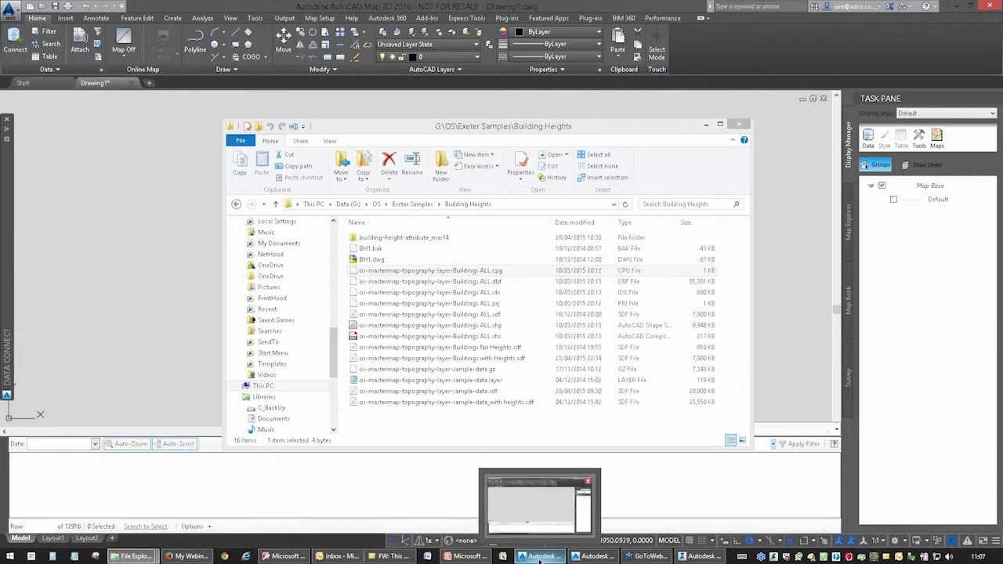
Switch to InfraWorks 360, open Model Builder and bring the Exeter area of the United Kingdom into view on the map.
left_click(701, 556)
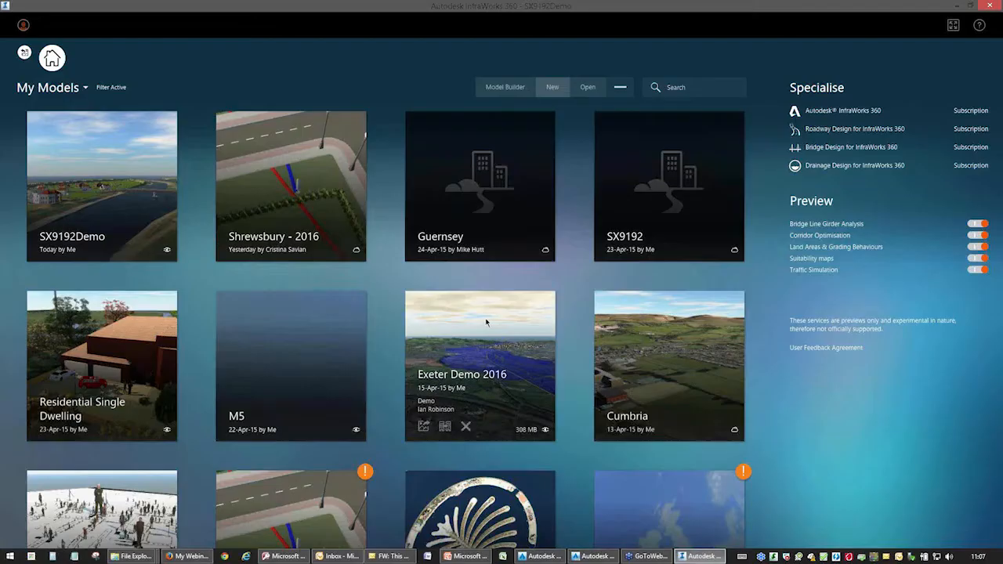
left_click(496, 88)
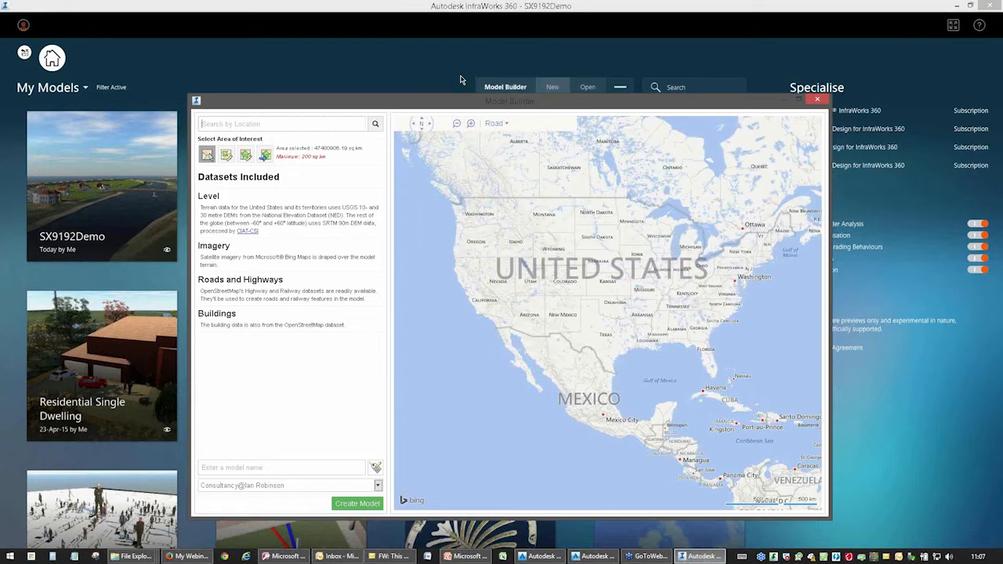
left_click_drag(714, 273, 533, 281)
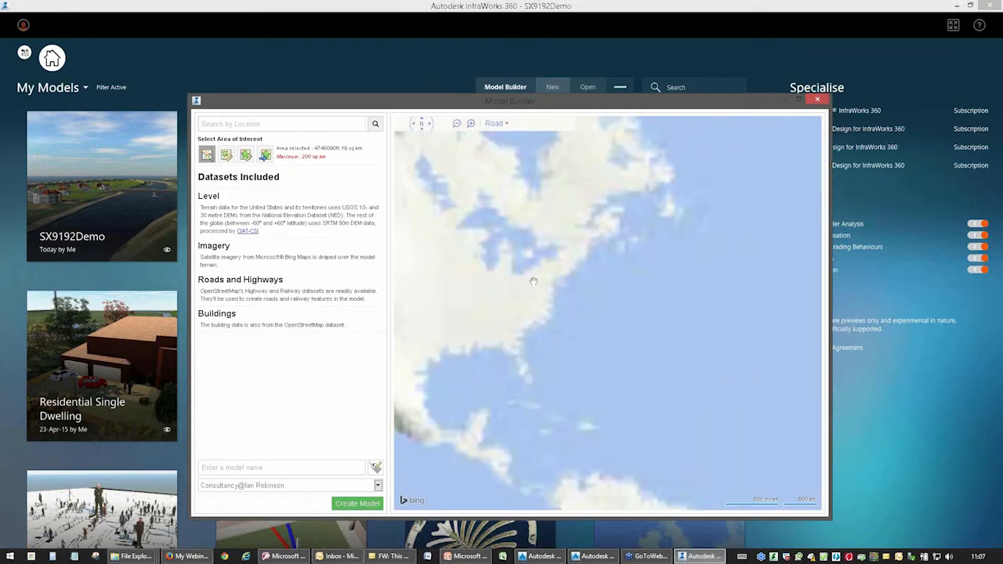
left_click_drag(697, 283, 526, 271)
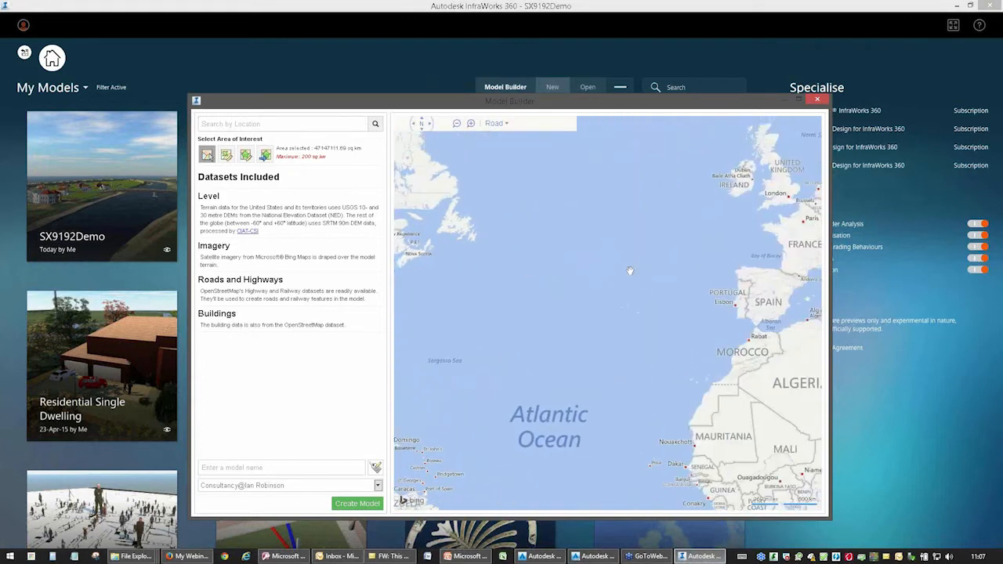
left_click_drag(631, 270, 562, 301)
left_click_drag(647, 256, 568, 287)
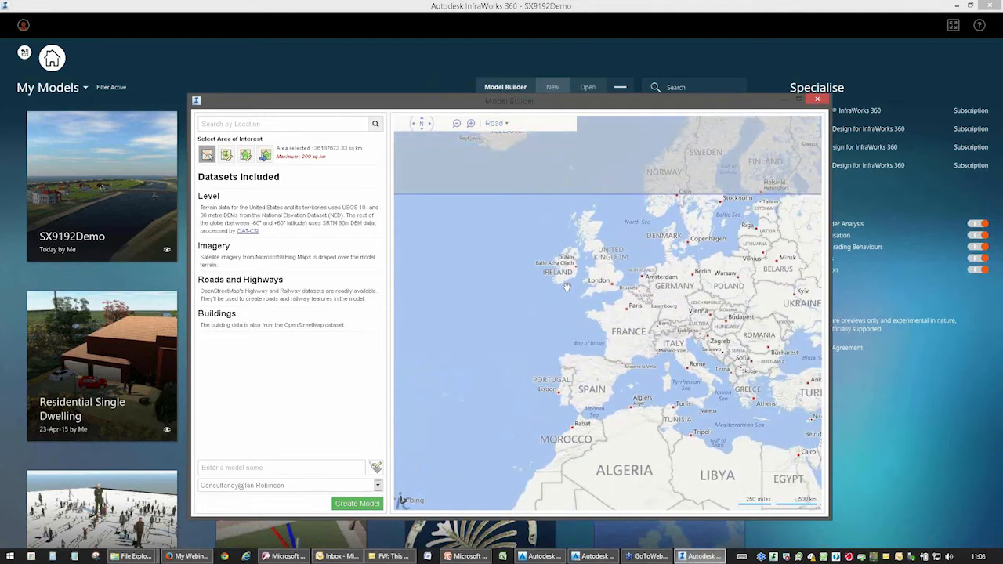
scroll(594, 292, "up", 5)
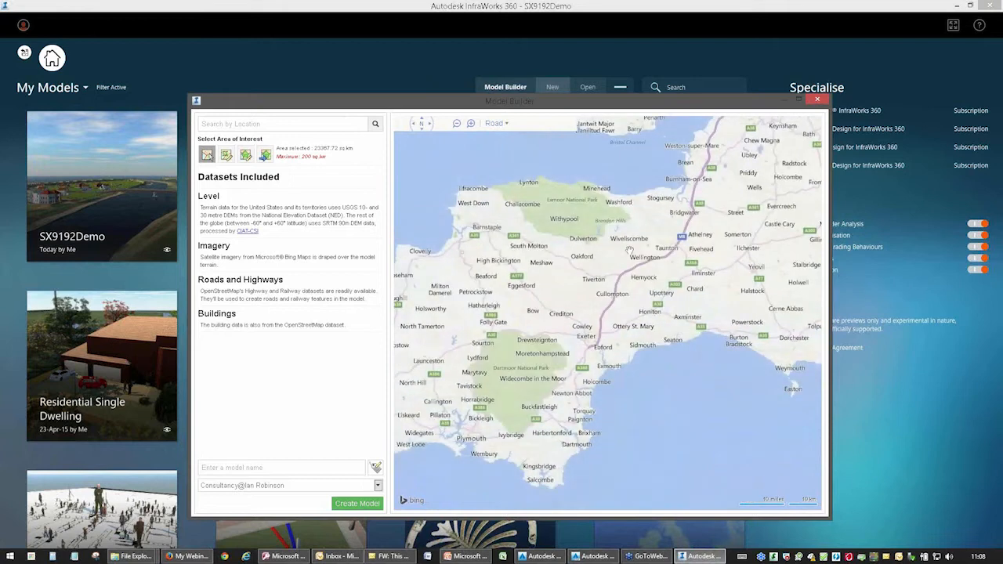
scroll(595, 271, "up", 3)
scroll(575, 276, "up", 2)
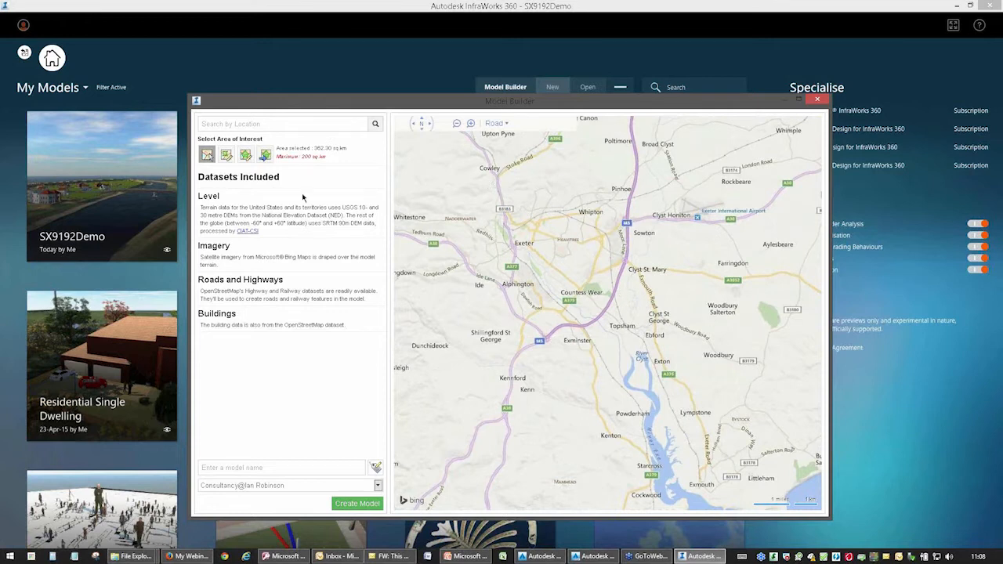
Draw a polygon area of interest of about 14.3 sq km along the M5 motorway from Pinhoe to Exminster.
left_click(248, 159)
key("ctrl")
key("ctrl")
key("ctrl")
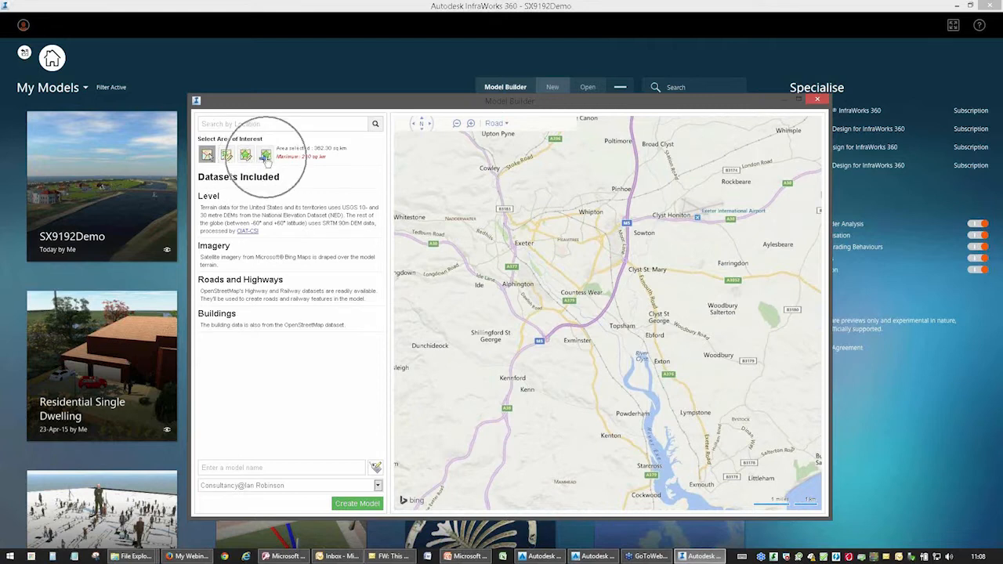
key("ctrl")
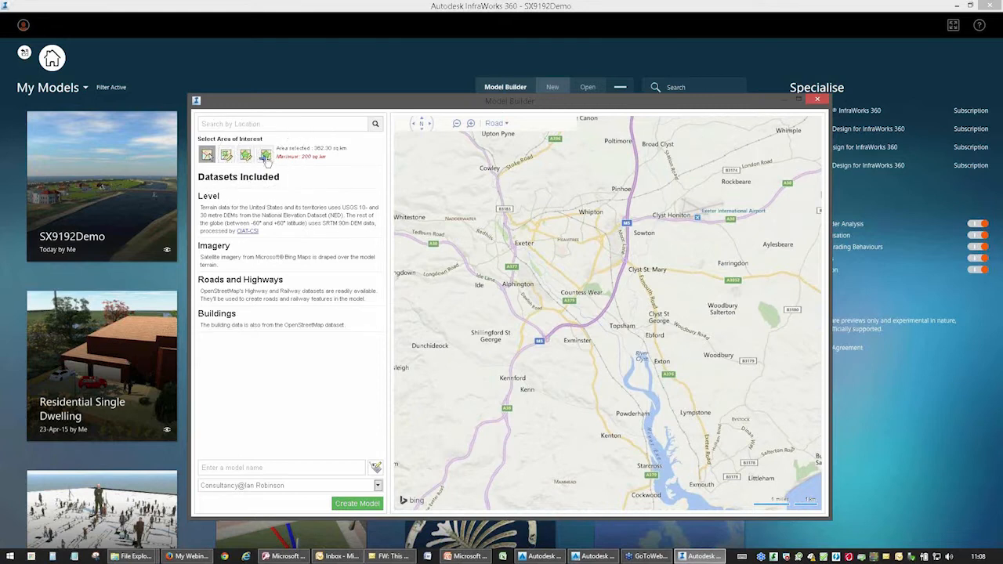
left_click(246, 159)
left_click(623, 167)
left_click(614, 262)
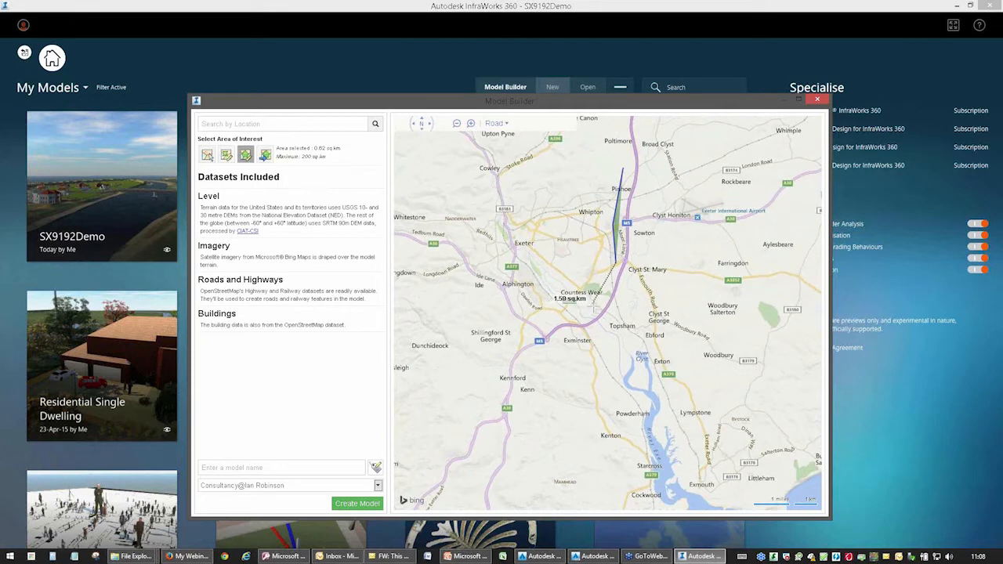
left_click(594, 303)
left_click(529, 324)
left_click(524, 349)
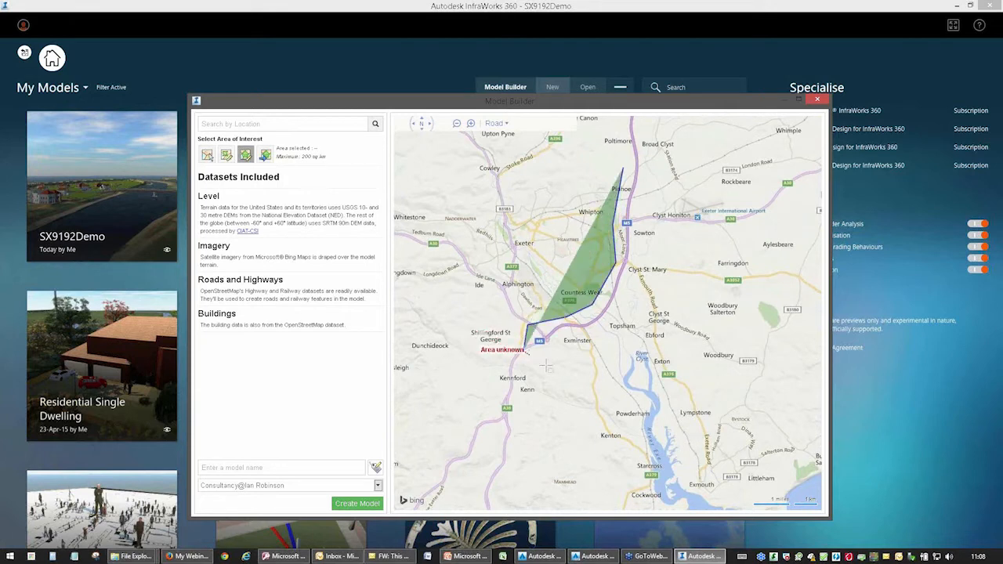
left_click(548, 363)
left_click(596, 333)
left_click(637, 276)
left_click(644, 217)
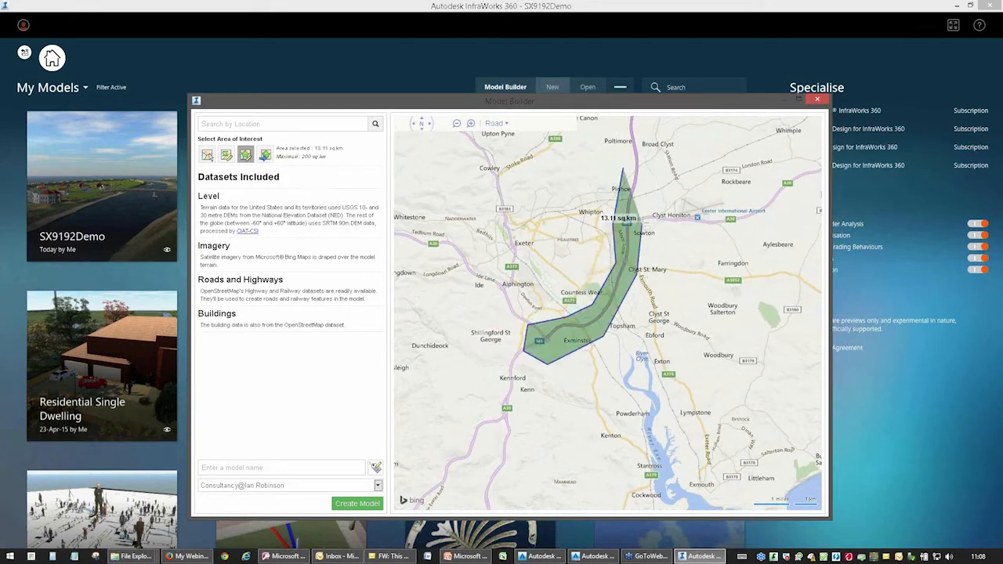
left_click(646, 172)
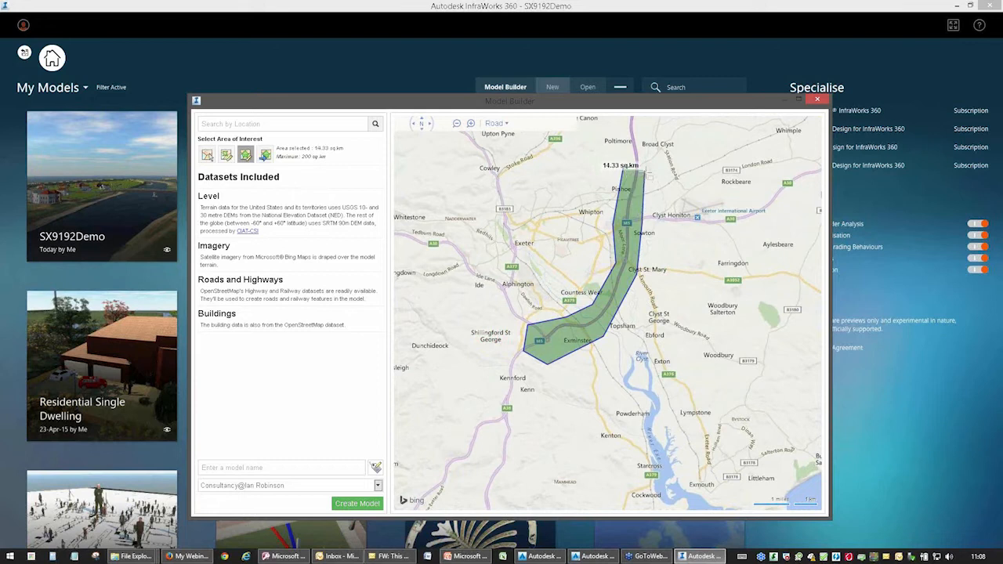
double_click(647, 173)
Enter sdfsd as the model name and close Model Builder without creating the model.
left_click(235, 465)
type("sdfsd")
left_click(816, 100)
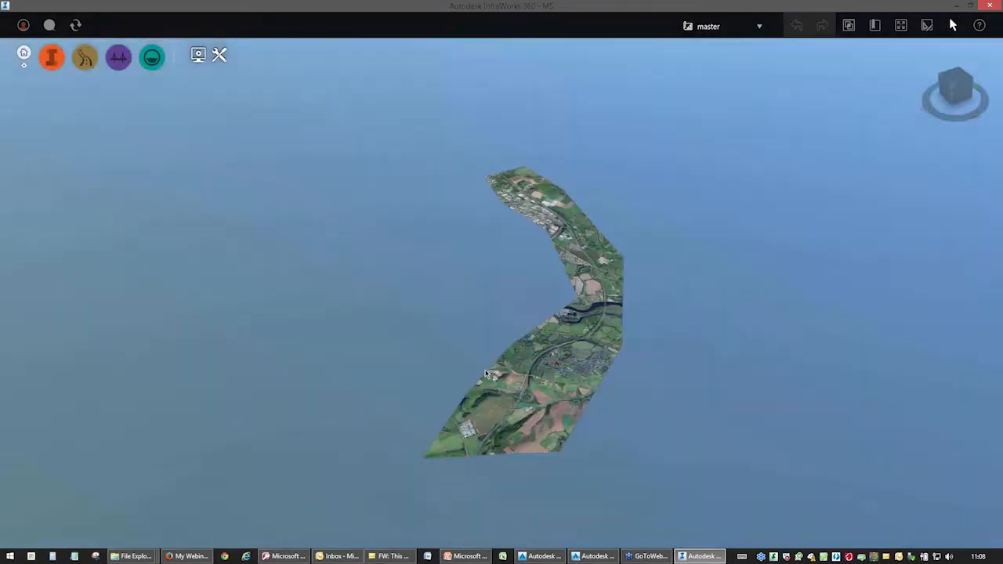
Examine the M5 corridor model up close at the river crossing and as a whole.
scroll(589, 329, "up", 5)
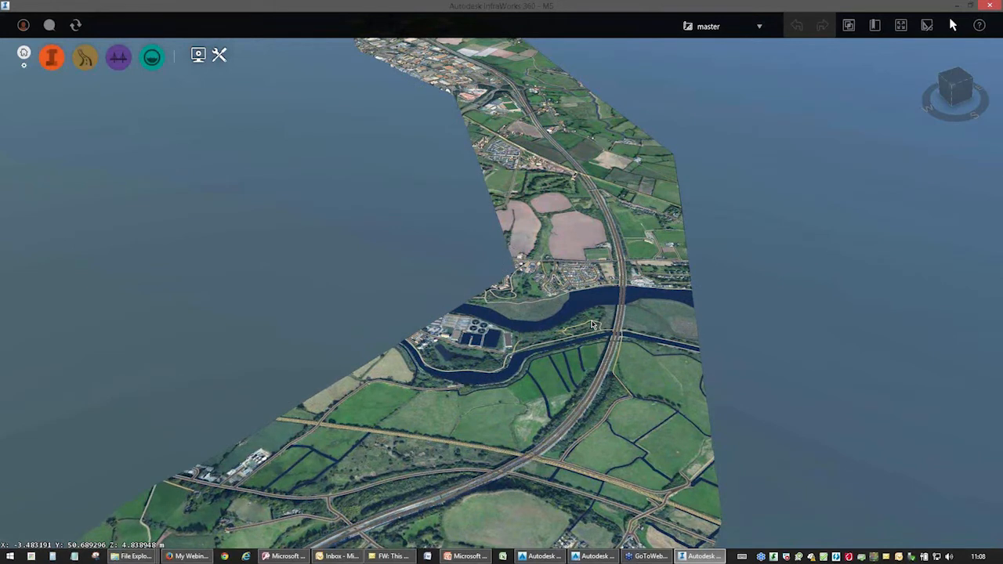
scroll(562, 249, "down", 2)
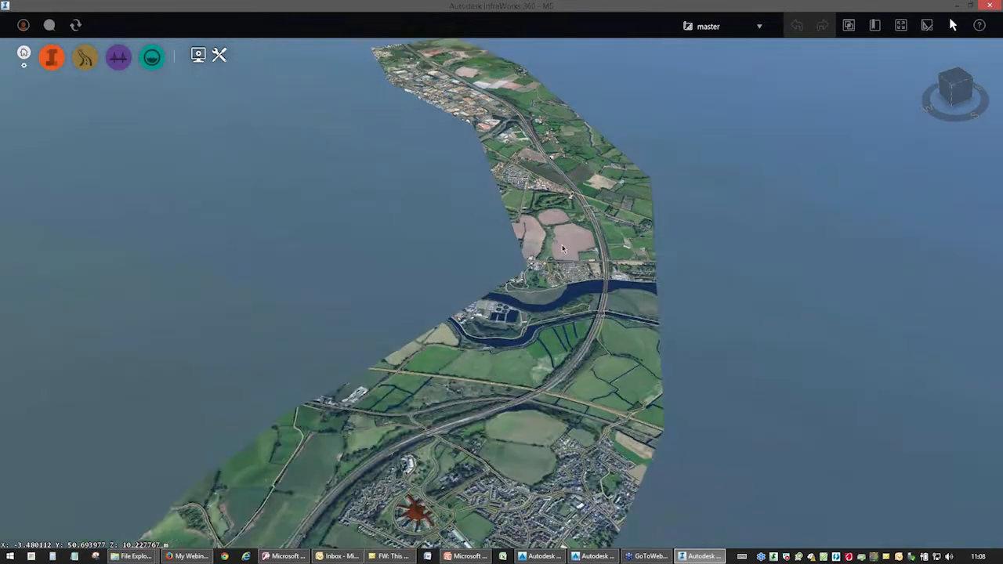
scroll(562, 249, "down", 2)
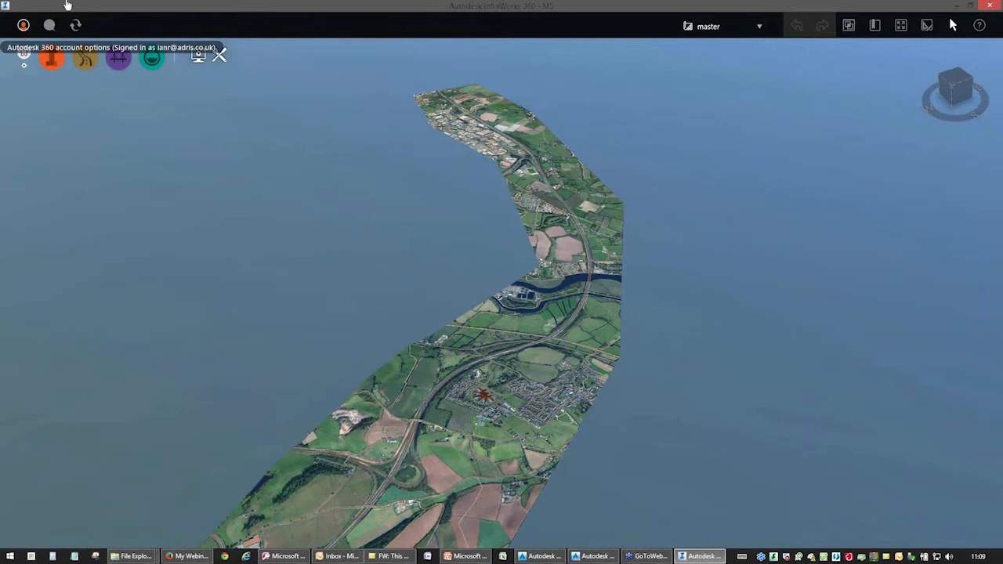
Return to the model gallery and open the SX9192Demo model.
left_click(24, 58)
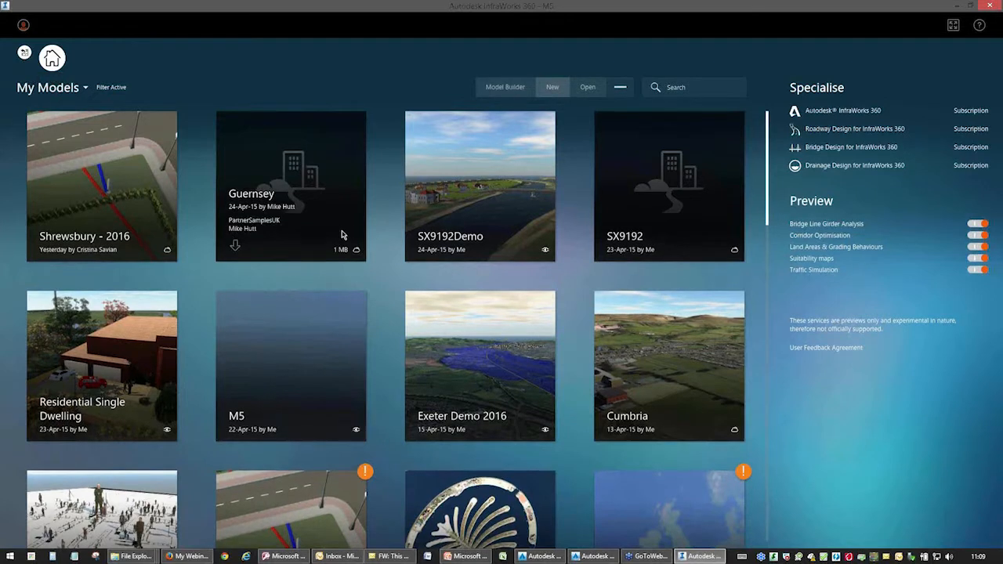
mouse_move(470, 215)
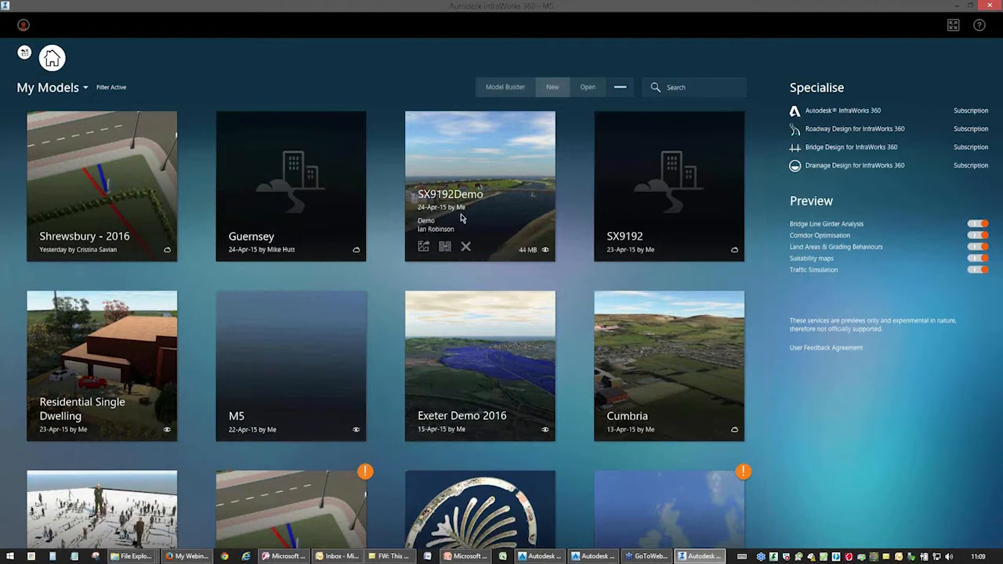
left_click(488, 155)
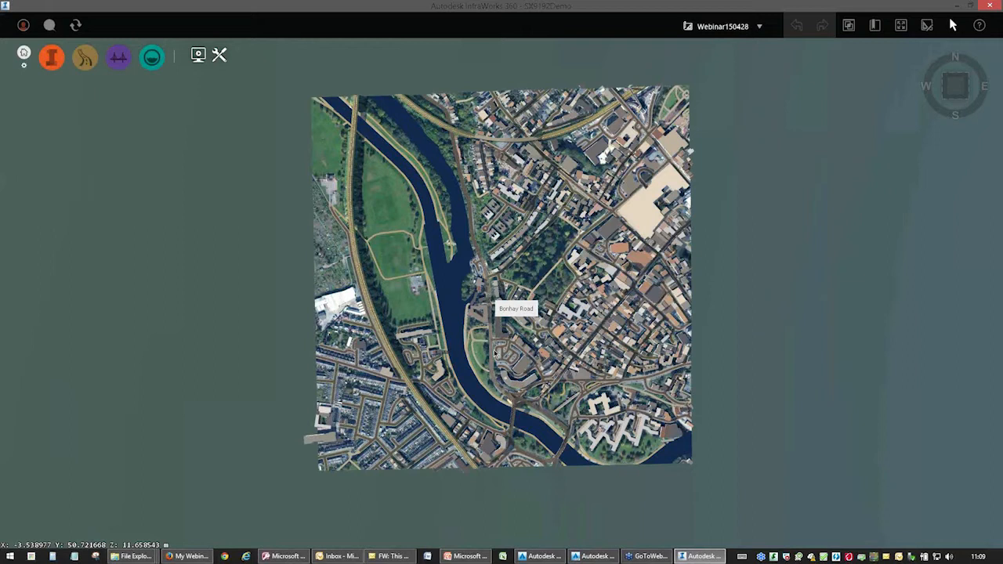
Examine the city model in a tilted perspective, closing in on the buildings and roads beside the river.
left_click_drag(548, 247, 558, 171)
left_click_drag(473, 343, 513, 291)
scroll(517, 279, "up", 2)
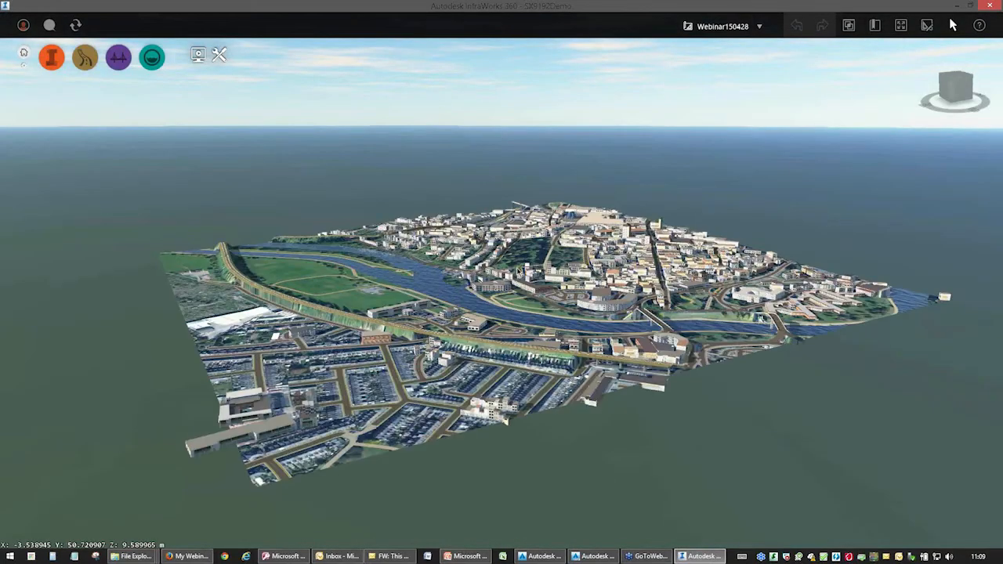
scroll(508, 262, "up", 2)
scroll(505, 259, "up", 2)
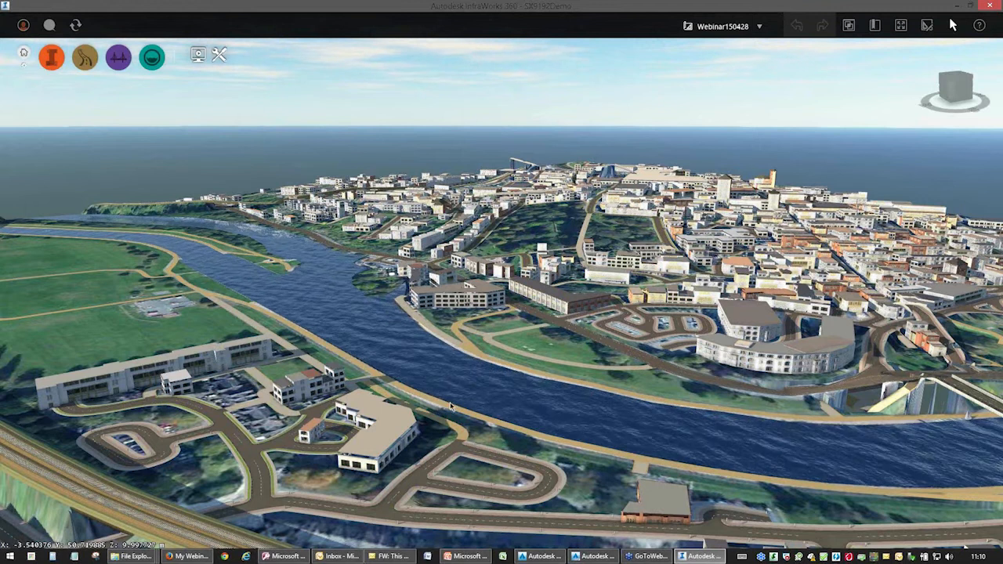
Switch to the Building Heights folder in File Explorer and review its os-mastermap-topography-layer files.
mouse_move(133, 556)
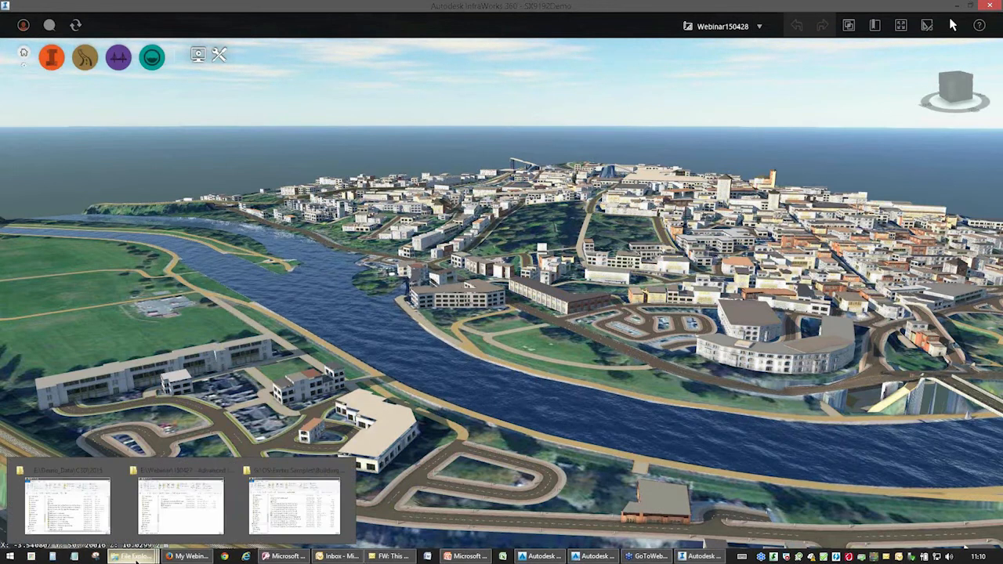
left_click(241, 513)
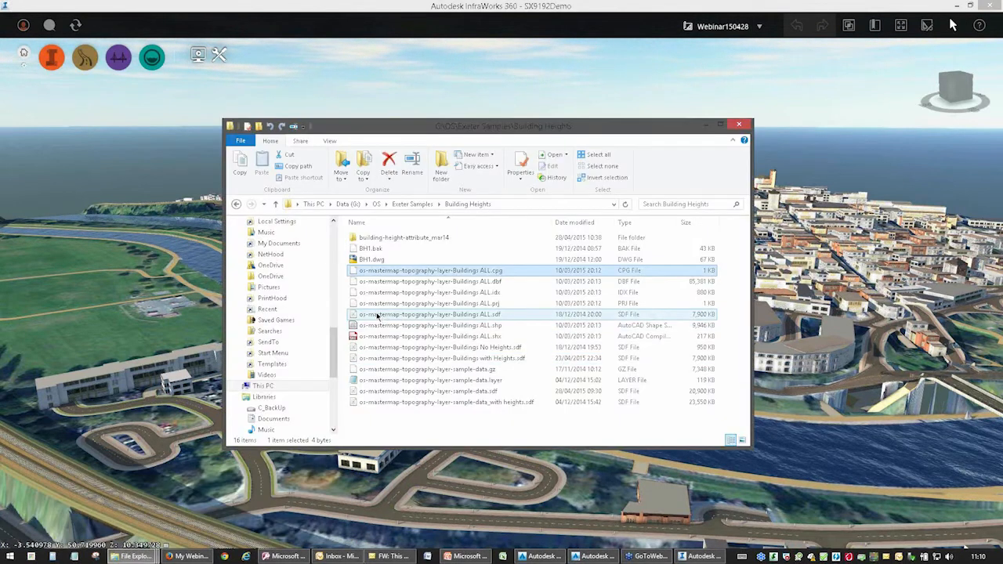
left_click(425, 348)
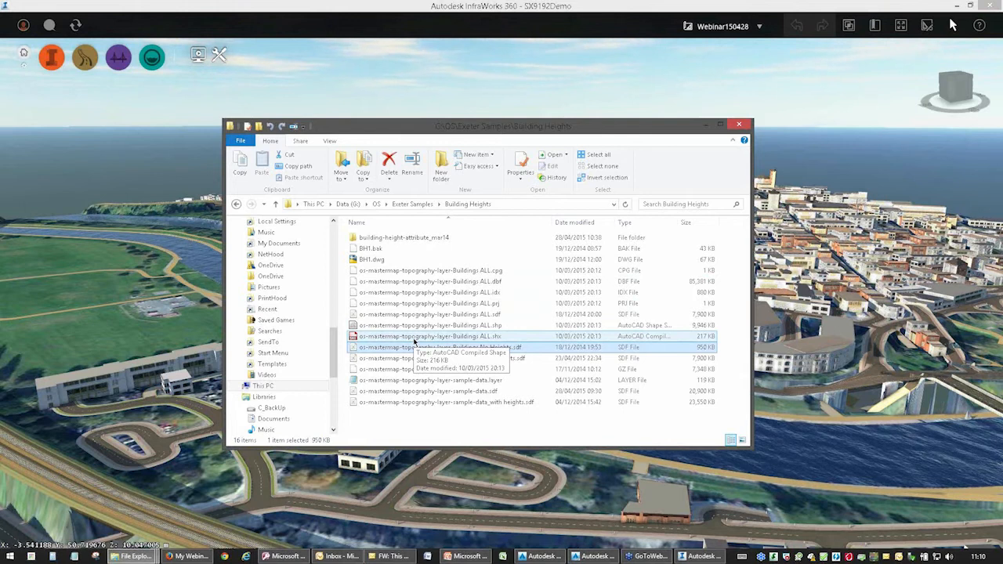
left_click(400, 371)
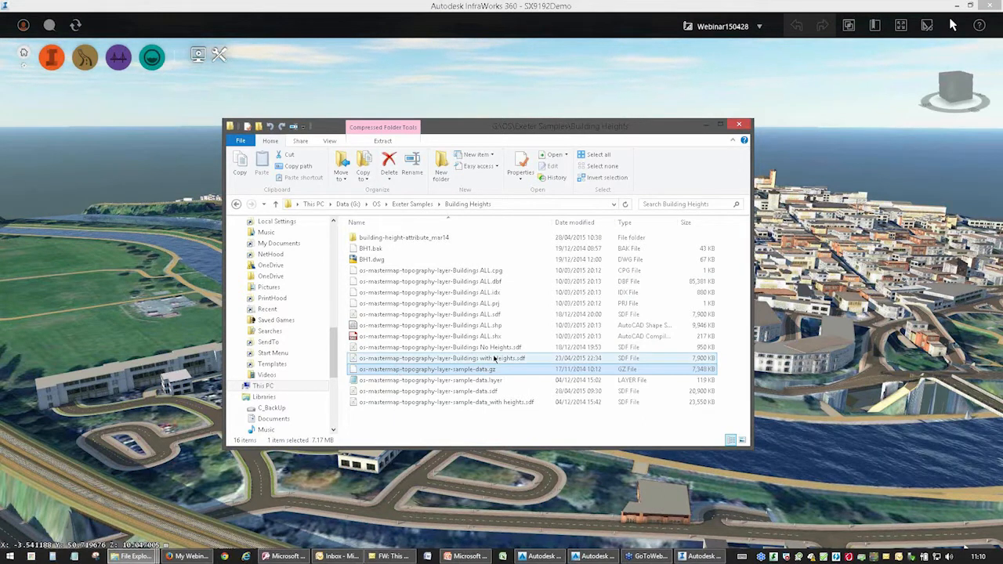
Review the files in the building-height-attribute_mar14 folder and switch to Access to examine the Exeter Sample table.
double_click(400, 237)
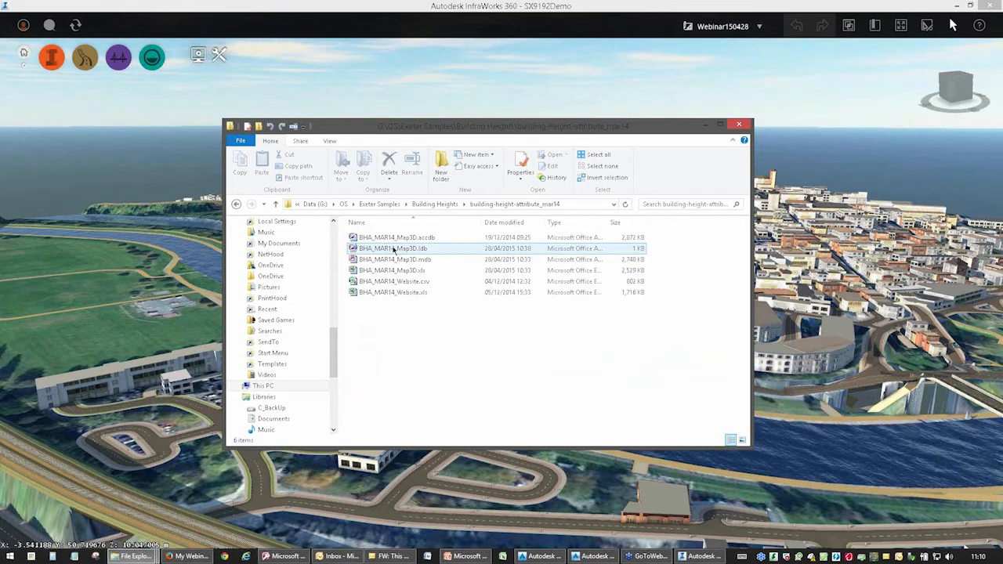
key("ctrl")
key("ctrl")
key("ctrl")
key("ctrl")
key("ctrl")
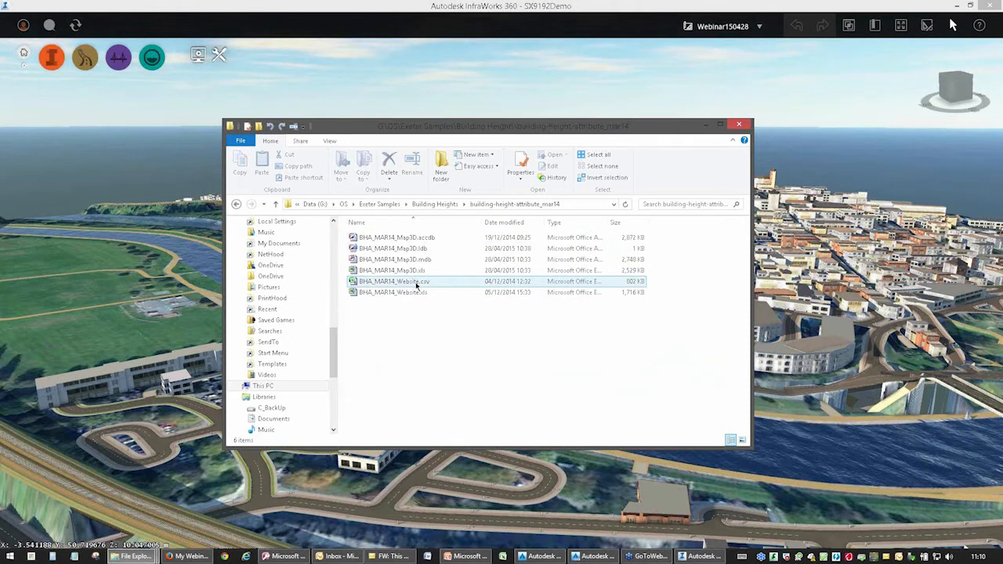
left_click(284, 553)
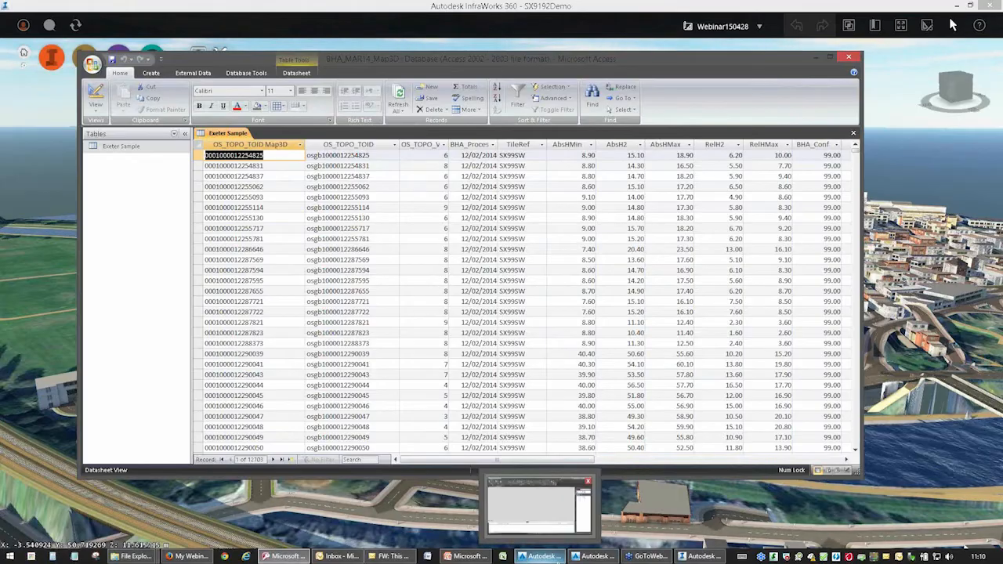
Switch to AutoCAD Map 3D, bring File Explorer over it and select os-mastermap-topography-layer-sample-data.sdf in the Building Heights folder.
left_click(541, 557)
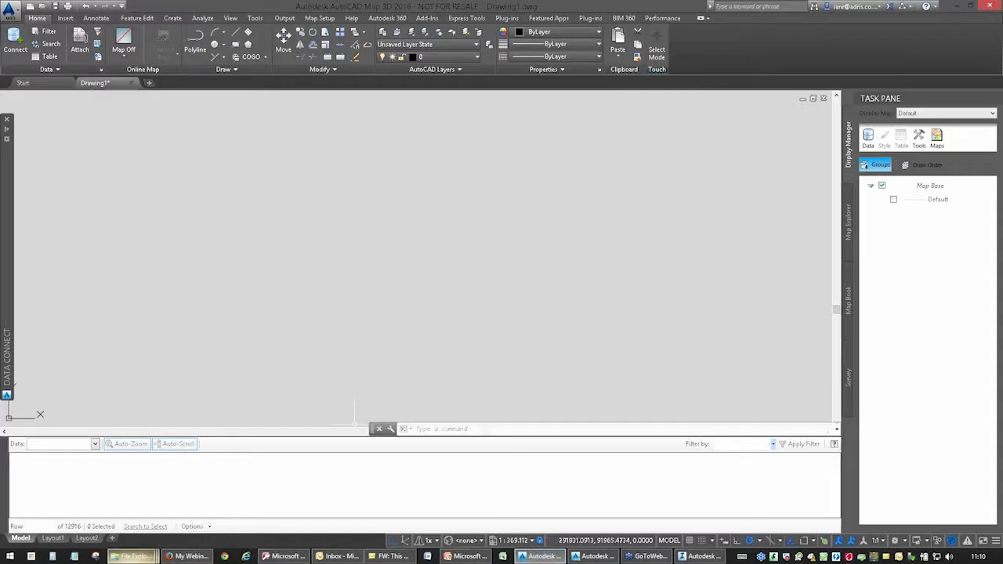
mouse_move(131, 556)
left_click(284, 505)
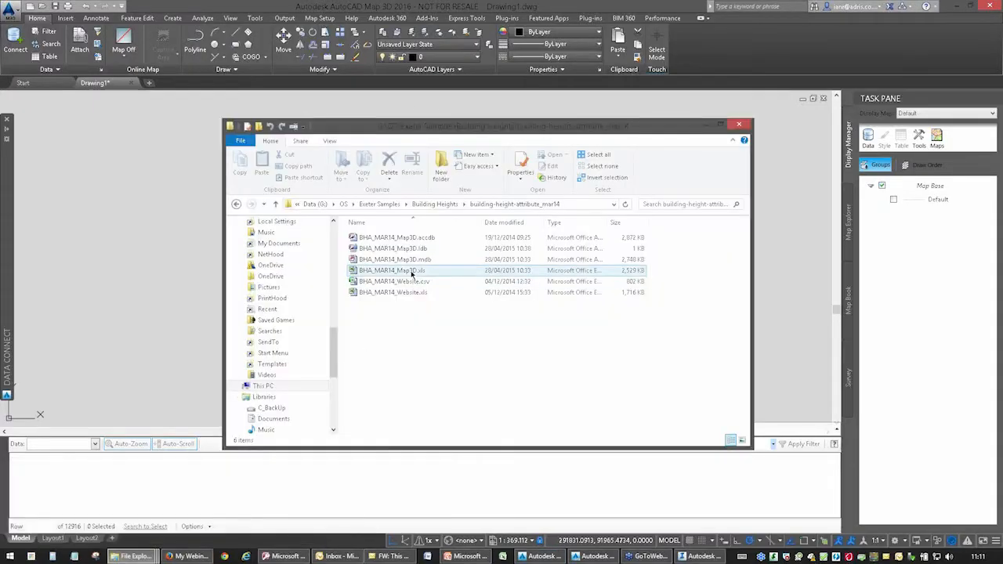
left_click(434, 203)
left_click(440, 392)
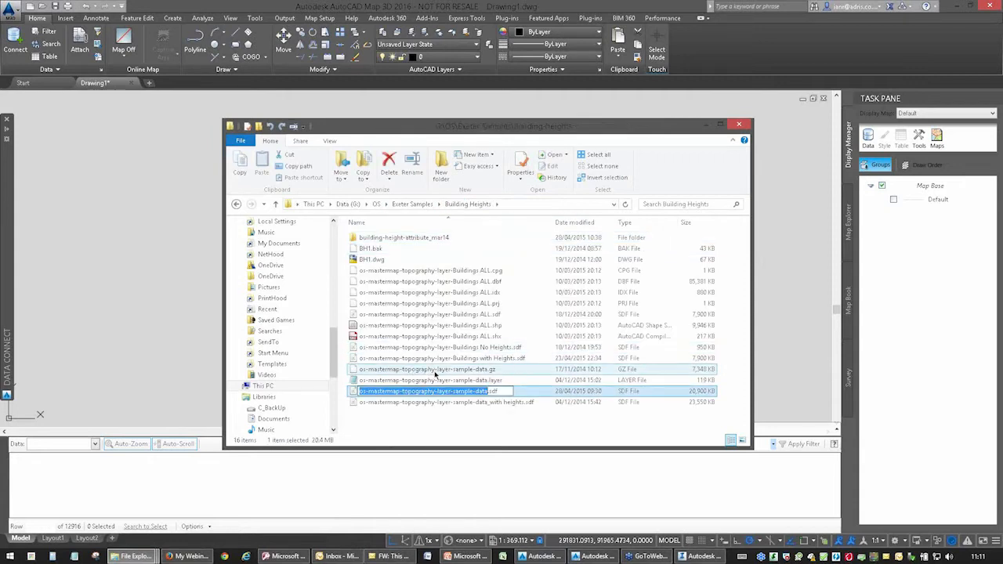
left_click(438, 371)
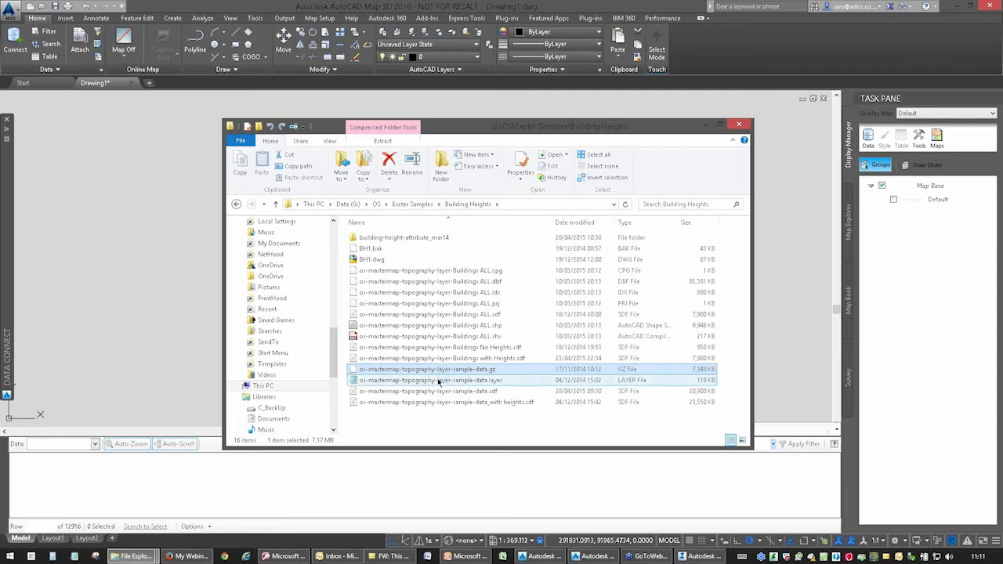
left_click(438, 393, "ctrl")
left_click(438, 392)
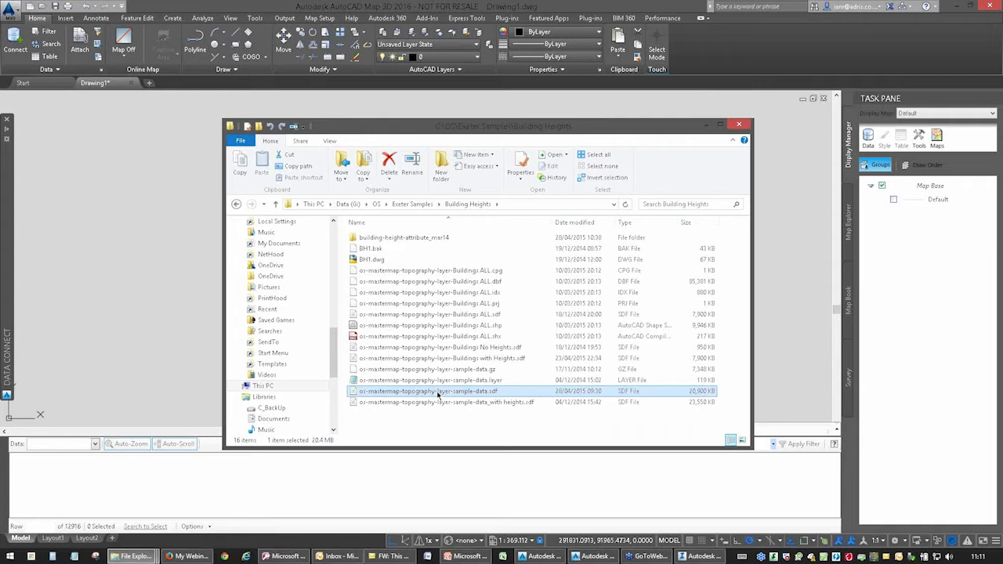
Add os-mastermap-topography-layer-sample-data.sdf from File Explorer to the drawing as a map layer.
left_click_drag(439, 396, 145, 300)
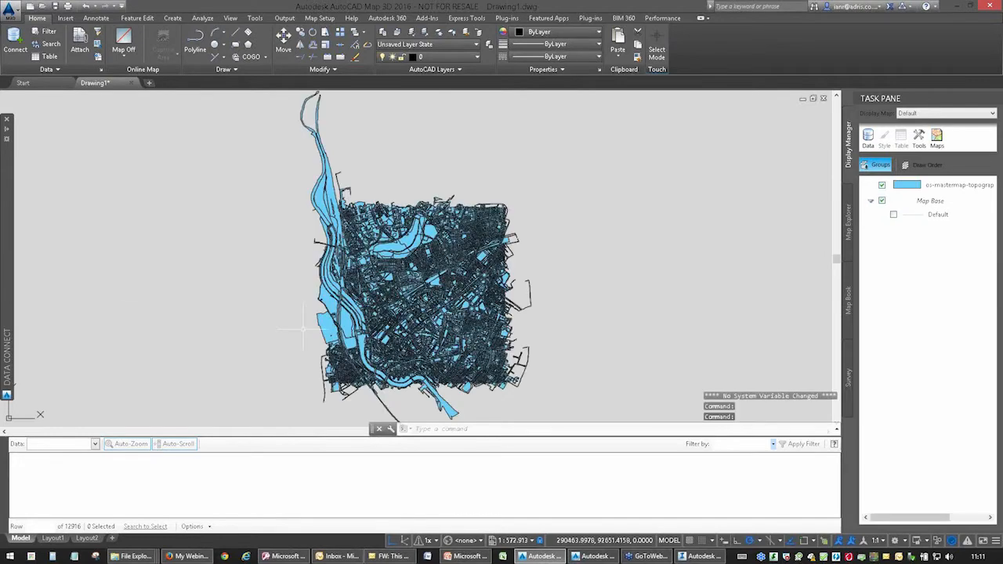
scroll(406, 296, "up", 4)
scroll(408, 271, "up", 4)
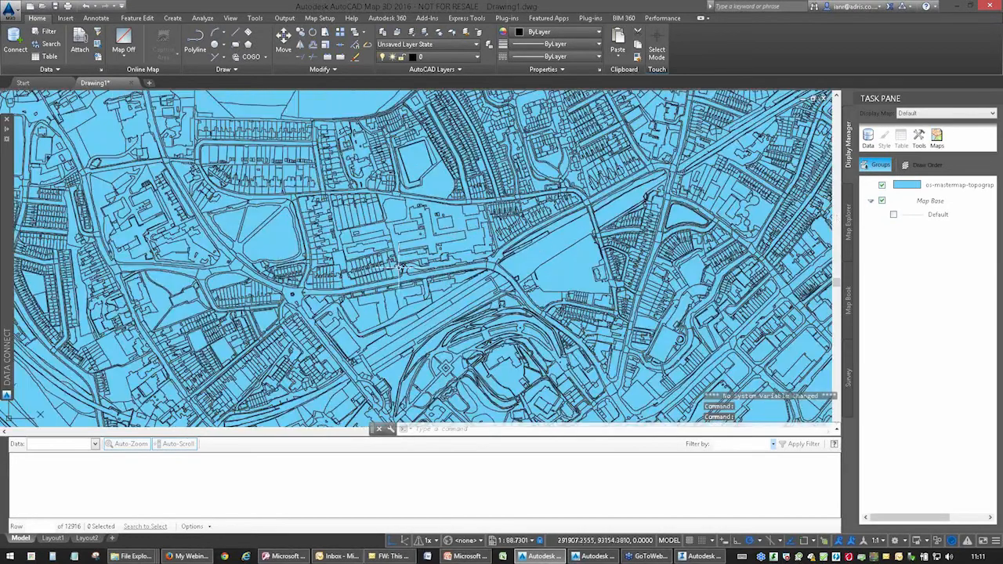
Select the topography layer, pick a terraced building's polygon on the map and examine its attributes in the data table.
left_click(931, 186)
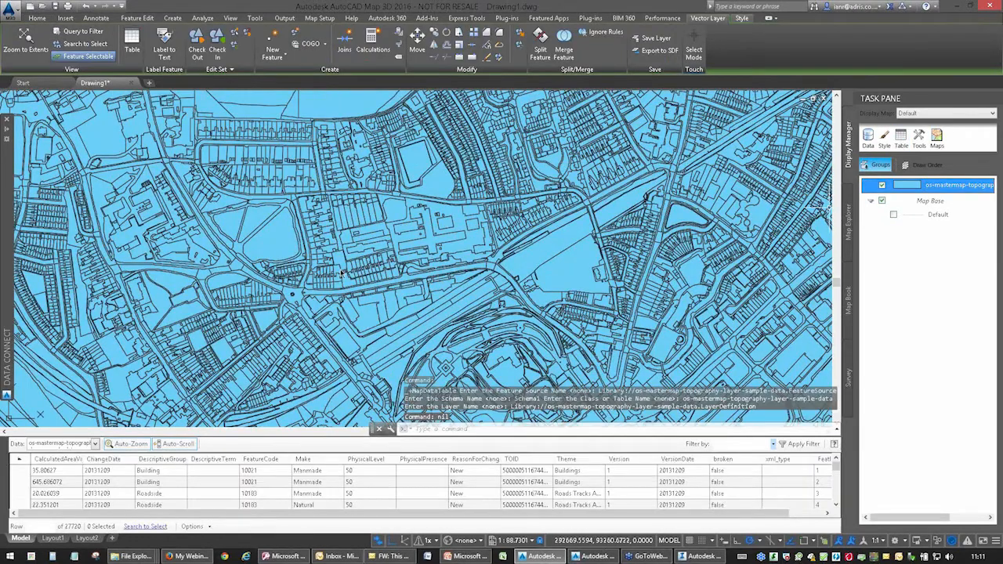
left_click(466, 132)
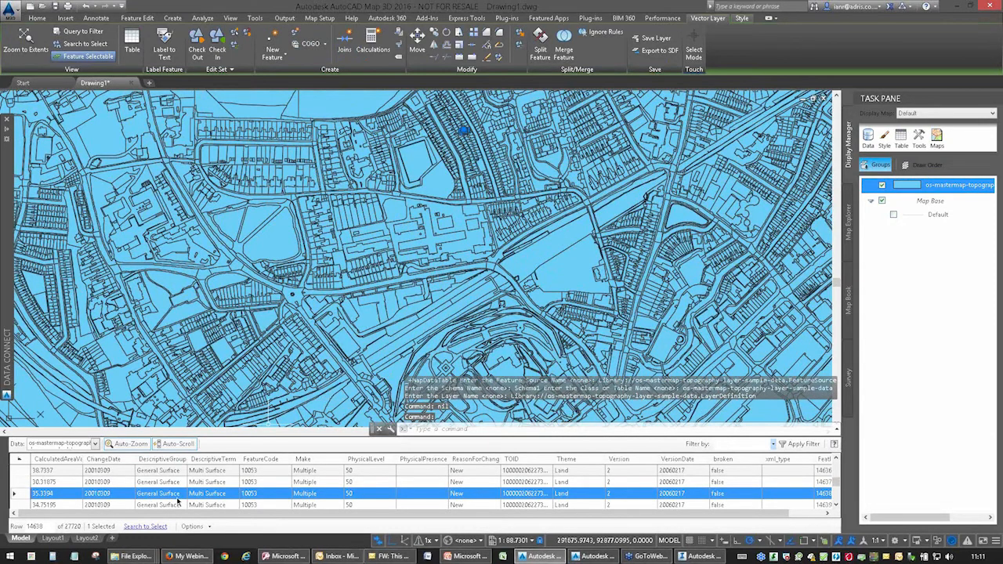
scroll(488, 150, "up", 2)
scroll(472, 169, "up", 8)
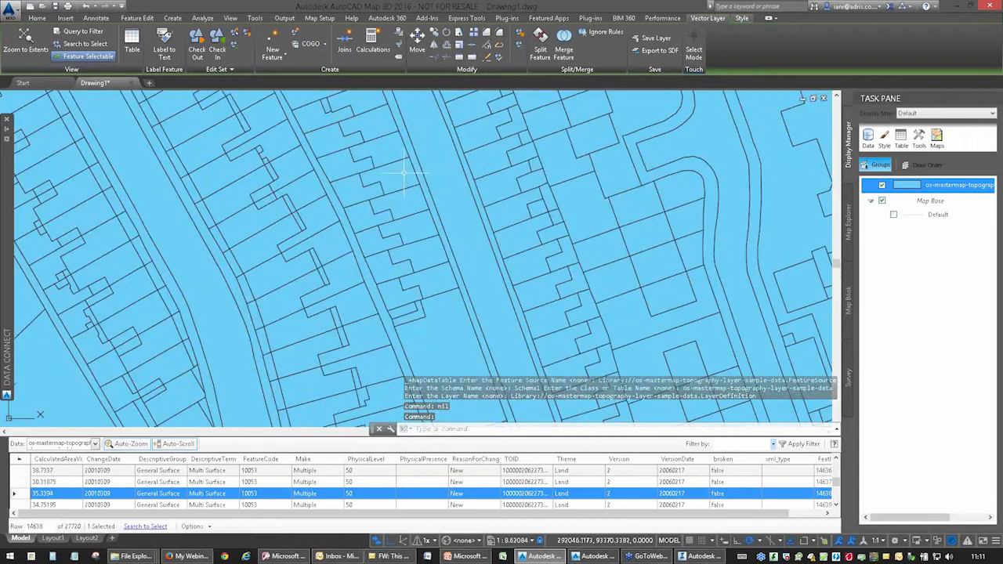
left_click(411, 173)
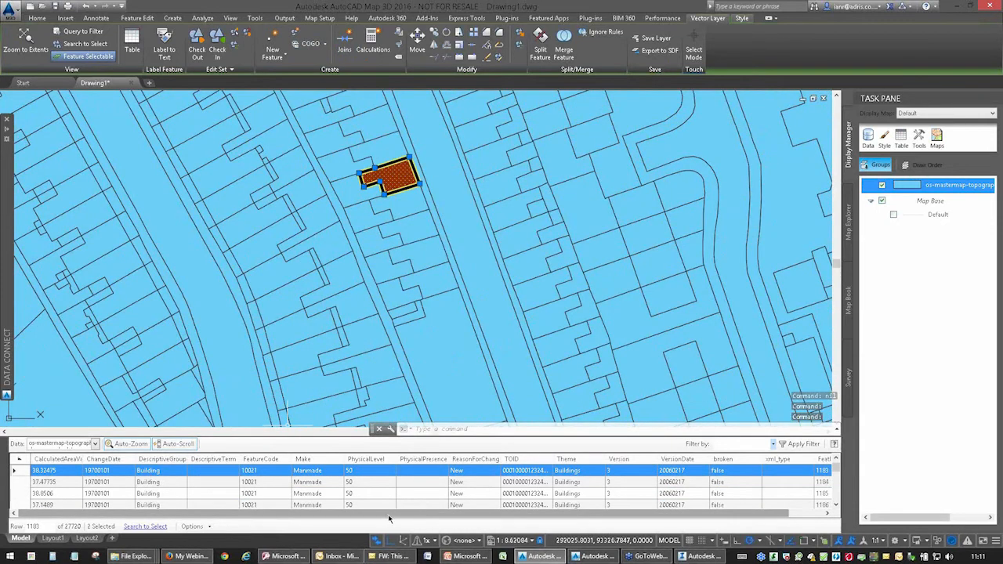
left_click_drag(389, 517, 589, 520)
left_click_drag(386, 514, 238, 515)
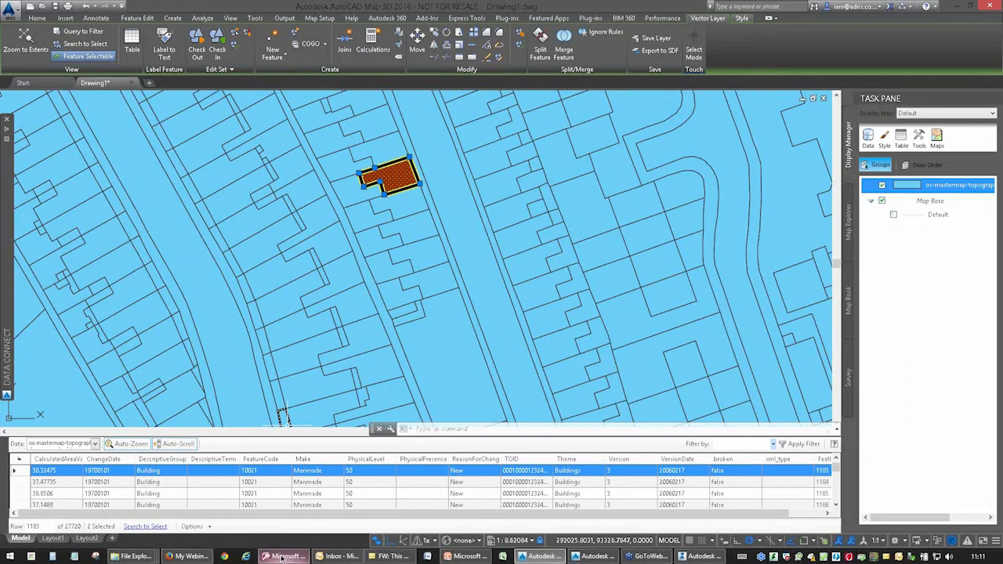
Switch to Access and compare the ID prefixes in the OS_TOPO_TOID and OS_TOPO_TOID Map3D columns of the Exeter Sample table.
left_click(286, 557)
left_click(329, 187)
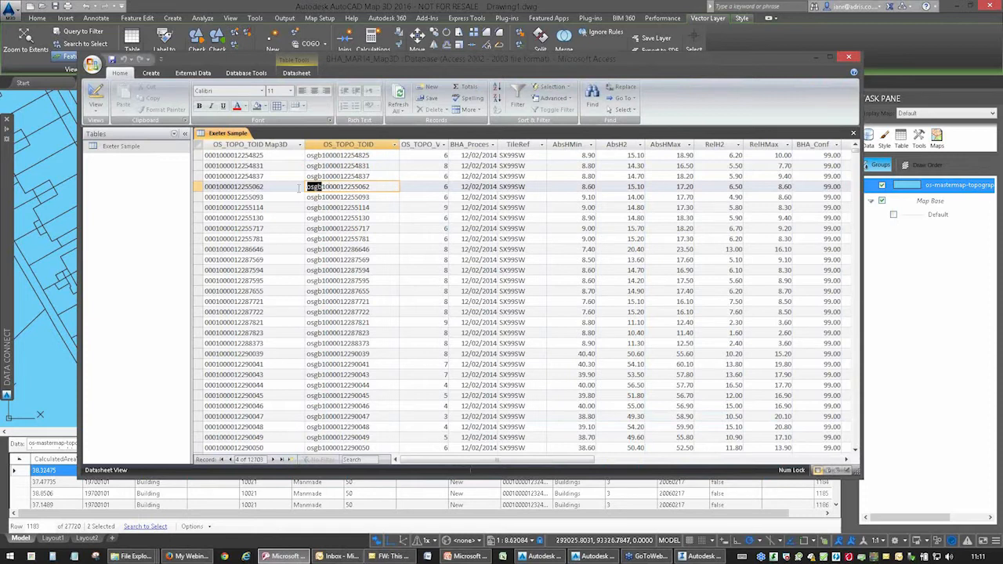
left_click_drag(216, 186, 205, 187)
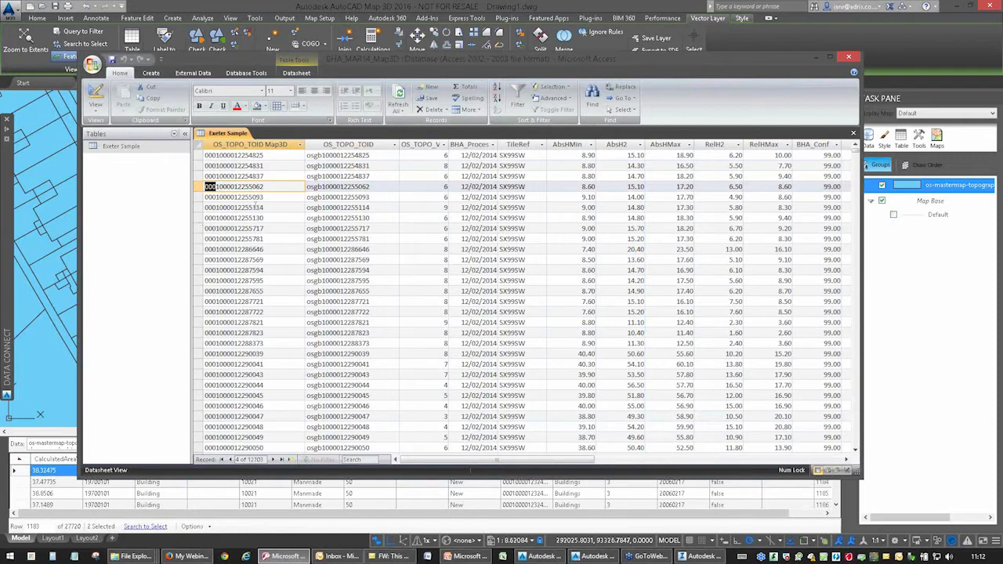
left_click(240, 207)
left_click(242, 228)
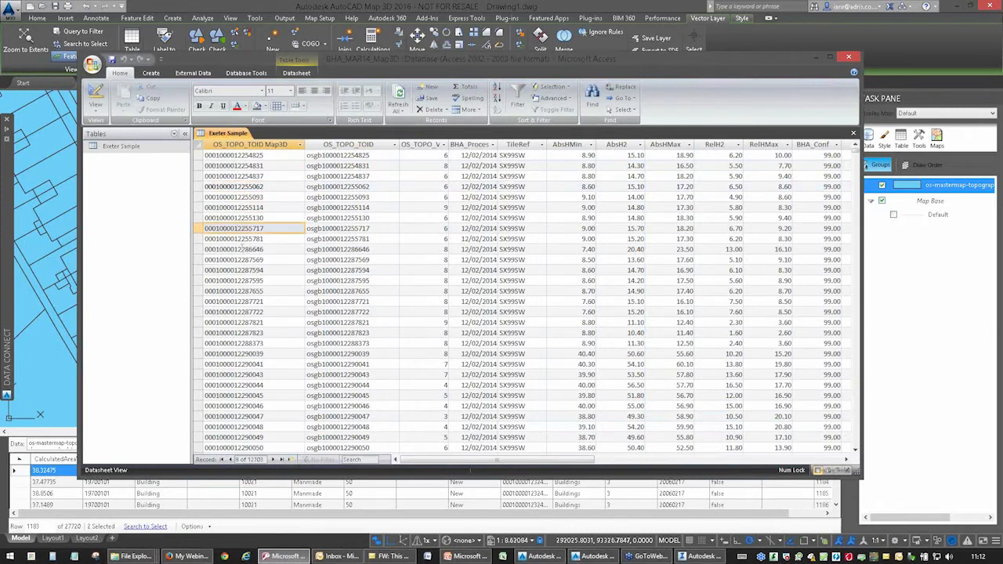
left_click(242, 260)
left_click(258, 187)
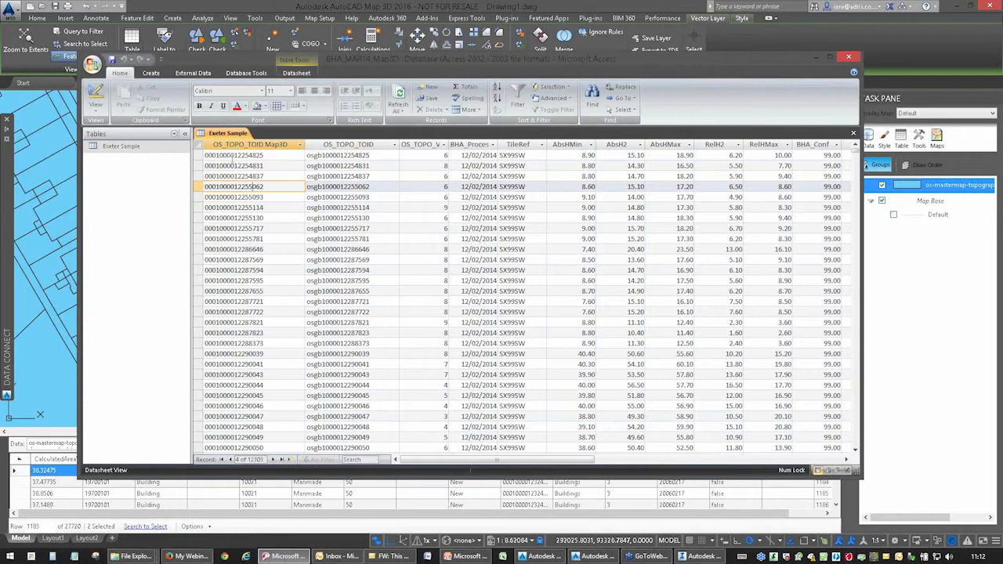
left_click(232, 156)
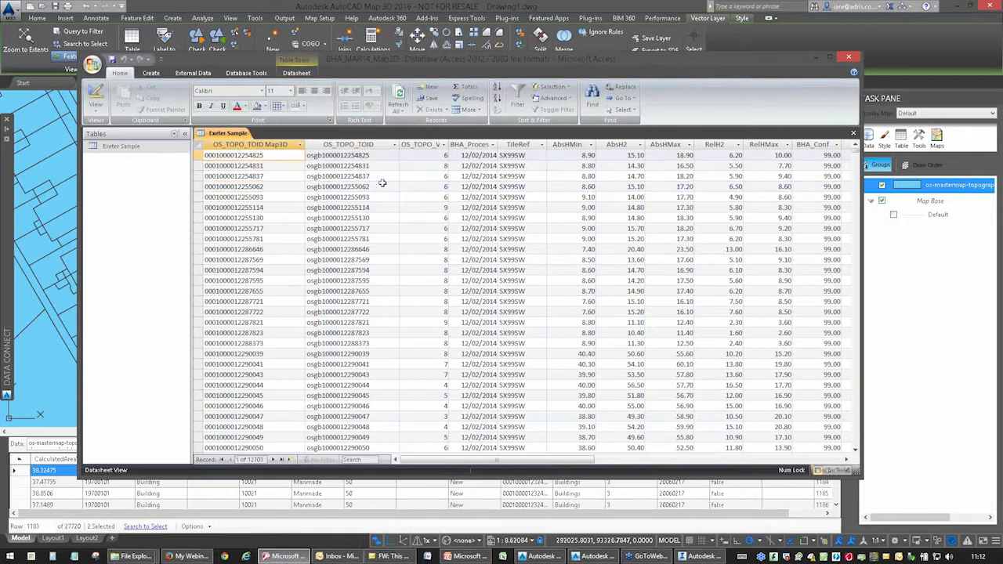
Return to AutoCAD Map 3D, clear the feature selection and open the settings for adding an ODBC connection.
left_click(54, 332)
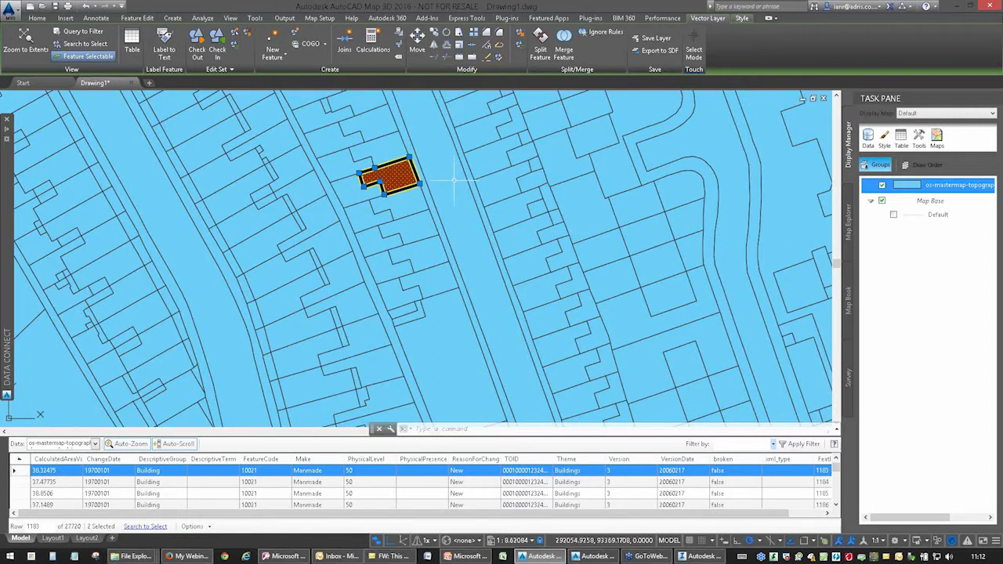
key("Escape")
key("Escape")
key("Escape")
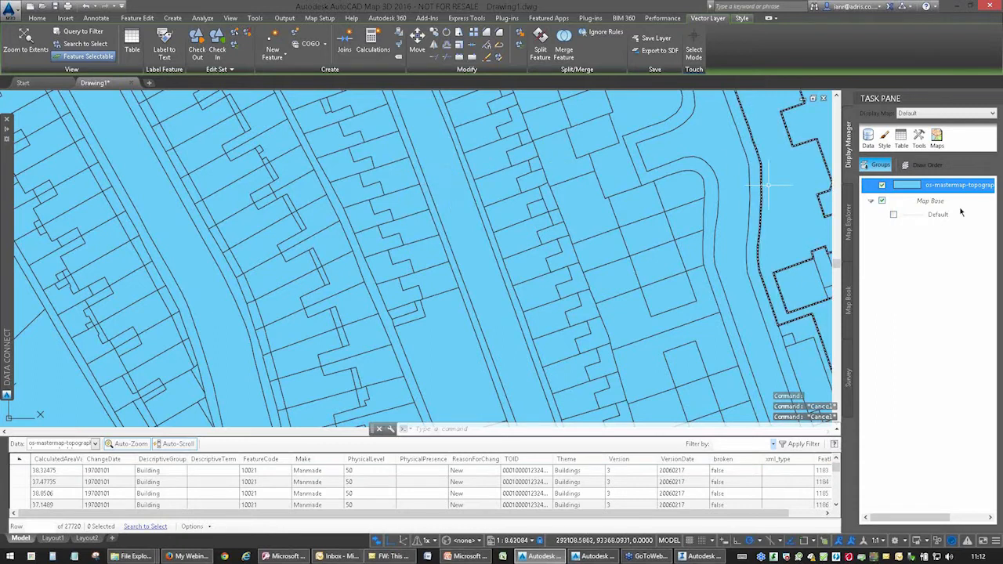
left_click(7, 135)
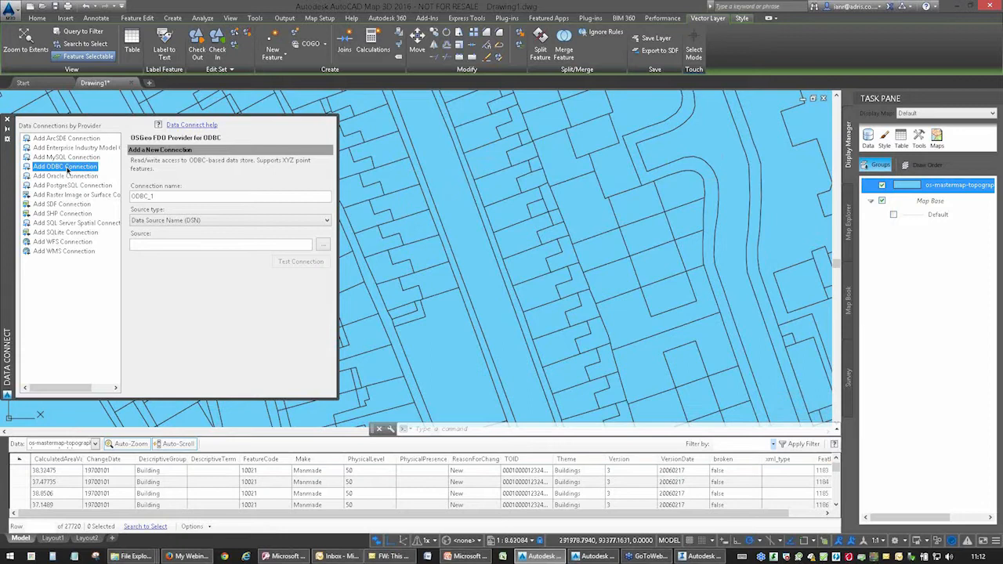
Find and open ODBC Data Sources (64-bit) from Windows search and select the OSMMTBH user data source.
key("super")
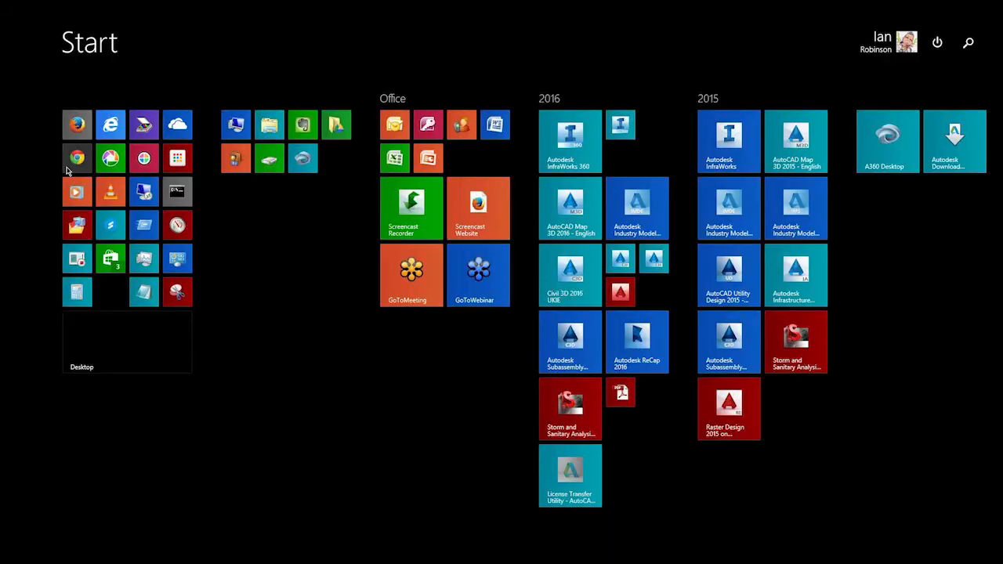
type("odbc Data Sources (64-bit")
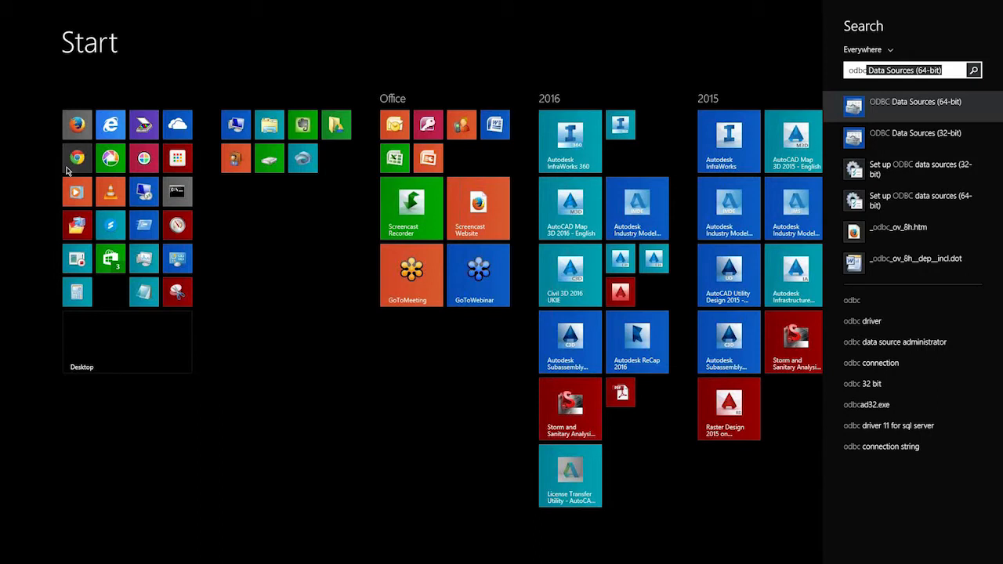
left_click(861, 107)
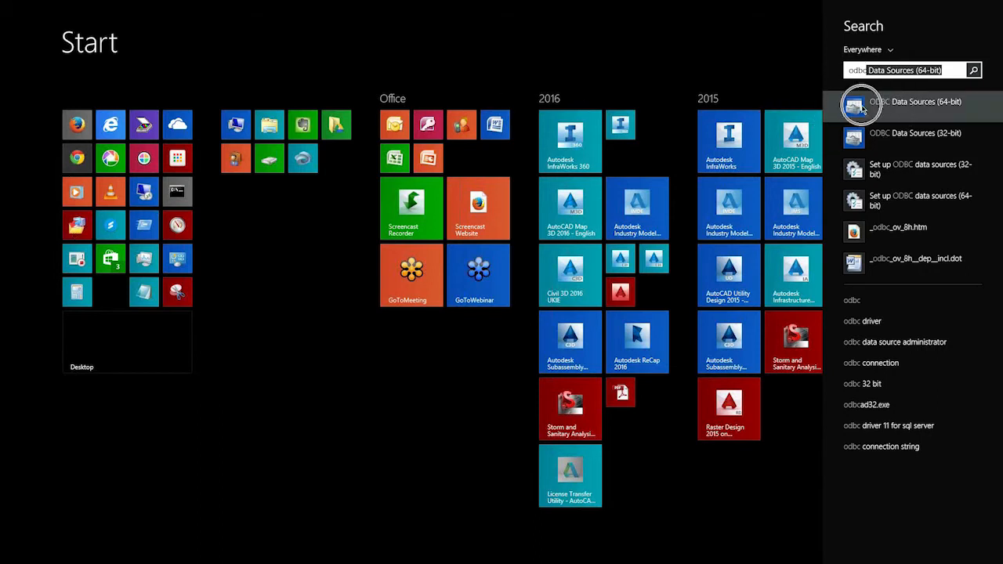
left_click(875, 106)
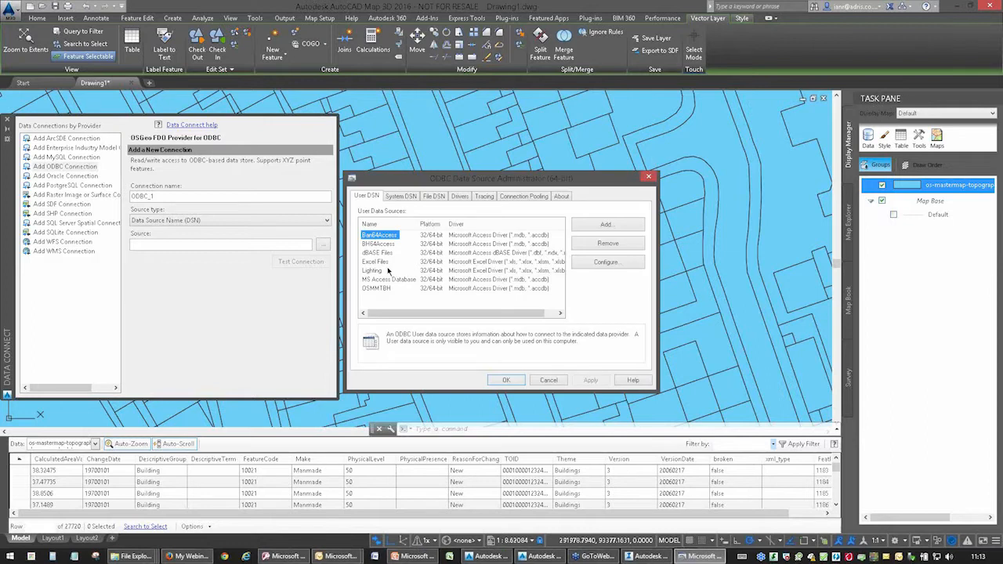
left_click(376, 289)
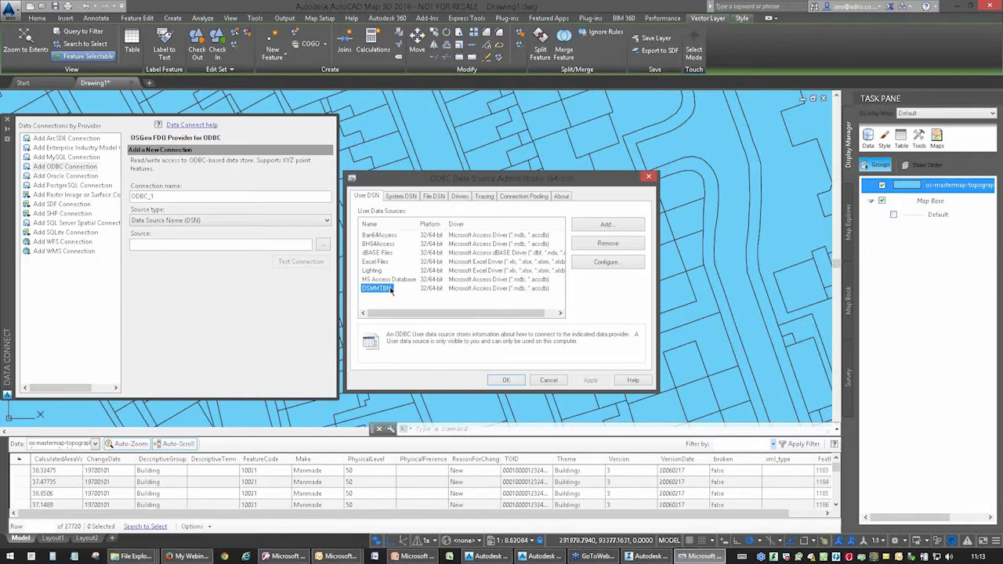
Create a new user data source with the Microsoft Access Driver (*.mdb, *.accdb).
left_click(609, 225)
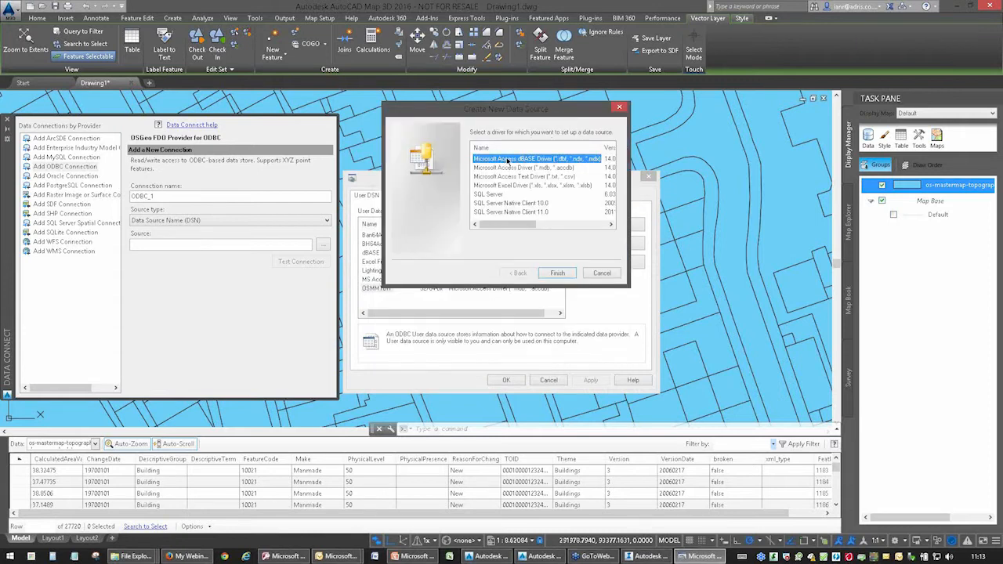
left_click(558, 178)
left_click(565, 187)
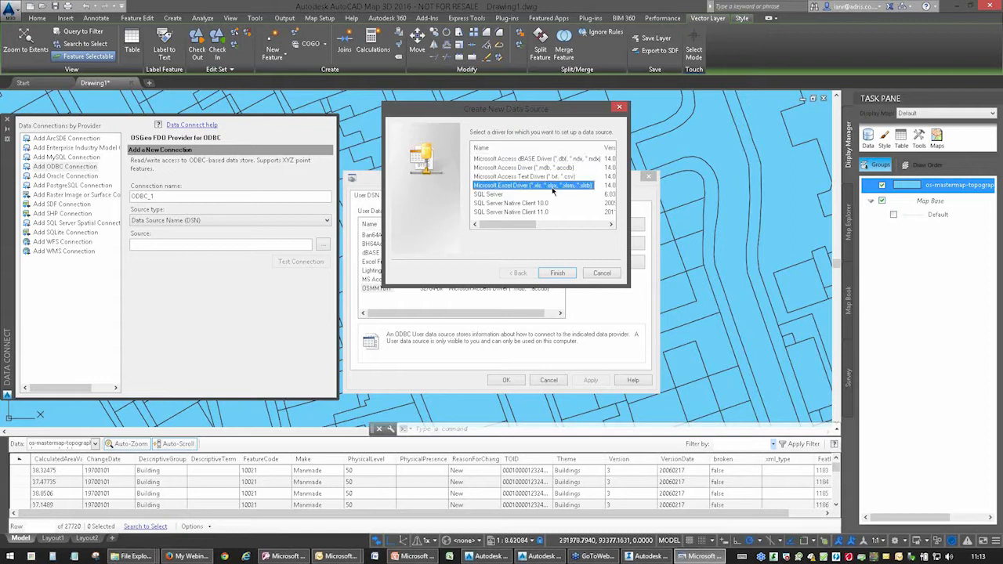
left_click(543, 177)
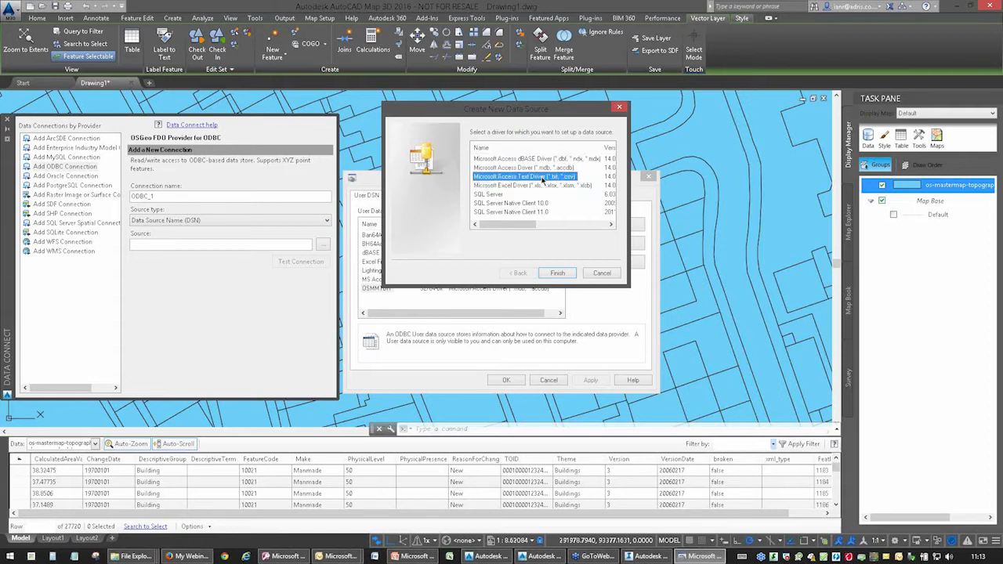
left_click(543, 187)
left_click(545, 177)
left_click(545, 186)
left_click(545, 169)
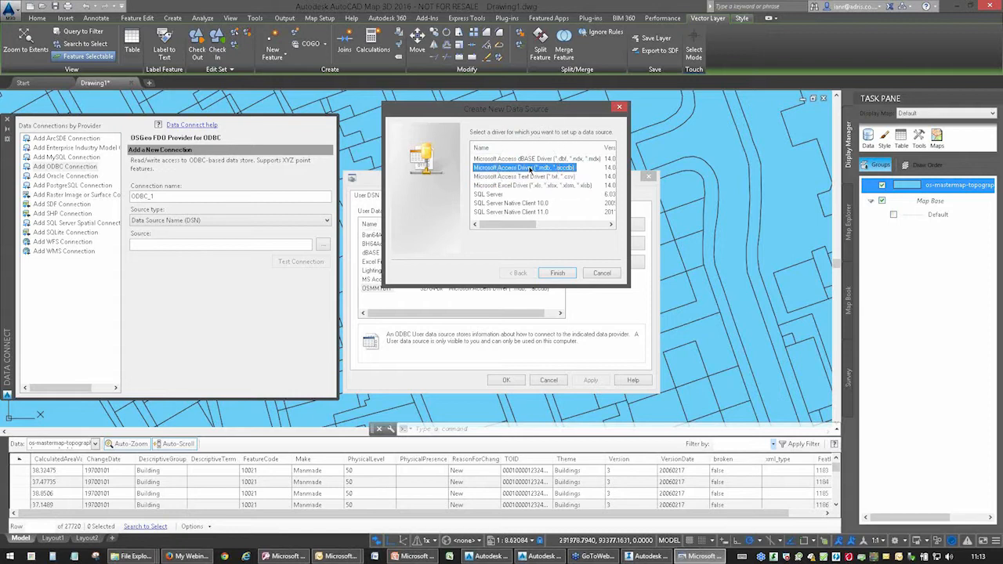
left_click(557, 275)
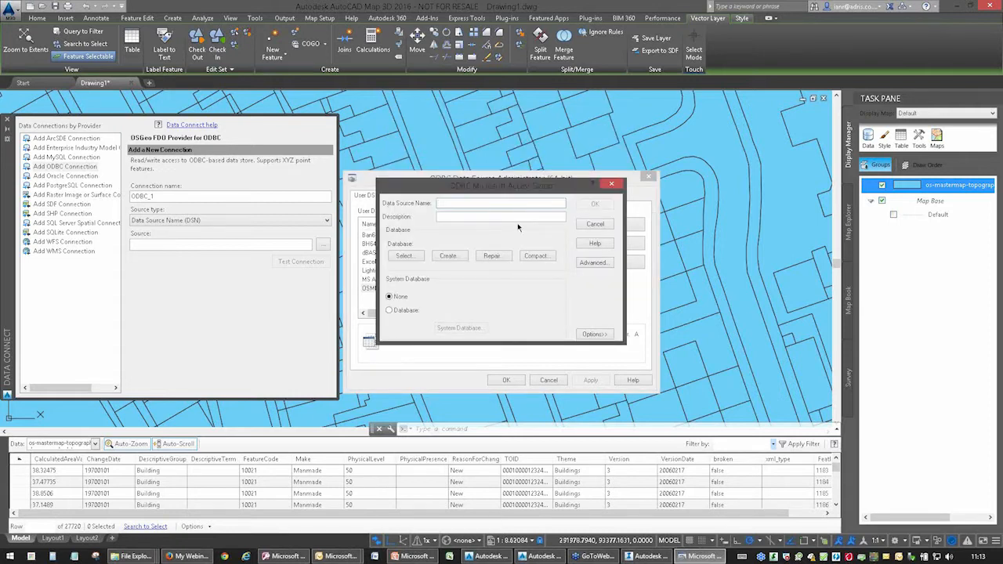
Name the new Access data source OSMMBuilding_ and open the database selection for it.
left_click_drag(518, 188, 553, 160)
type("OSMM")
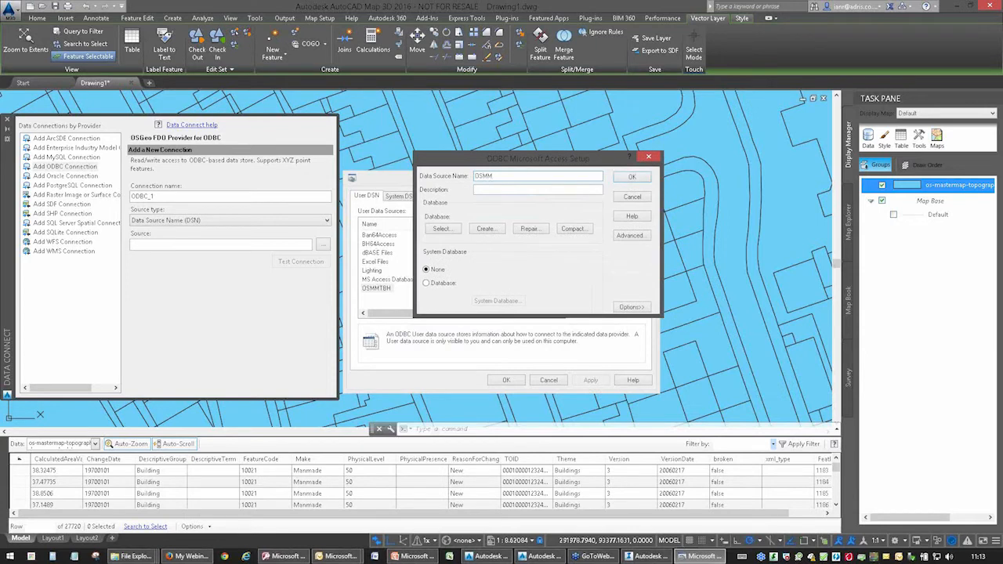
type("Building_Height")
left_click(440, 229)
left_click(535, 223)
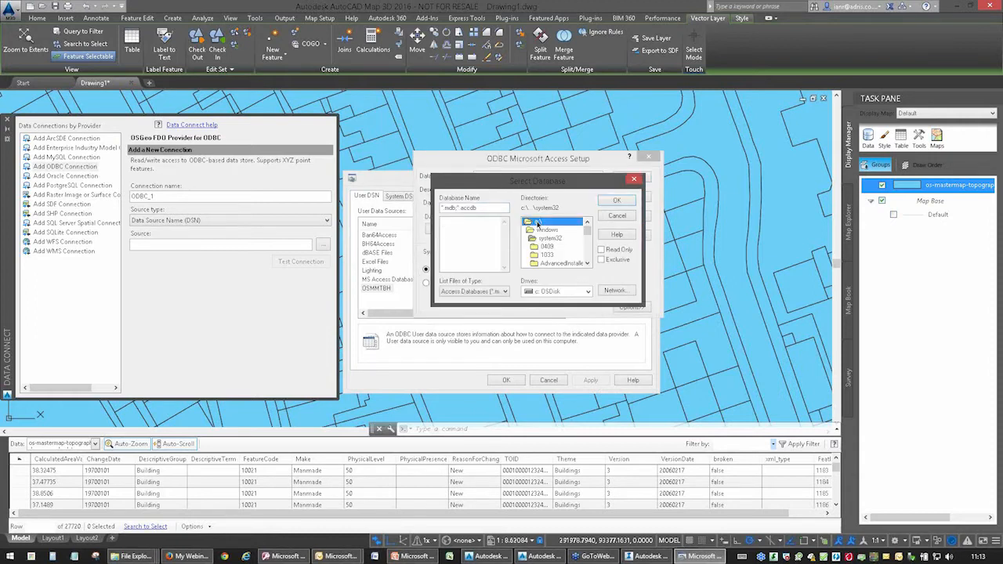
left_click(552, 291)
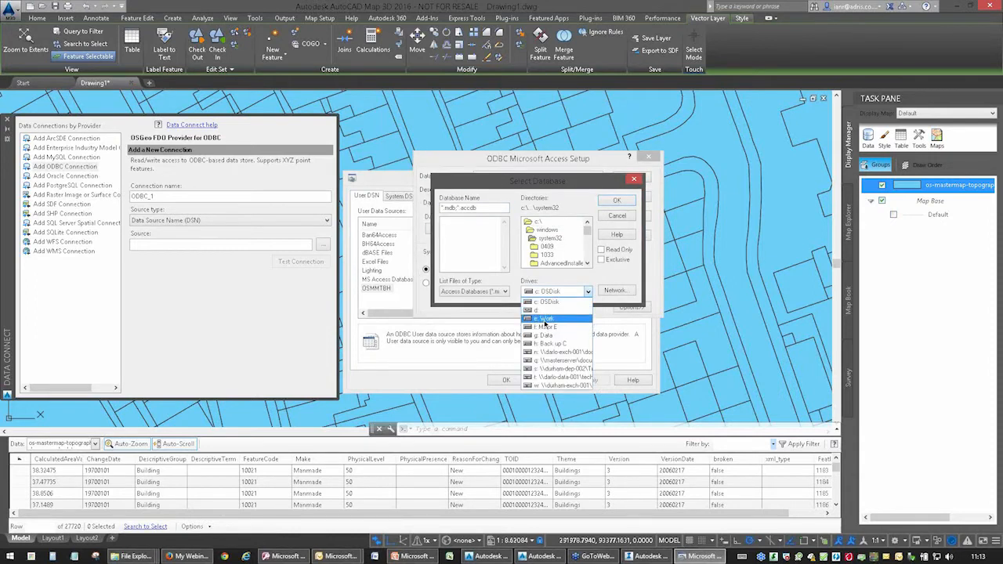
left_click(547, 319)
mouse_move(587, 229)
left_mouse_down()
mouse_move(587, 246)
mouse_move(587, 235)
left_mouse_up()
left_click(543, 264)
scroll(543, 264, "down", 2)
double_click(543, 222)
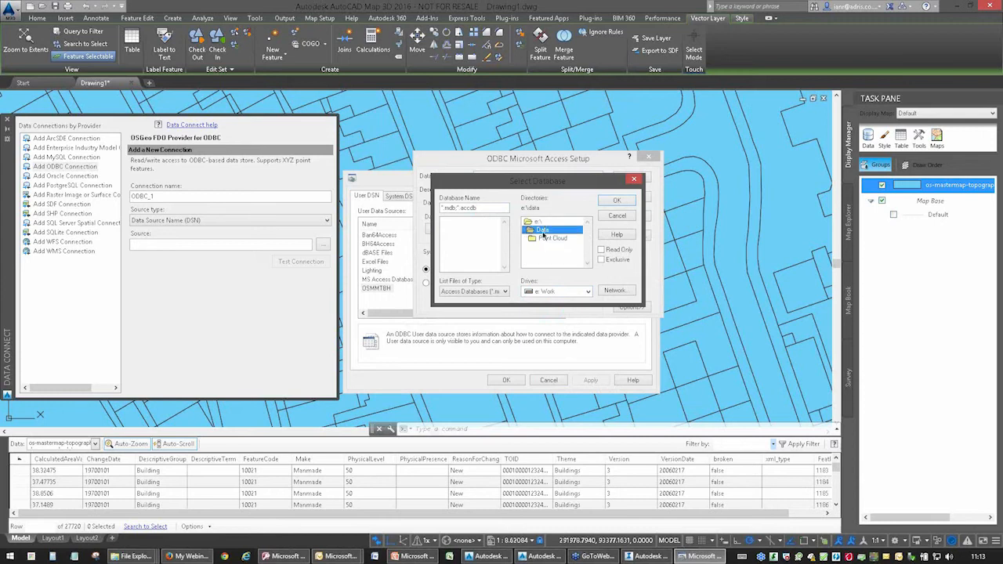
double_click(538, 222)
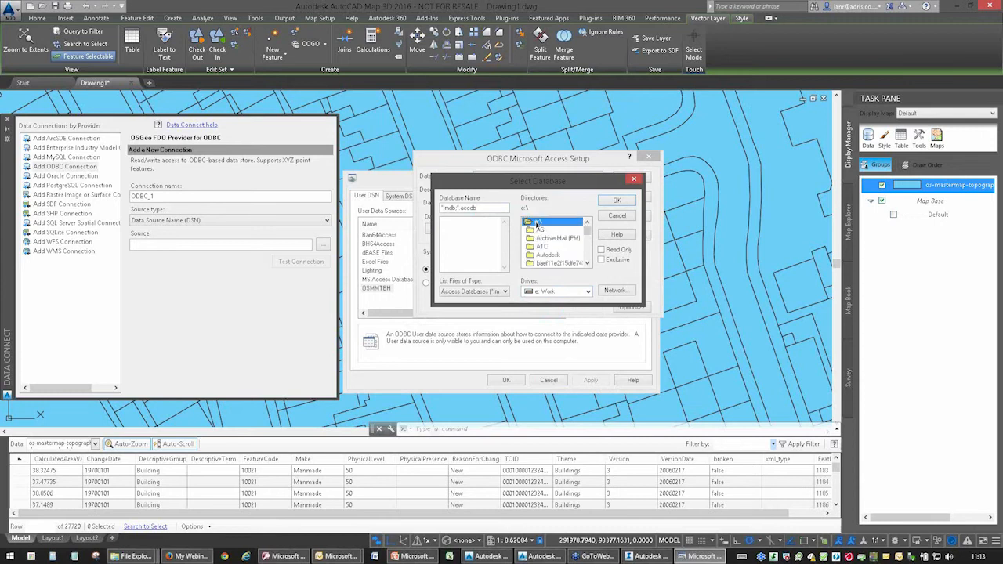
Browse the database selection to the OS\Exeter Samples folder on the G: Data drive.
left_click(541, 291)
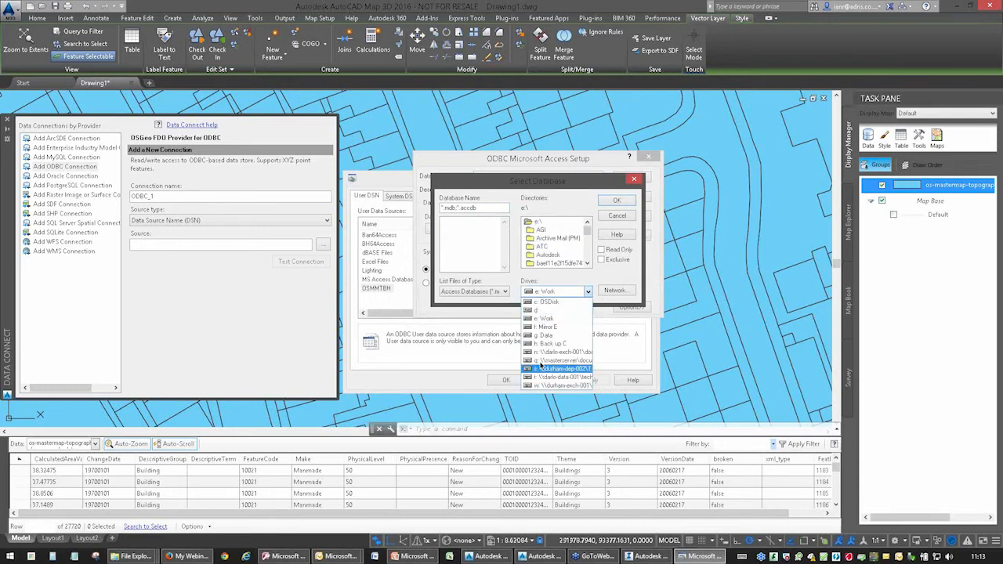
left_click(545, 336)
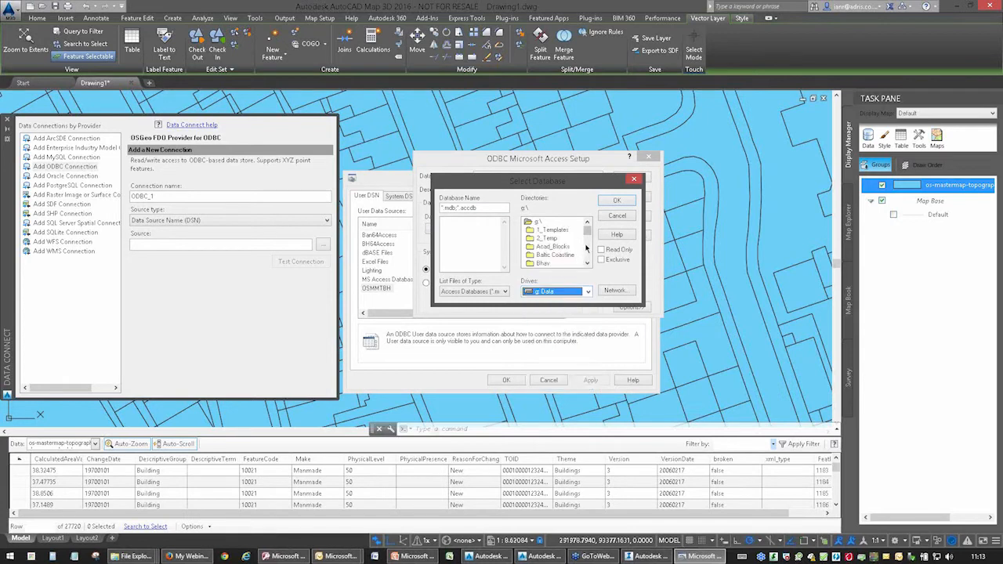
left_click_drag(587, 230, 589, 250)
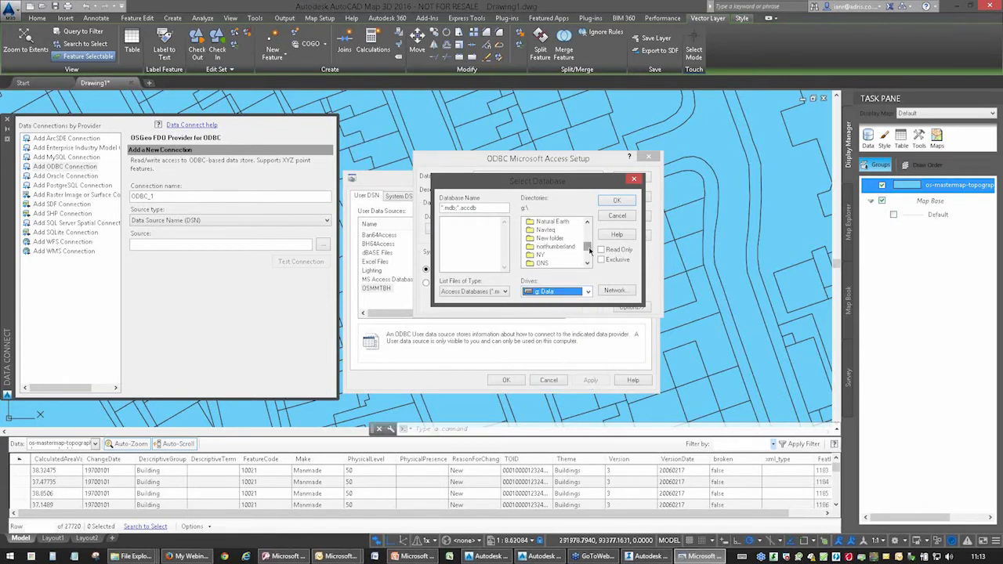
double_click(553, 264)
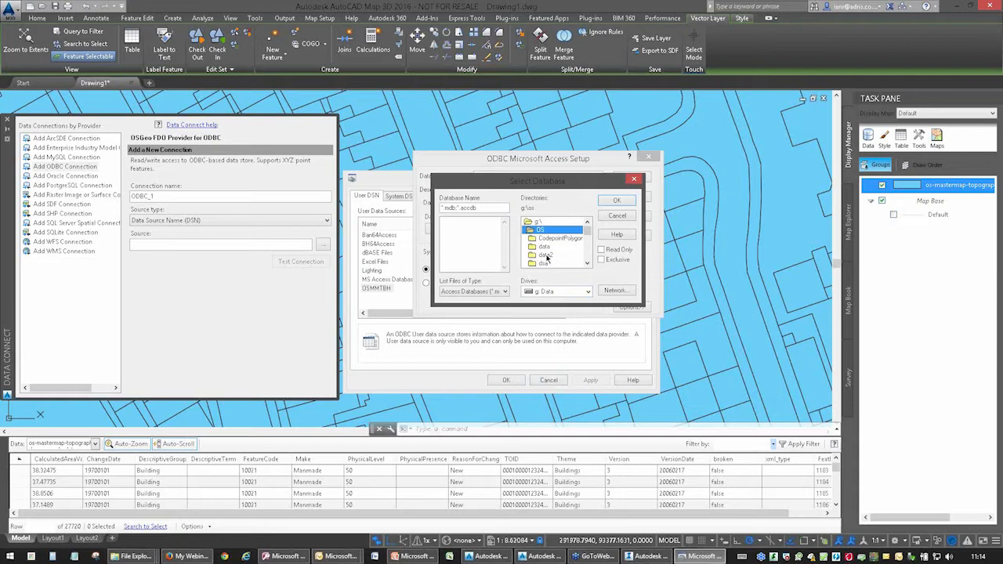
scroll(546, 255, "down", 2)
double_click(548, 240)
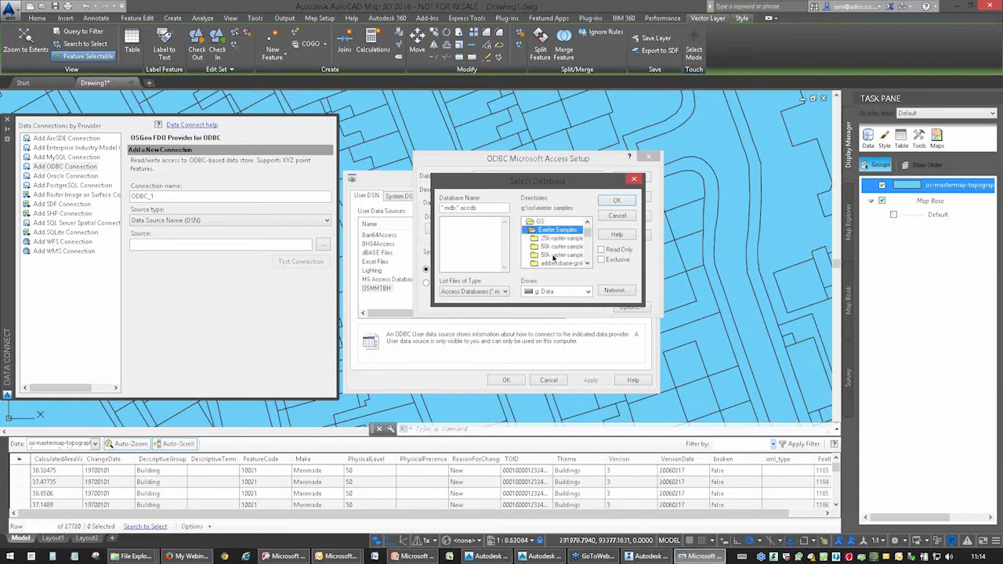
Select BHA_MAR14_Map3D.mdb from the building height subfolder inside Building Heights as the data source's database.
scroll(551, 249, "down", 2)
left_click(556, 256)
double_click(556, 257)
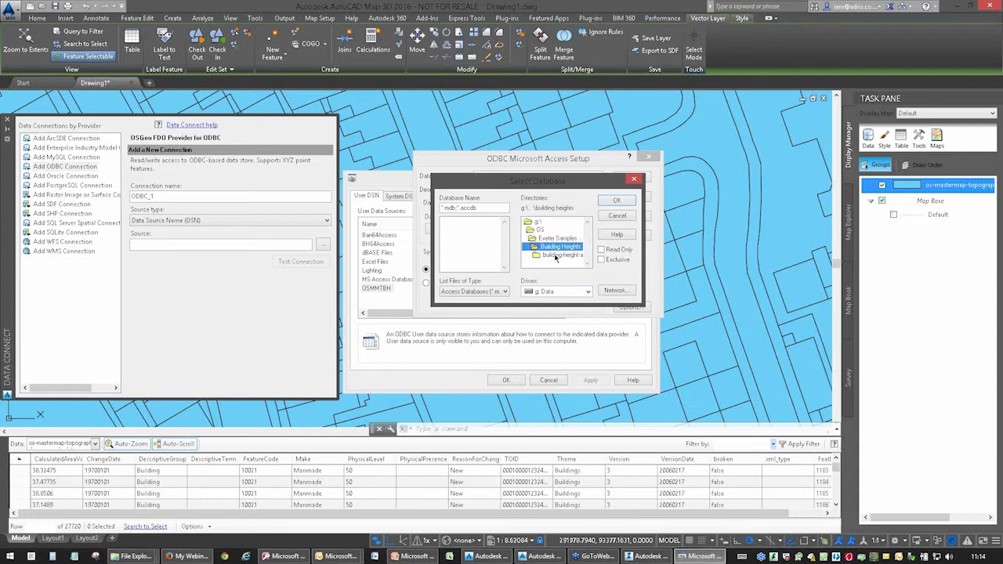
double_click(552, 257)
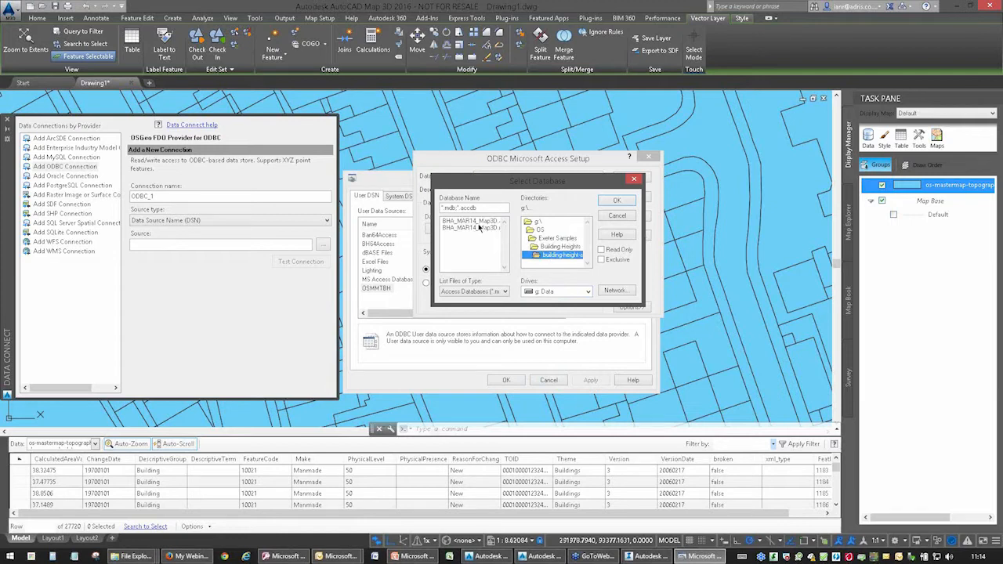
left_click(478, 225)
left_click(478, 229)
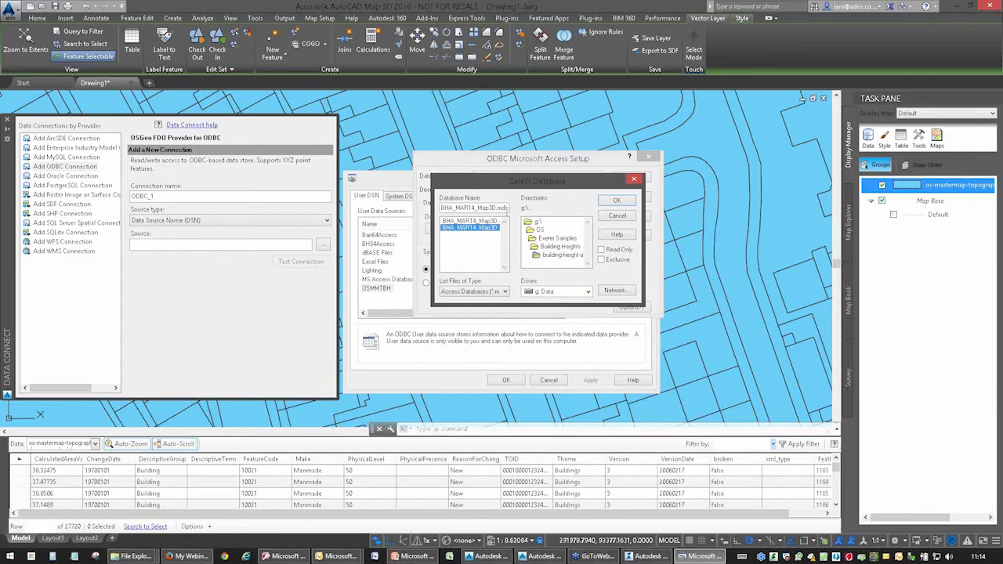
left_click(619, 200)
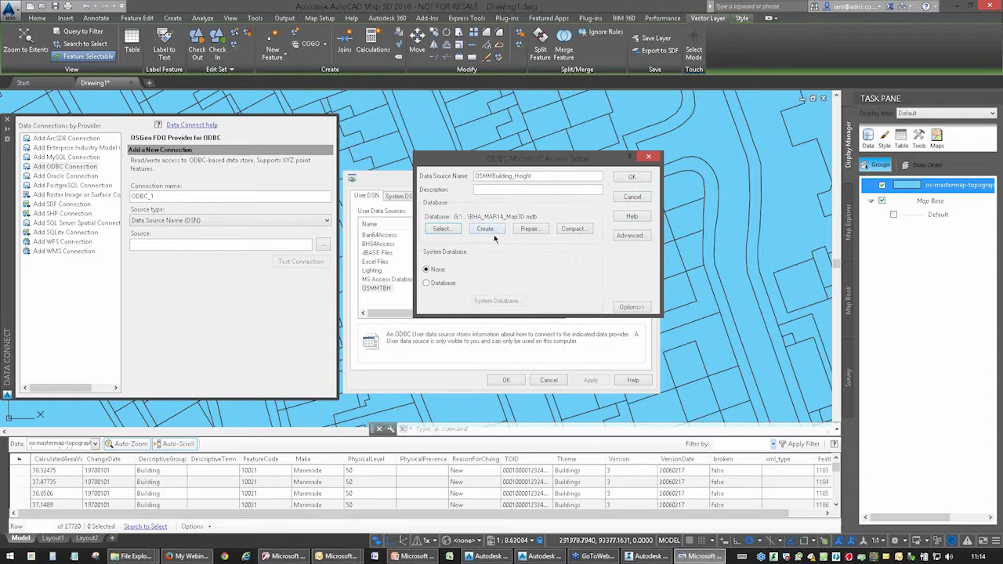
Examine the driver options and advanced settings of the Access data source without changing them.
left_click(432, 271)
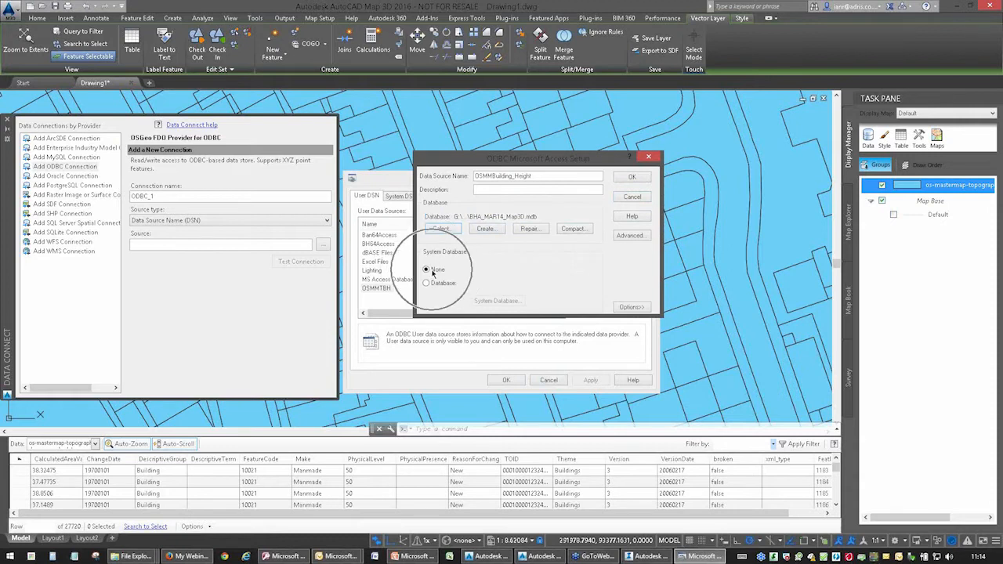
left_click(631, 307)
left_click(481, 358)
key("ctrl")
key("ctrl")
key("ctrl")
left_click(642, 238)
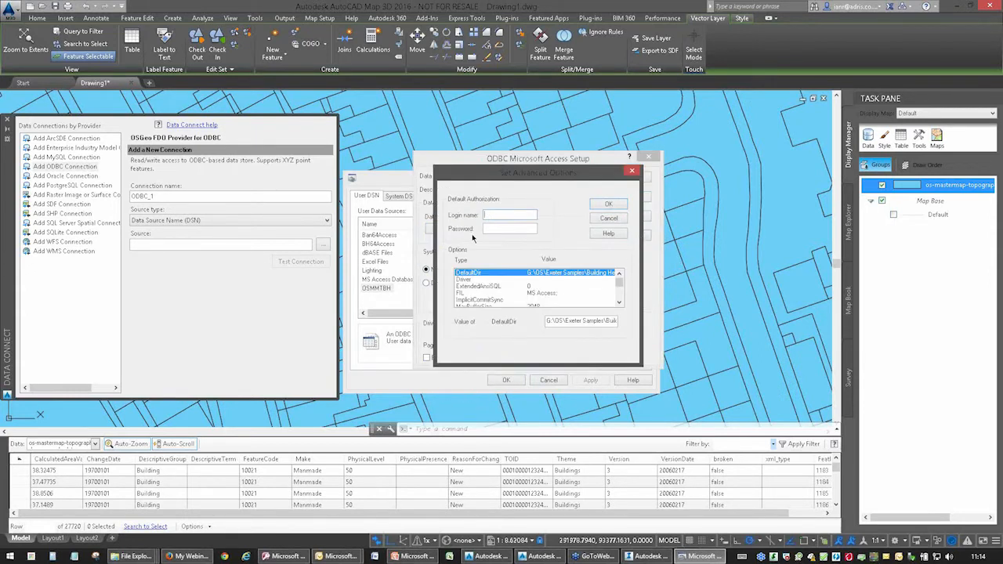
left_click(631, 171)
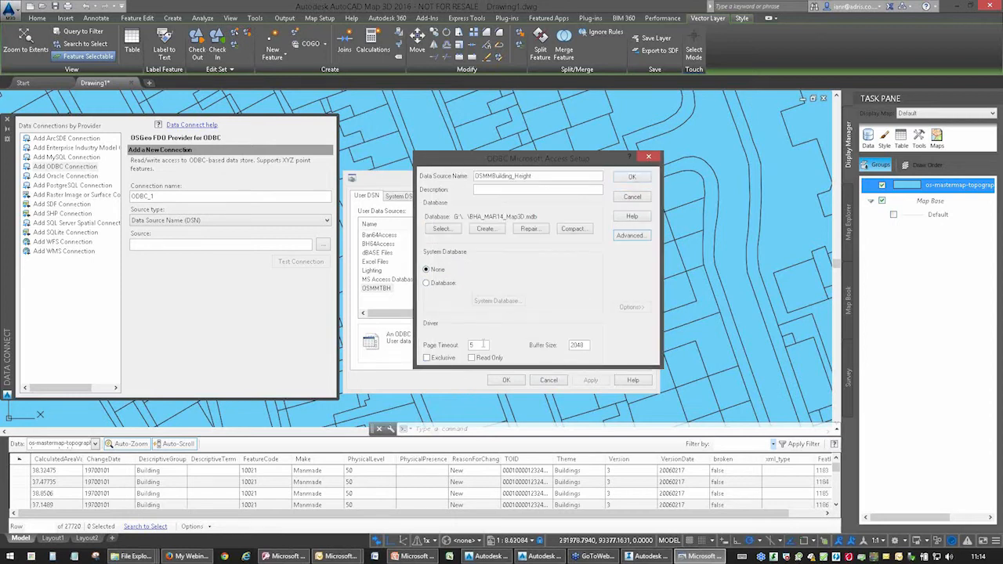
Save the OSMMBuilding_Height data source and close the ODBC Data Source Administrator.
left_click(635, 182)
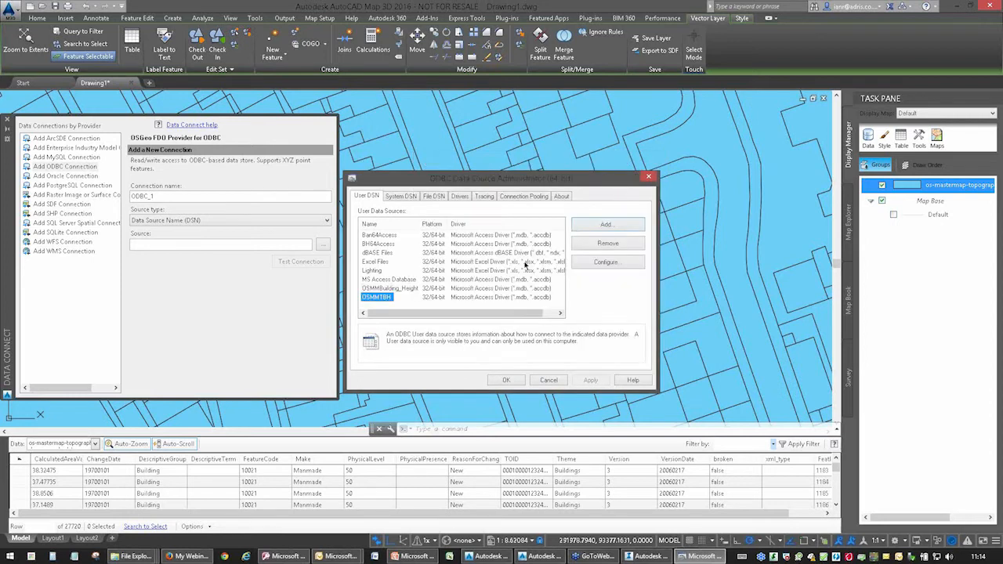
left_click(386, 289)
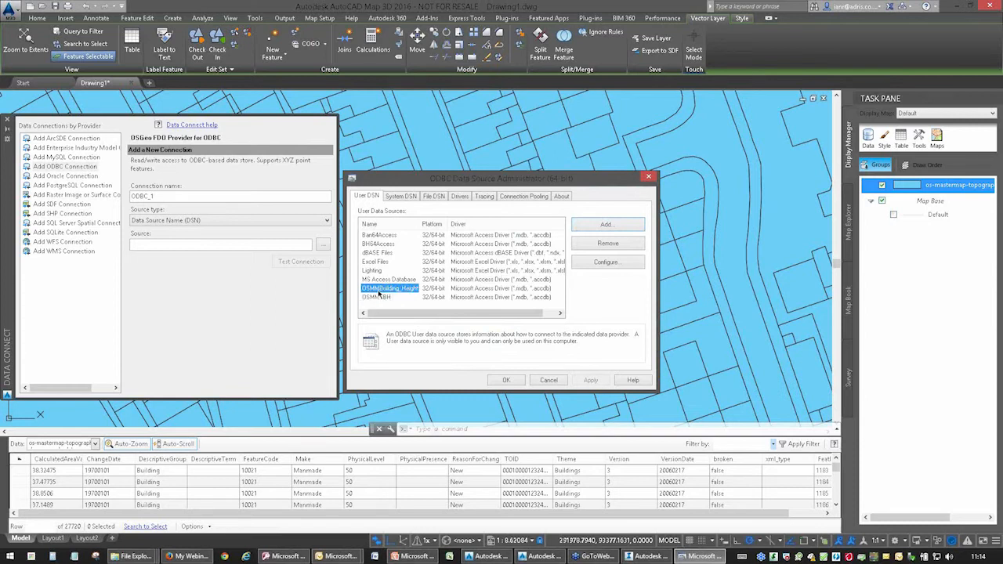
left_click(513, 381)
Return to the ODBC connection settings and choose OSMMBuilding_Height as the source.
left_click(49, 168)
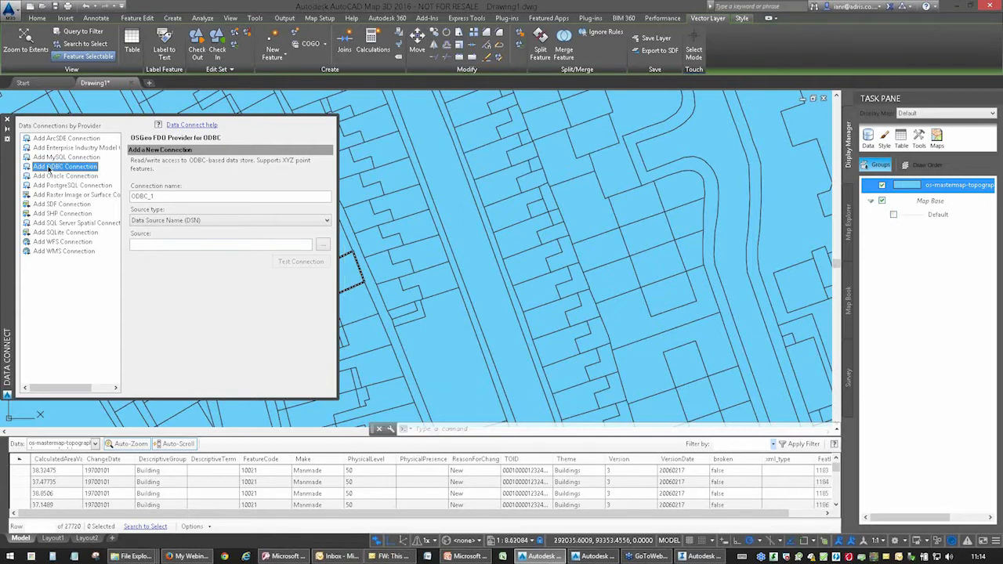
left_click(322, 248)
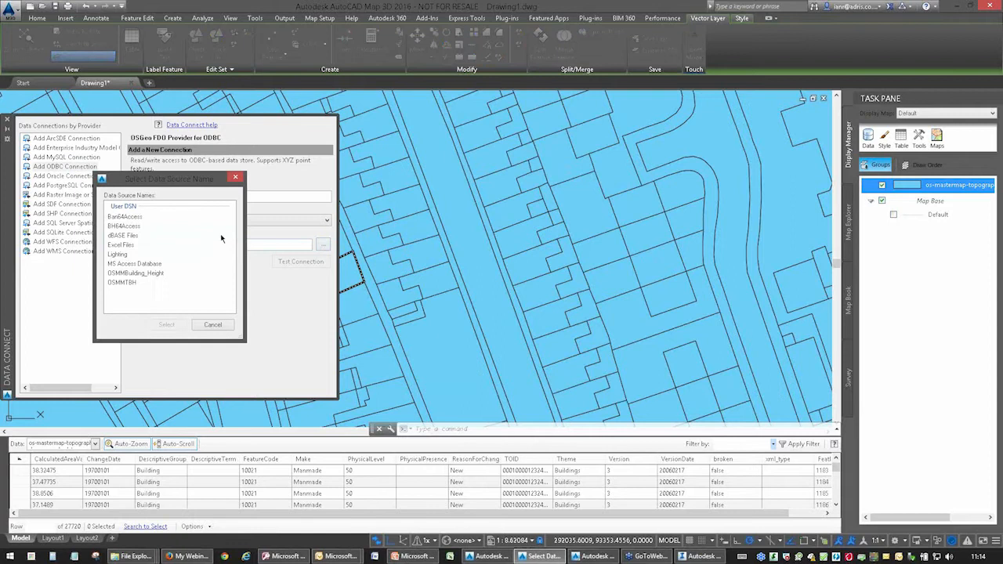
left_click(133, 273)
left_click(167, 325)
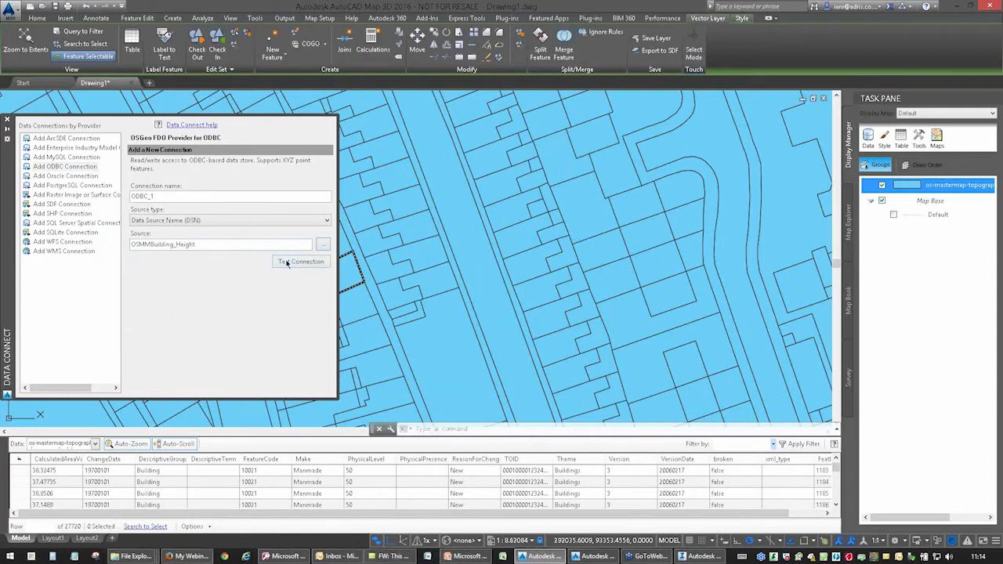
Test the ODBC_1 connection, logging in without credentials, and connect to the building height data.
left_click(288, 262)
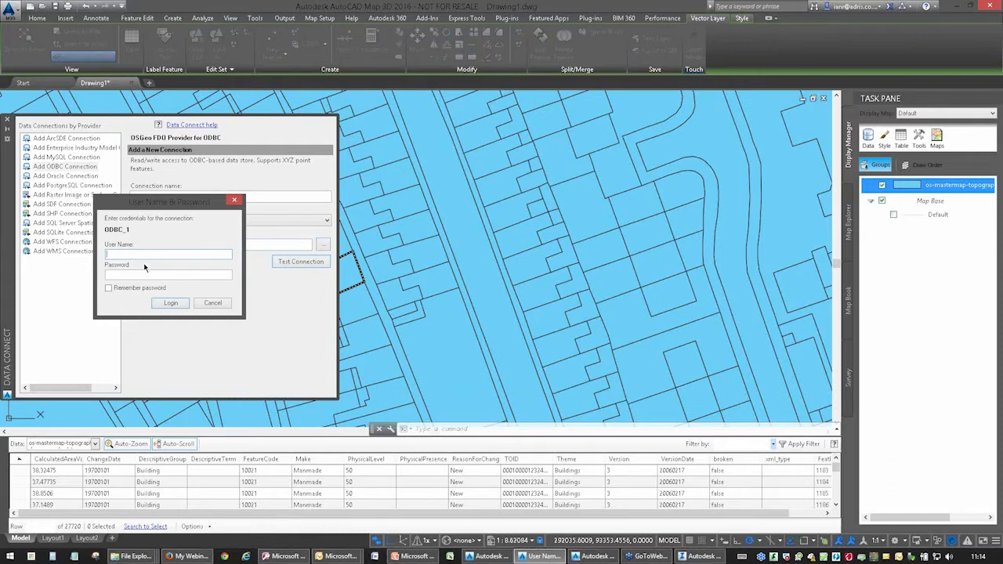
left_click(167, 306)
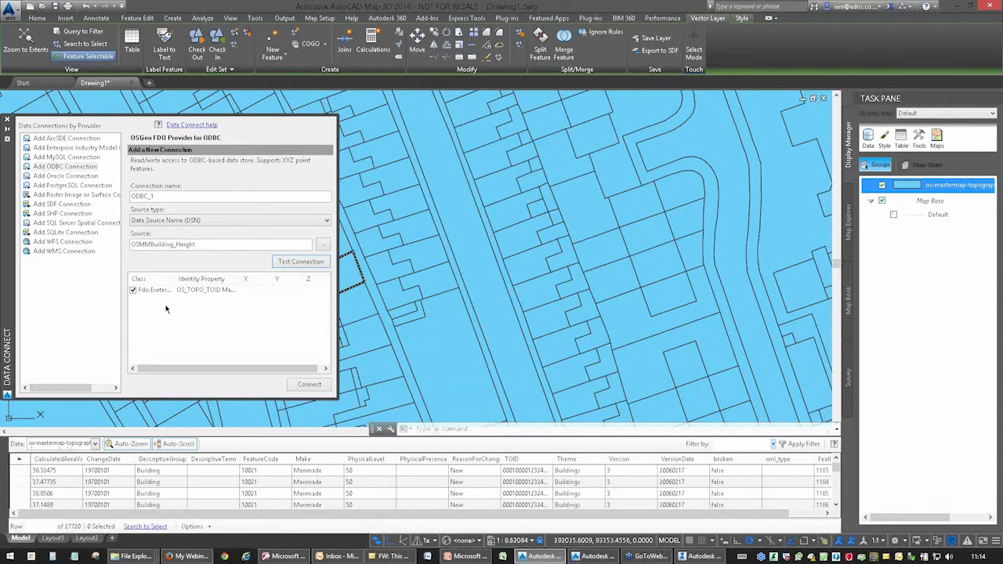
left_click(308, 385)
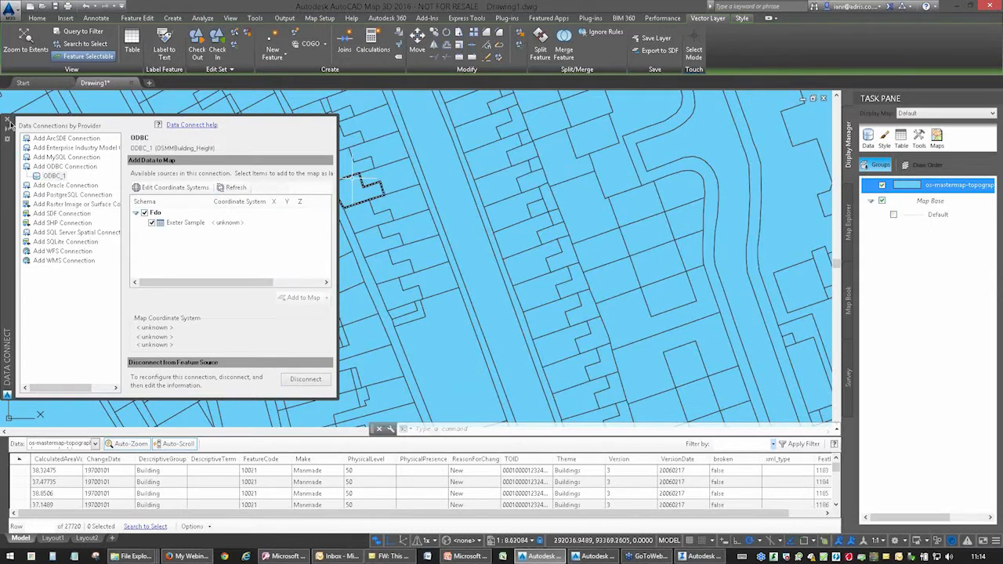
Start a join on the os-mastermap-topography layer with the Exeter Sample table from ODBC_1.
middle_click_drag(434, 239, 532, 234)
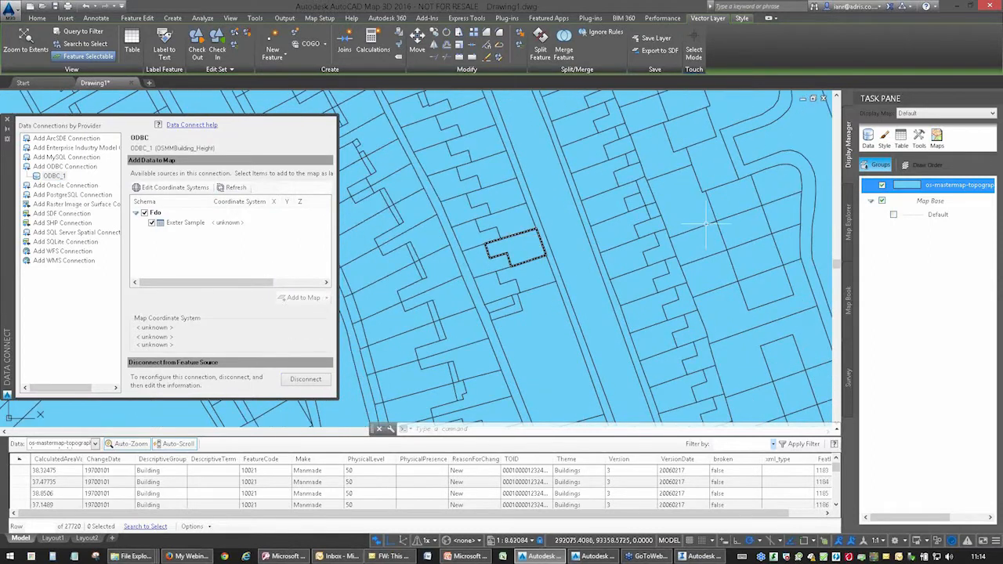
mouse_move(933, 187)
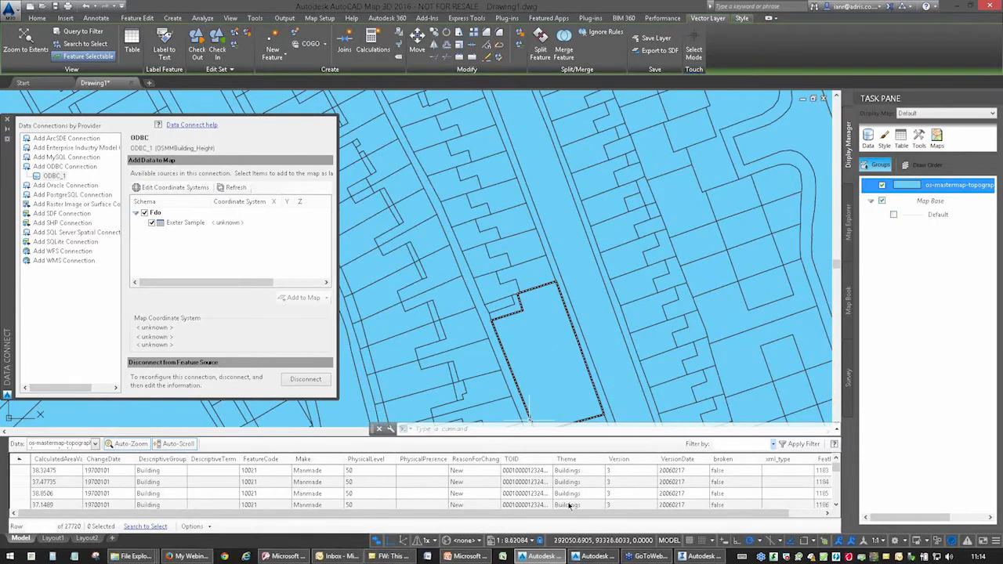
right_click(909, 186)
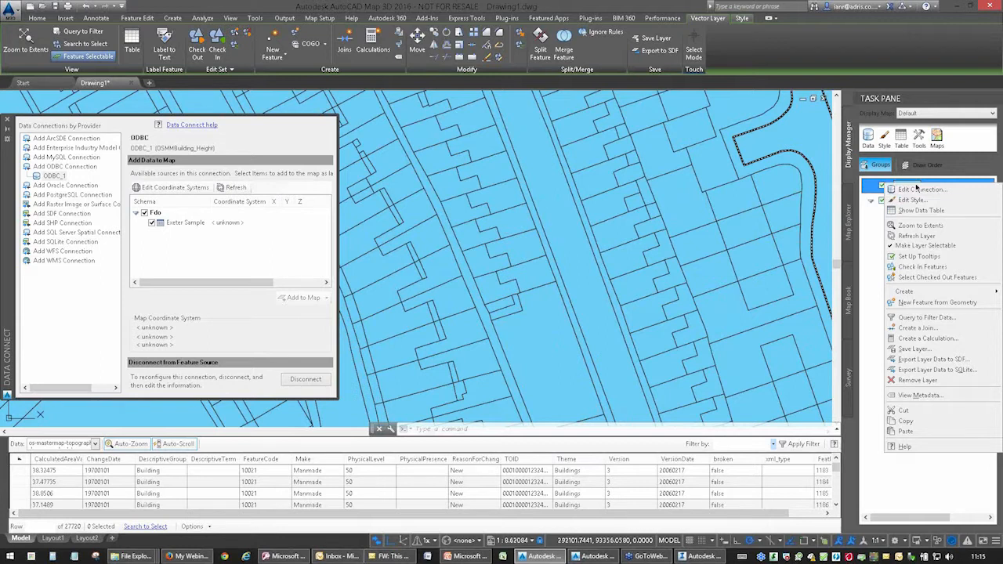
left_click(922, 329)
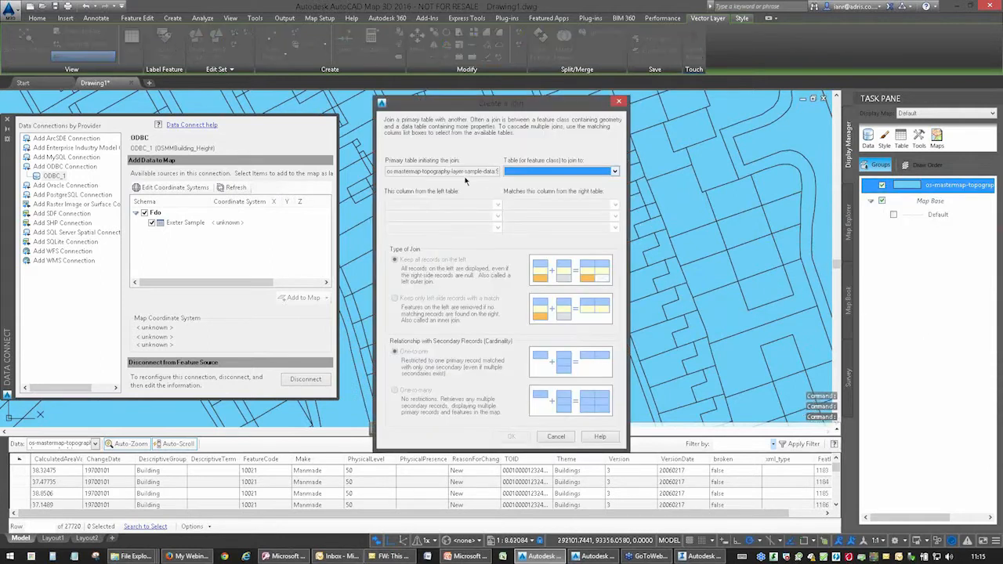
left_click(461, 171)
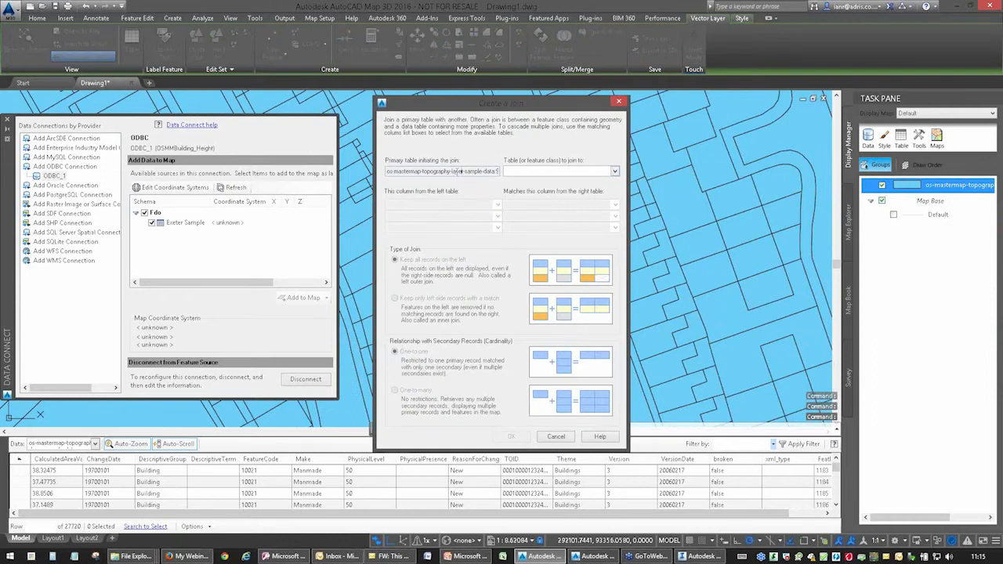
left_click(613, 171)
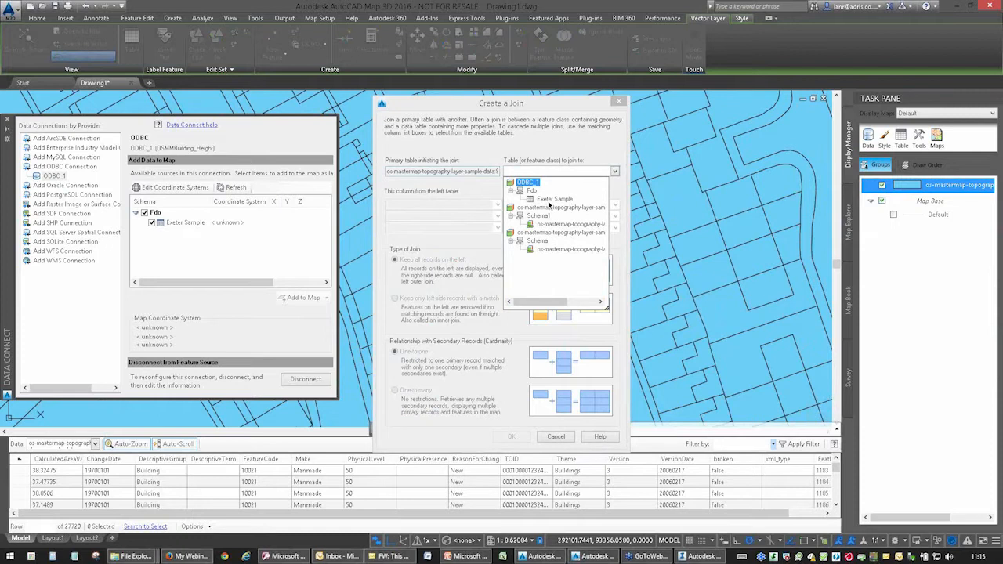
left_click(191, 224)
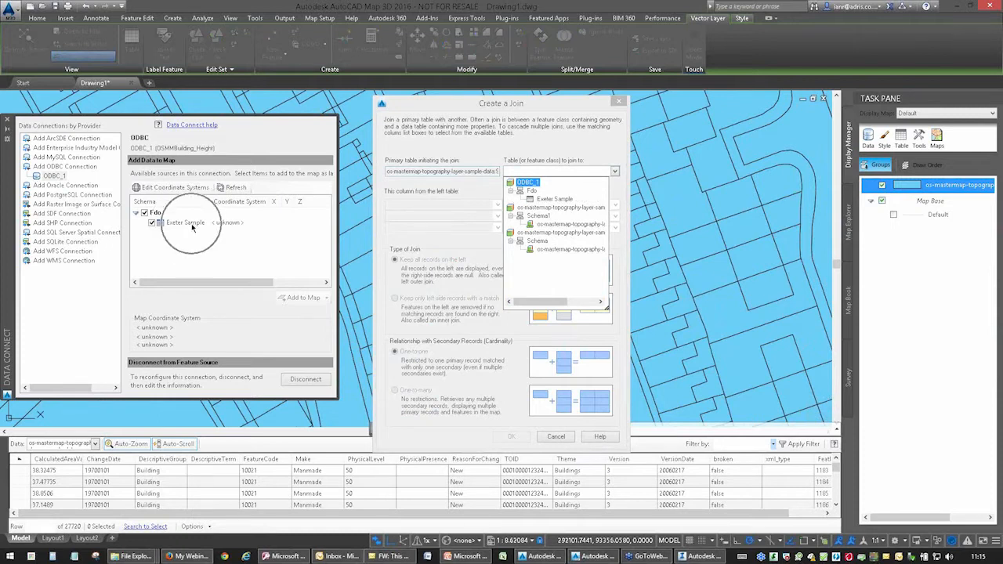
left_click(553, 200)
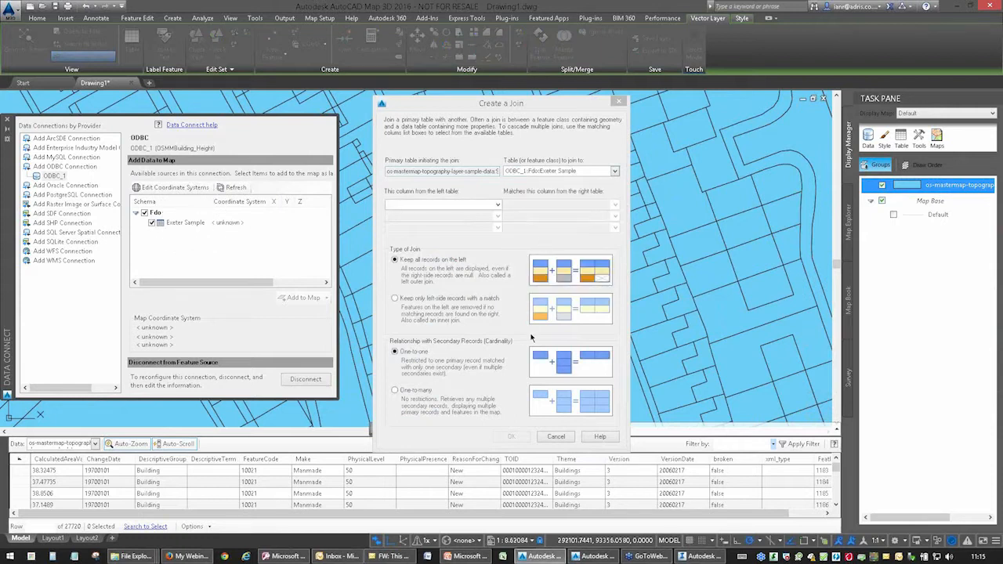
Match the TOID column to OS_TOPO_TOID Map3D in the right table and create the join.
left_click(497, 205)
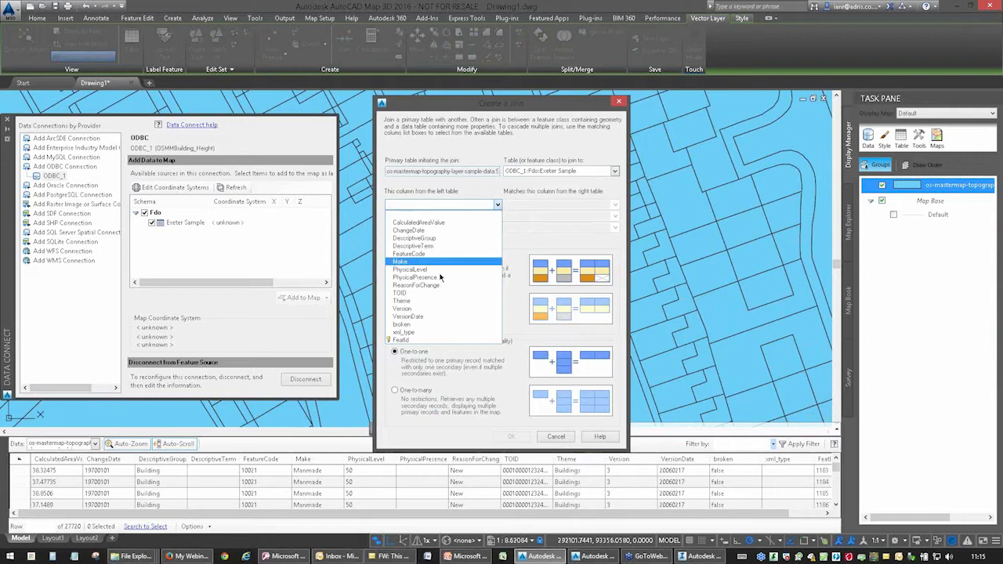
left_click(416, 293)
left_click(616, 206)
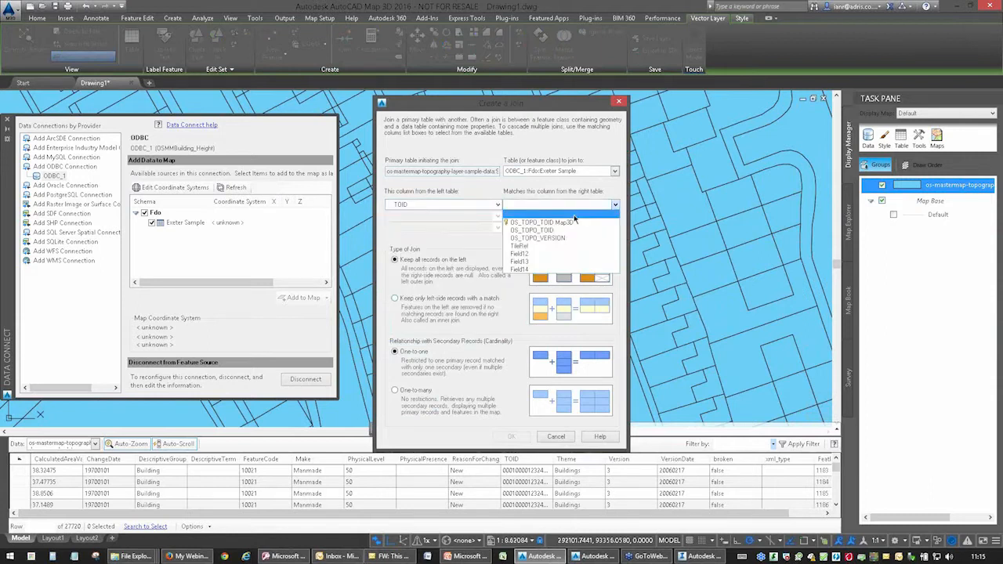
left_click(543, 223)
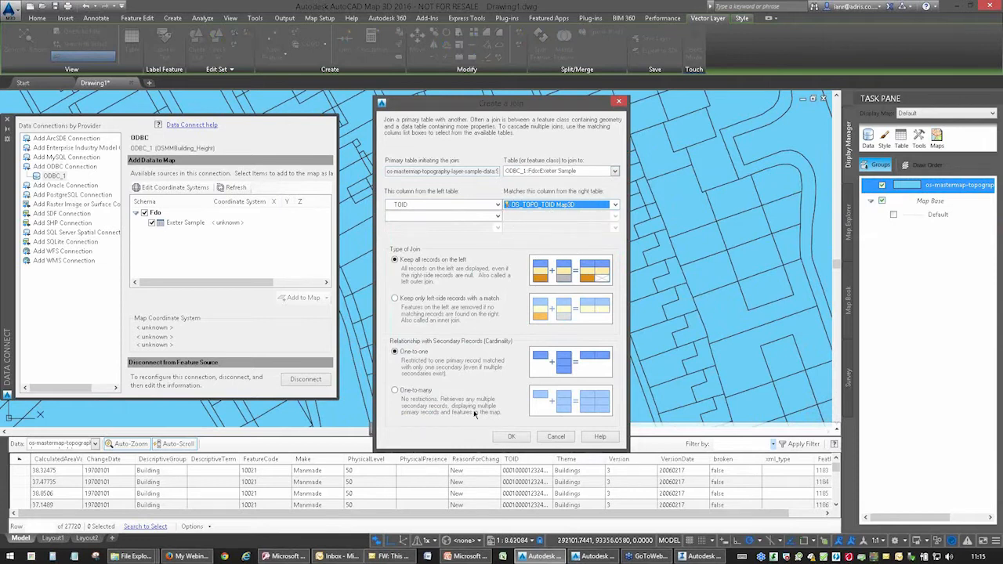
left_click(508, 436)
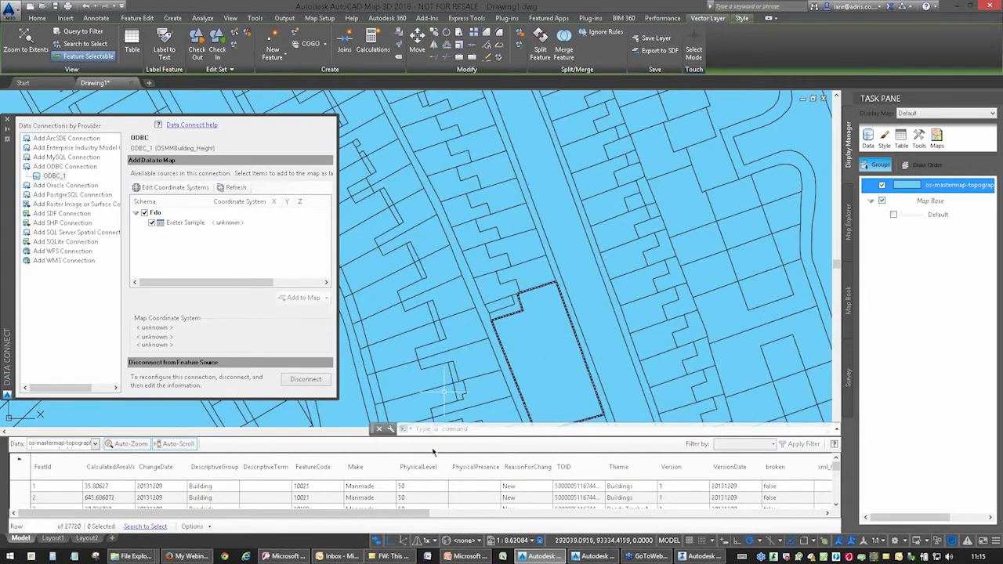
Examine the joined Exeter Sample height columns alongside the original topography attributes in the data table.
left_click_drag(409, 511, 511, 472)
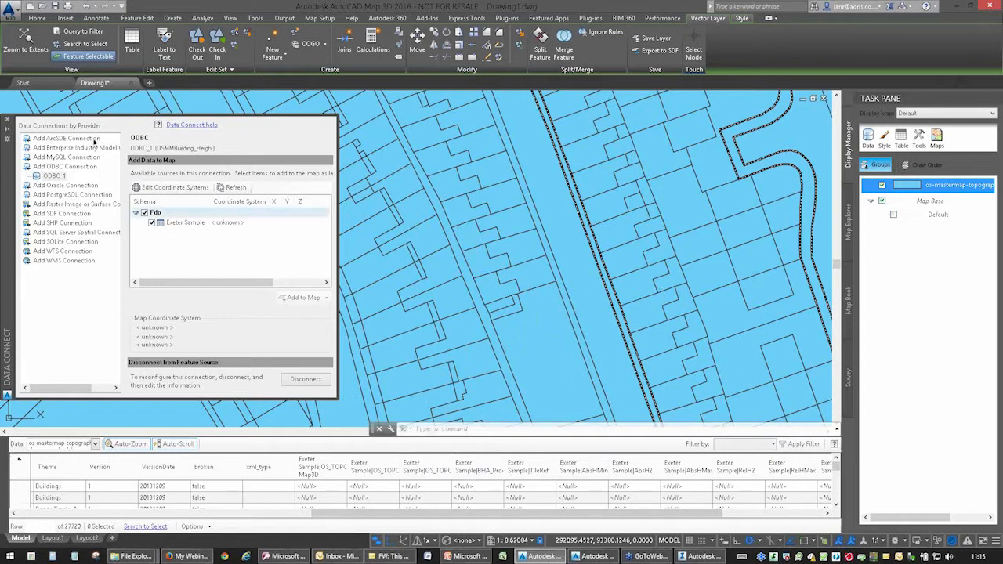
scroll(443, 192, "down", 3)
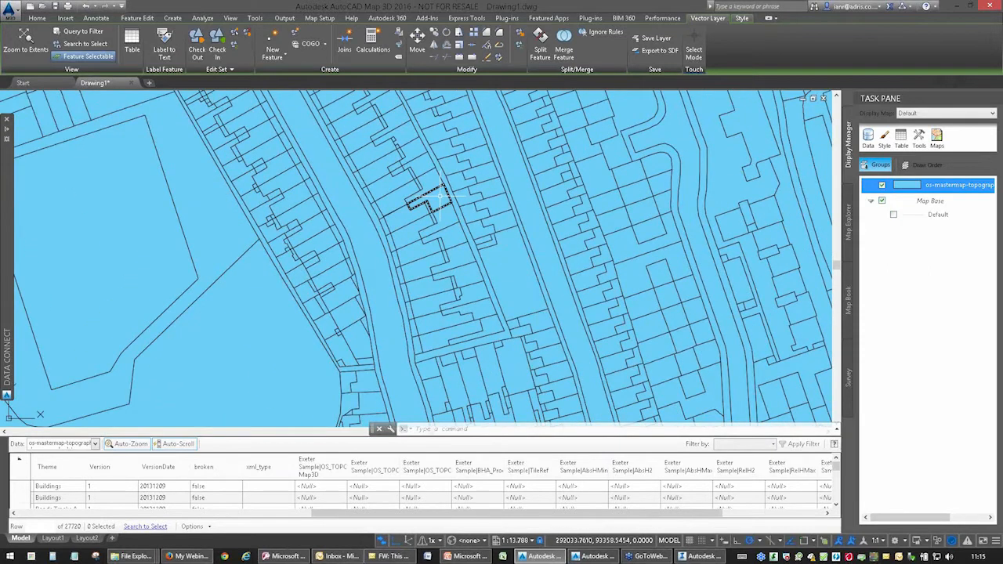
left_click_drag(435, 513, 133, 527)
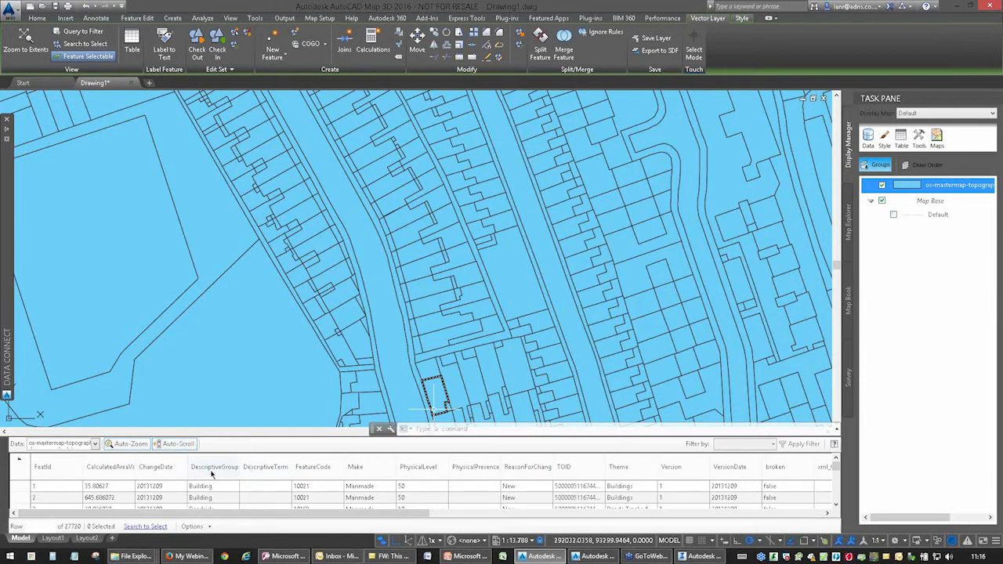
Filter the os-mastermap-topography layer with a query for features whose DescriptiveGroup equals Building.
key("ctrl")
right_click(930, 194)
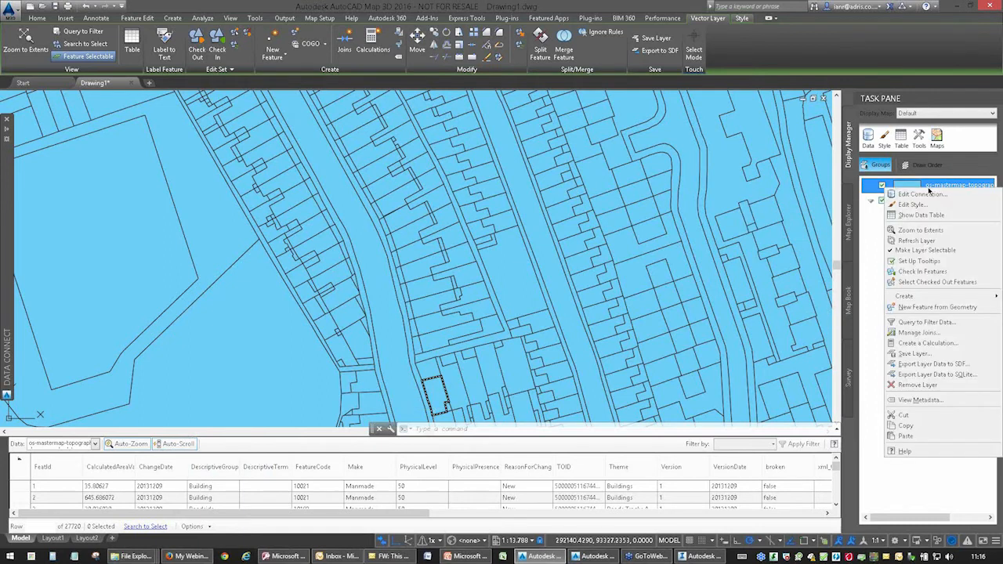
left_click(923, 323)
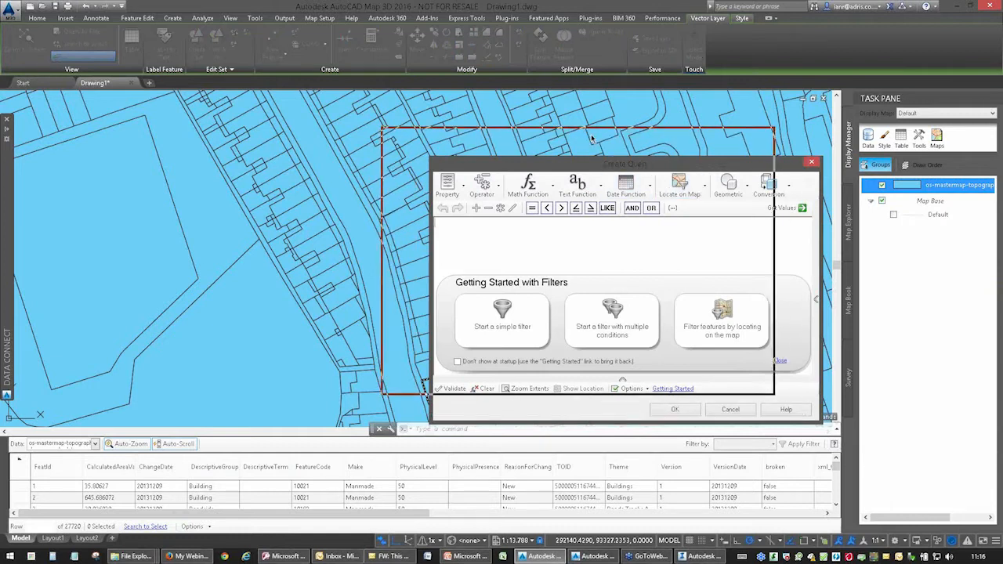
left_click_drag(592, 139, 592, 139)
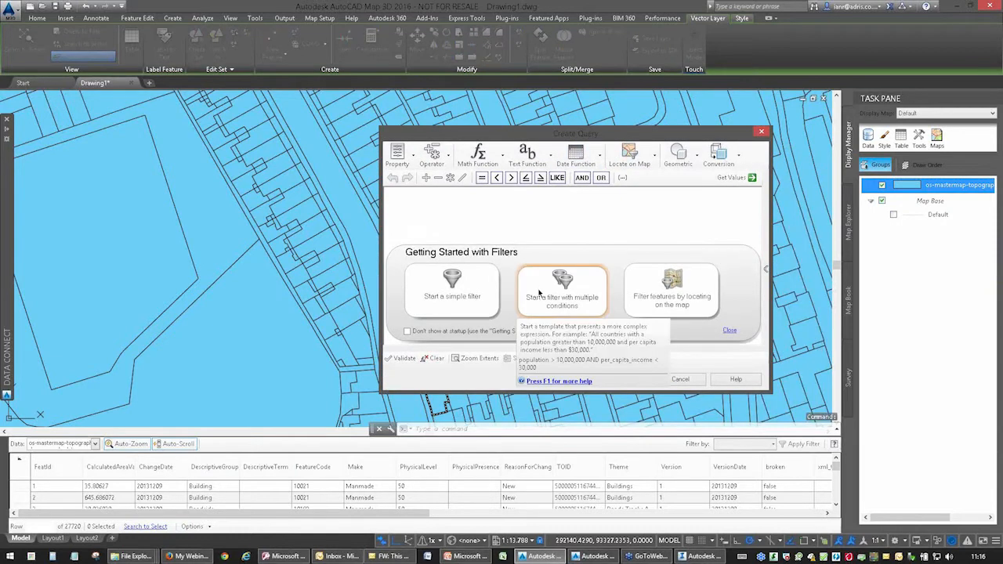
left_click(397, 153)
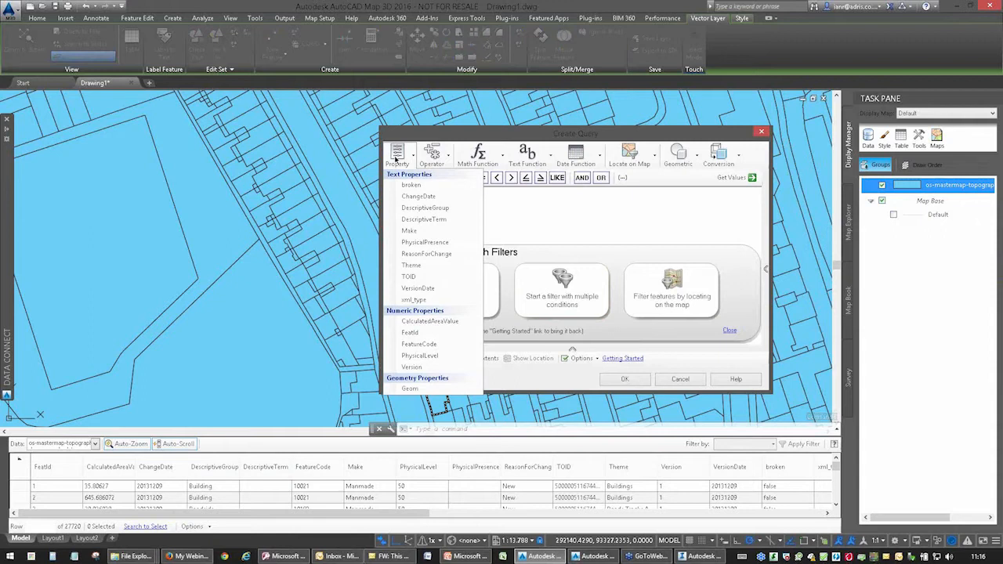
left_click(408, 208)
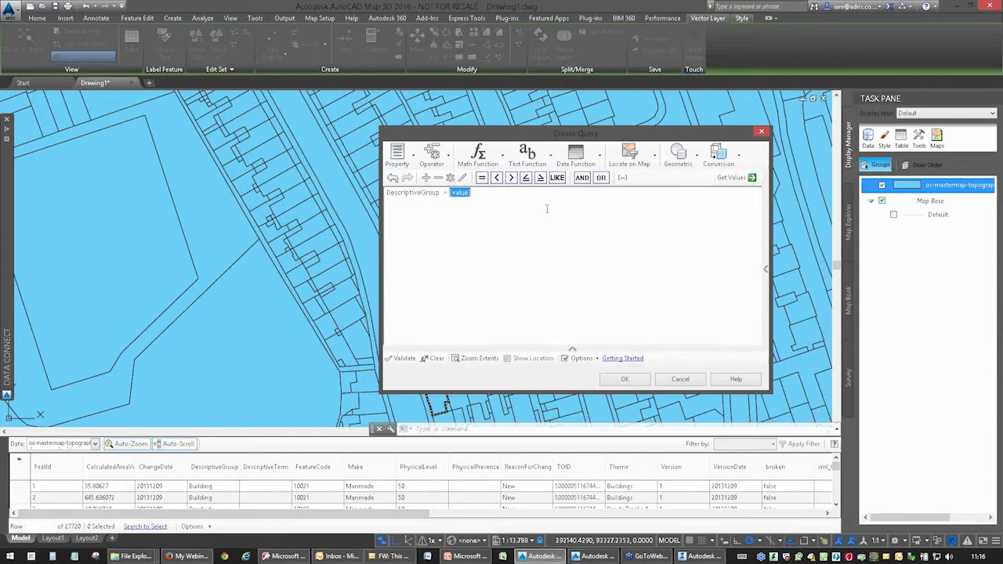
left_click(733, 177)
left_click(757, 191)
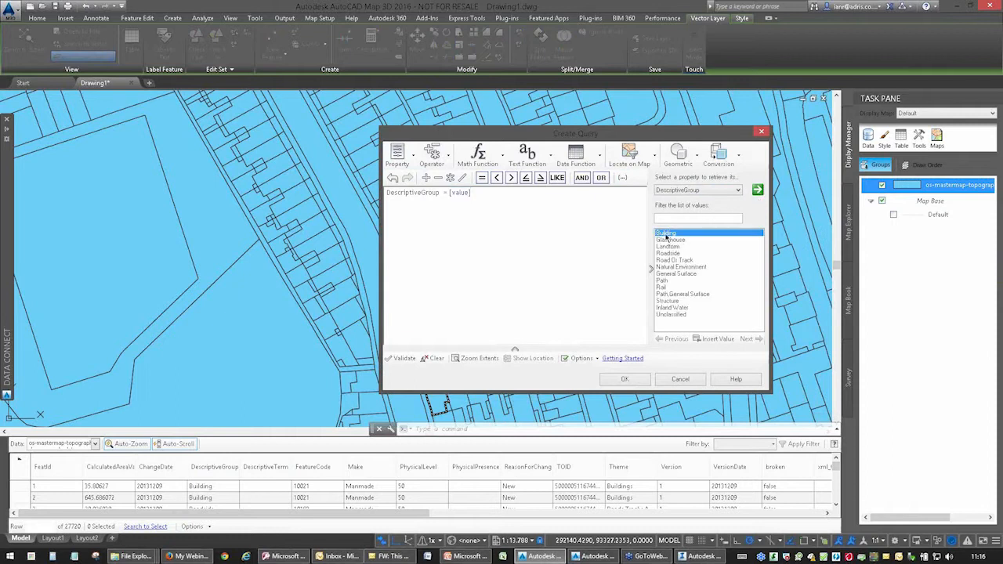
double_click(666, 235)
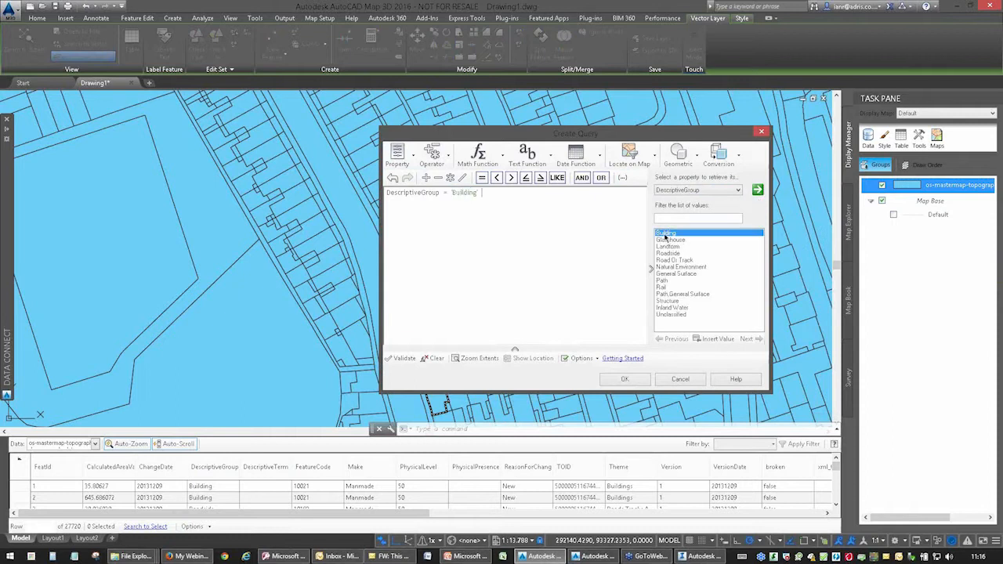
left_click(624, 380)
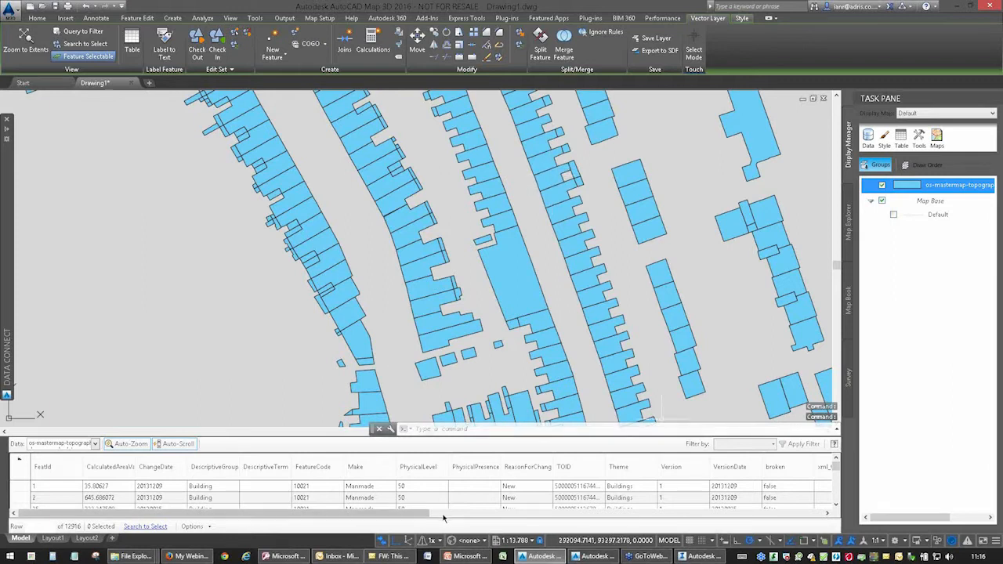
Run MAPEXPORT to review the available export file formats, and leave without exporting.
right_click(886, 186)
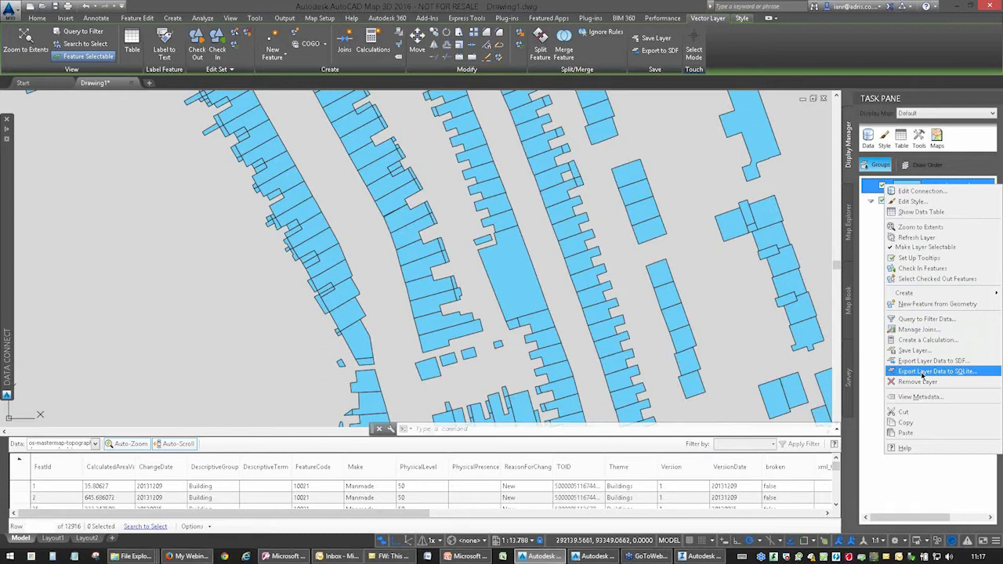
left_click(258, 312)
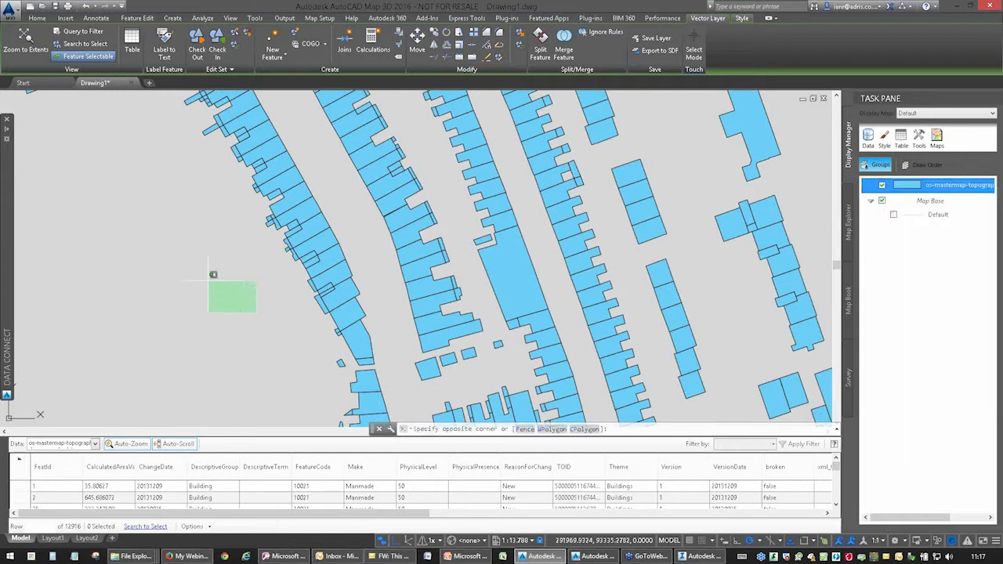
type("mape")
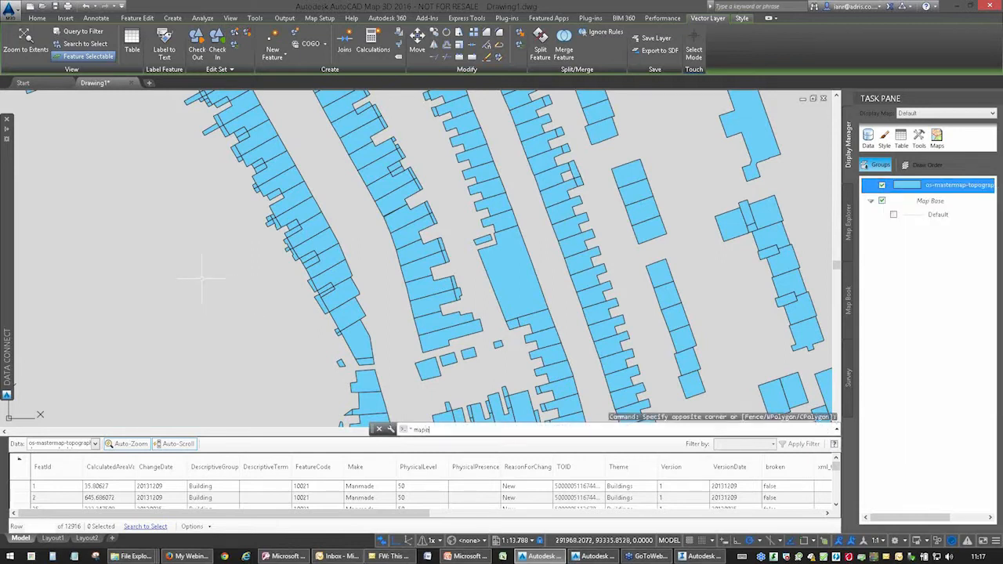
type("xport")
key("Return")
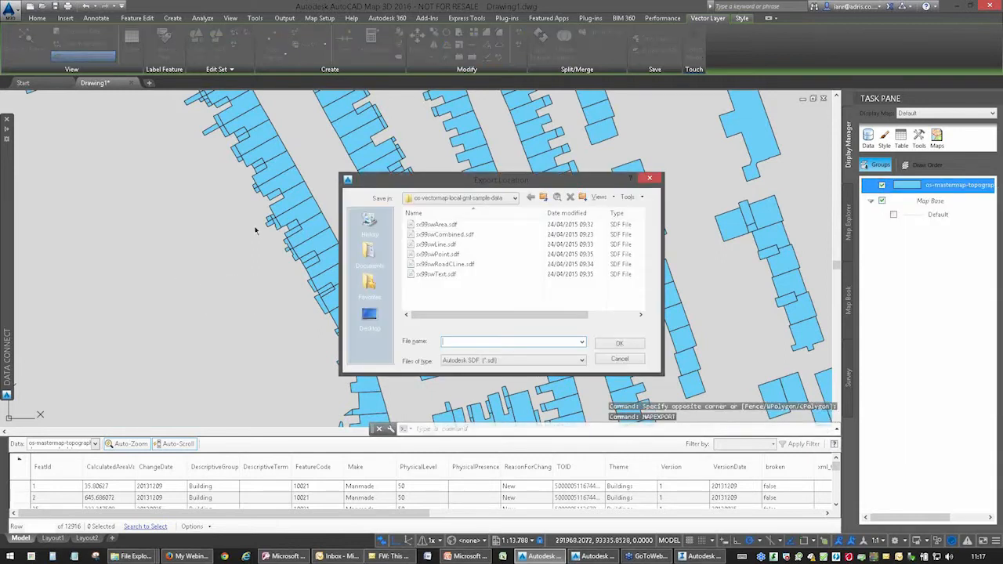
left_click(527, 361)
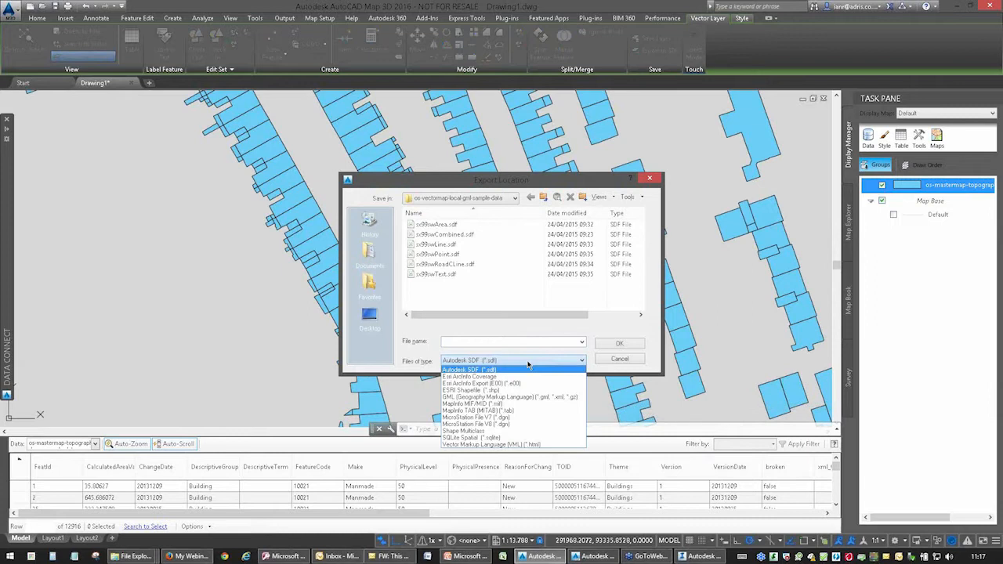
left_click(641, 359)
left_click(632, 362)
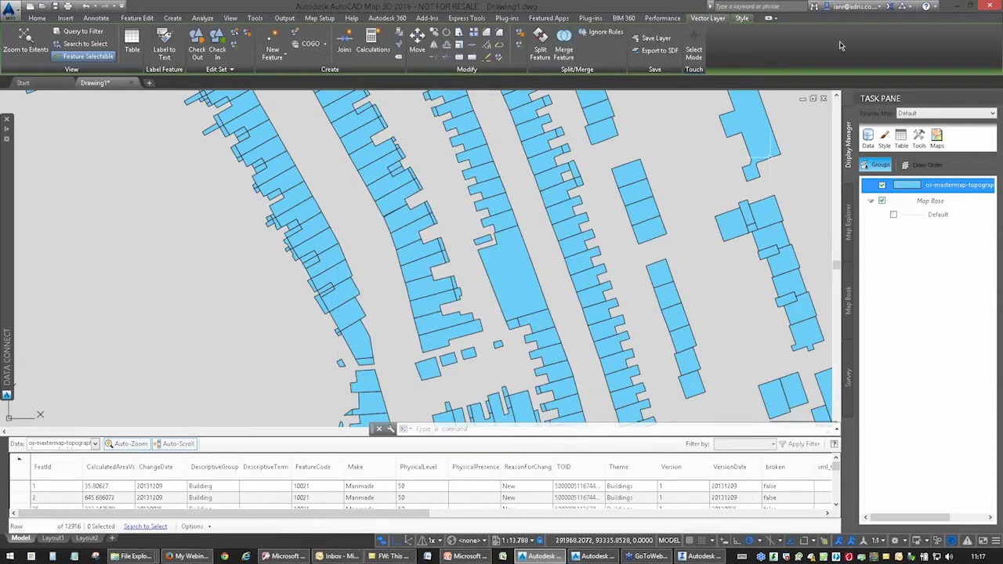
Switch to the SX9192Demo model in InfraWorks 360, minimising the AutoCAD, Access and File Explorer windows covering it.
left_click(963, 6)
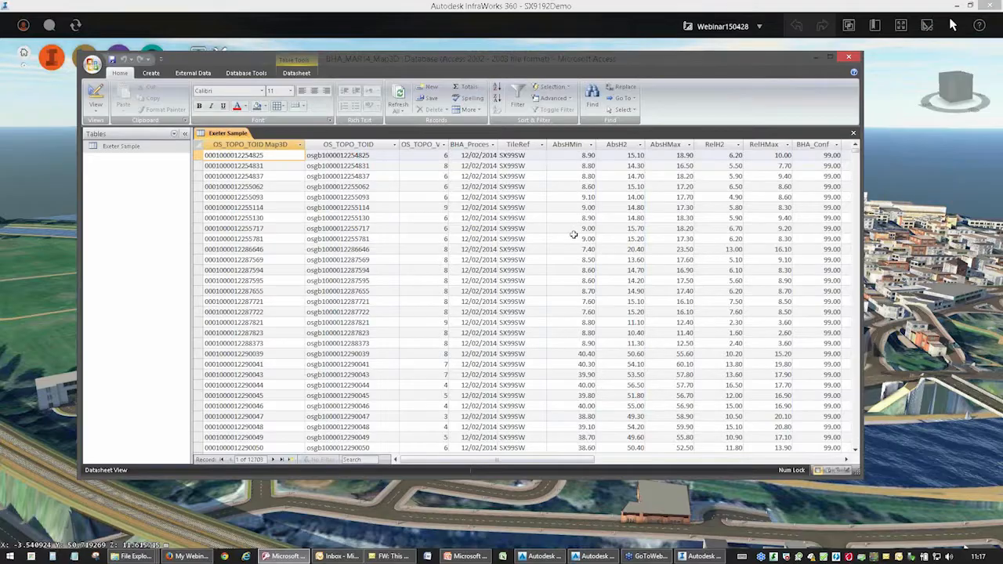
left_click(816, 57)
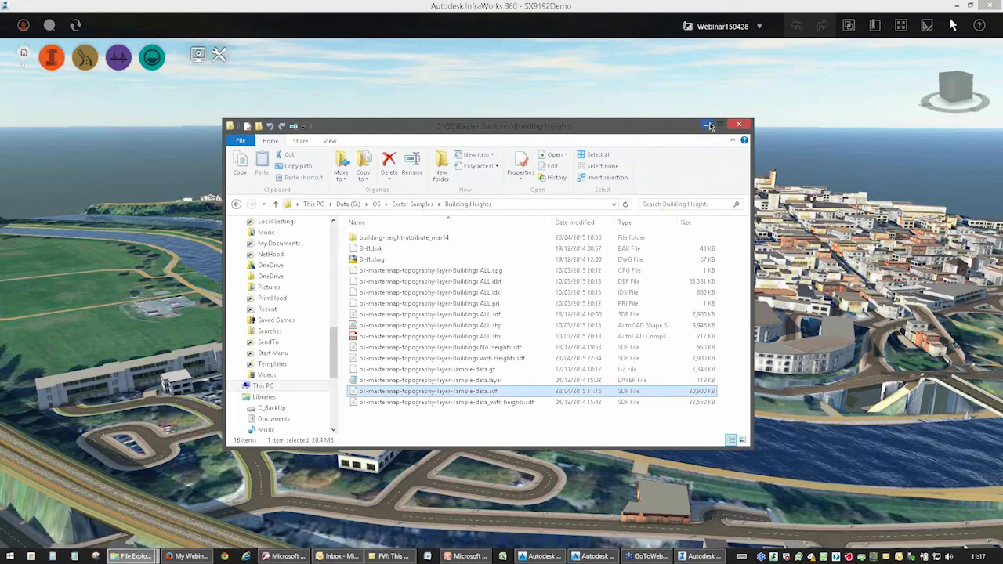
left_click(721, 123)
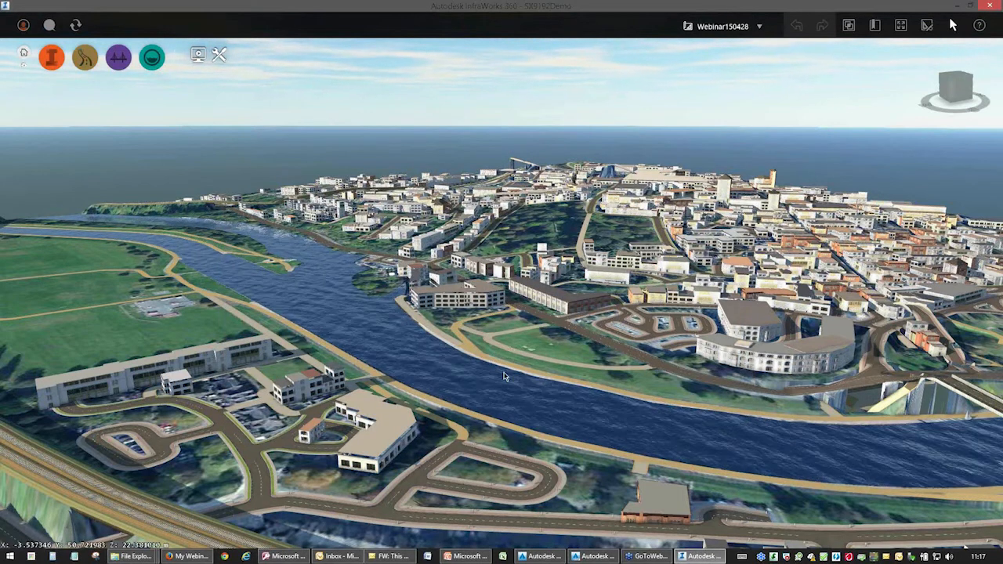
Remove the existing buildings data source from the city model.
left_click_drag(537, 384, 482, 247)
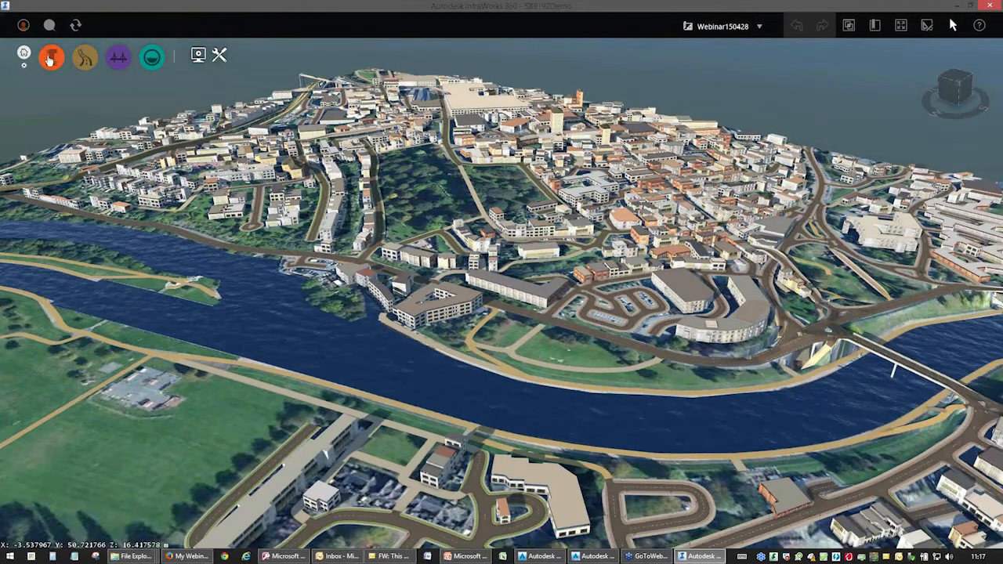
left_click(50, 61)
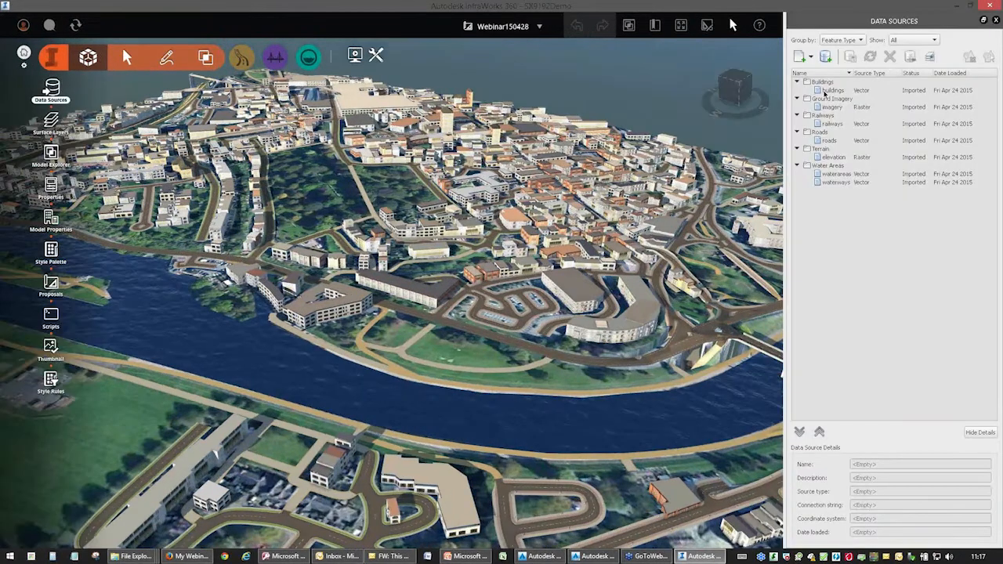
left_click(826, 92)
left_click(892, 59)
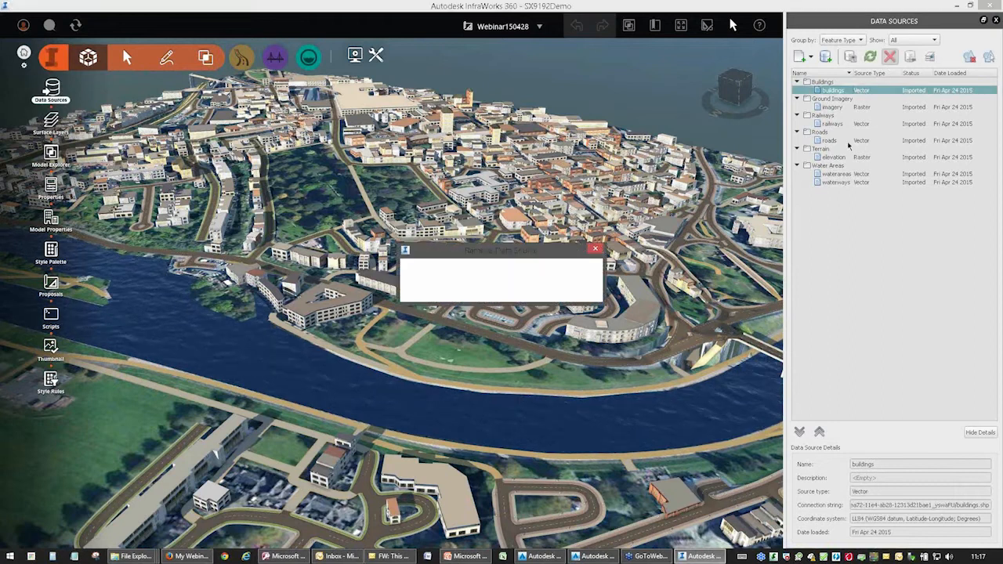
left_click(506, 290)
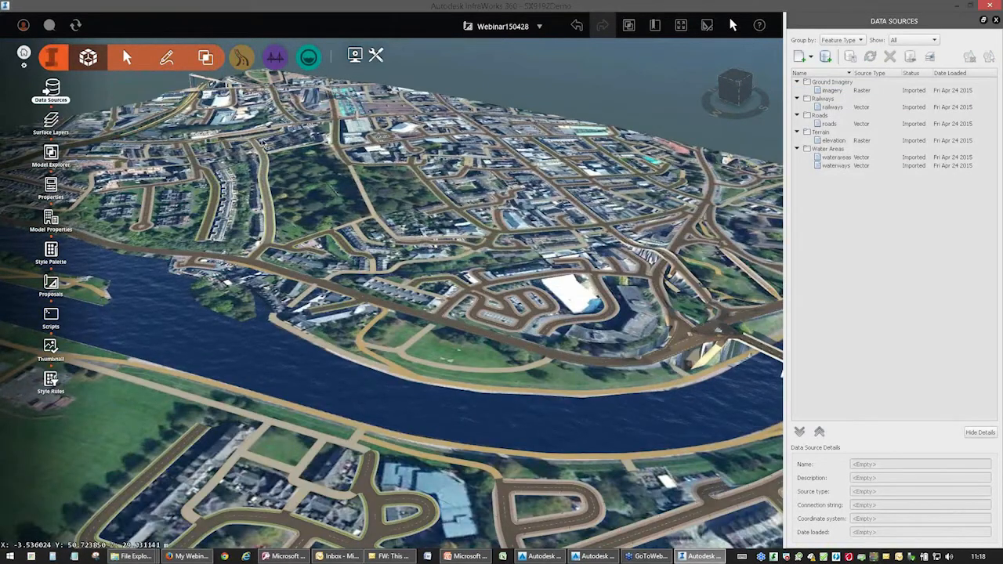
Turn off high visual quality in the model's visual effects.
left_click(355, 55)
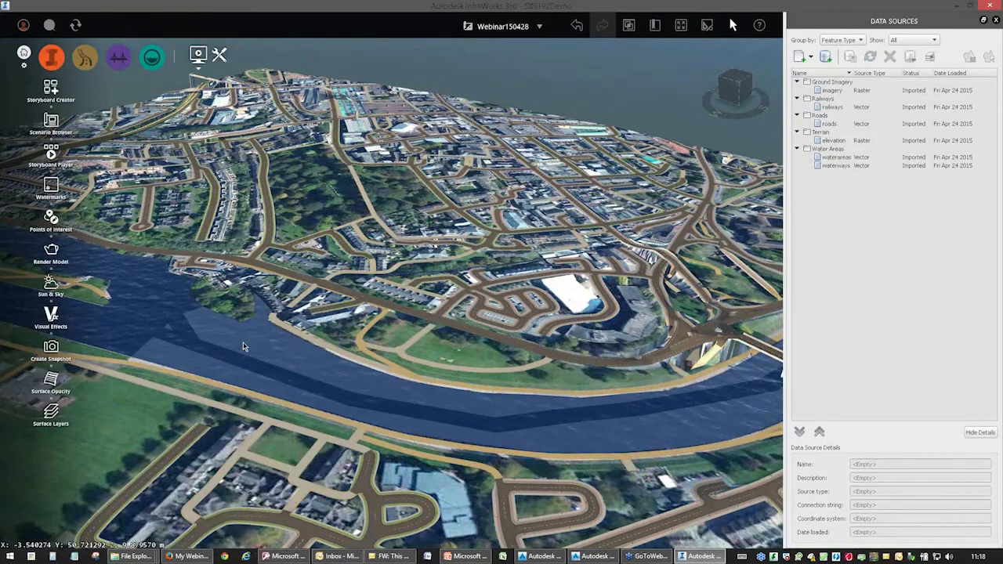
left_click(51, 320)
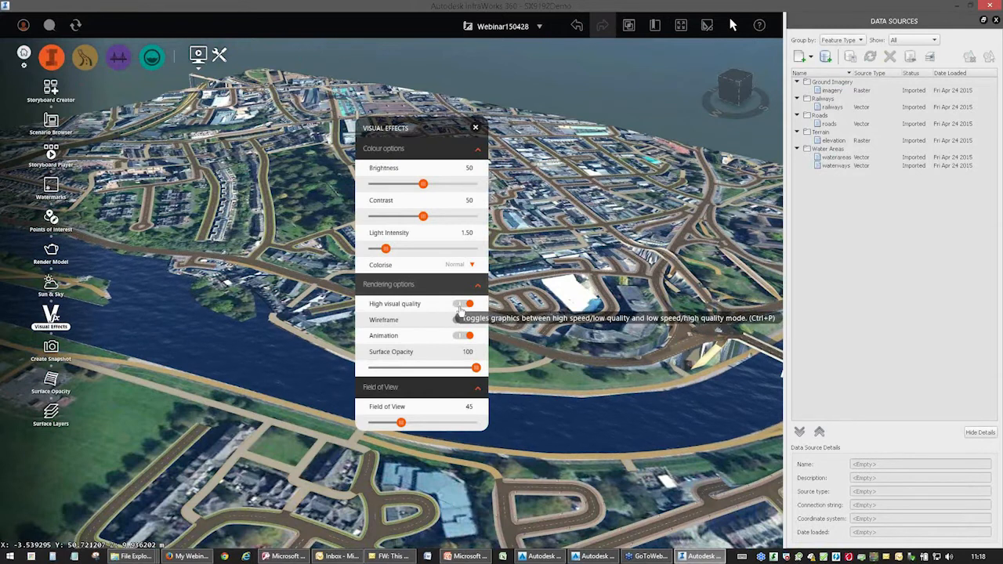
left_click(463, 304)
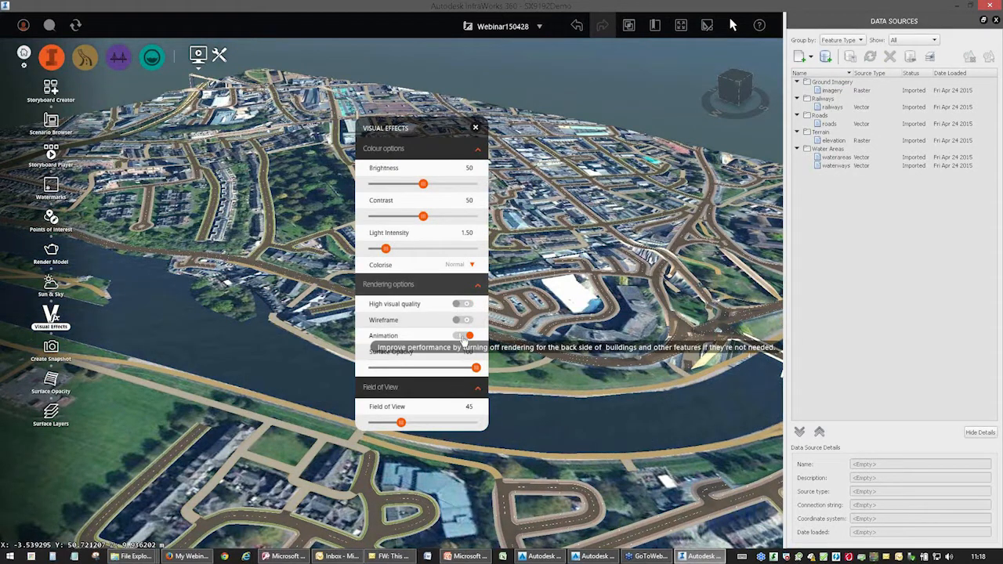
left_click(476, 127)
Add os-mastermap-topography-layer-sample-data_with heights.sdf from the Building Heights folder to the model as a data source.
left_click_drag(475, 347, 527, 364)
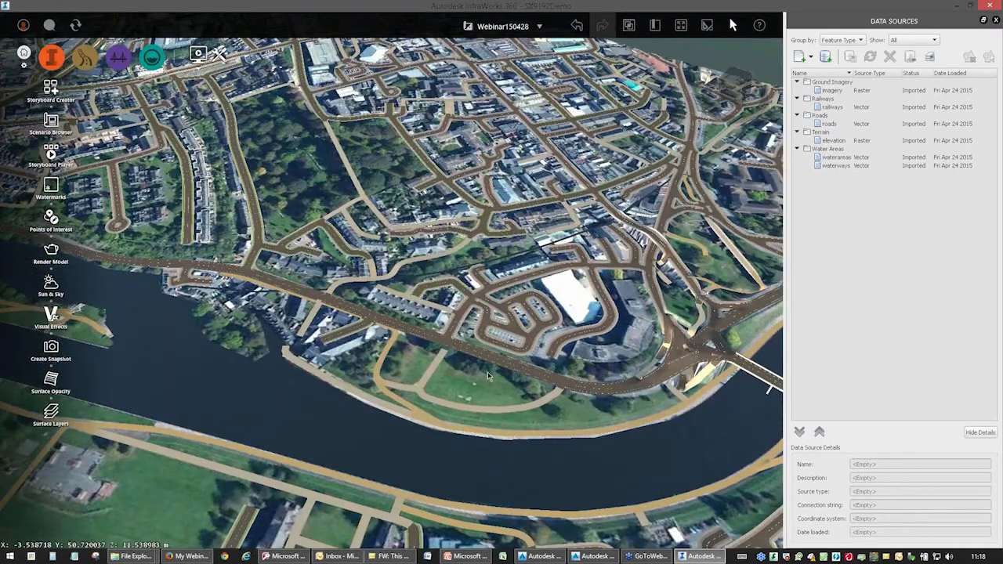
left_click_drag(337, 253, 432, 294)
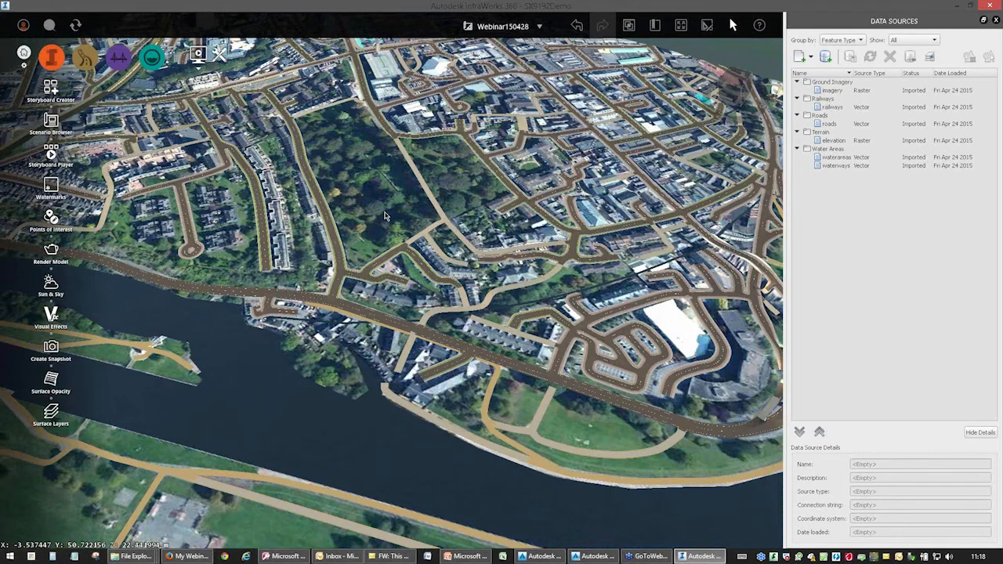
scroll(432, 295, "up", 2)
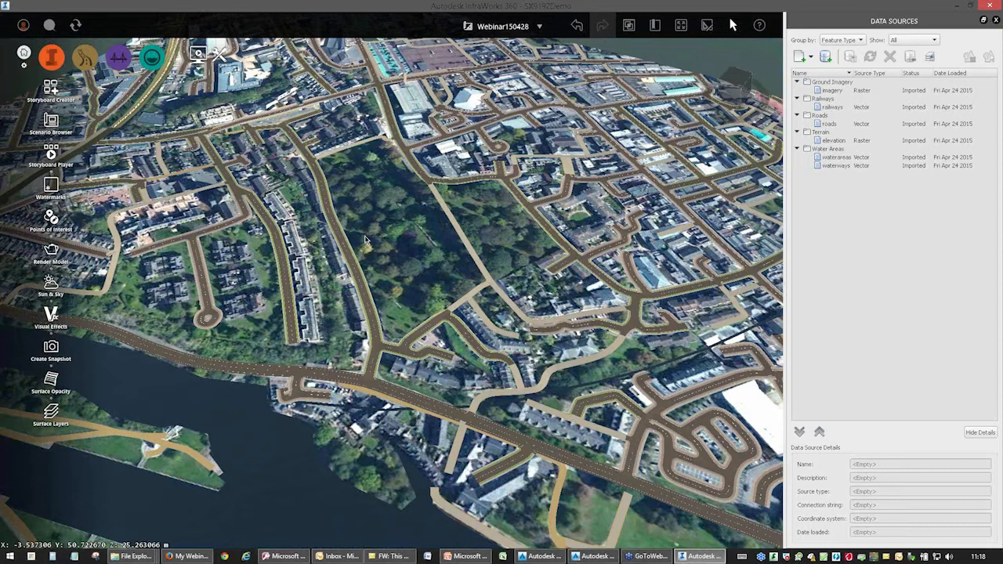
mouse_move(130, 557)
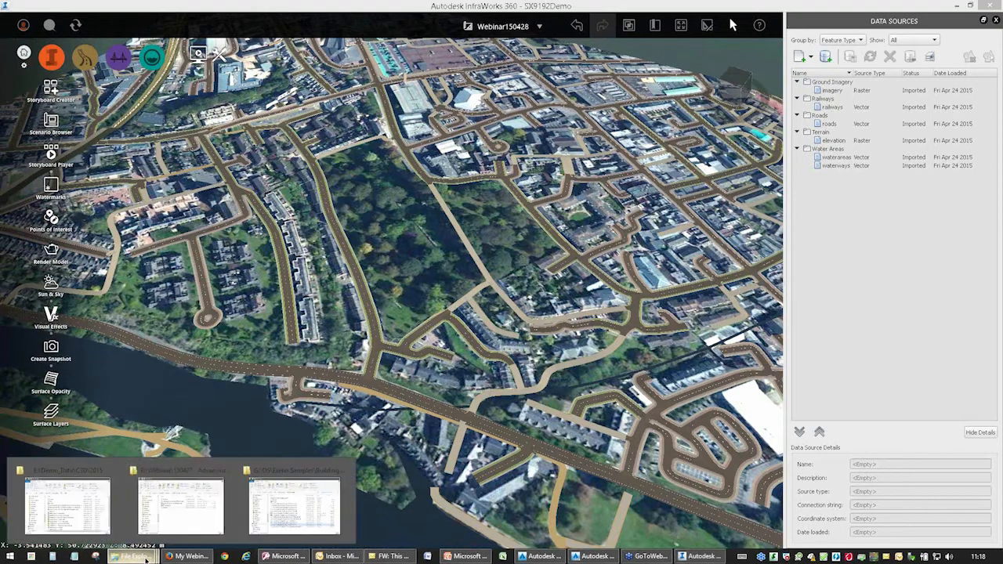
left_click(272, 503)
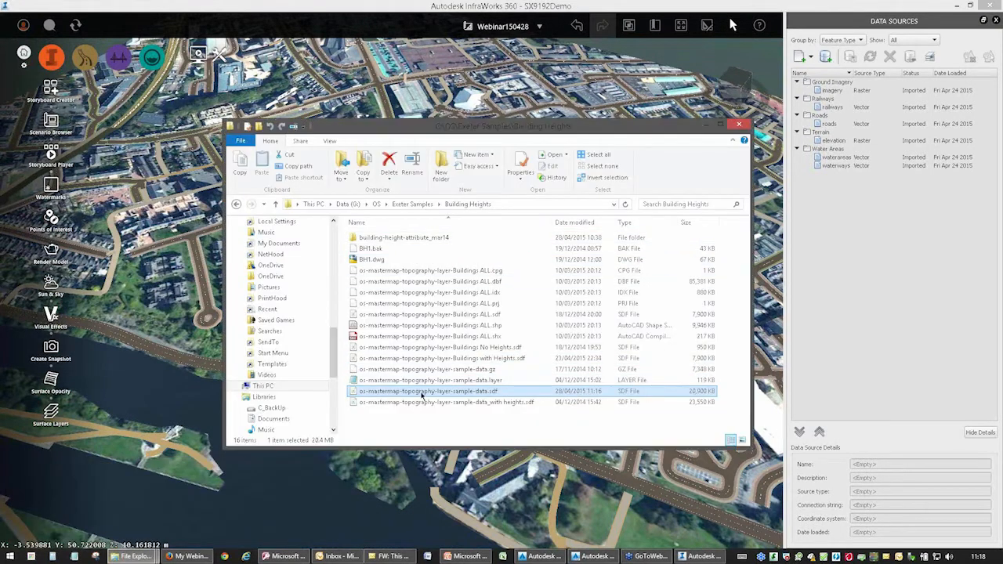
left_click_drag(502, 403, 200, 221)
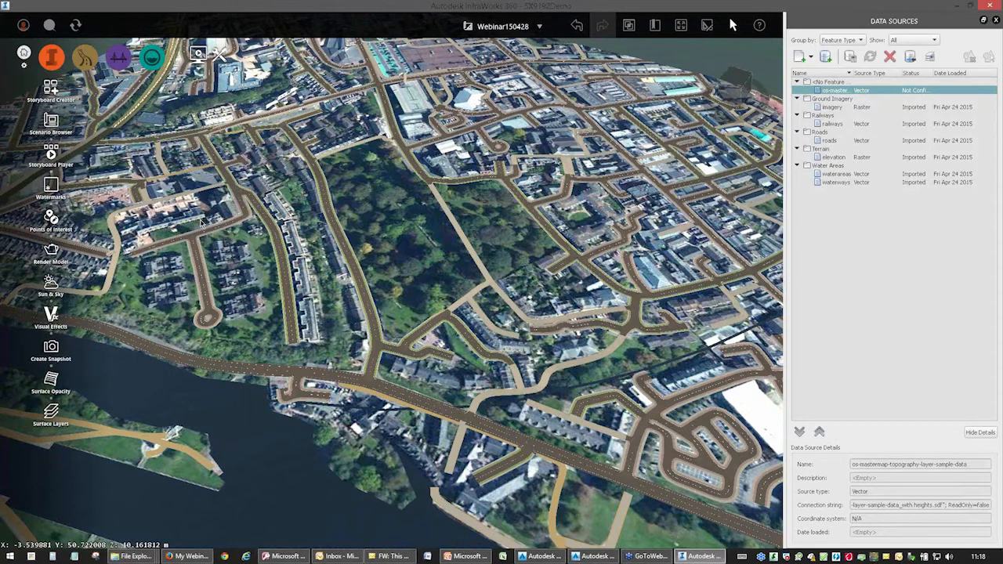
Configure the new data source as type Buildings with the BritishNatGrid coordinate system.
left_click(552, 99)
left_click(525, 118)
left_click(395, 122)
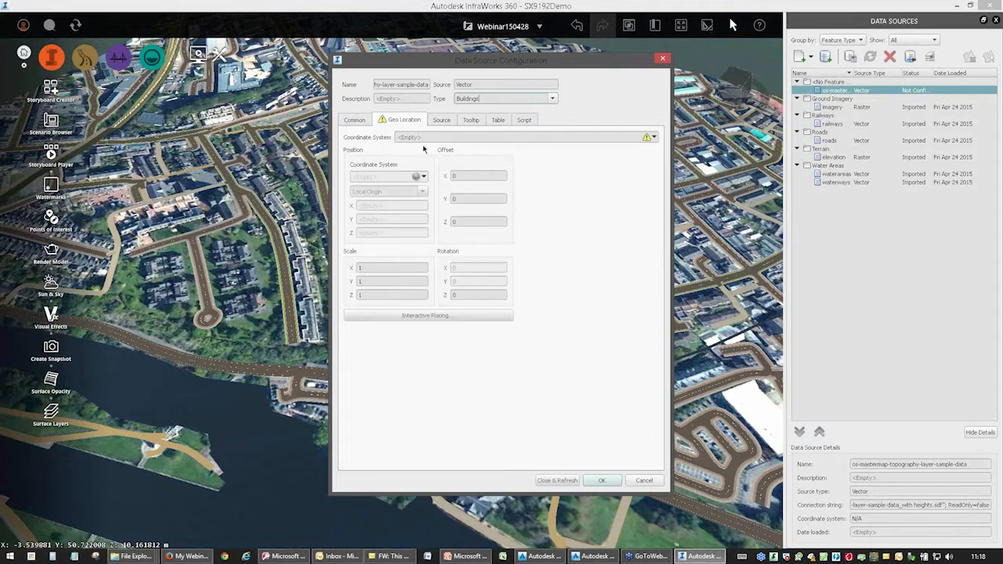
left_click(662, 148)
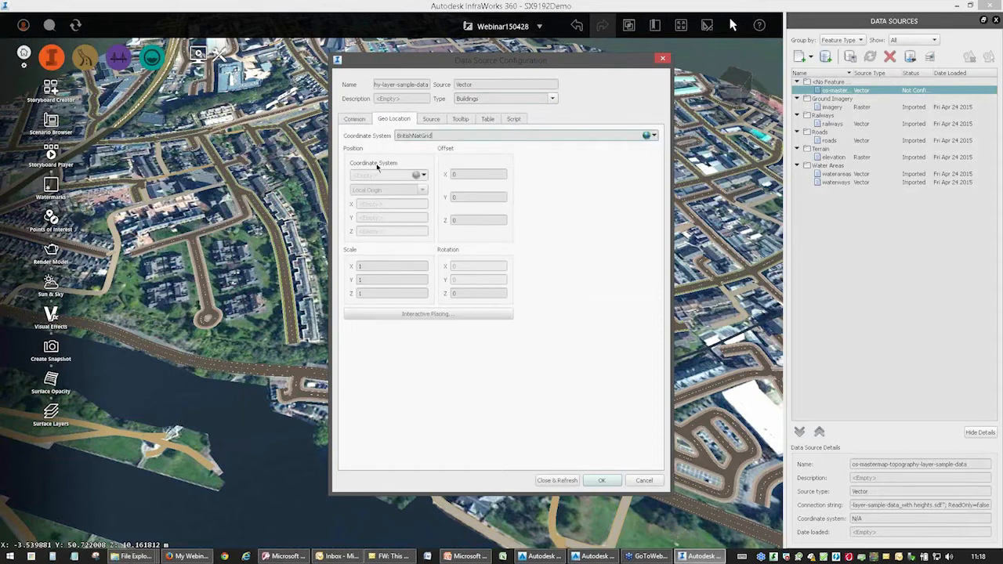
Set the buildings source to Drape and clip it to the model extent.
left_click(434, 120)
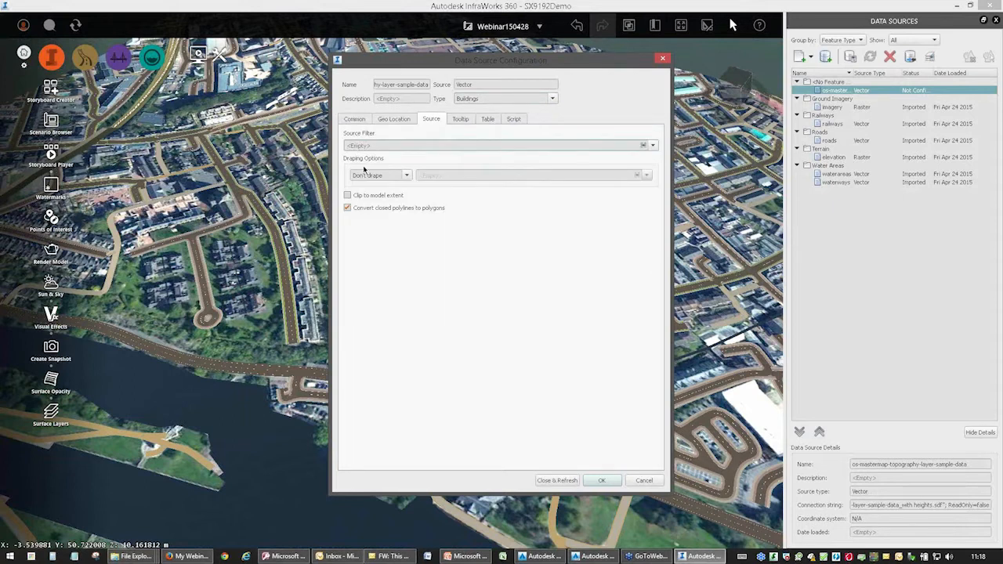
left_click(406, 175)
left_click(359, 199)
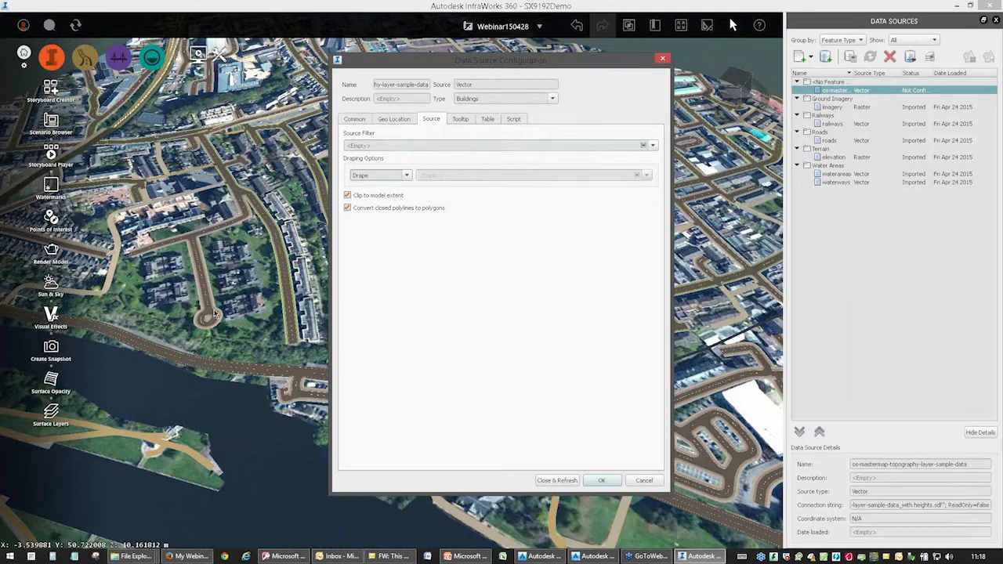
Map the Description property of the buildings data source to the NewSample|RelH2 attribute.
left_click(406, 119)
left_click(356, 120)
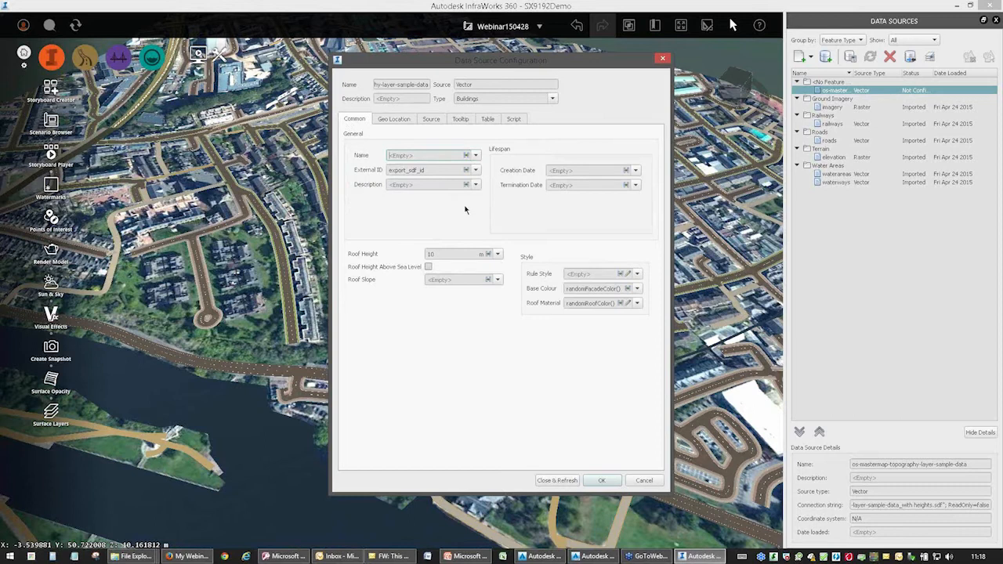
left_click(475, 185)
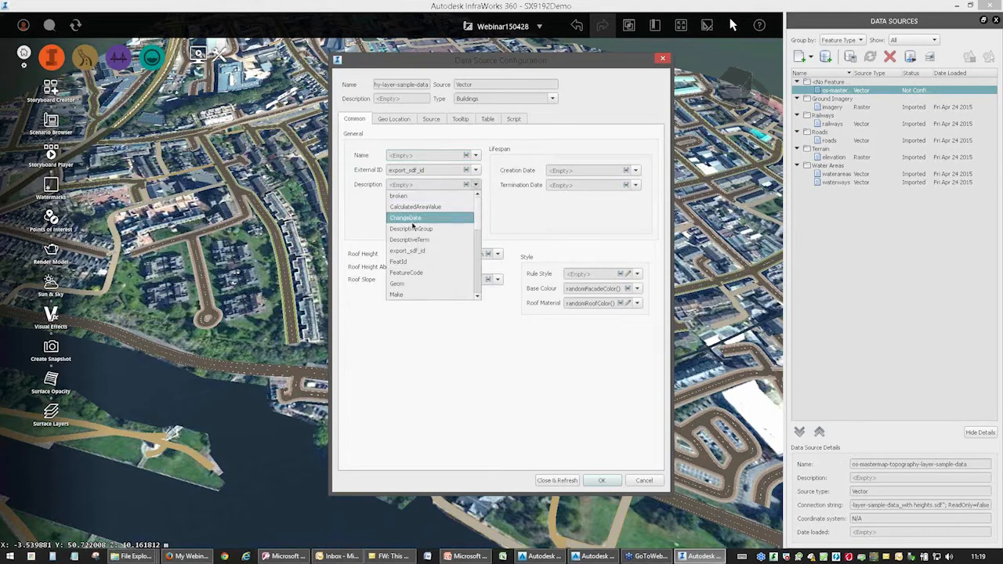
scroll(475, 215, "down", 5)
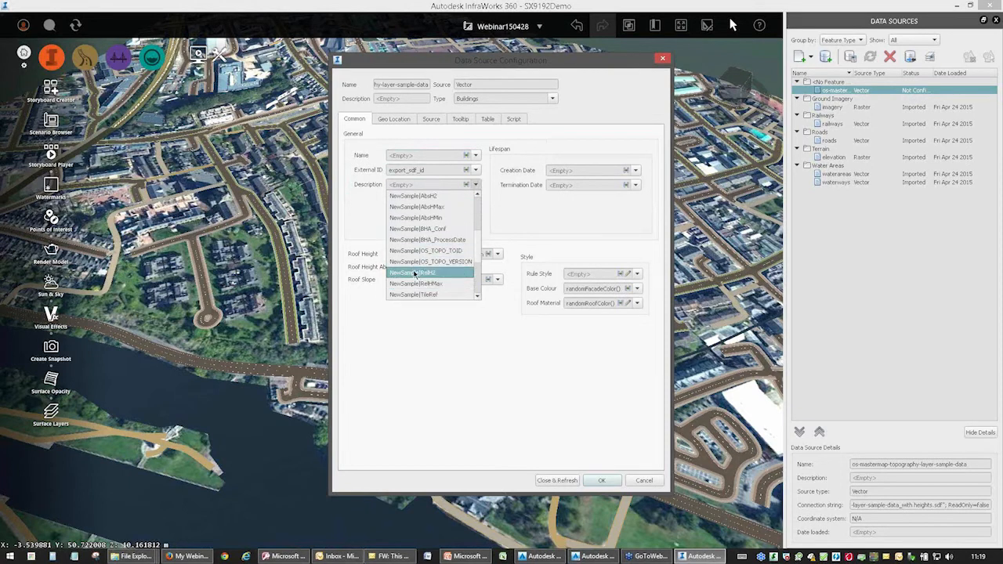
left_click(413, 270)
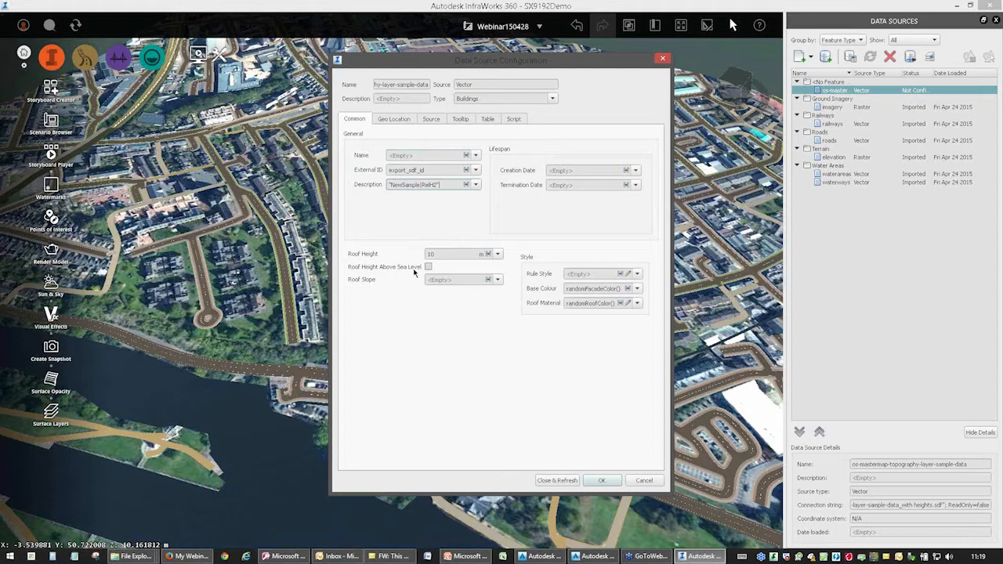
left_click(475, 185)
left_click_drag(478, 241, 479, 250)
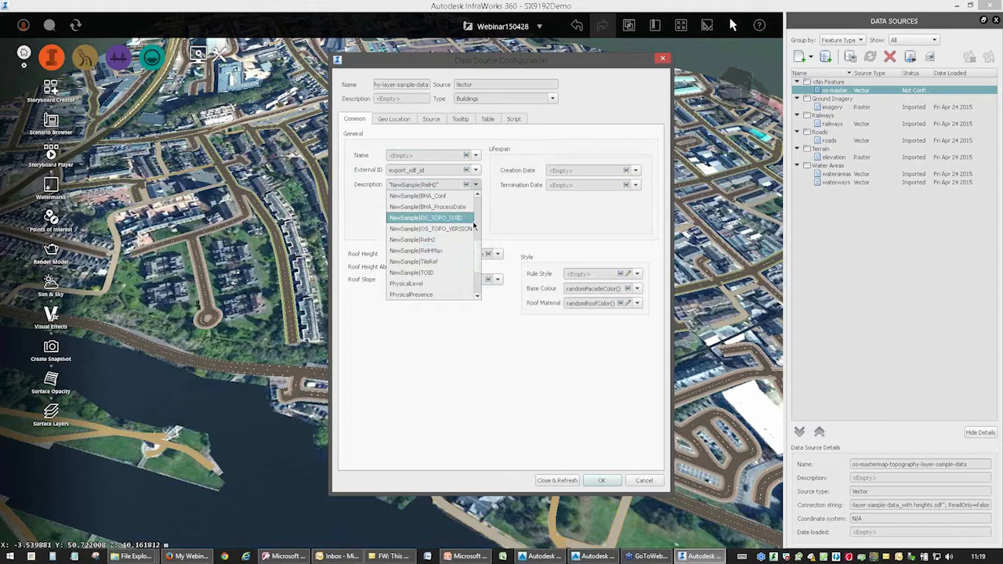
mouse_move(479, 251)
left_mouse_down()
mouse_move(481, 271)
mouse_move(481, 239)
left_mouse_up()
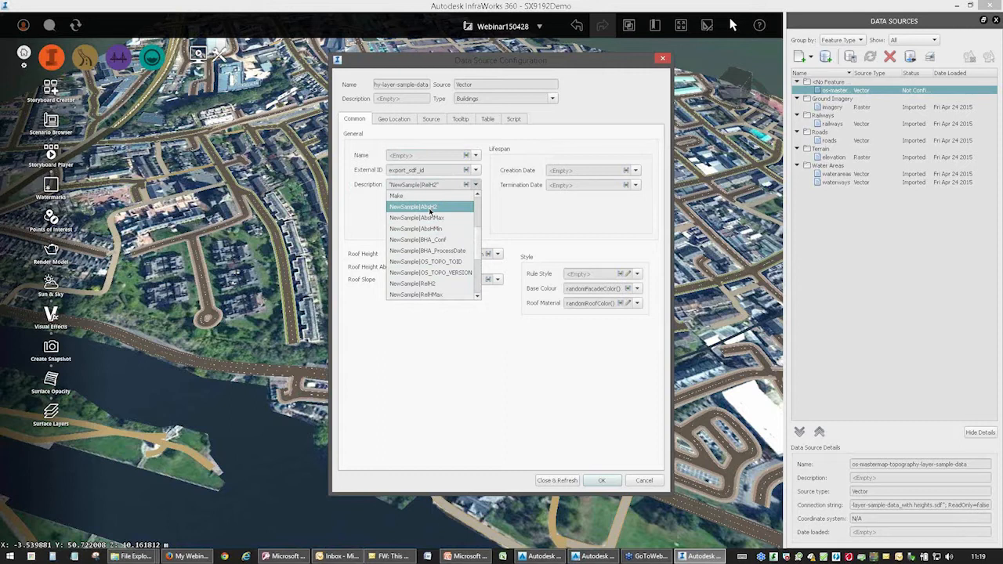
left_click(502, 206)
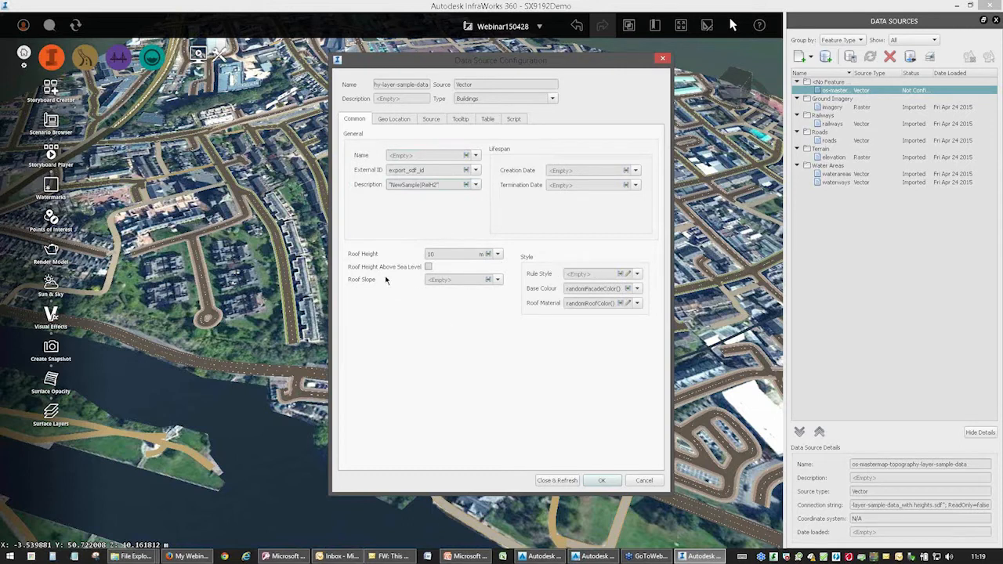
Map the Roof Height to the NewSample|RelH2 attribute, and close and refresh the data source configuration.
left_click(367, 258)
left_click(500, 256)
left_click_drag(500, 287, 502, 319)
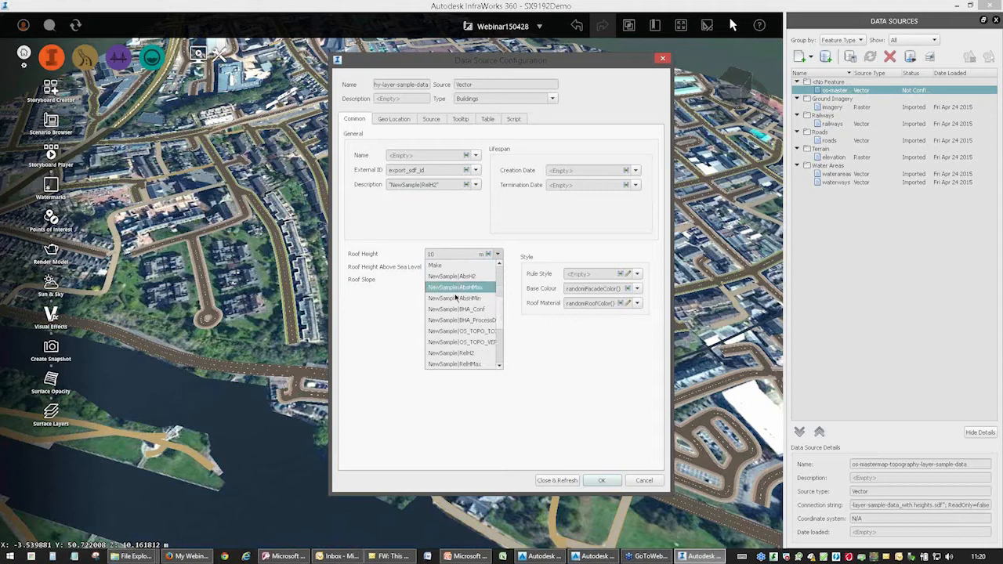
scroll(453, 345, "down", 1)
left_click(450, 319)
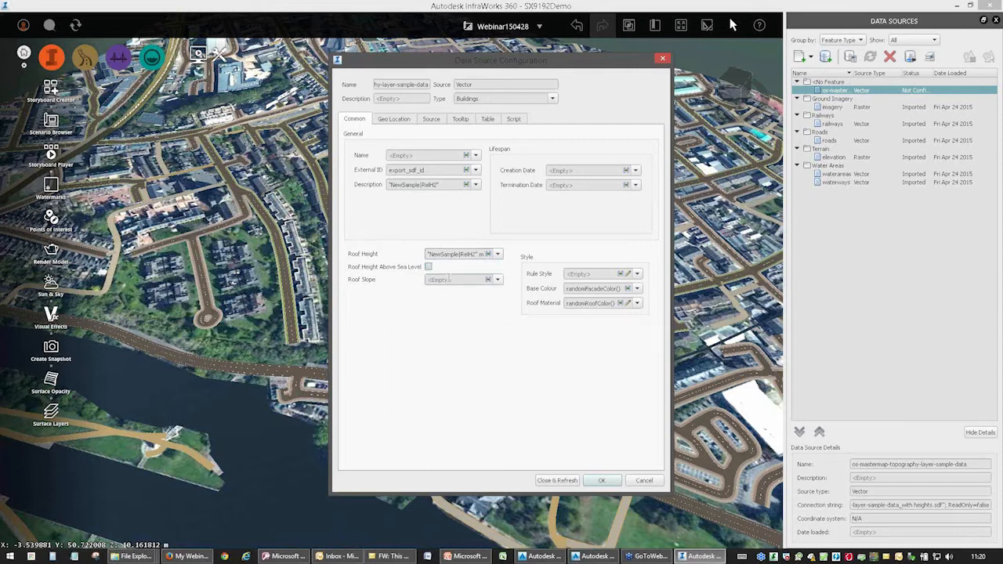
left_click_drag(515, 63, 446, 74)
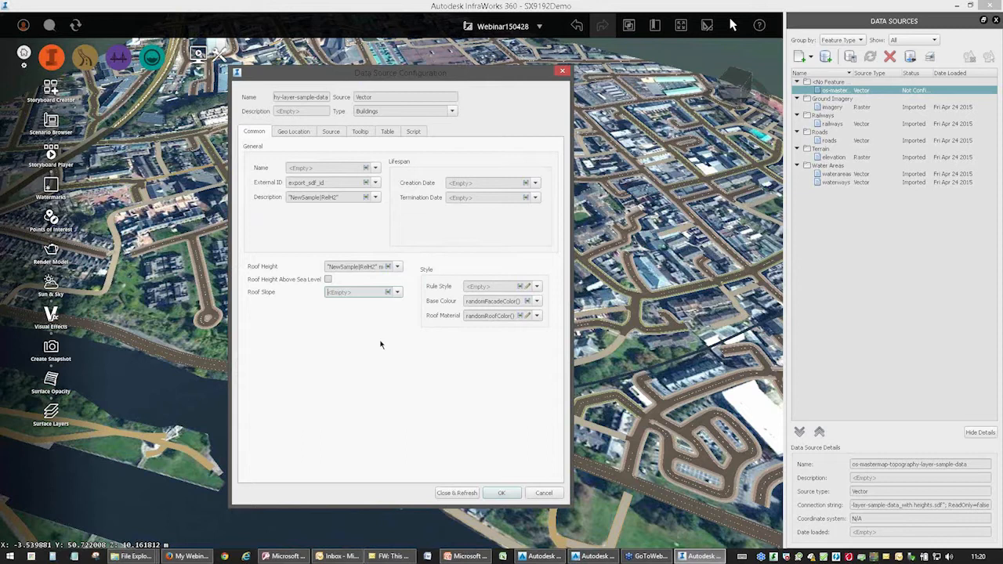
left_click(453, 495)
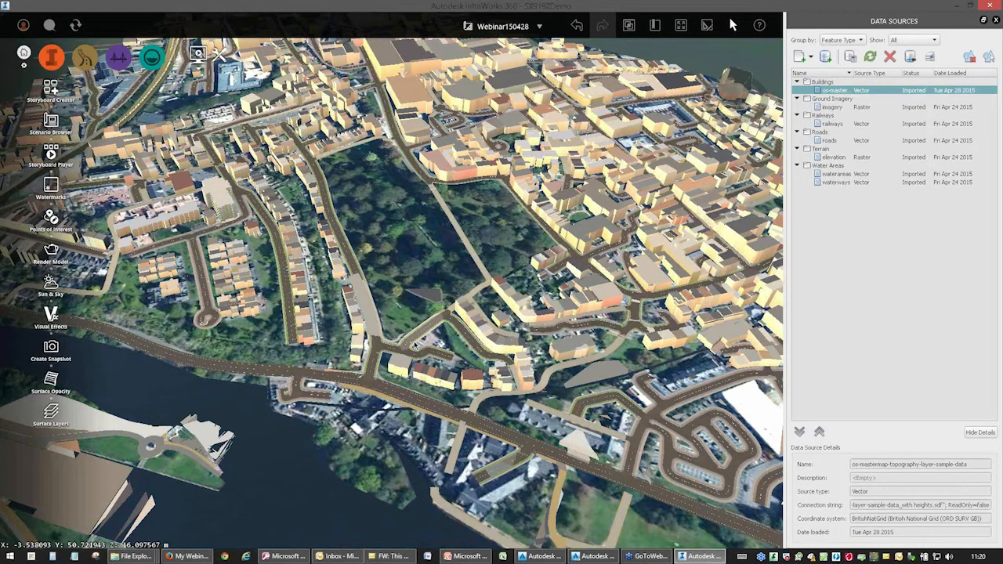
Examine the Description and Roof Height properties of two imported buildings in the model.
scroll(458, 300, "down", 3)
left_click_drag(458, 302, 446, 262)
scroll(439, 319, "down", 3)
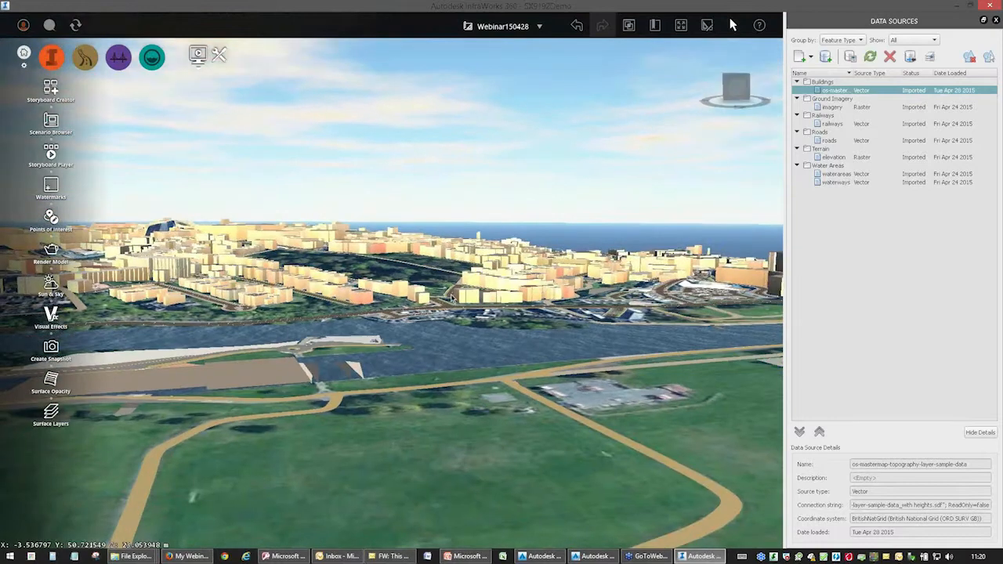
scroll(438, 319, "up", 3)
left_click_drag(438, 319, 504, 435)
scroll(469, 349, "up", 2)
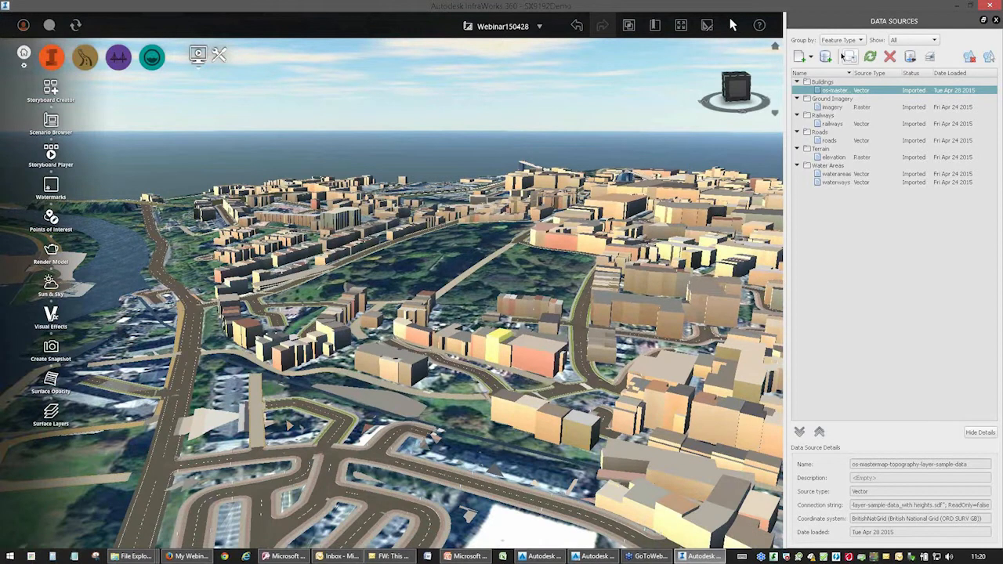
left_click(51, 56)
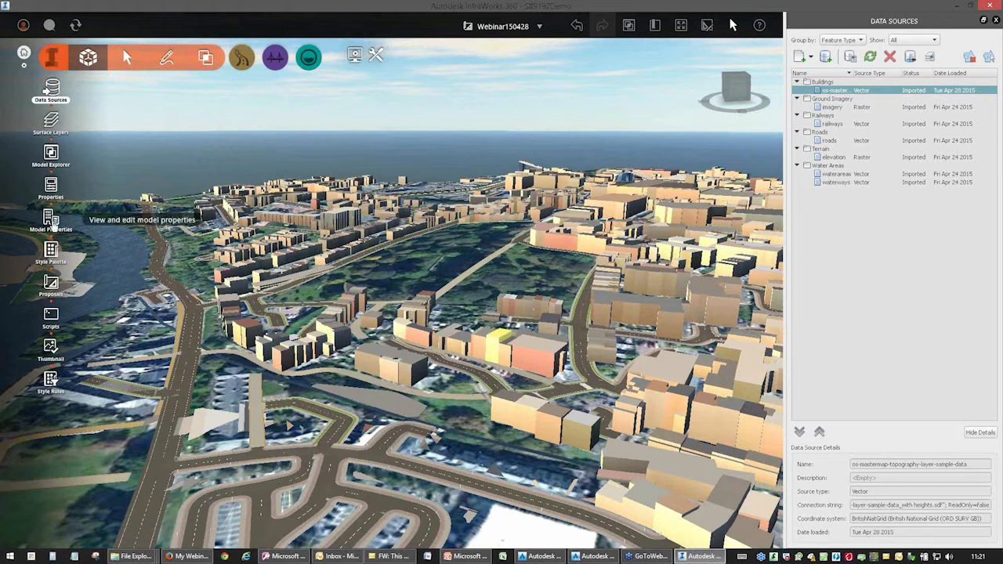
left_click(57, 190)
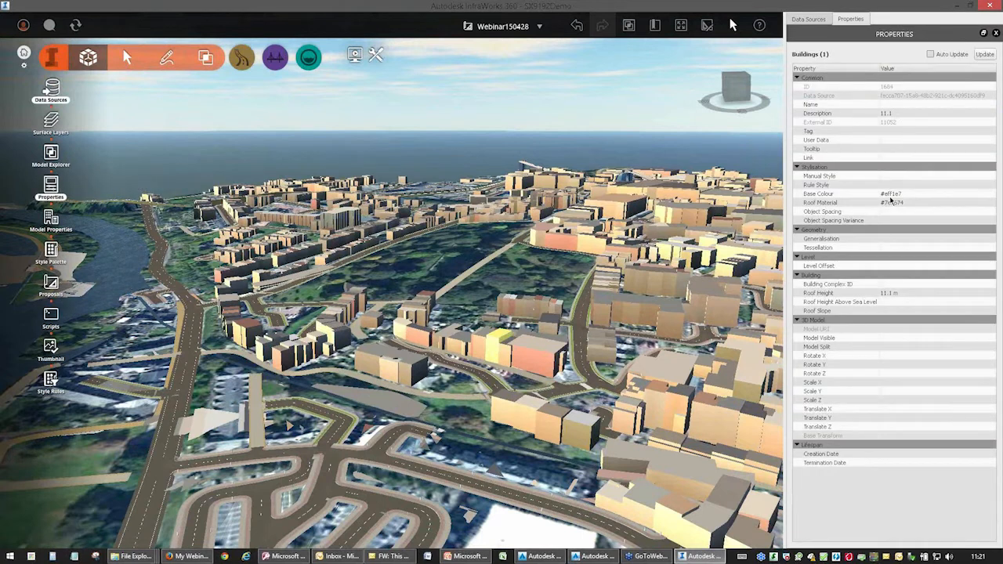
left_click(895, 115)
left_click(896, 295)
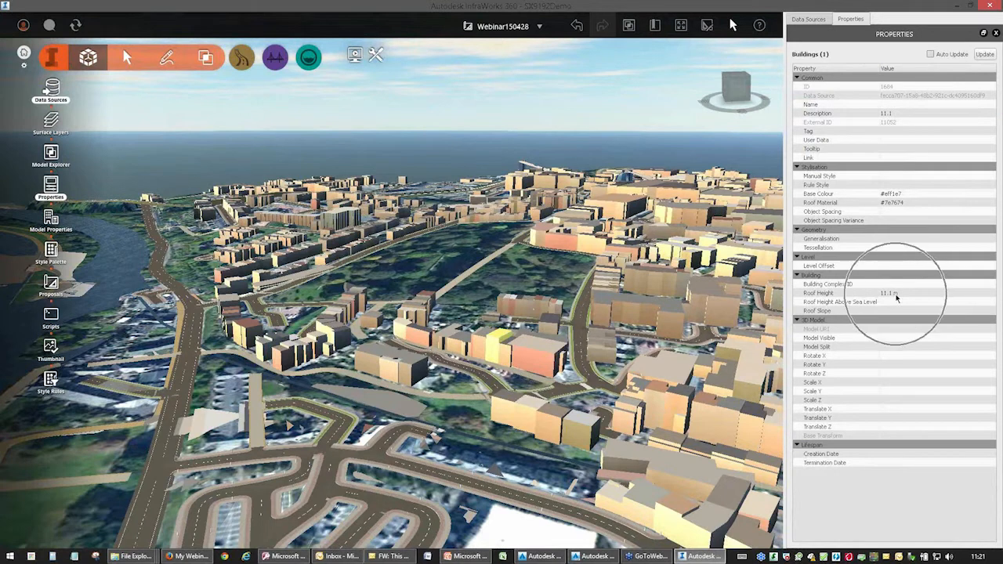
left_click(409, 374)
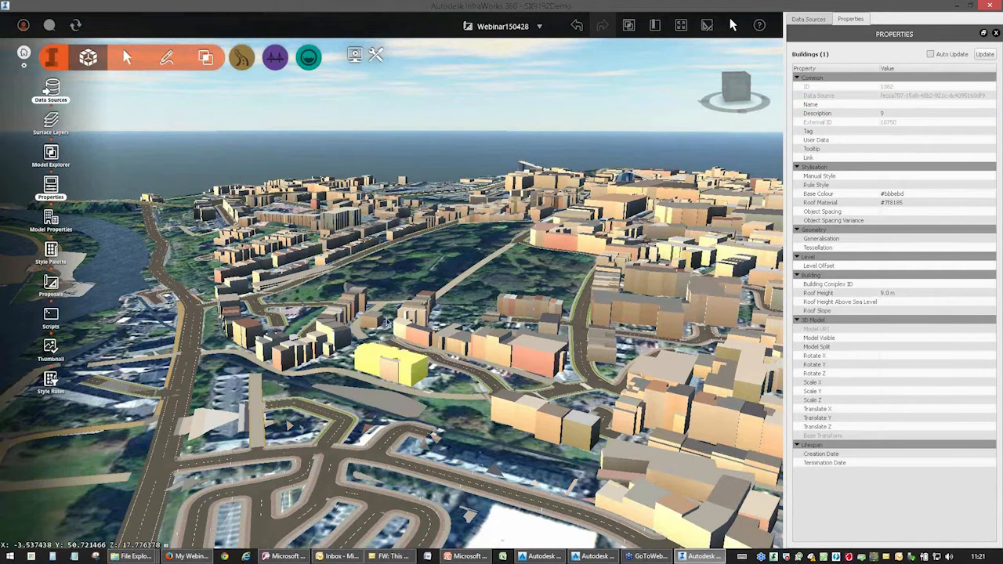
left_click(442, 429)
Open the model's style rules and review the rules defined for Coverage Areas.
left_click_drag(439, 430, 550, 419)
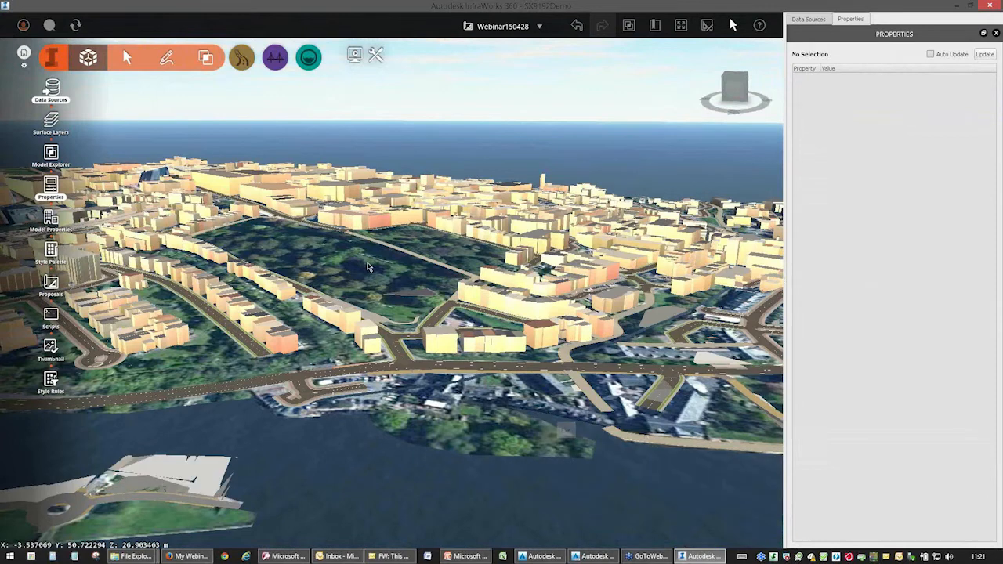
scroll(405, 307, "up", 3)
left_click_drag(405, 307, 311, 284)
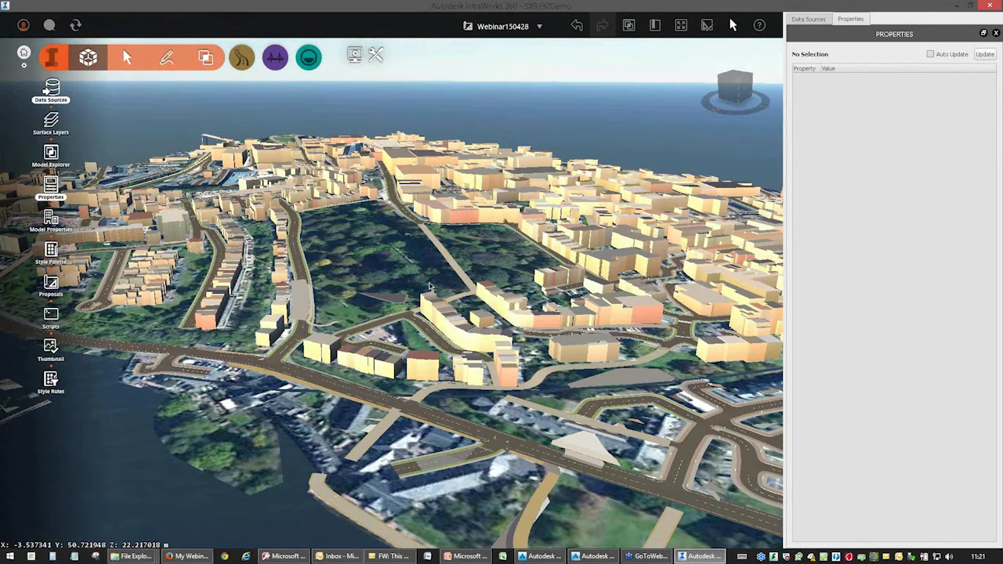
left_click(52, 380)
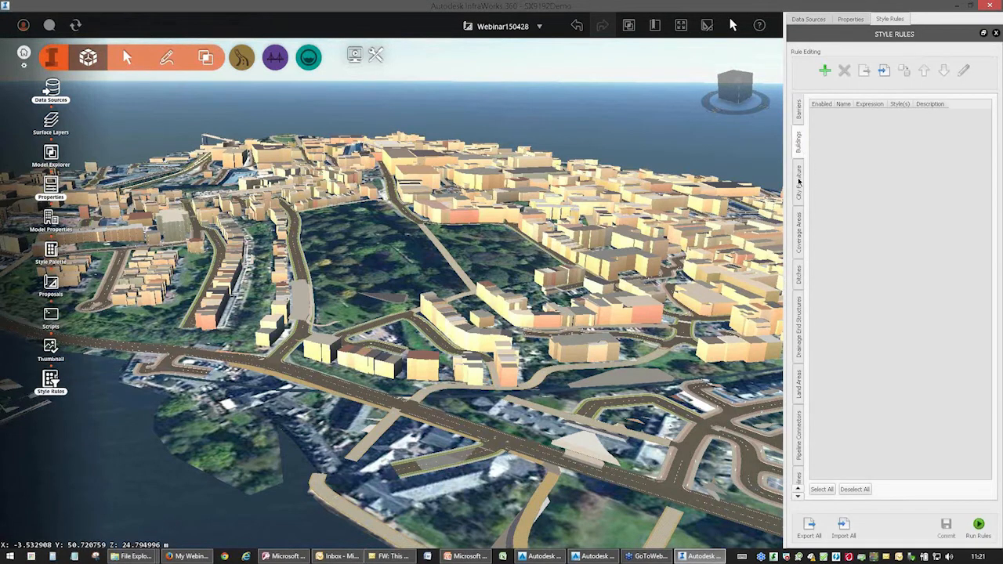
left_click(799, 233)
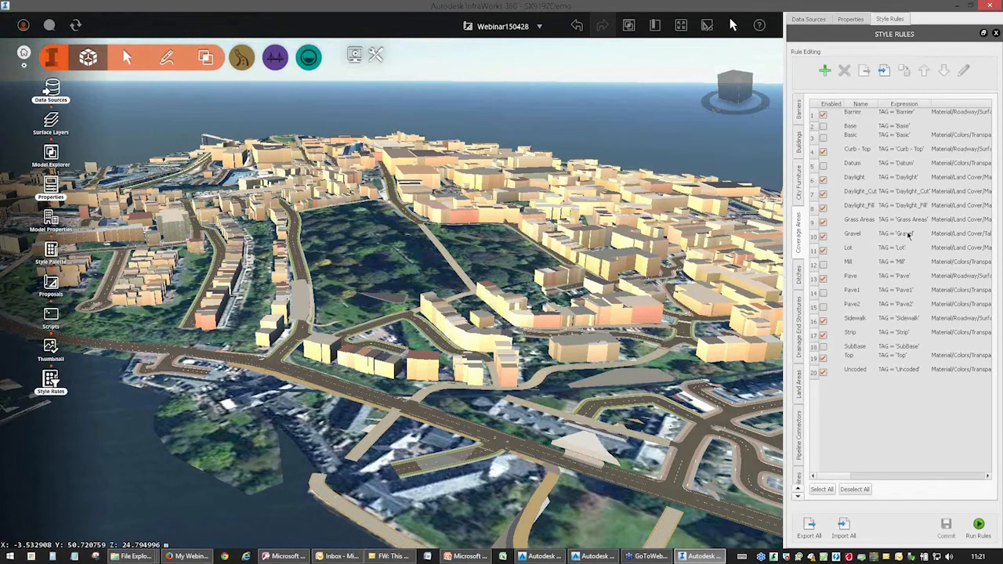
Add a new style rule named Random_Facia for the Buildings feature type.
left_click(800, 153)
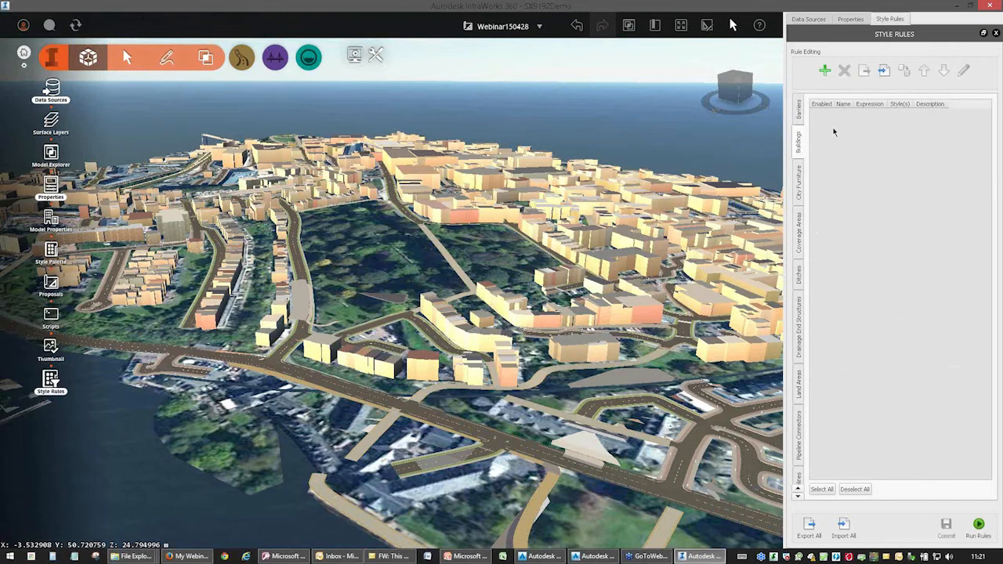
left_click(825, 72)
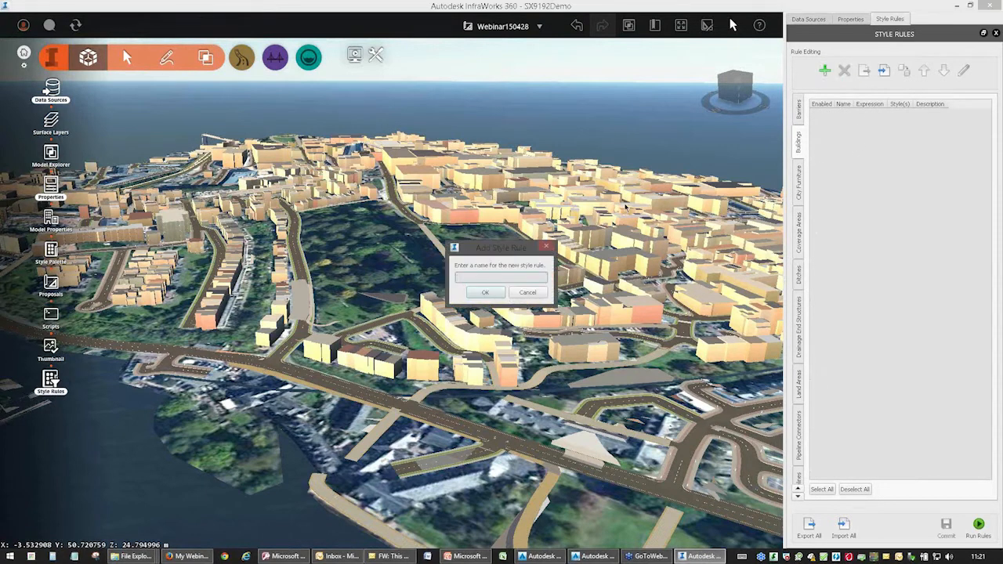
type("Random_Facia")
left_click(486, 294)
Edit the Random_Facia rule and add the Facade/Brick/Achilles style with a probability of 3.
left_click(964, 70)
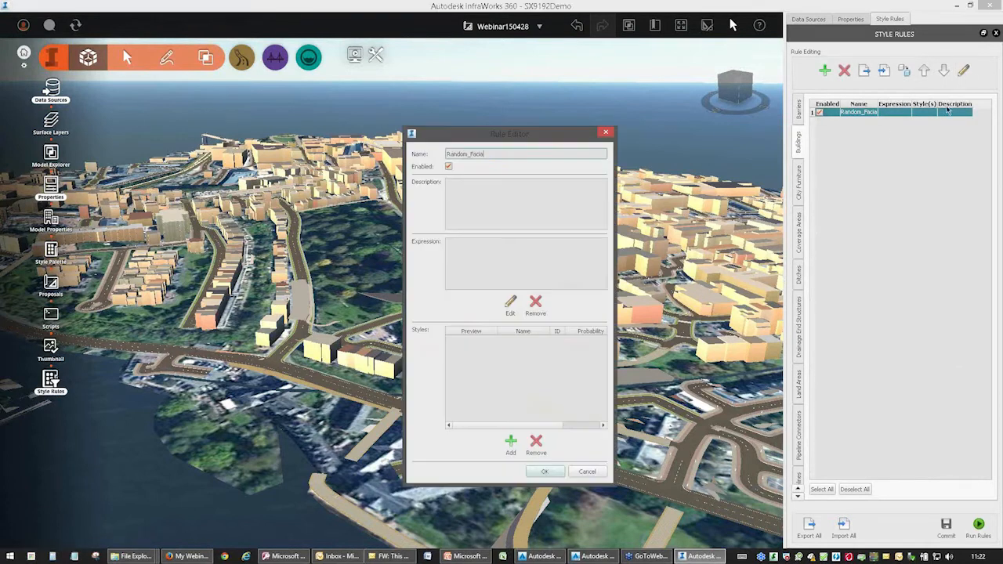
left_click_drag(539, 138, 606, 64)
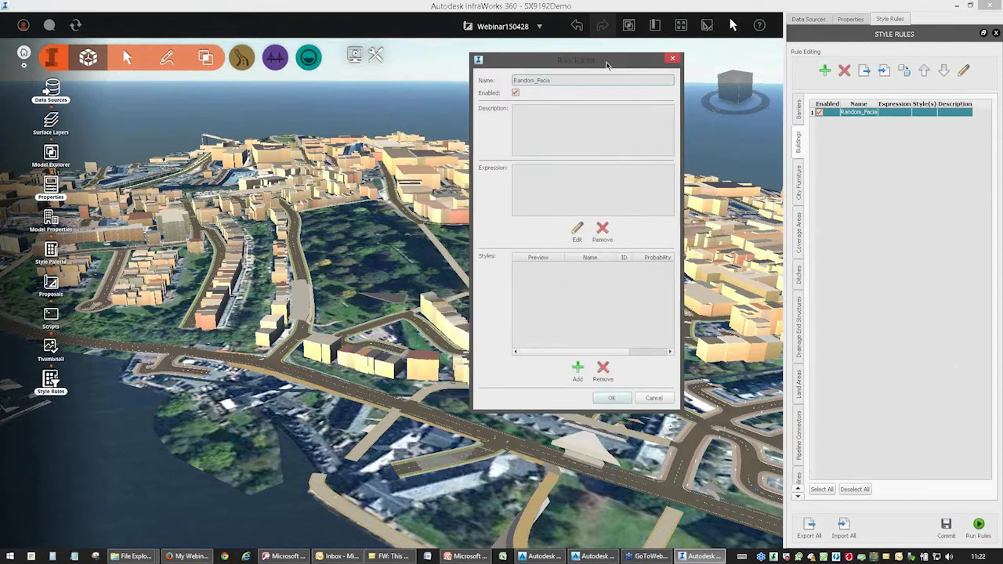
left_click(964, 70)
left_click(578, 370)
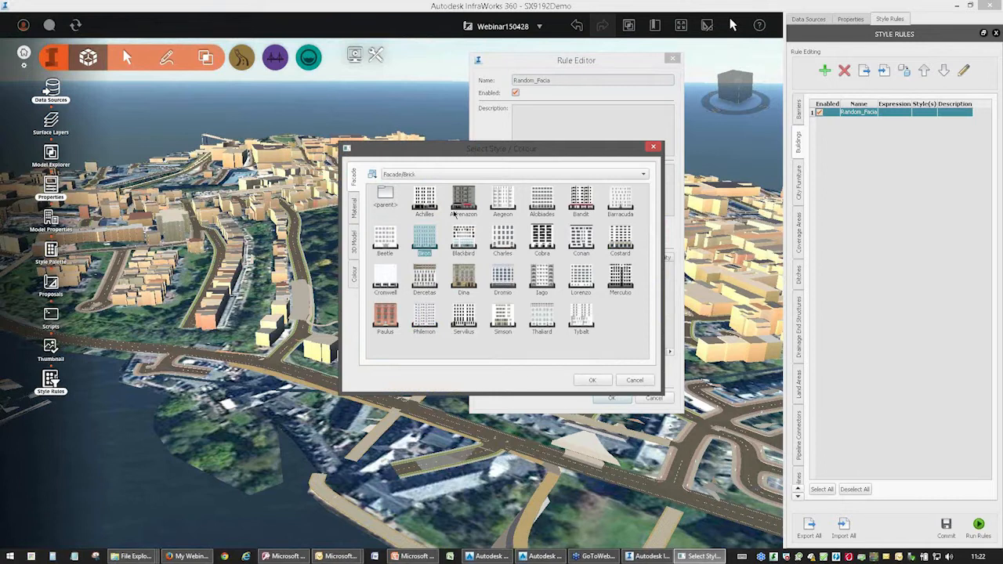
left_click(430, 204)
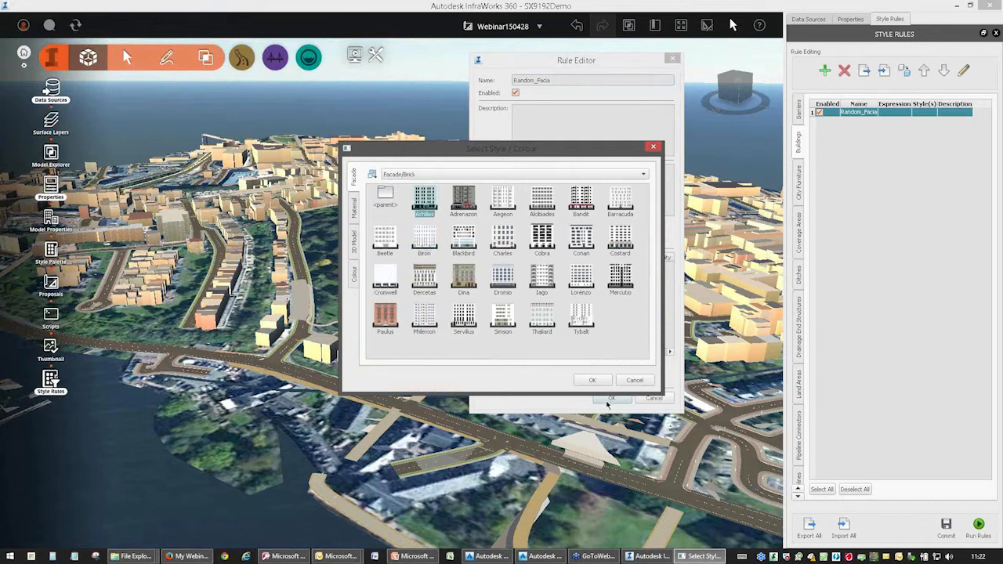
left_click(593, 381)
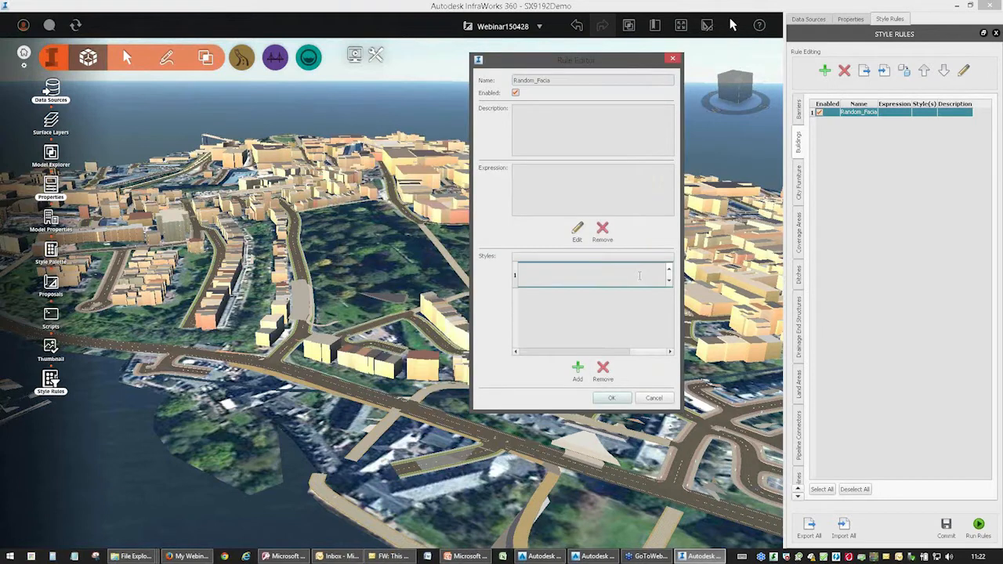
left_click(597, 276)
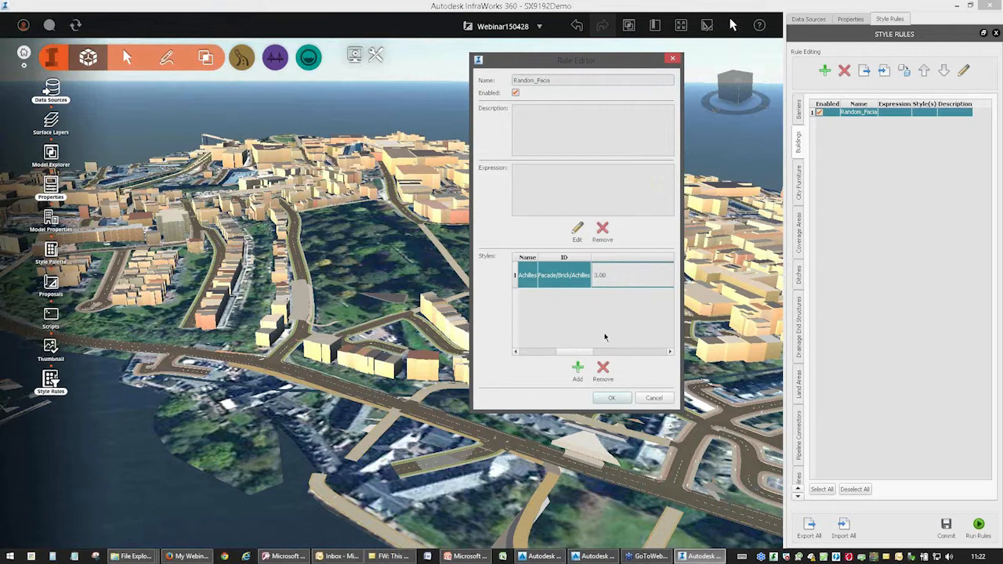
Add the Facade/Brick/Paulus style to the Random_Facia rule with a probability of 7.
left_click(578, 370)
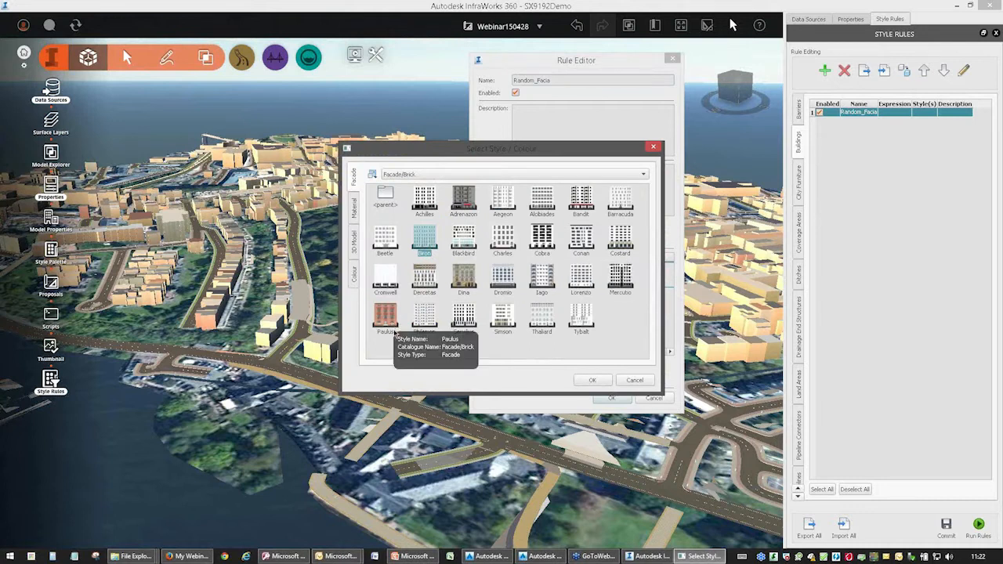
double_click(390, 195)
double_click(424, 195)
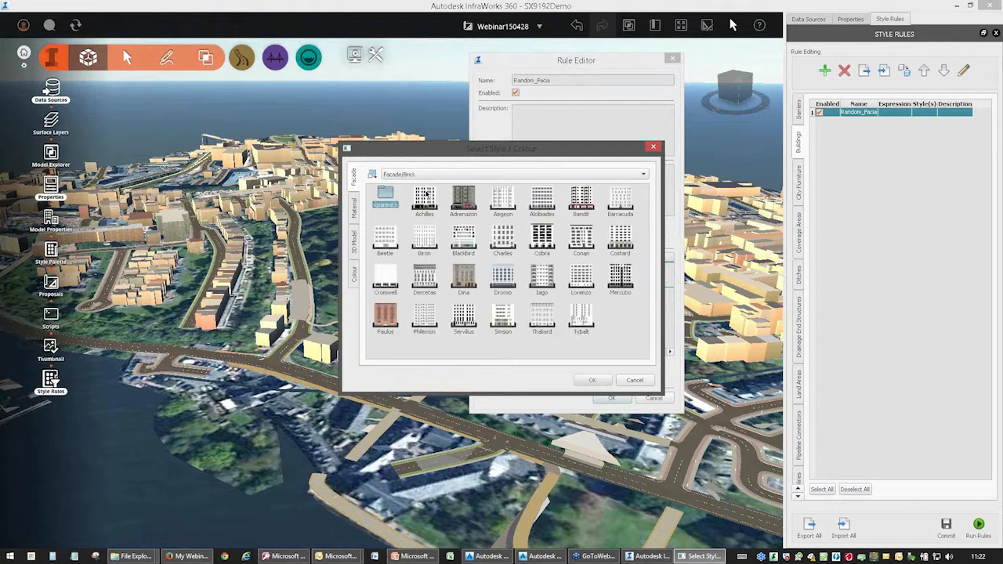
left_click(394, 317)
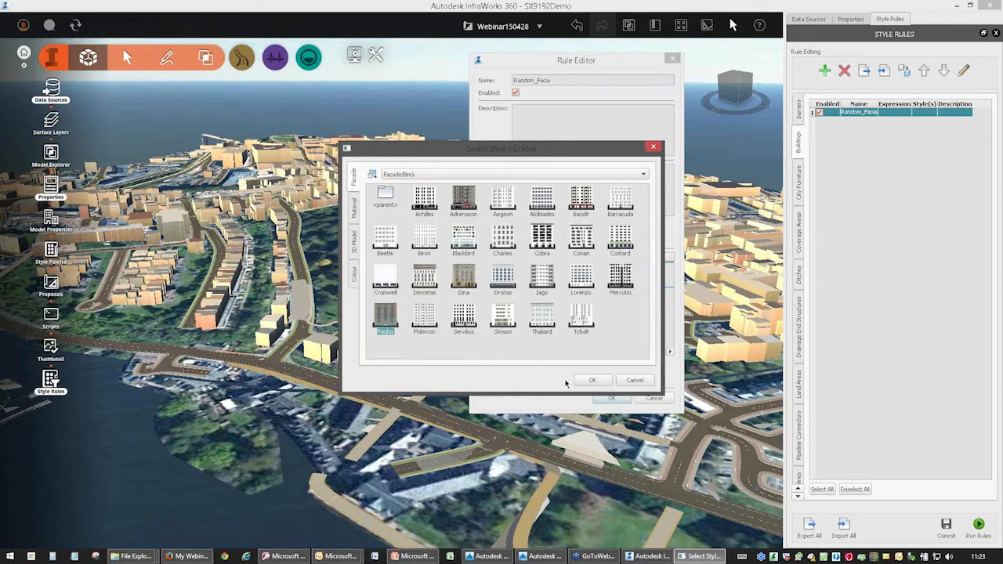
left_click(589, 381)
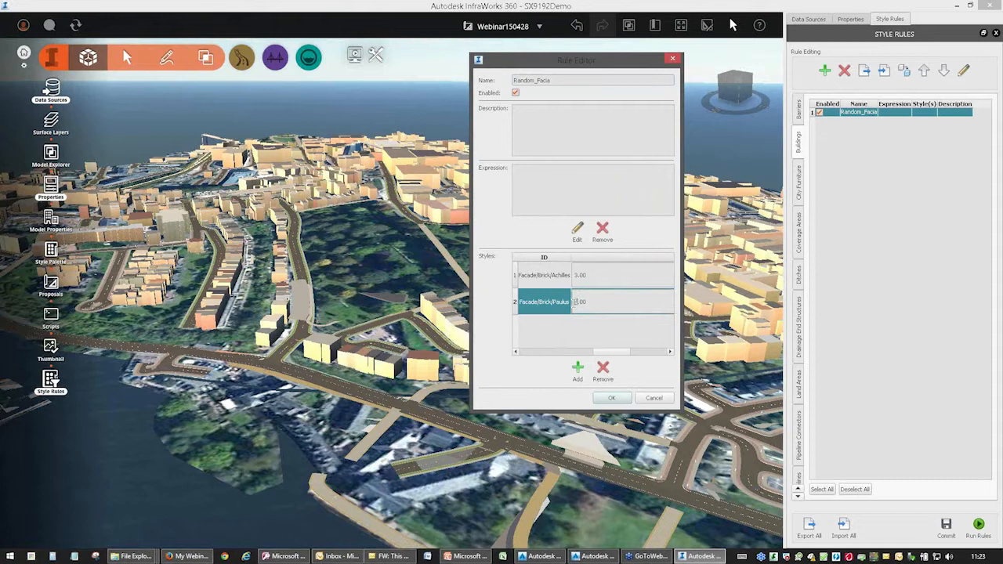
left_click(562, 340)
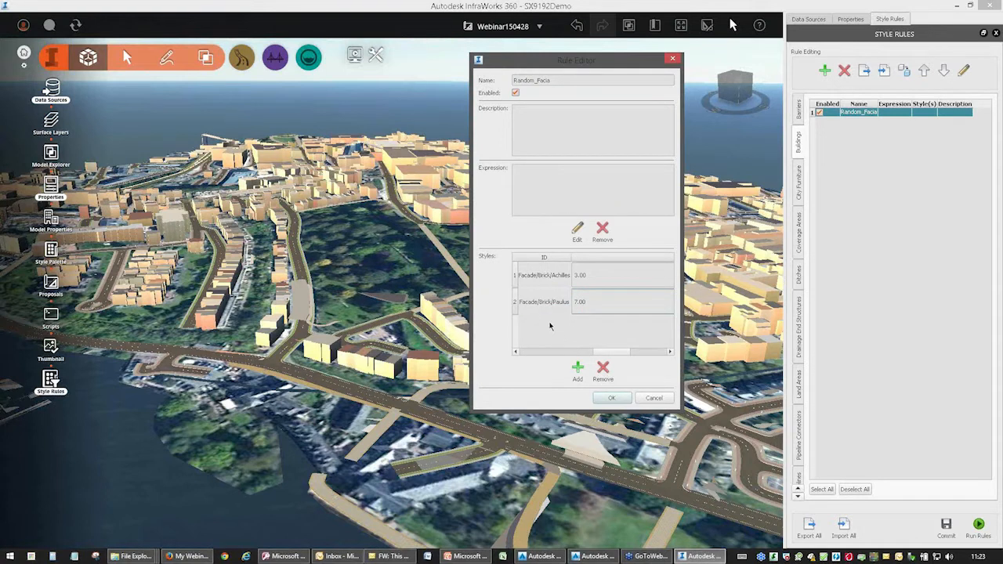
Add the Facade/Brick/Lorenzo style to the Random_Facia rule, save the rule, and run the Buildings style rules.
left_click(577, 370)
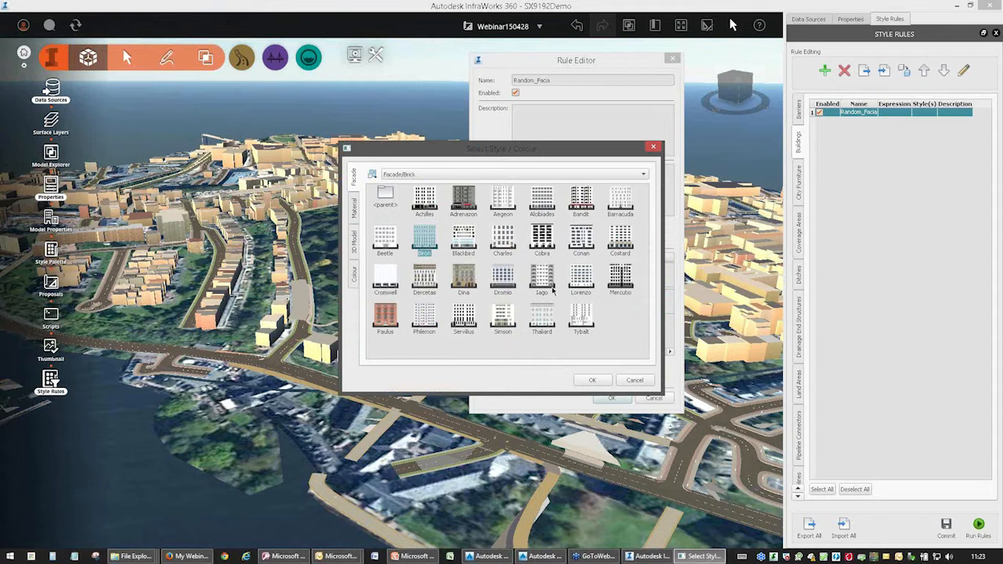
left_click(581, 277)
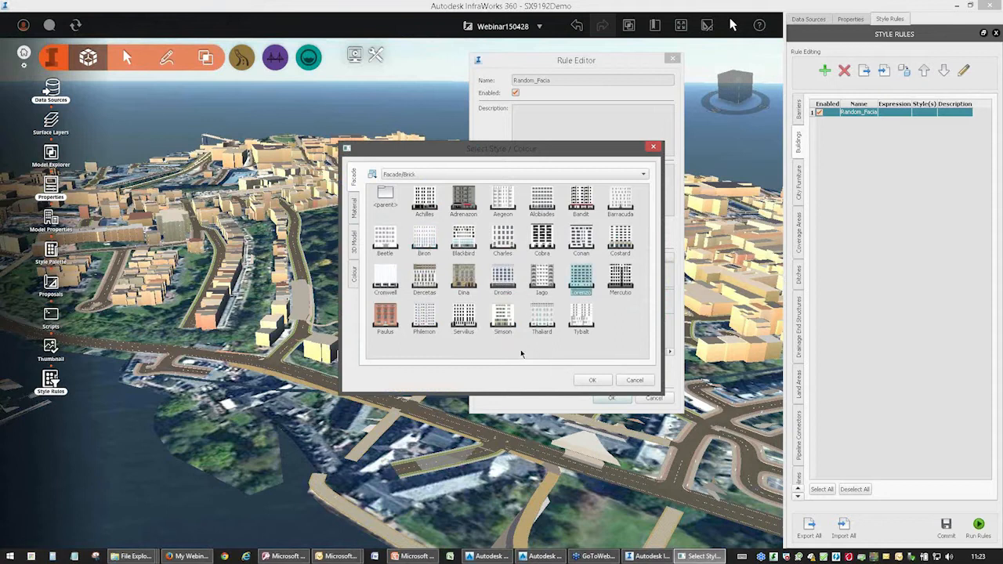
left_click(592, 381)
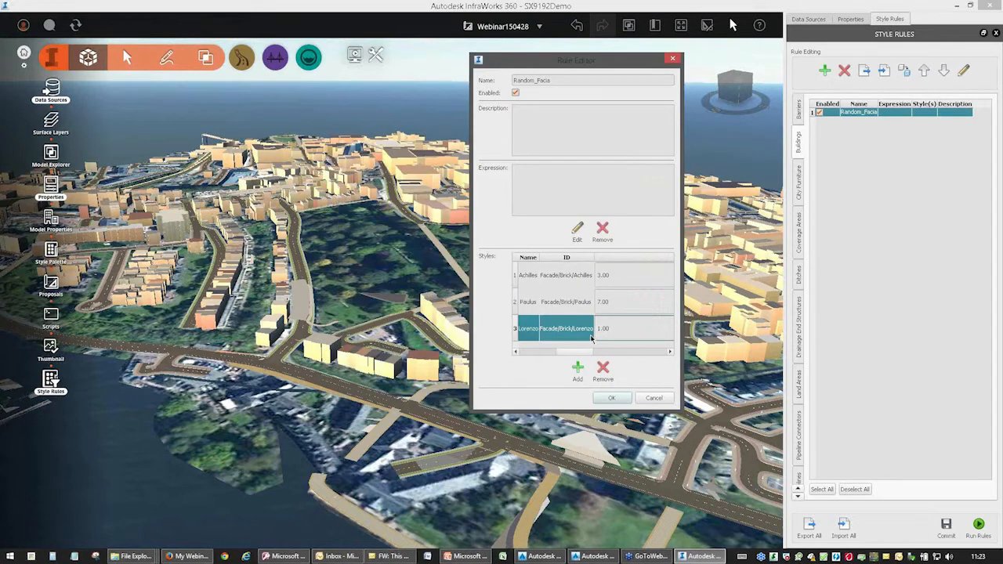
left_click(627, 398)
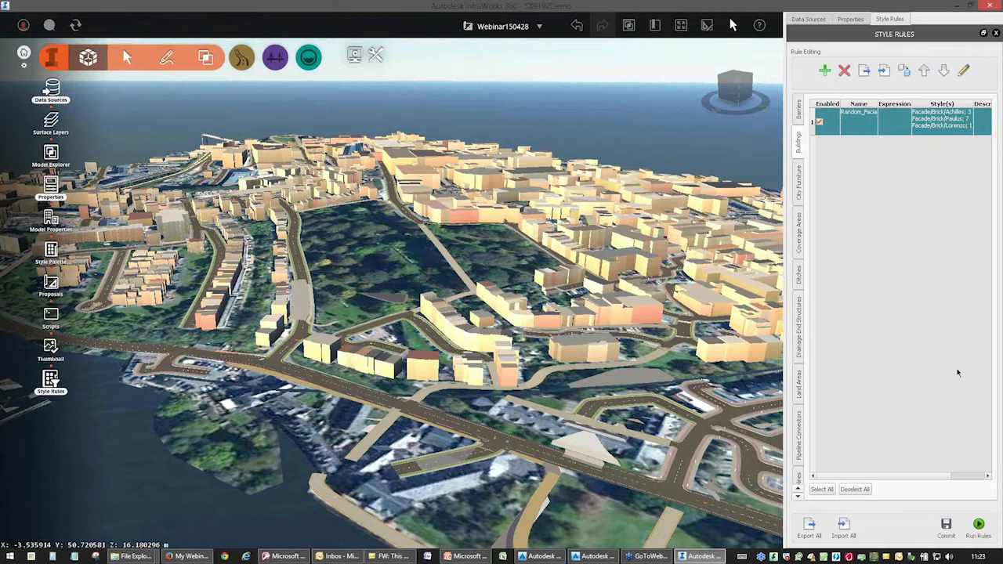
left_click(980, 525)
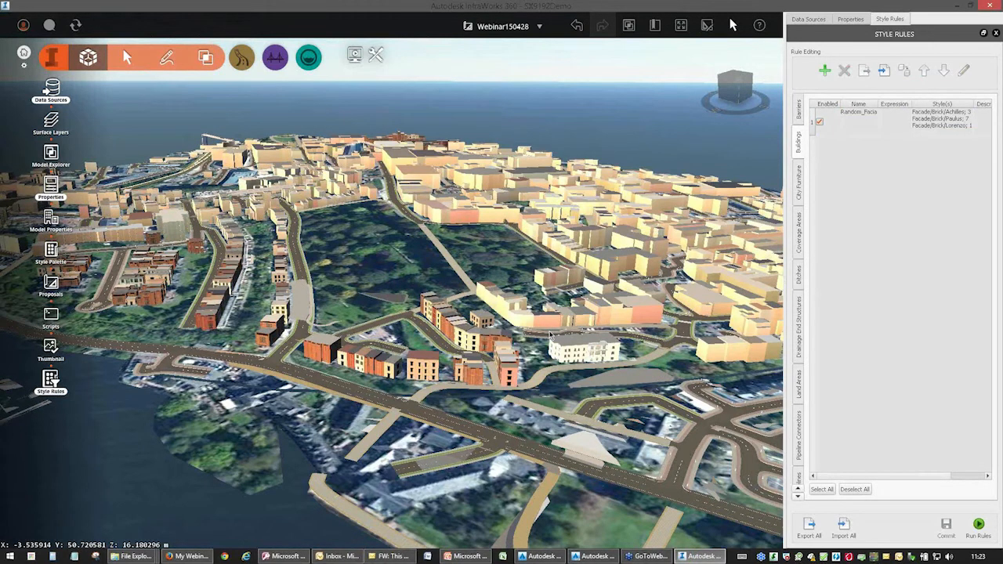
Examine the facades applied to the buildings across the city, from street level up to an overview.
left_click_drag(276, 398, 513, 345)
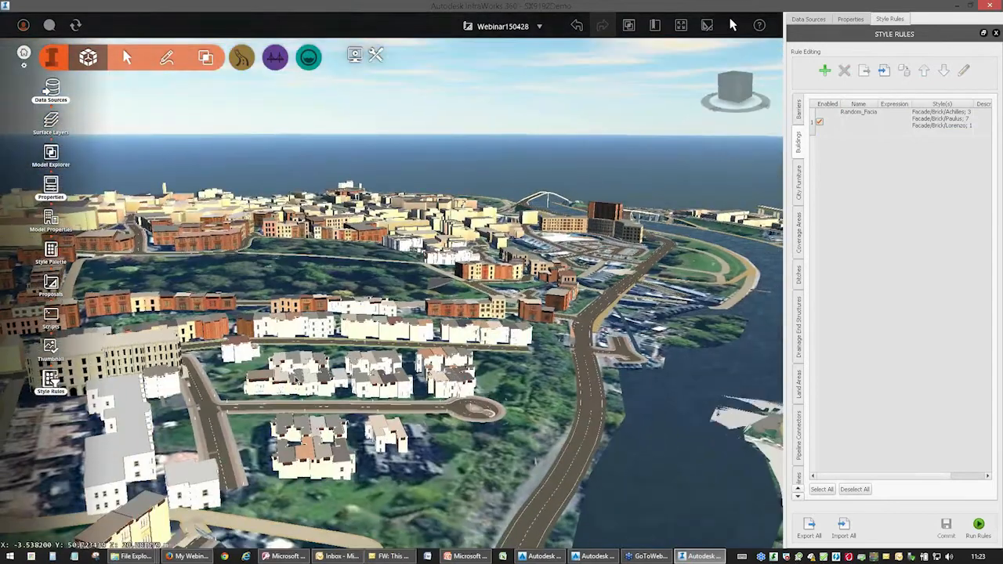
scroll(300, 372, "up", 3)
scroll(300, 373, "up", 3)
left_click_drag(702, 409, 562, 403)
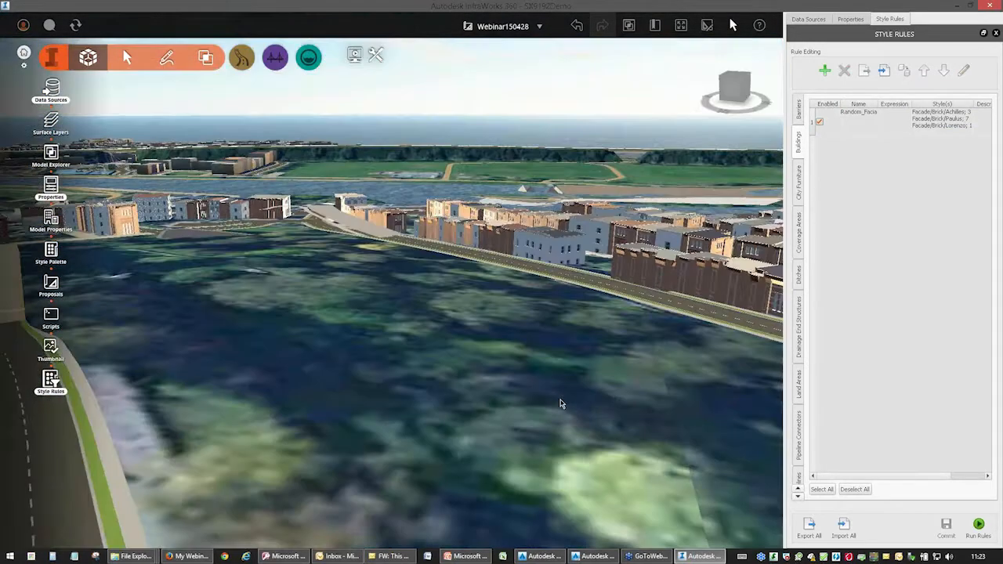
right_click_drag(424, 380, 624, 407)
right_click_drag(439, 275, 533, 235)
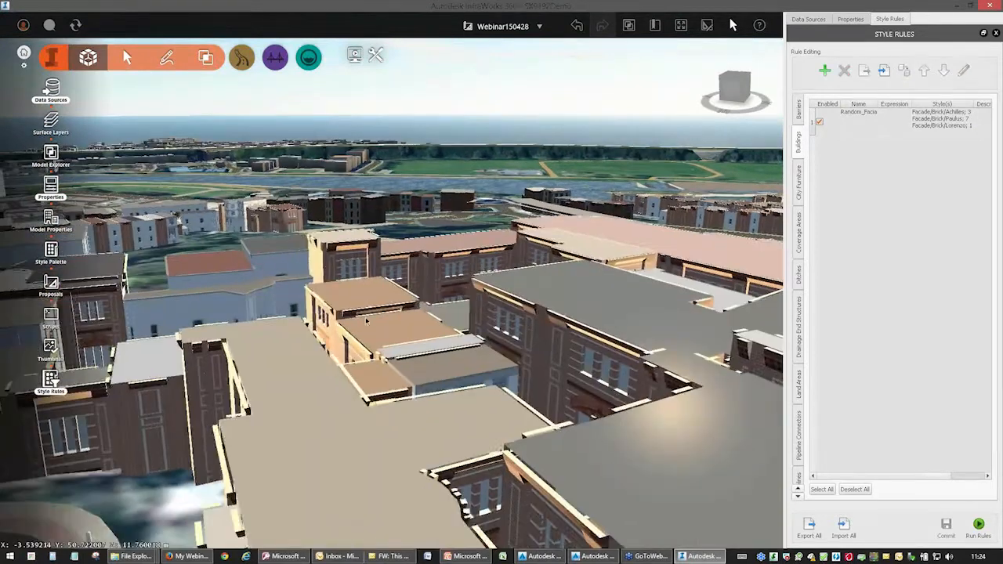
right_click_drag(371, 295, 478, 219)
right_click_drag(427, 373, 537, 250)
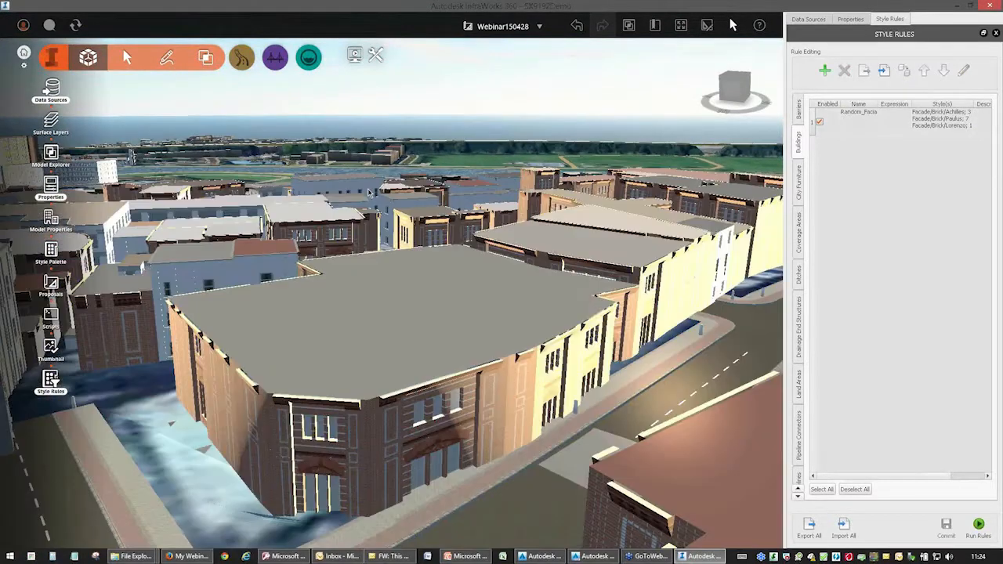
scroll(425, 372, "up", 5)
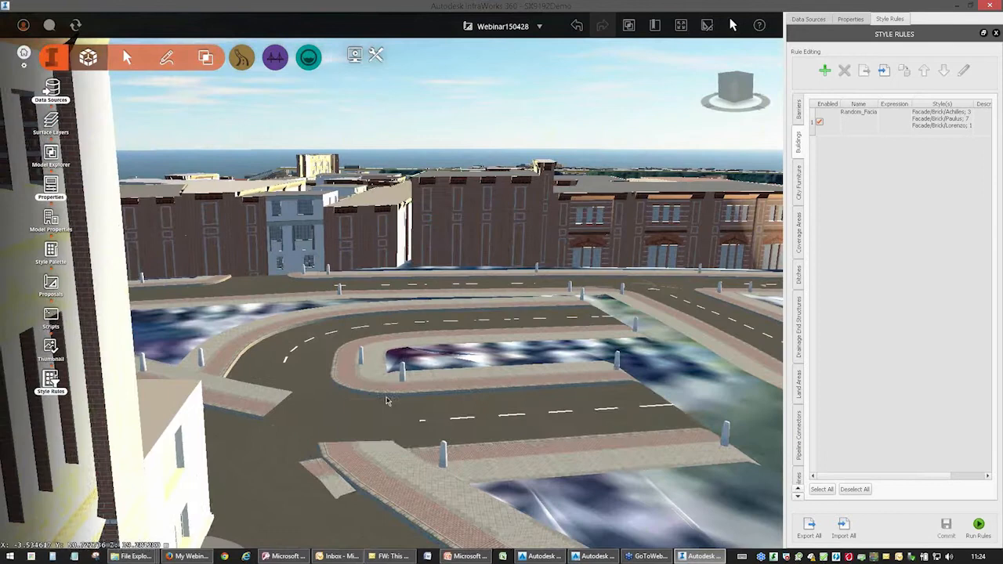
scroll(386, 399, "down", 5)
scroll(389, 398, "down", 8)
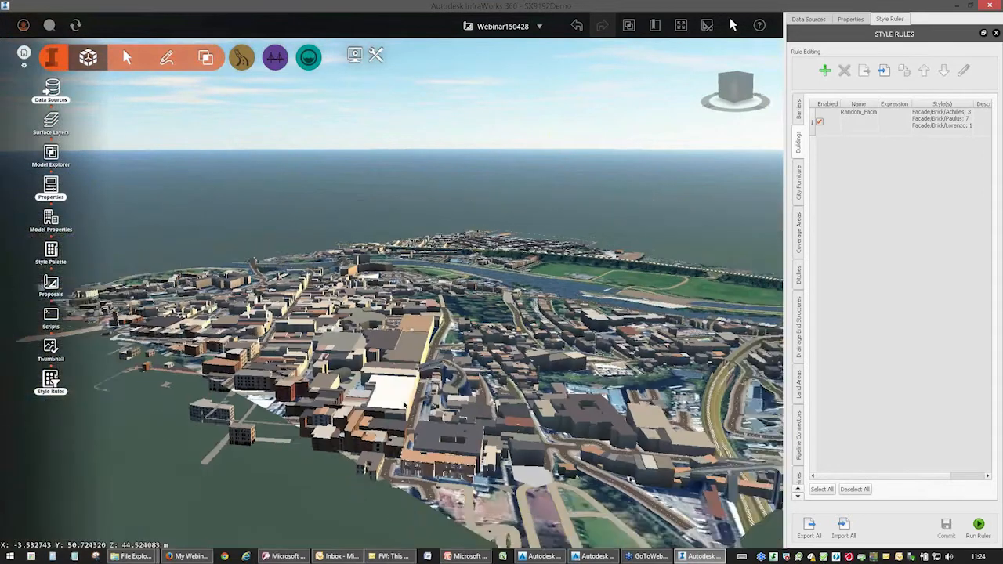
left_click_drag(390, 397, 233, 415)
middle_click_drag(225, 362, 421, 309)
left_click_drag(422, 312, 306, 280)
scroll(367, 282, "up", 6)
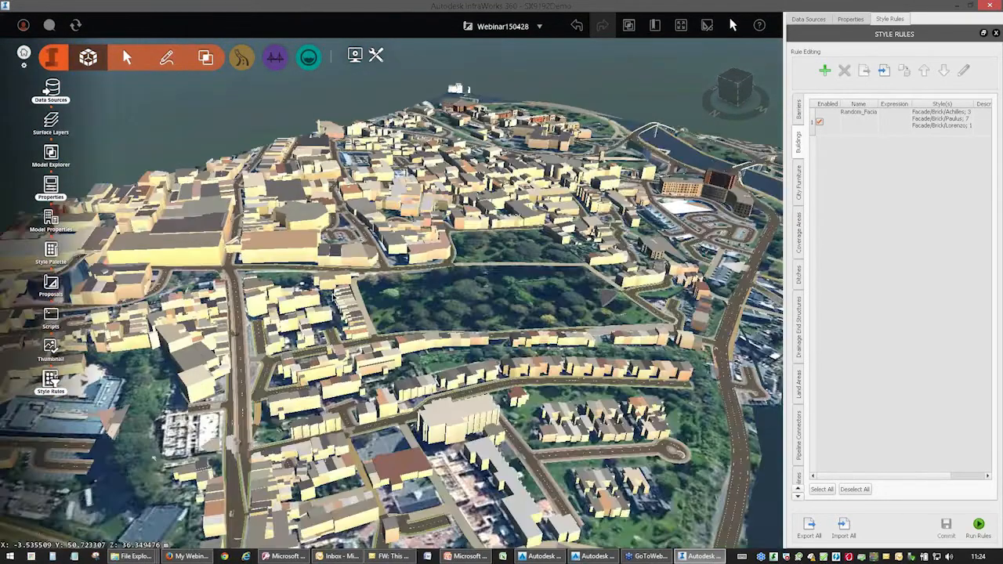
scroll(366, 282, "up", 3)
scroll(367, 280, "down", 10)
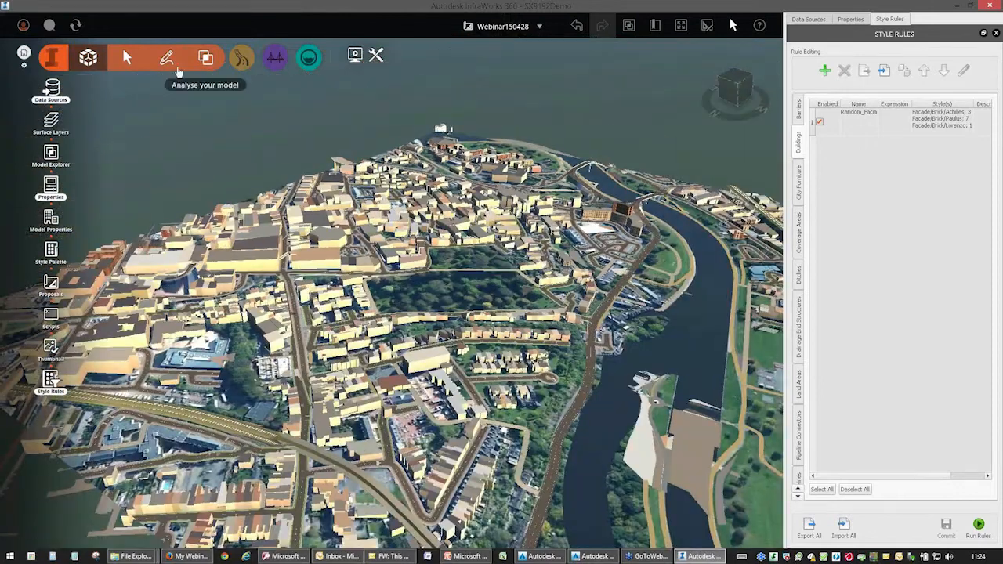
left_click(126, 58)
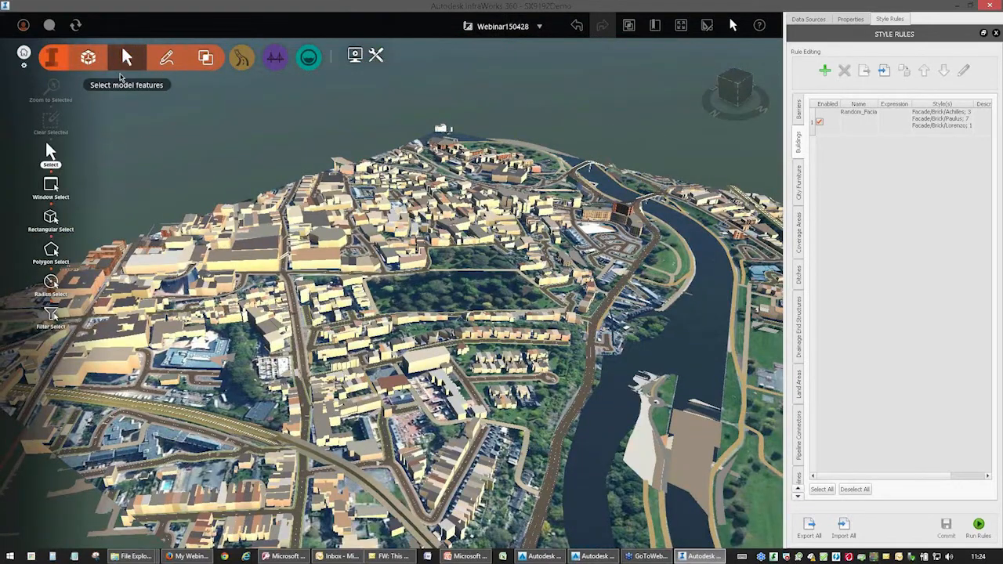
left_click(55, 329)
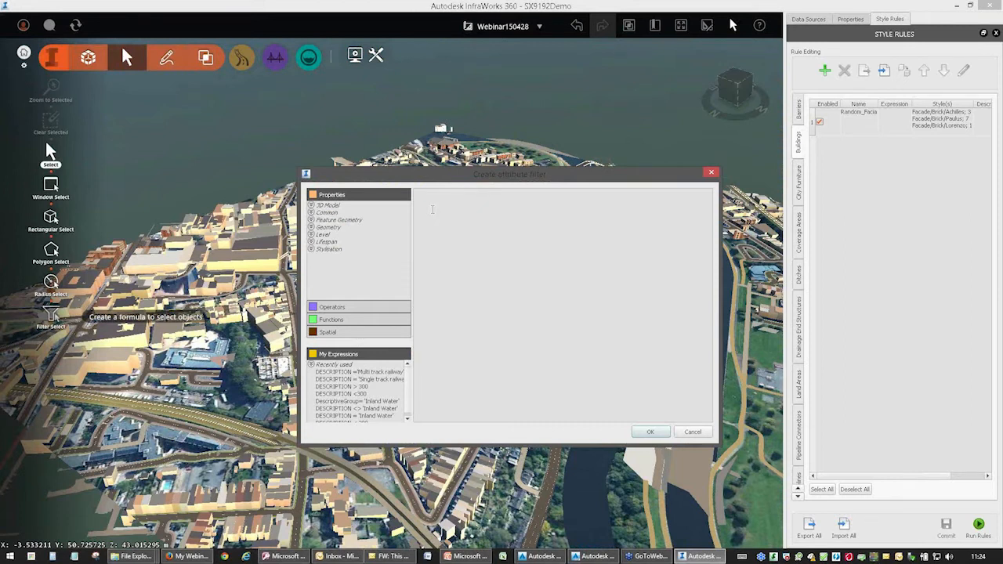
left_click(711, 171)
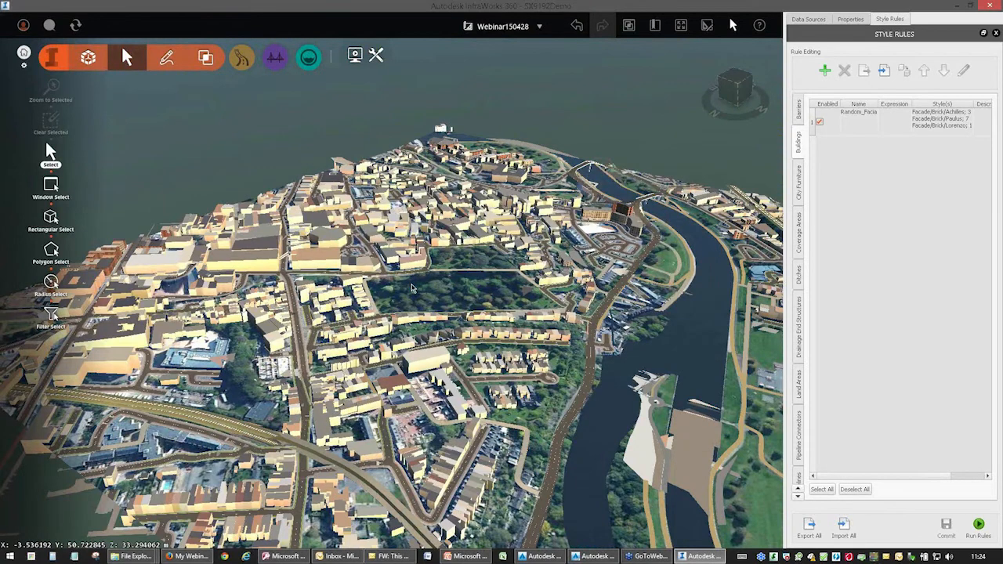
Select a building in the terraced row beside the park and inspect its Description property.
scroll(414, 283, "up", 5)
scroll(506, 289, "up", 2)
left_click_drag(508, 289, 351, 349)
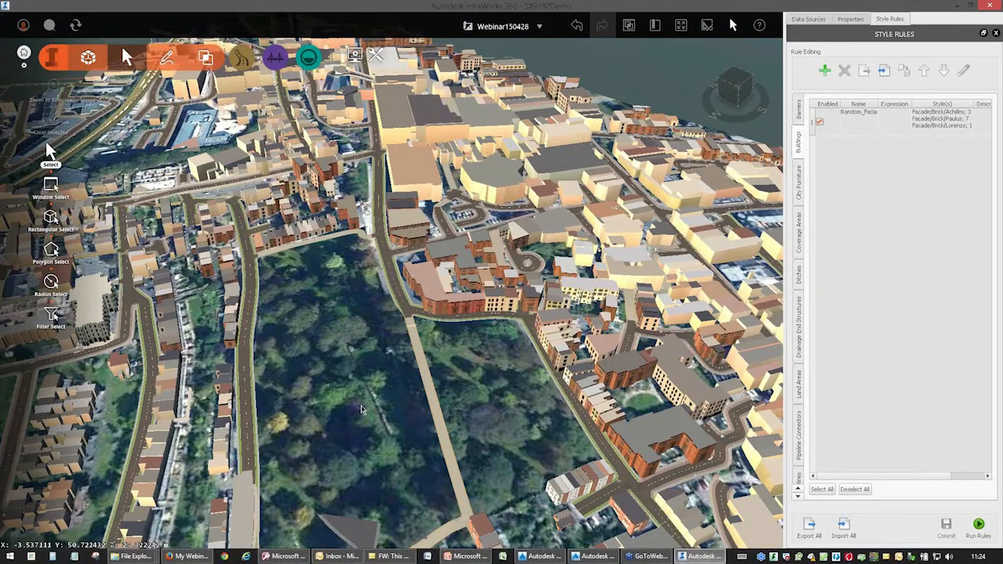
middle_click_drag(377, 377, 433, 304)
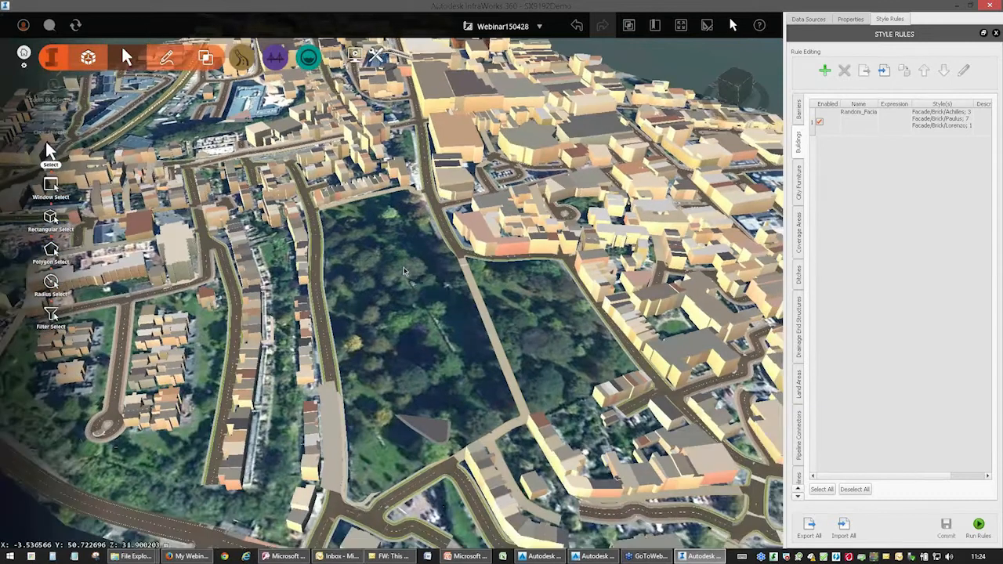
left_click(808, 20)
scroll(378, 334, "down", 3)
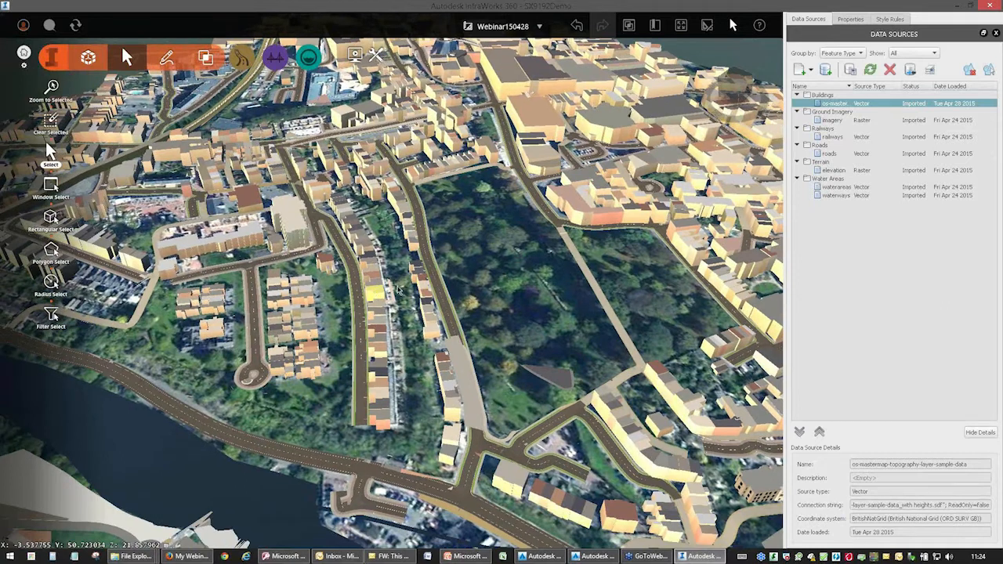
left_click(851, 20)
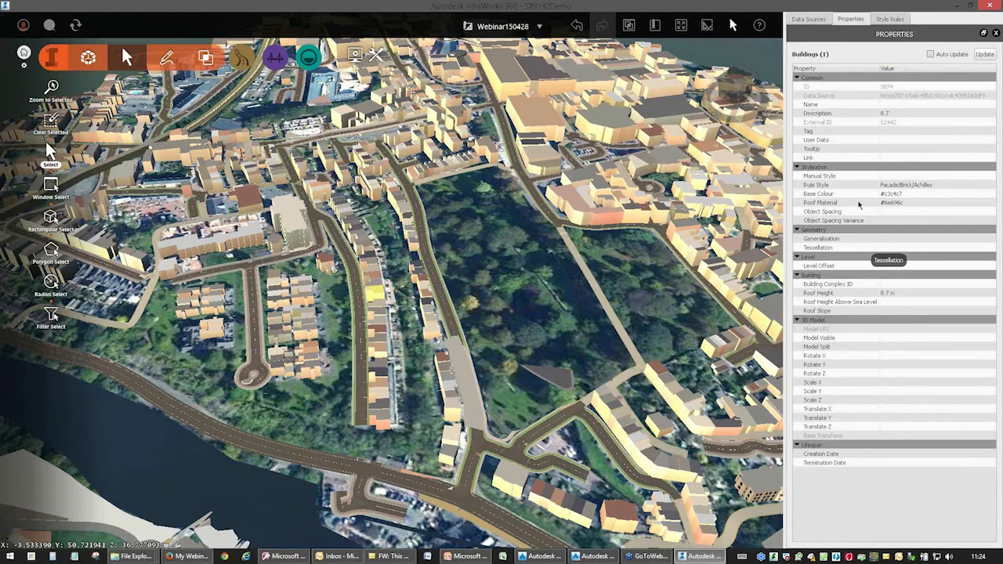
left_click(869, 113)
left_click(886, 113)
Map the Description field of the os-mastermap-topography-layer-sample-data source to CalculatedAreaValue and refresh the source.
left_click(810, 19)
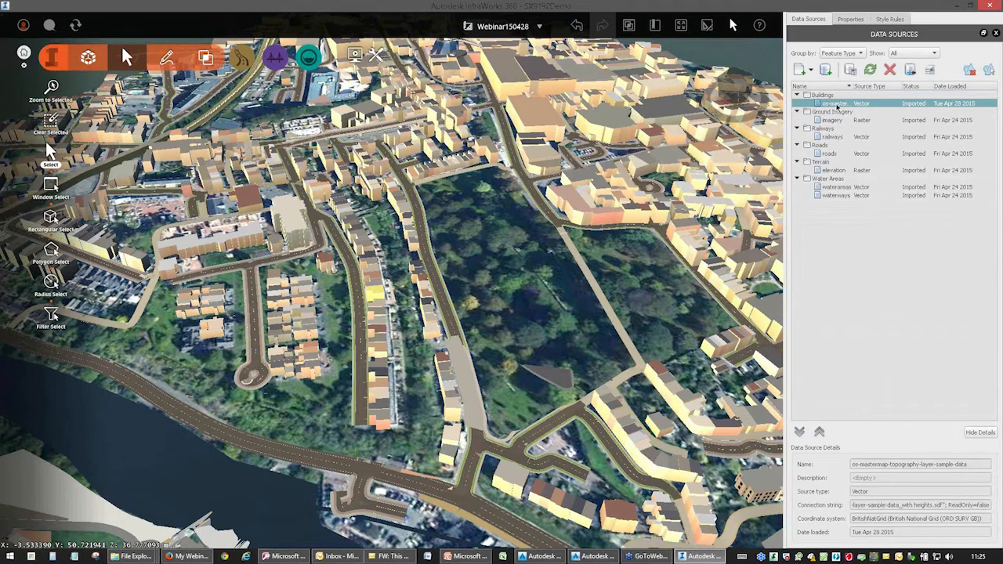
double_click(837, 104)
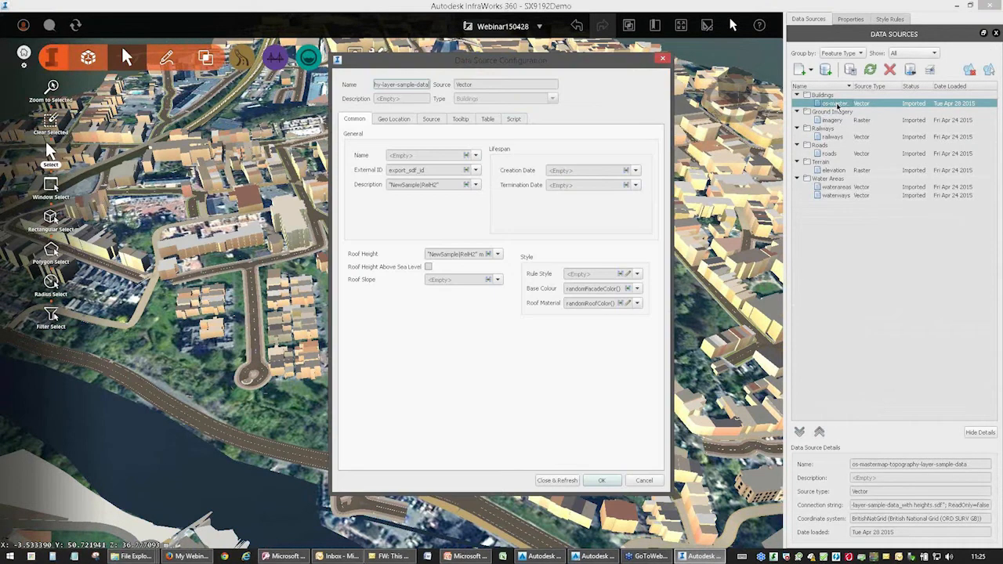
left_click(475, 185)
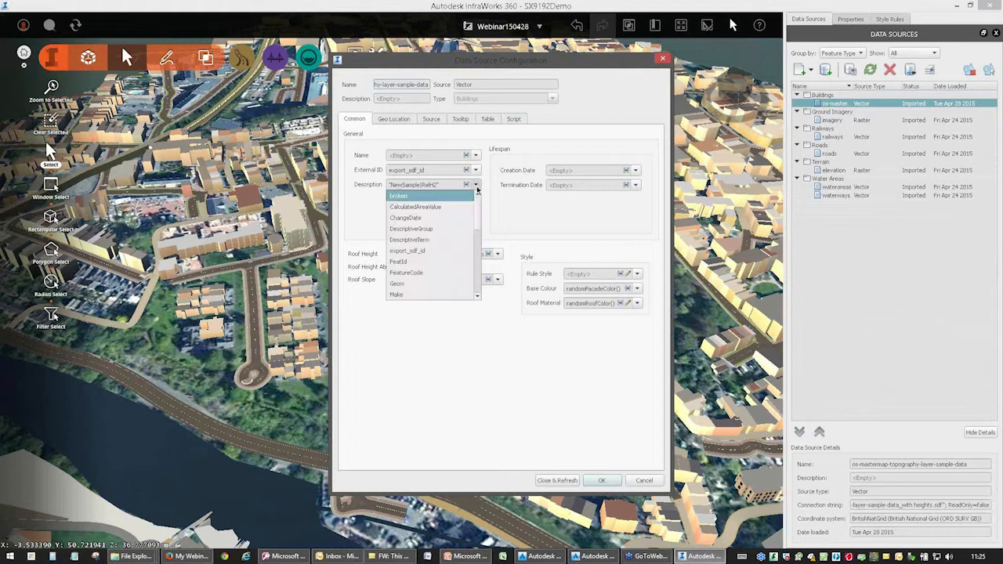
left_click(416, 207)
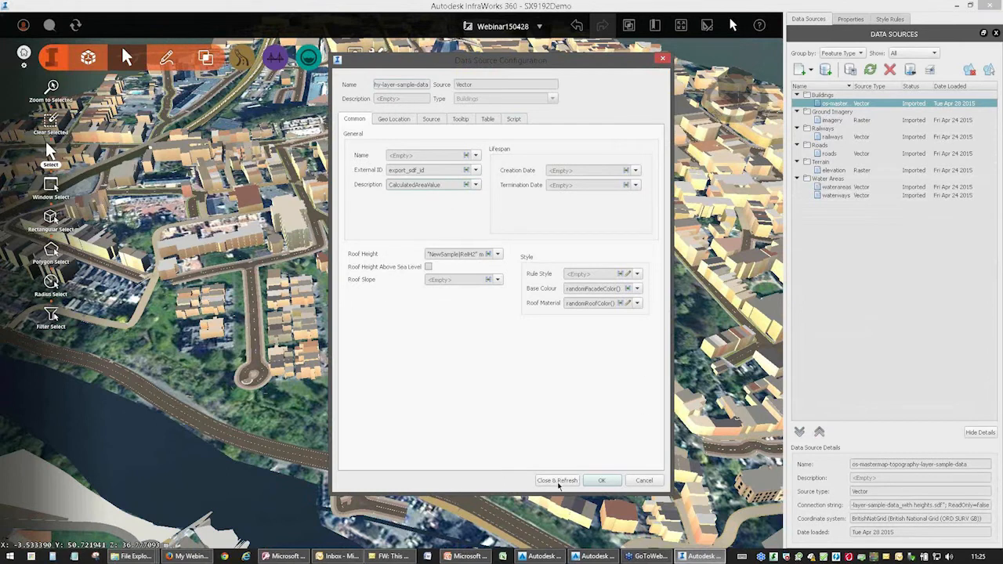
left_click(556, 480)
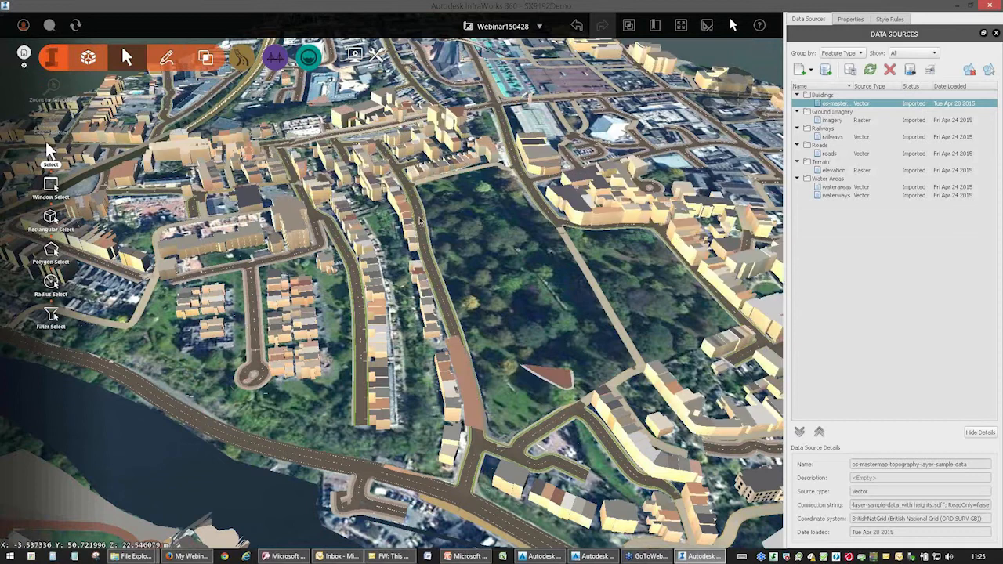
Select a building in the terraced row again and check its Description and Roof Height properties.
left_click_drag(502, 324, 365, 281)
left_click(362, 277)
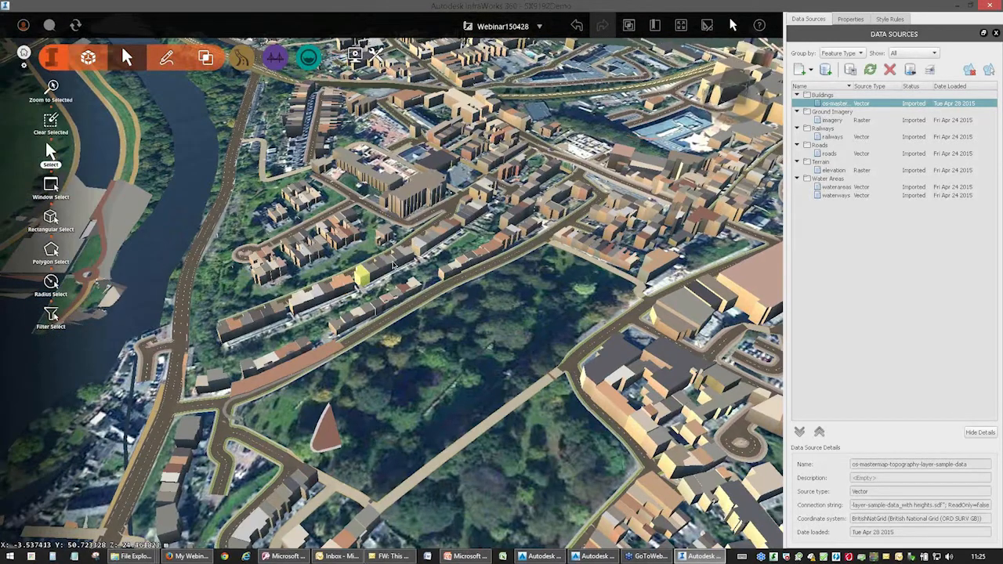
left_click(850, 20)
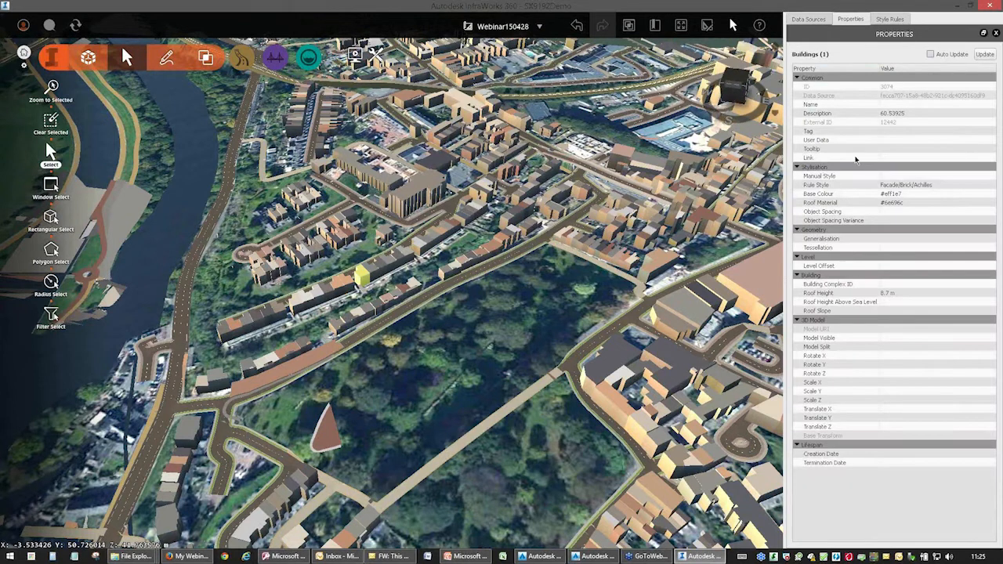
left_click(889, 296)
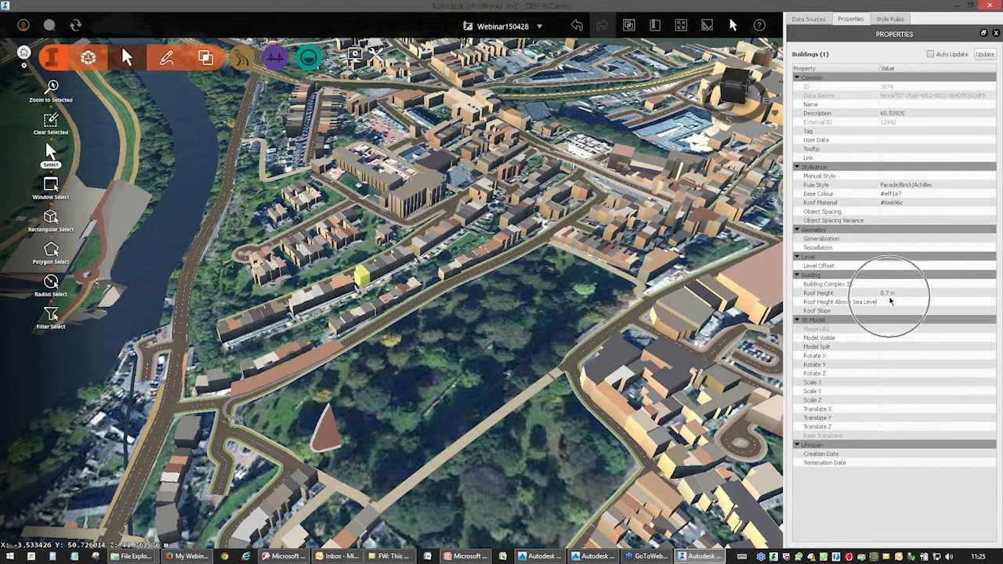
left_click(883, 113)
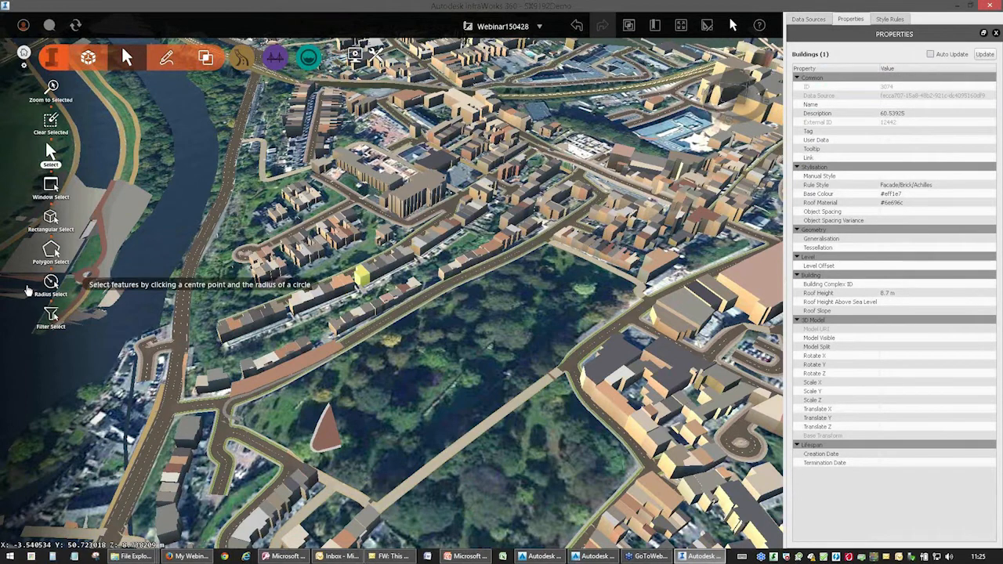
Select the buildings with the recently used attribute filter DESCRIPTION <300 and update their Roof Slope to 35.
left_click(51, 314)
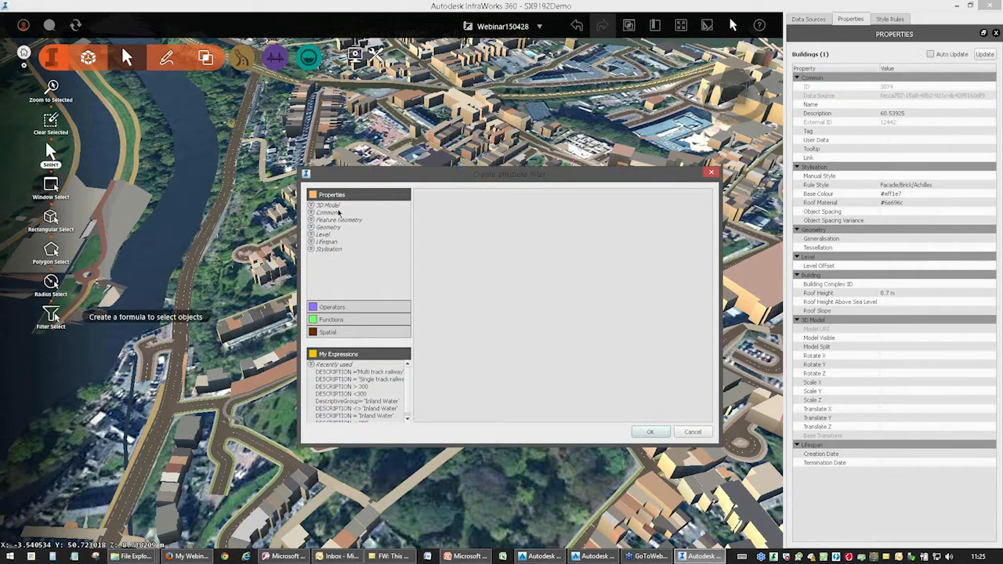
double_click(341, 394)
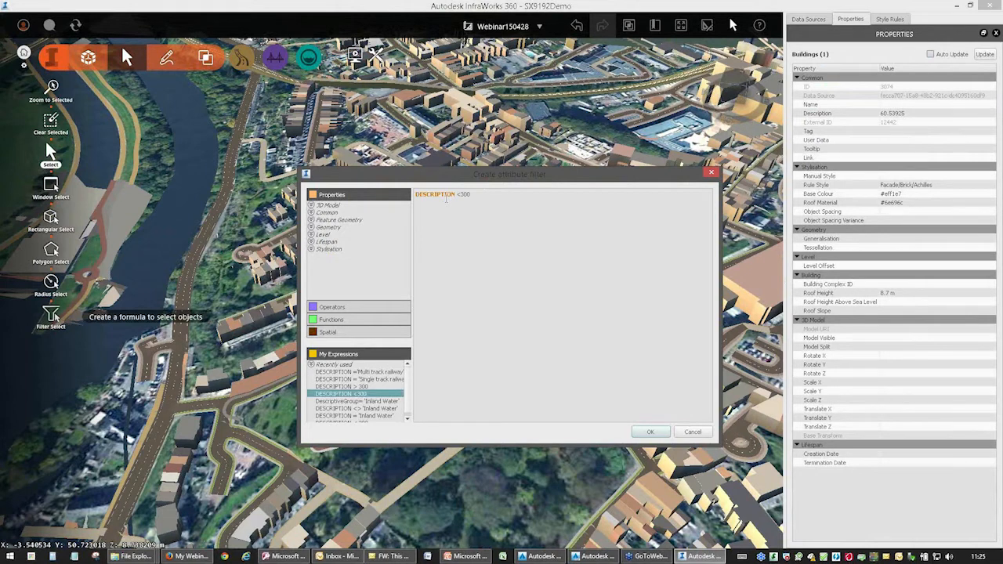
left_click(460, 194)
left_click(648, 433)
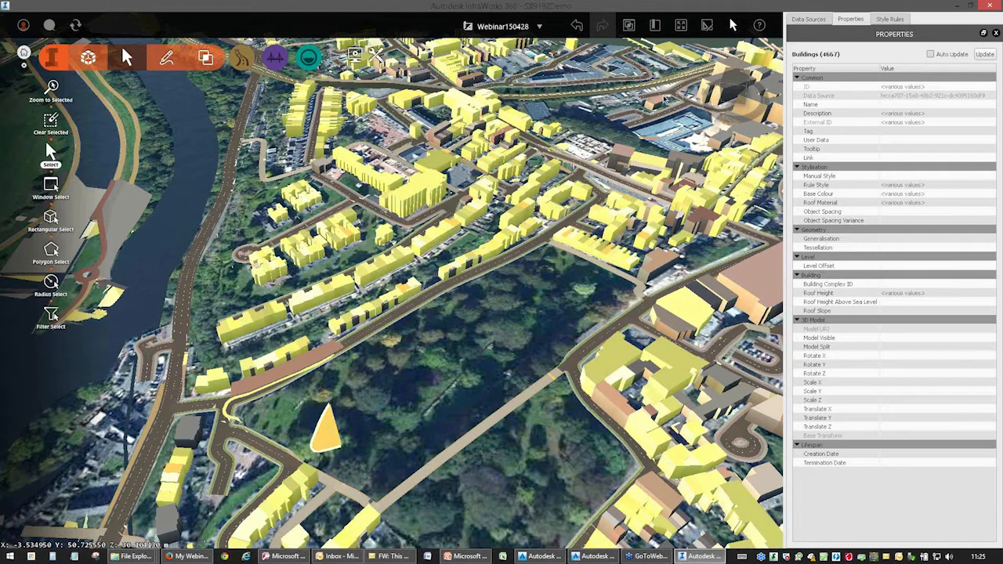
left_click(857, 311)
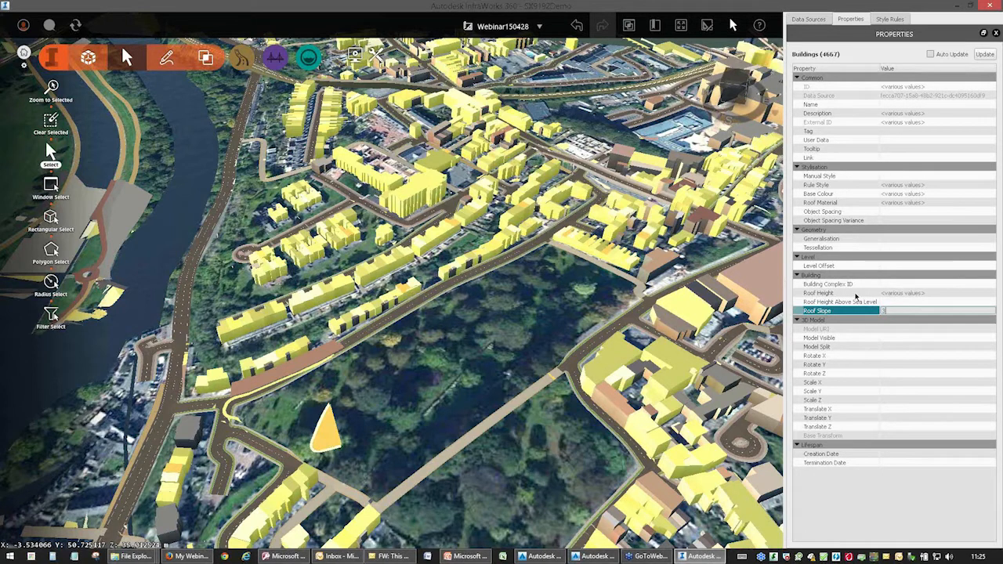
left_click(984, 55)
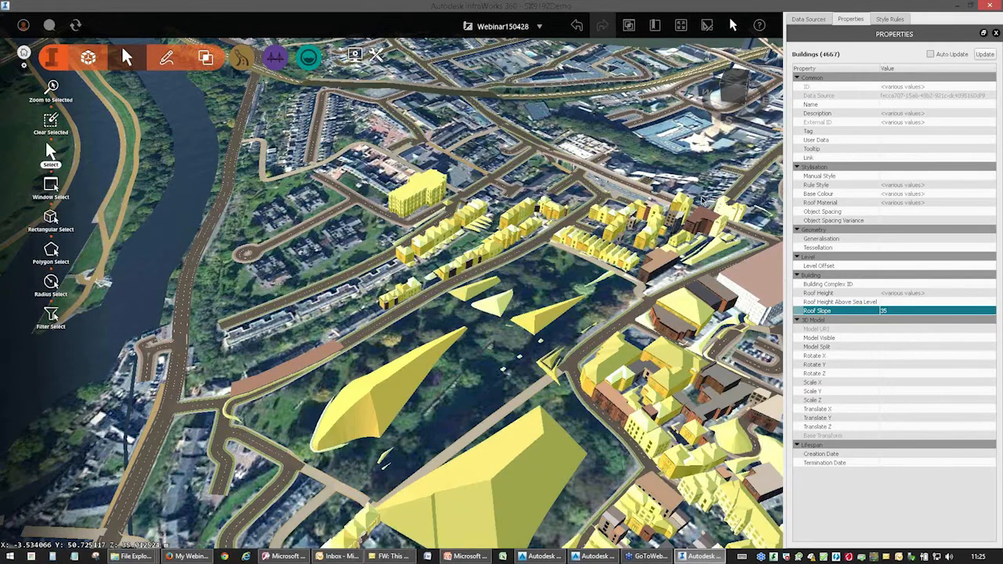
Clear the filtered selection and select the large sloped shapes in the park to inspect their properties.
left_click_drag(497, 398, 713, 317)
middle_click_drag(396, 352, 613, 490)
middle_click_drag(705, 345, 572, 369)
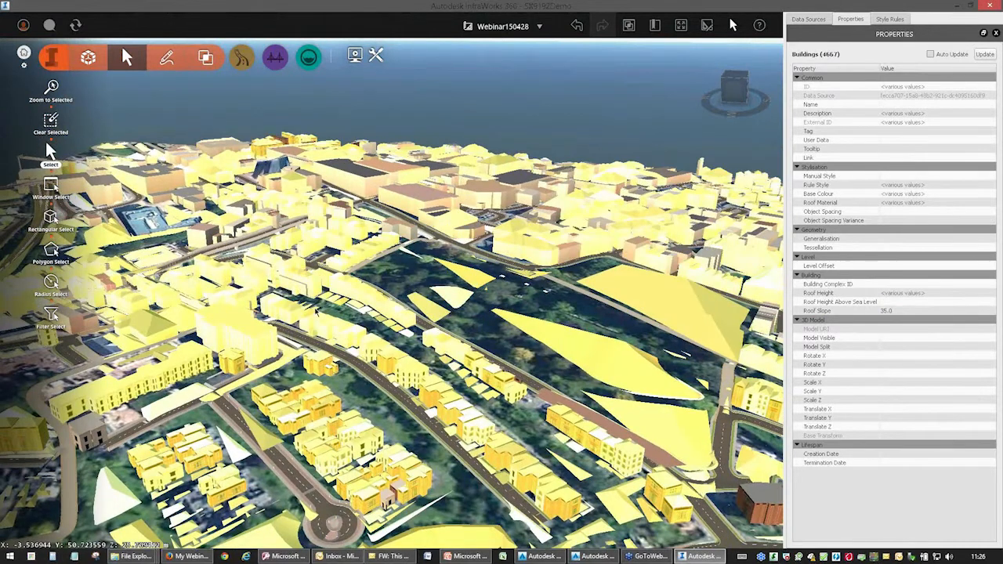
key("Escape")
left_click(603, 362)
left_click(652, 417, "ctrl")
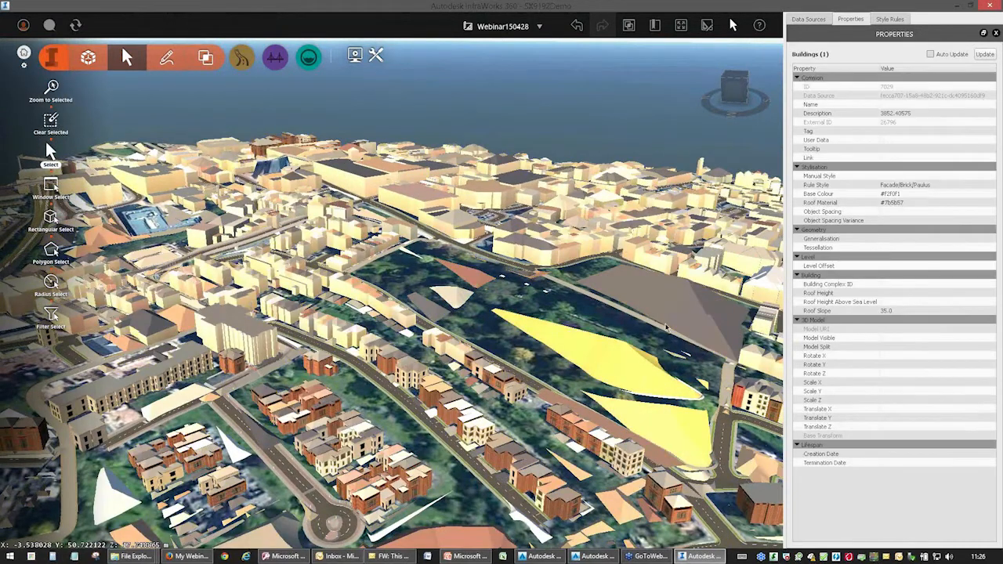
Add the other sloped shapes in the park to the selection and update their Roof Slope to 0.
left_click(657, 304, "ctrl")
left_click(461, 278, "ctrl")
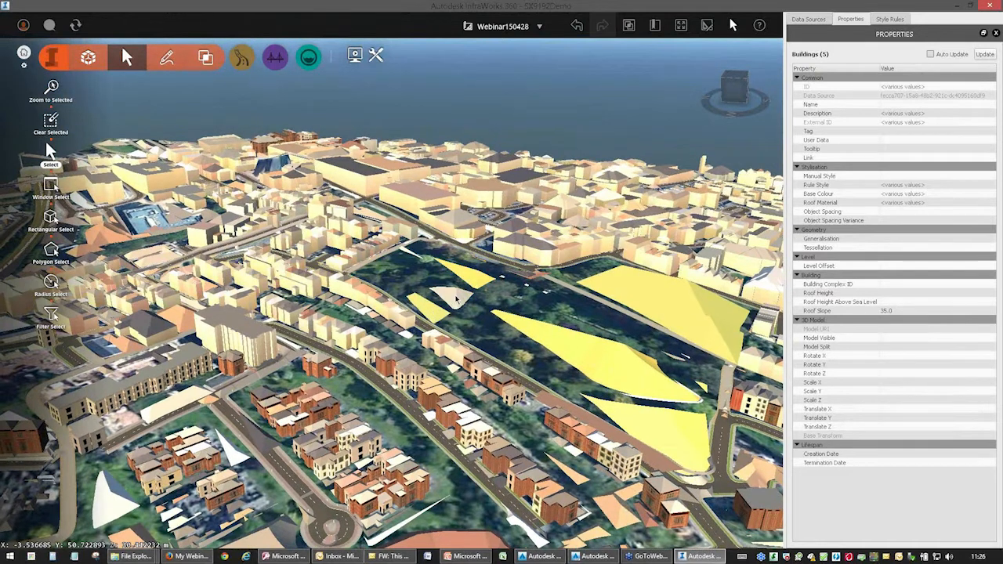
left_click(894, 311)
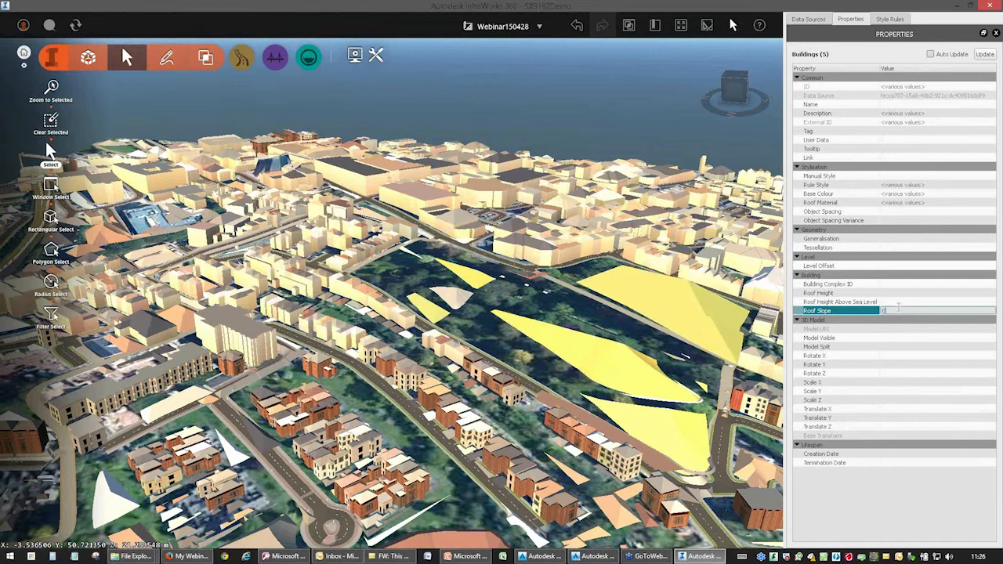
type("0")
key("Return")
left_click(983, 56)
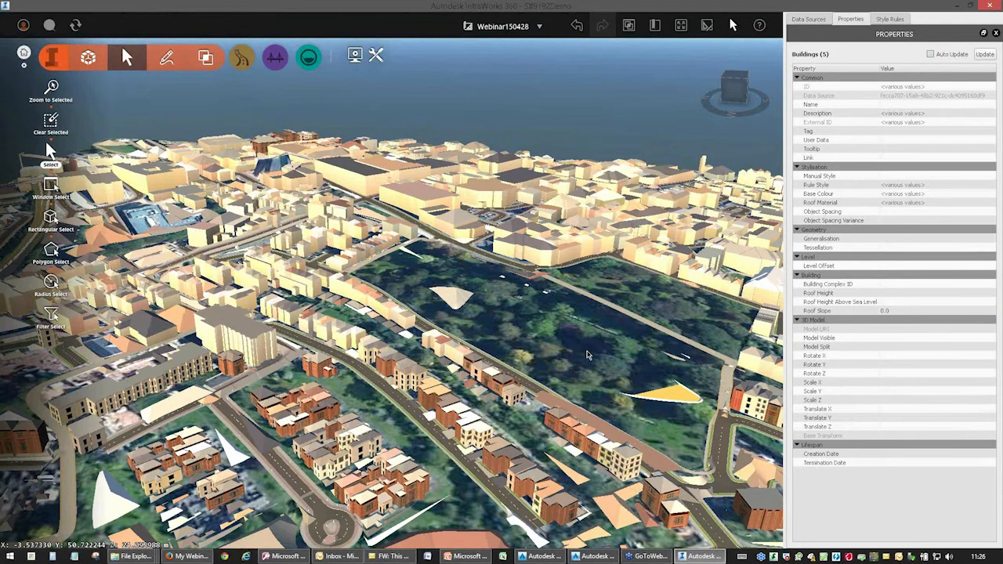
Edit the remaining large park shape, moving it up above the terrain and reducing its roof height to about 6 m.
left_click_drag(588, 355, 518, 412)
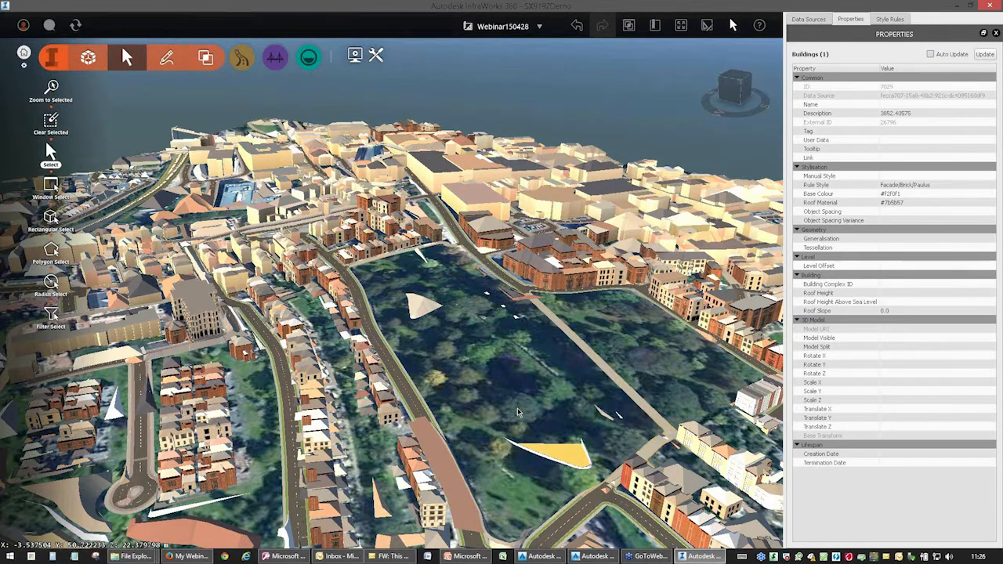
right_click(524, 442)
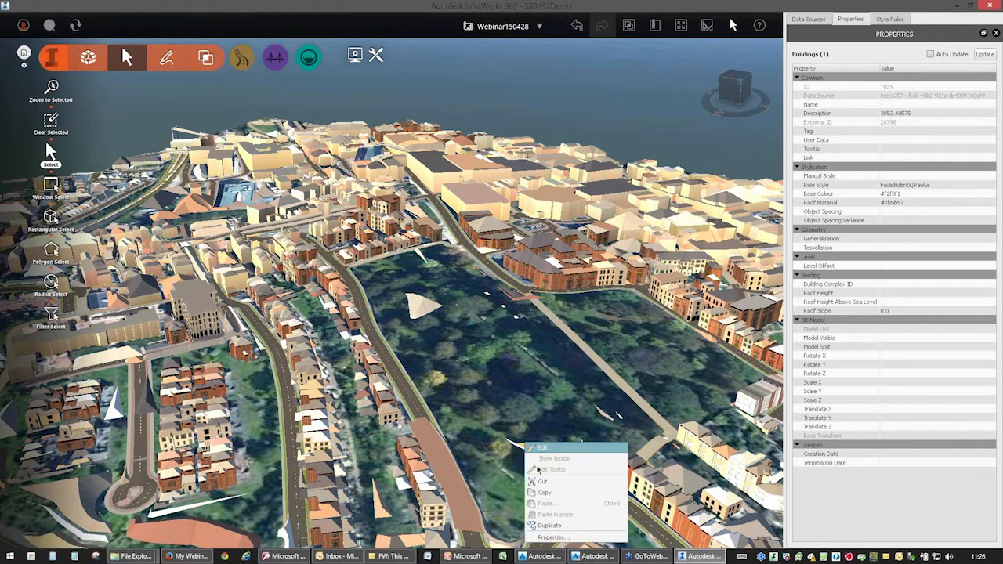
left_click(543, 448)
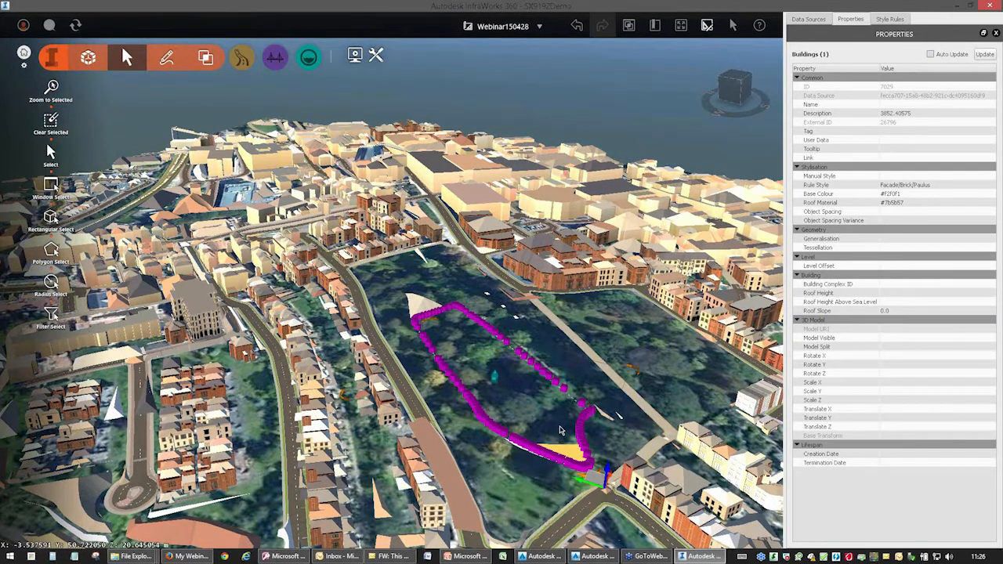
left_click_drag(607, 472, 615, 451)
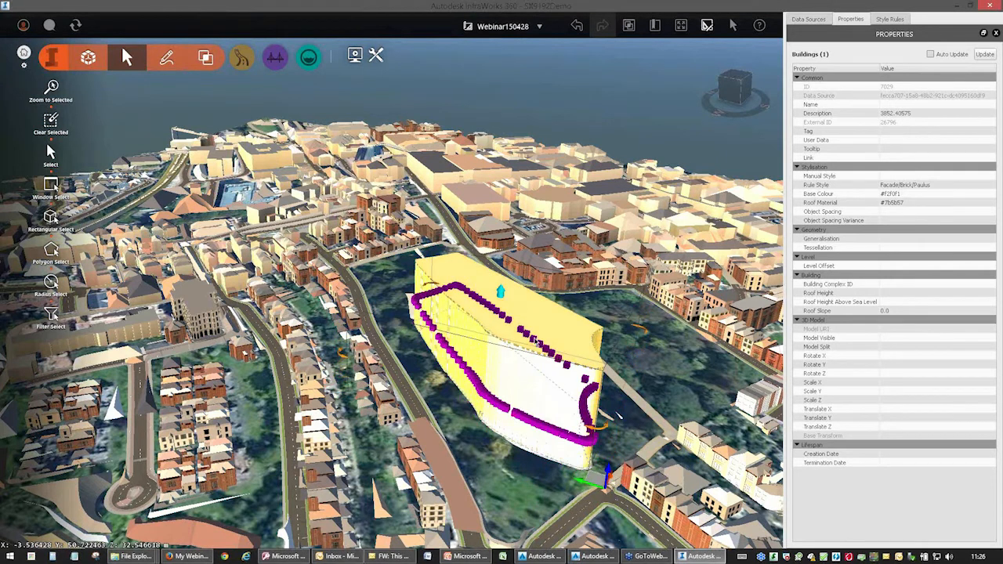
left_click_drag(500, 293, 493, 365)
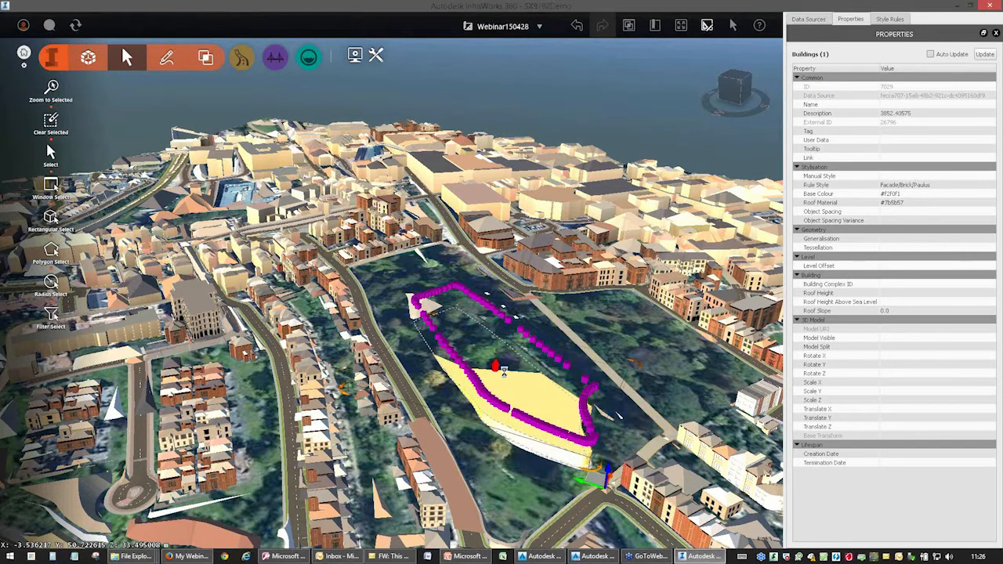
double_click(356, 365)
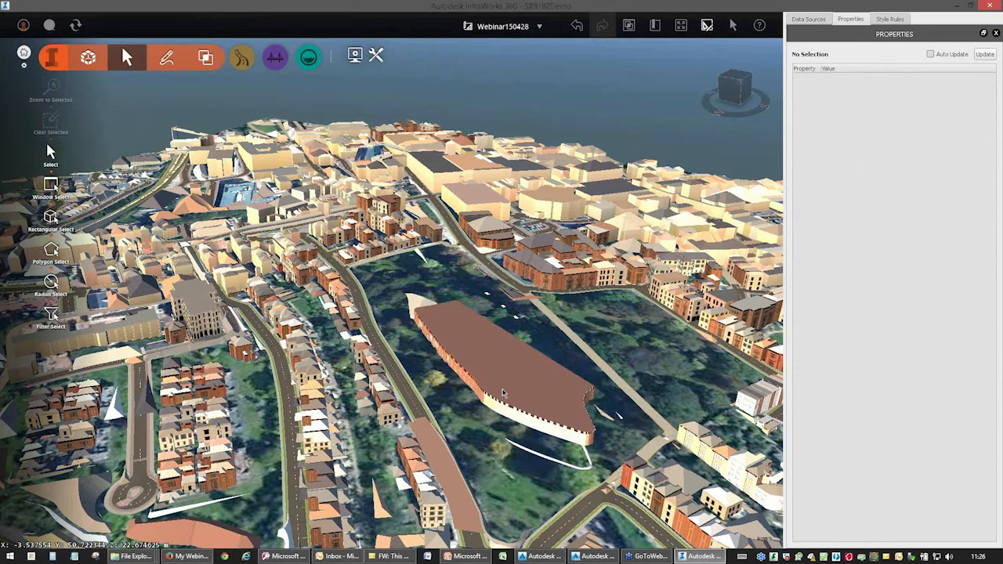
Delete the large flat-roofed building in the park along with the smaller stray building shapes around it.
left_click(505, 393)
middle_click_drag(500, 460, 461, 387, "shift")
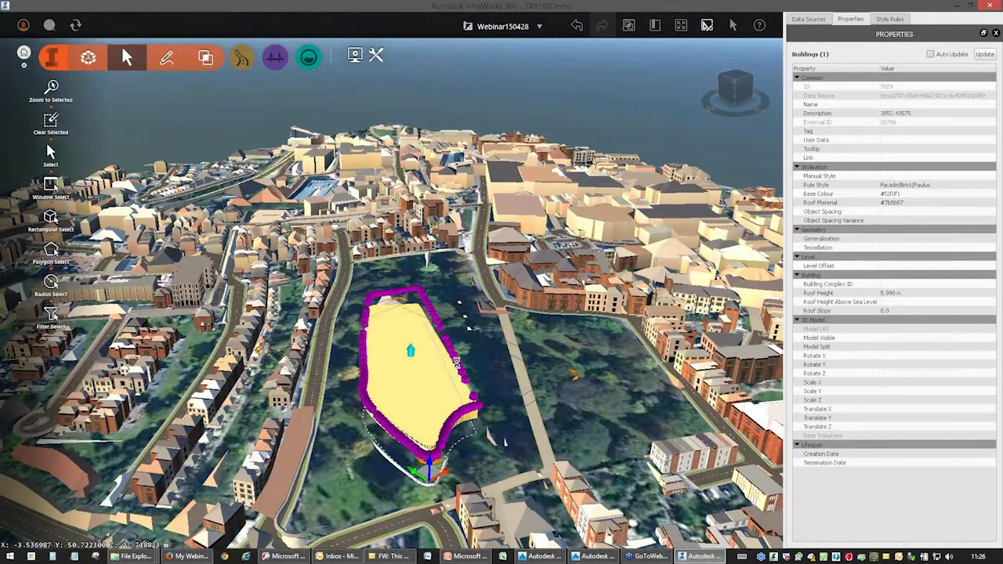
key("Delete")
left_click(486, 302)
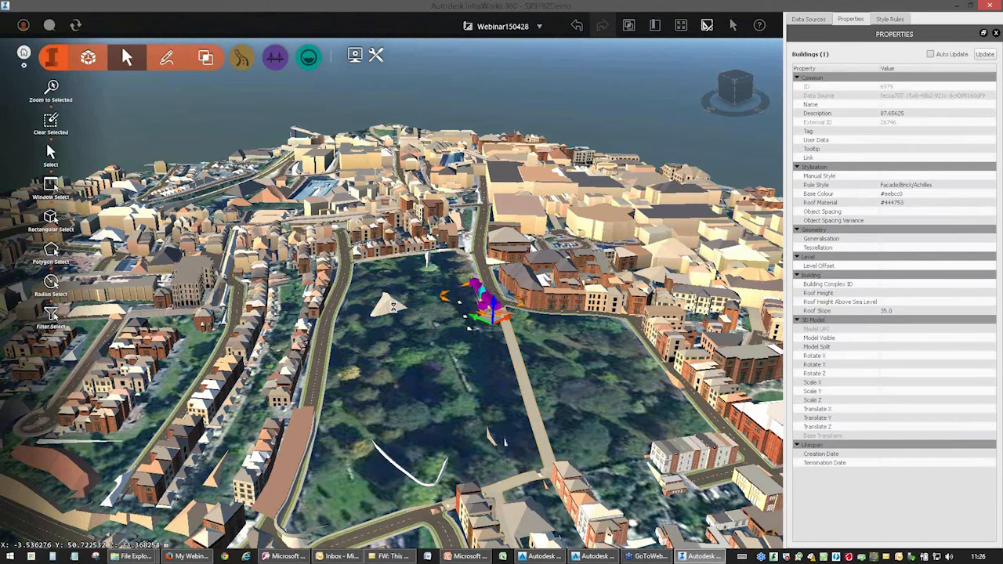
key("Delete")
left_click(388, 304)
key("Delete")
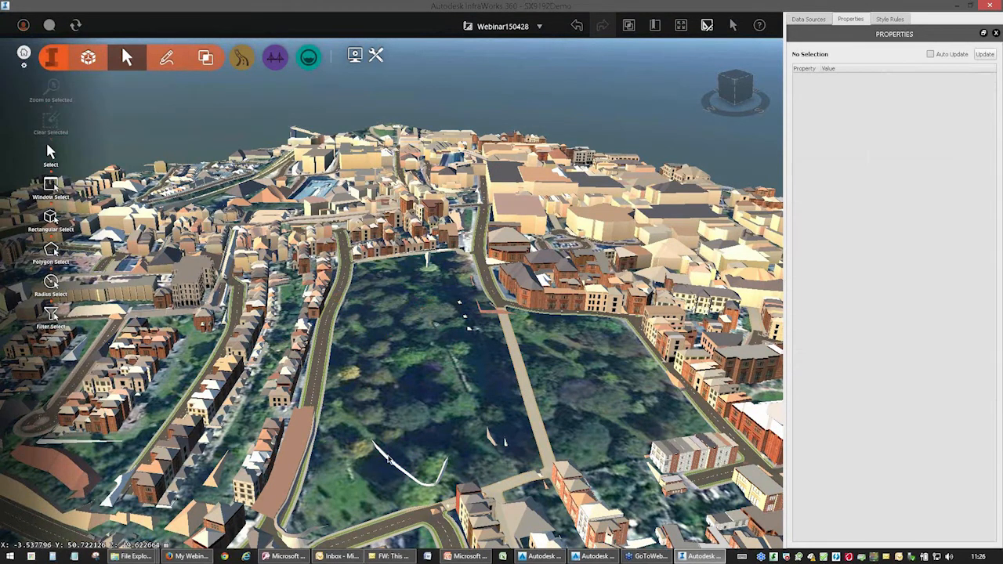
left_click(392, 464)
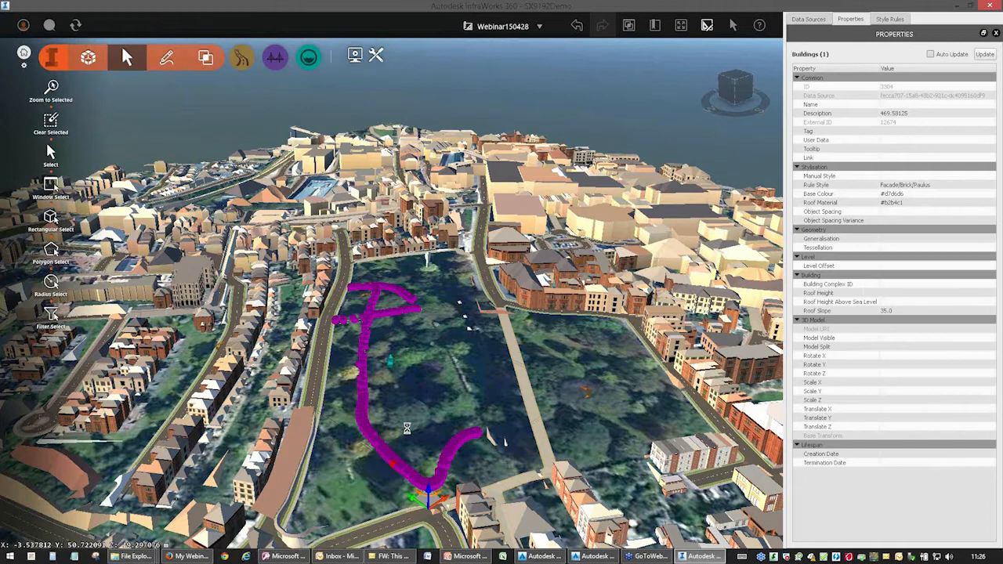
key("Delete")
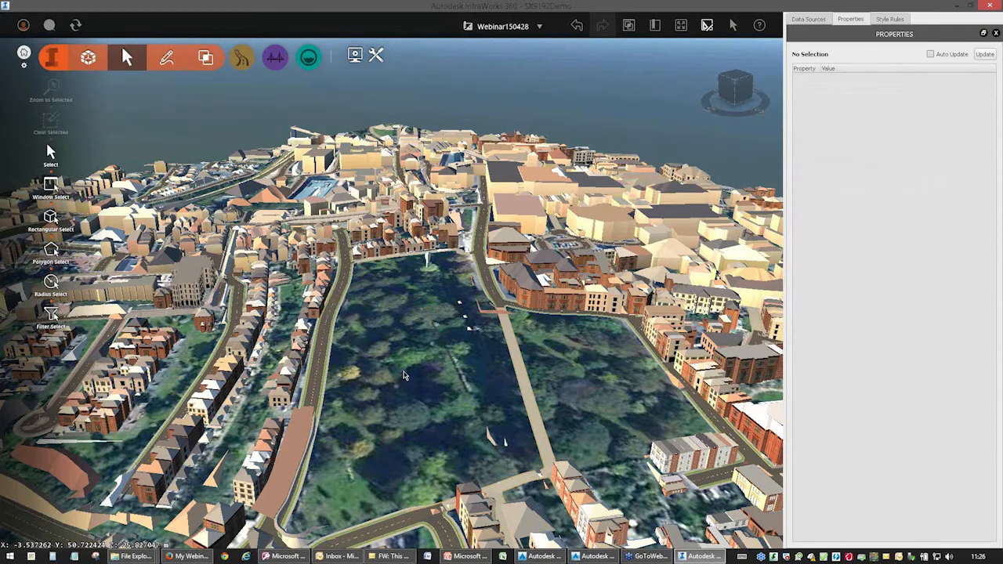
Delete the large false building shapes lying over the river near the bridges and along the narrow riverside island.
scroll(404, 375, "down", 5)
scroll(399, 368, "down", 5)
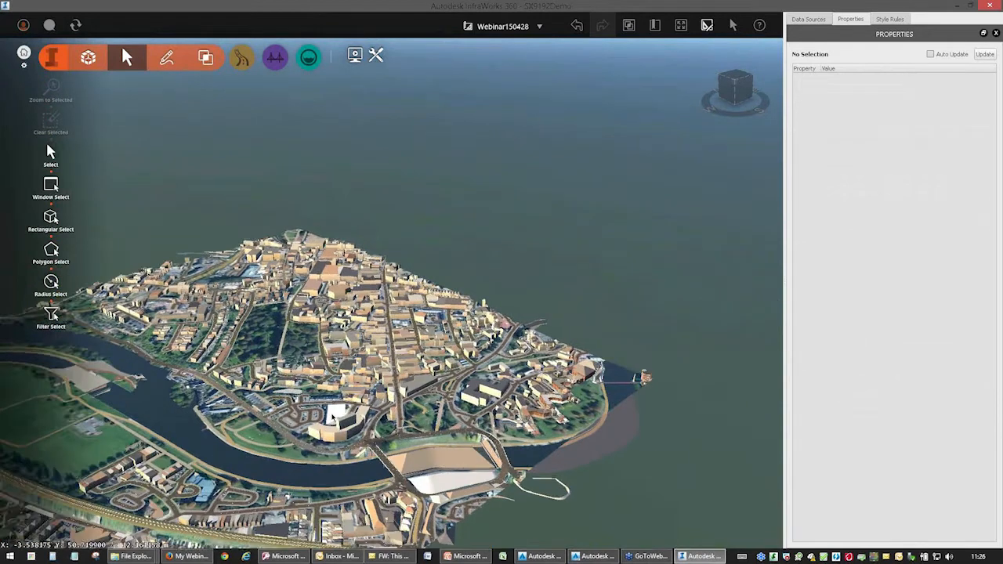
left_click(432, 453)
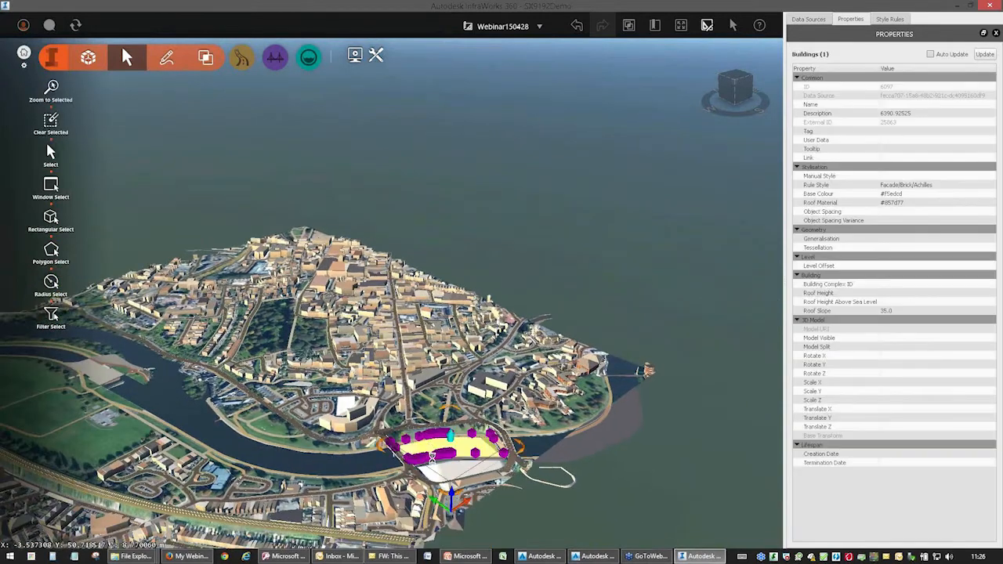
left_click(235, 454)
middle_click_drag(235, 454, 454, 488)
left_click(400, 401)
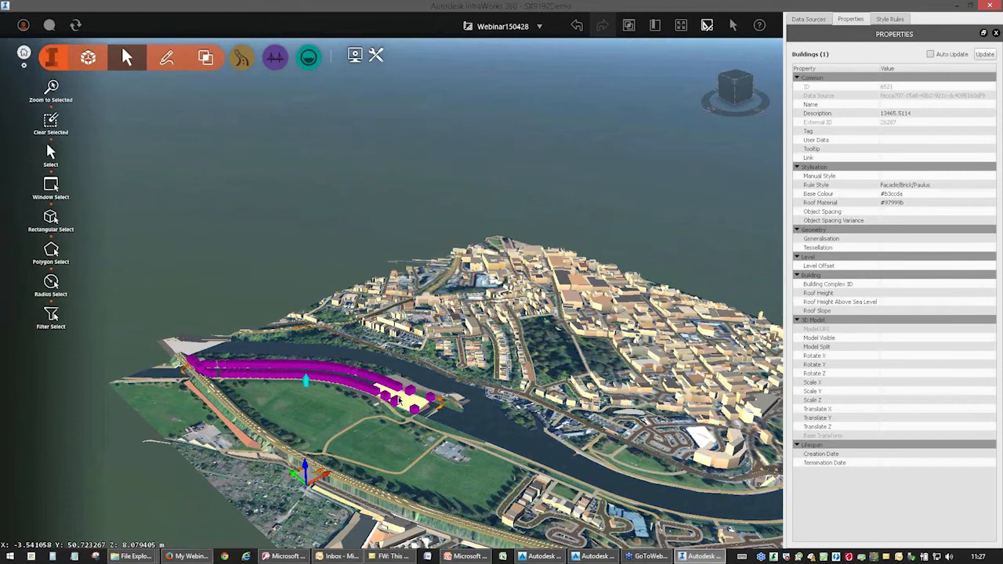
left_click(404, 388)
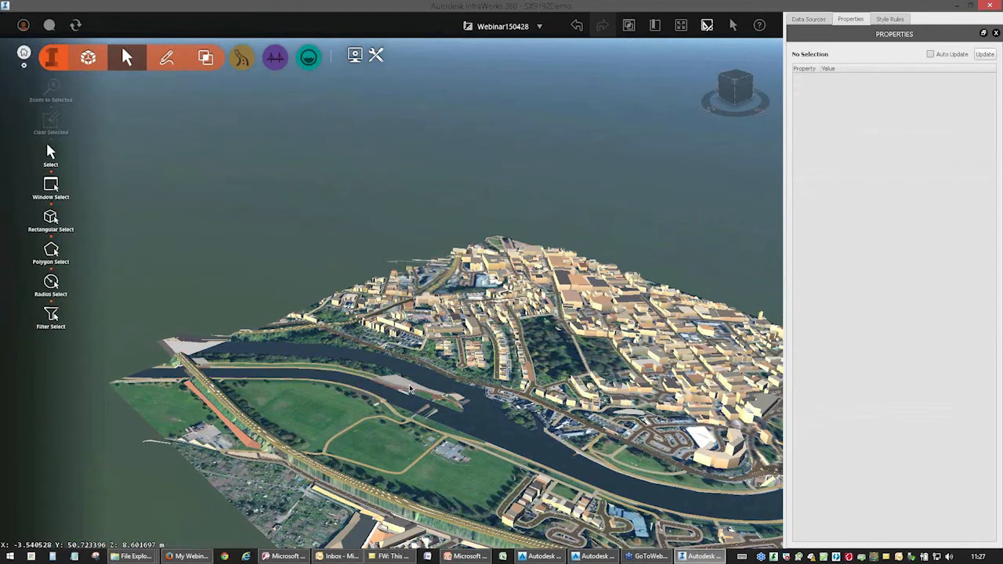
left_click(409, 387)
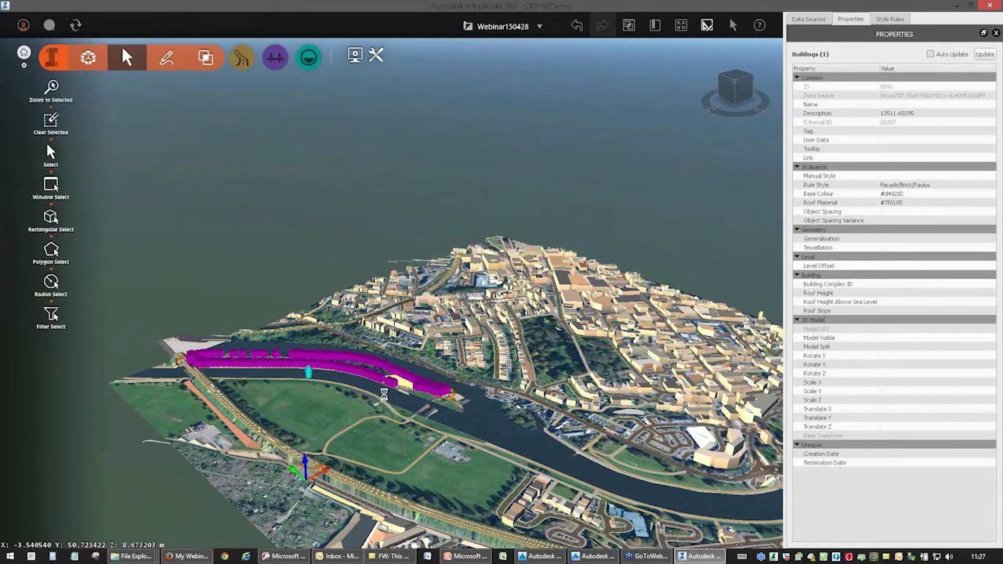
key("Delete")
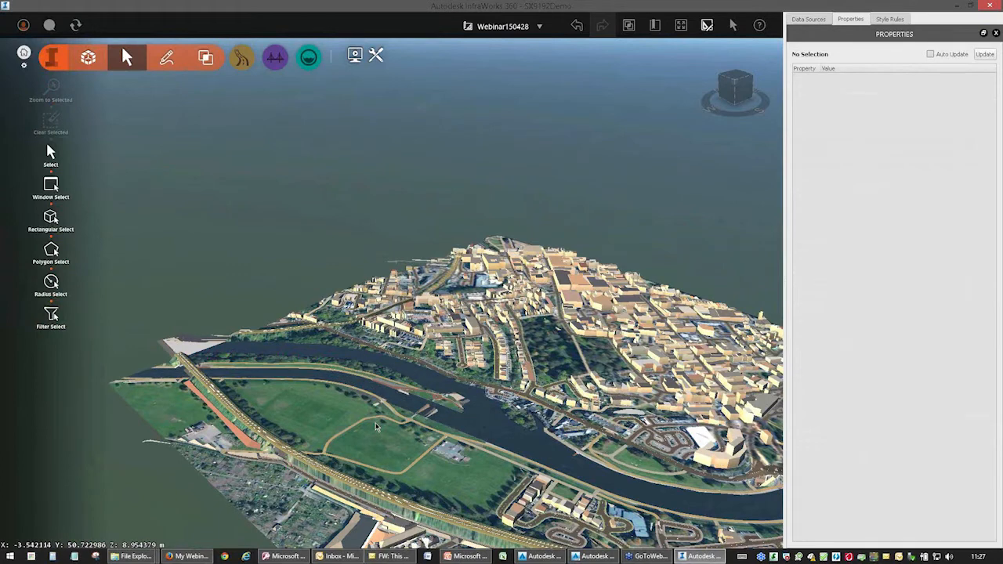
Delete the large flat building shapes beside the turning circle and along the main road south of the terraces.
middle_click_drag(536, 417, 327, 424)
scroll(457, 337, "up", 1)
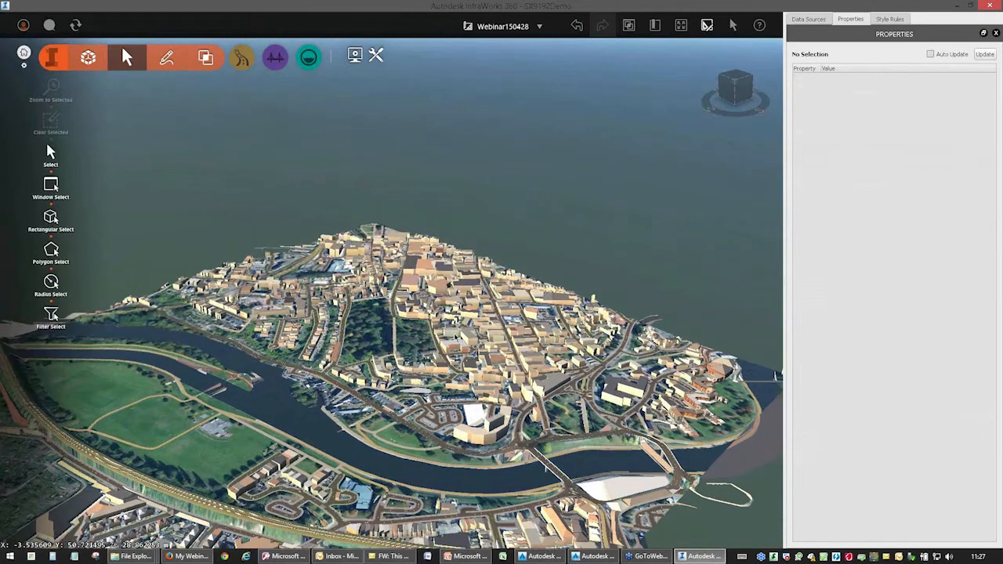
scroll(451, 400, "up", 2)
scroll(415, 420, "up", 3)
left_click_drag(415, 420, 223, 496)
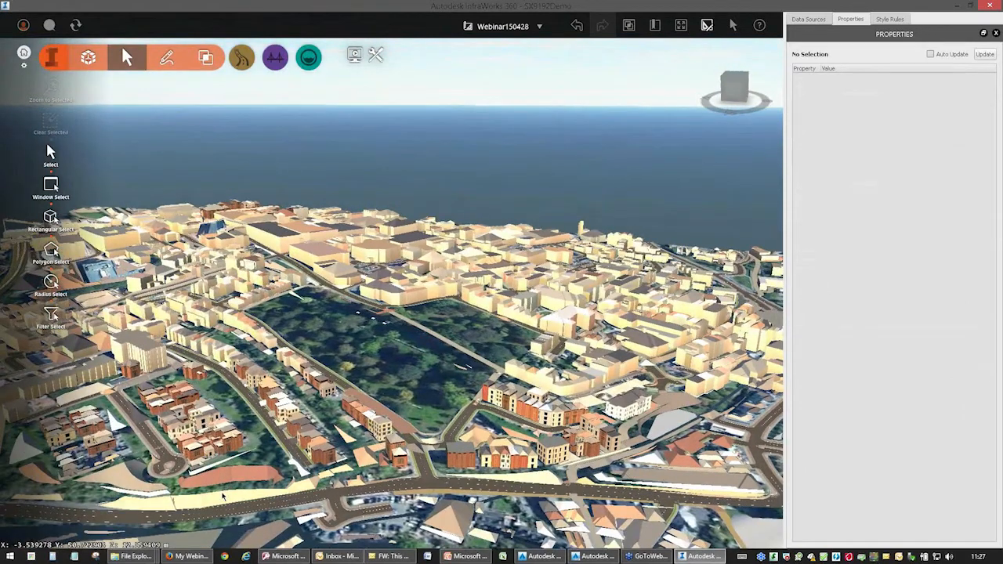
left_click(135, 483)
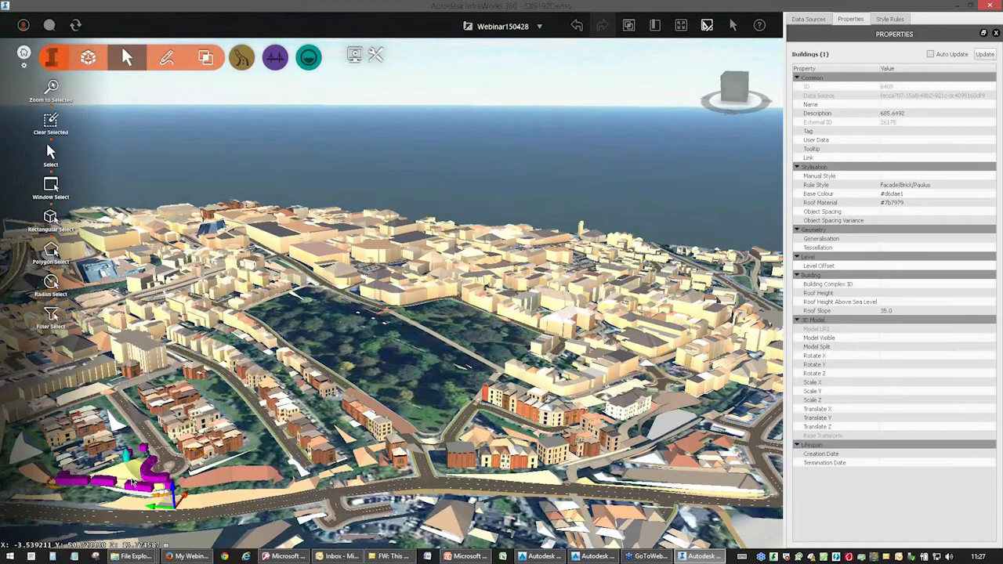
left_click(222, 482)
left_click(203, 502)
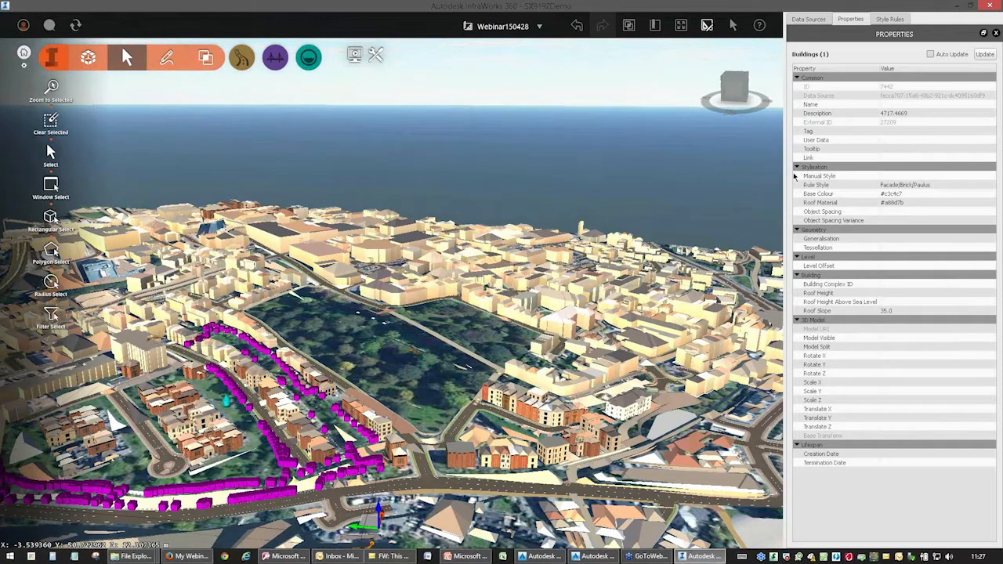
key("Escape")
Map the Description field of the os-mastermap-topography-layer-sample-data source to "NewSample|RelH2" and refresh the source.
left_click(808, 19)
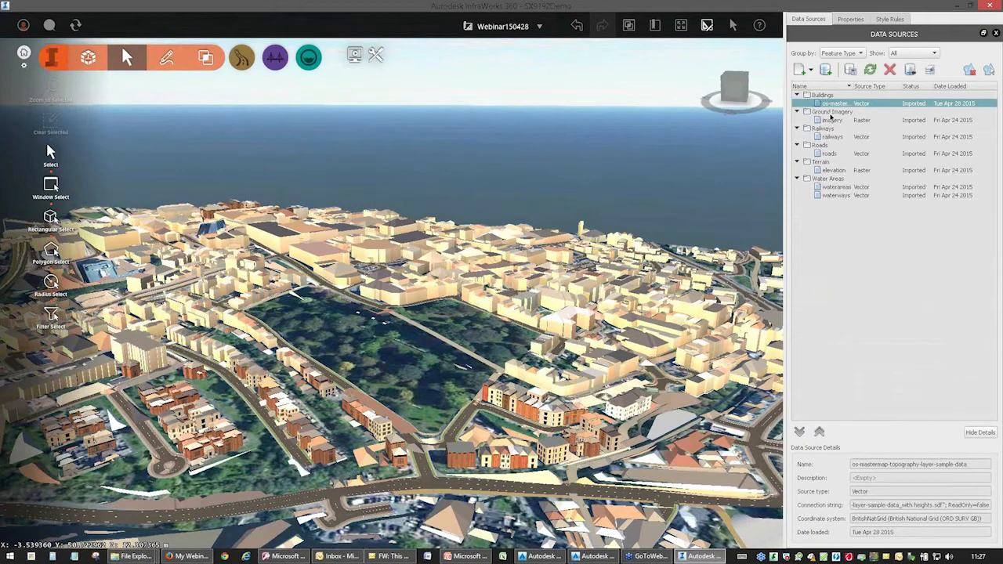
left_click_drag(412, 369, 399, 407)
scroll(355, 235, "up", 4)
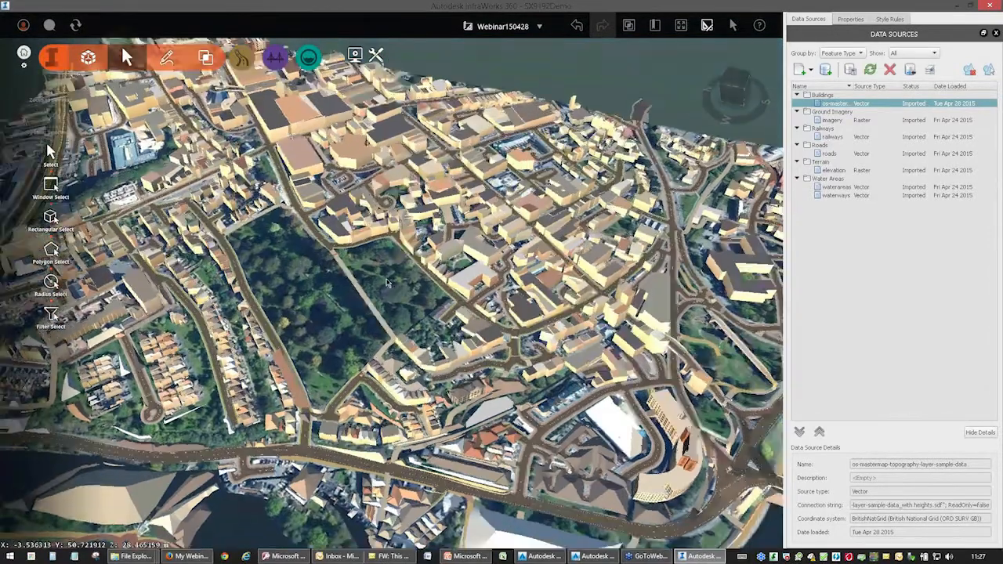
left_click_drag(370, 300, 389, 270)
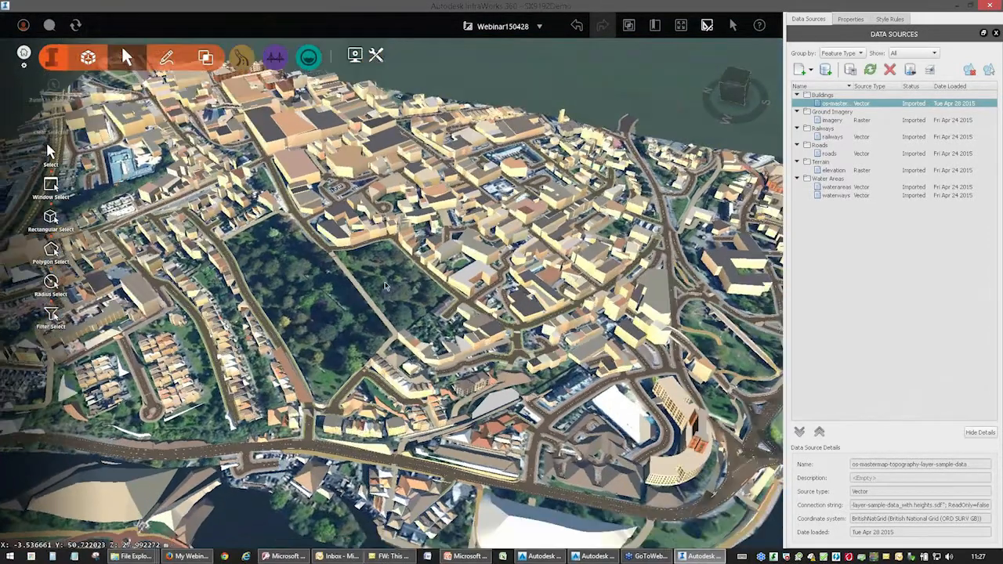
double_click(835, 104)
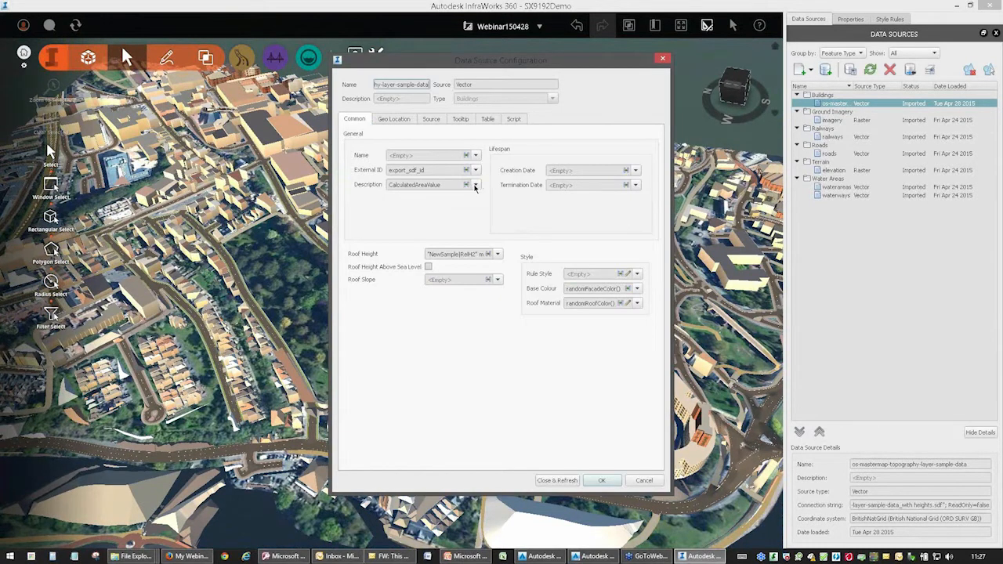
left_click(475, 185)
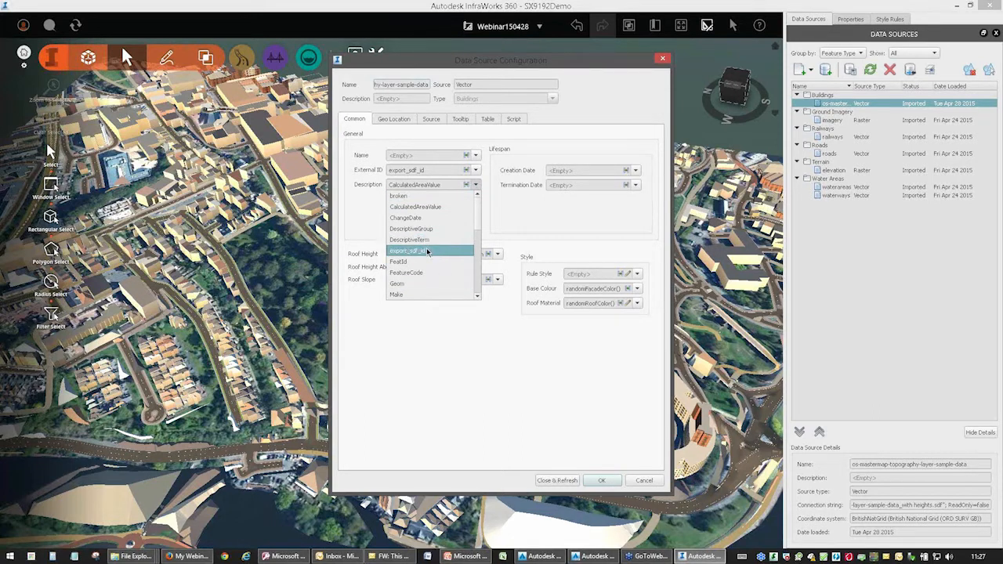
scroll(428, 262, "down", 4)
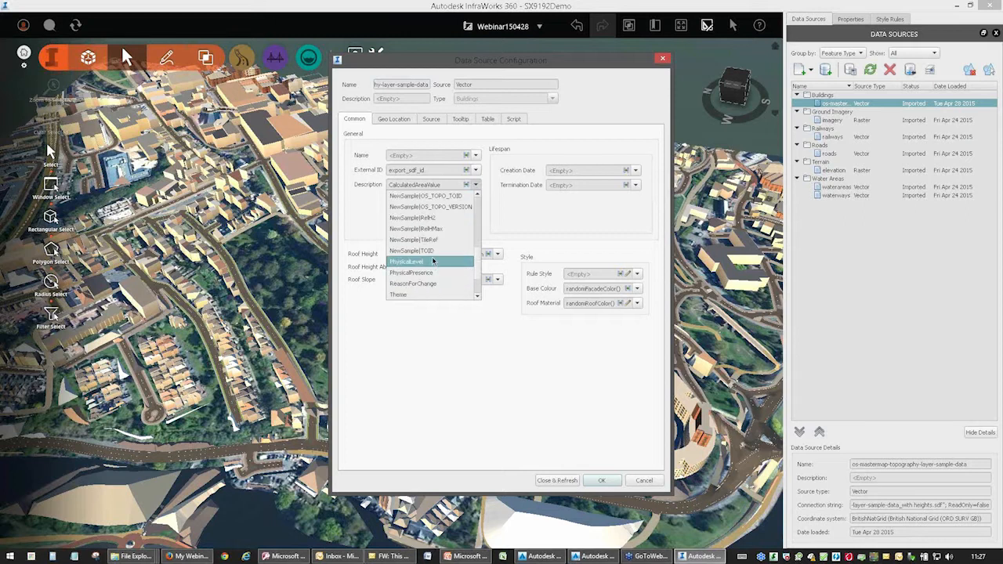
scroll(428, 228, "down", 1)
left_click(427, 219)
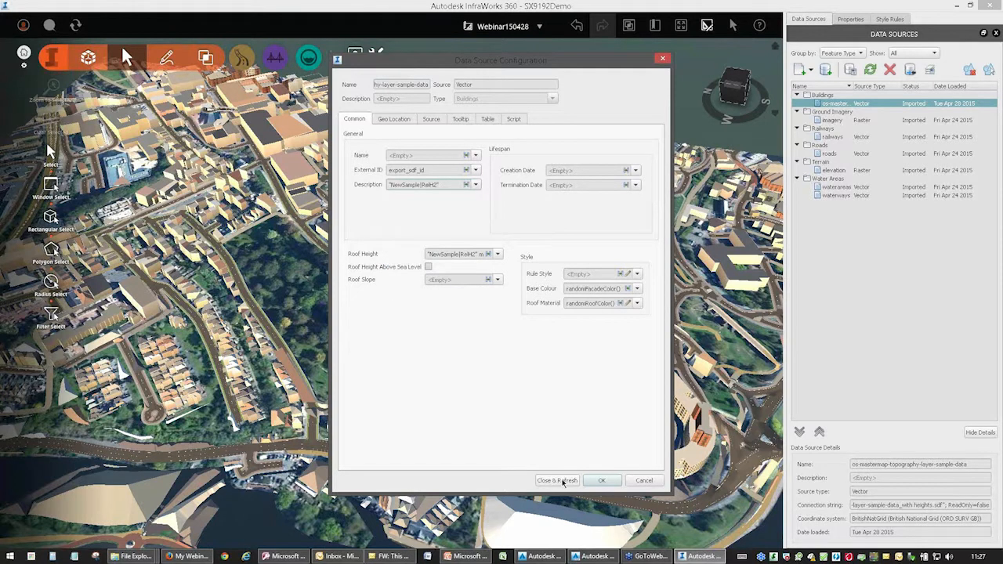
left_click(557, 480)
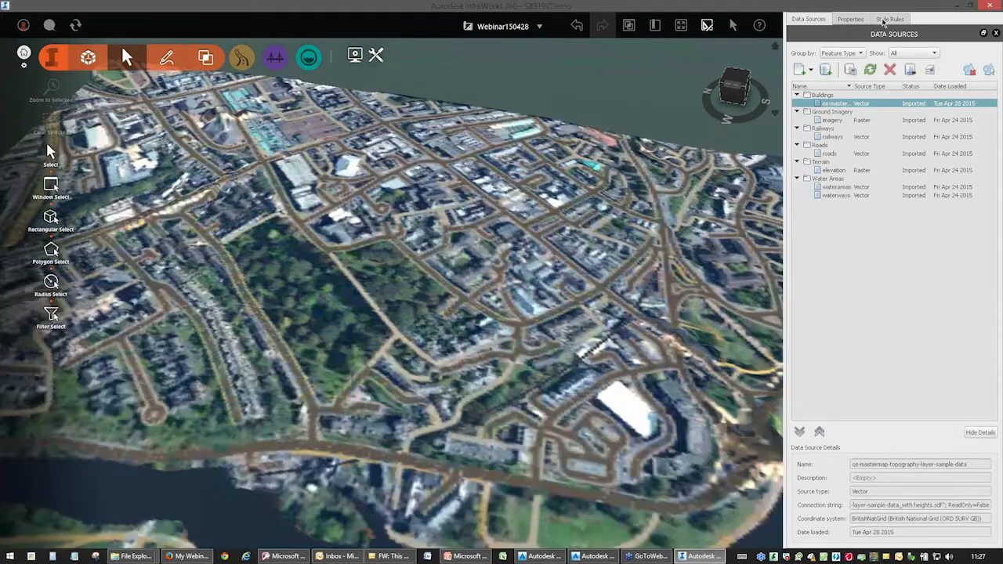
Run the Random_Facia style rule on the refreshed buildings and inspect the resulting facades up close.
left_click(888, 19)
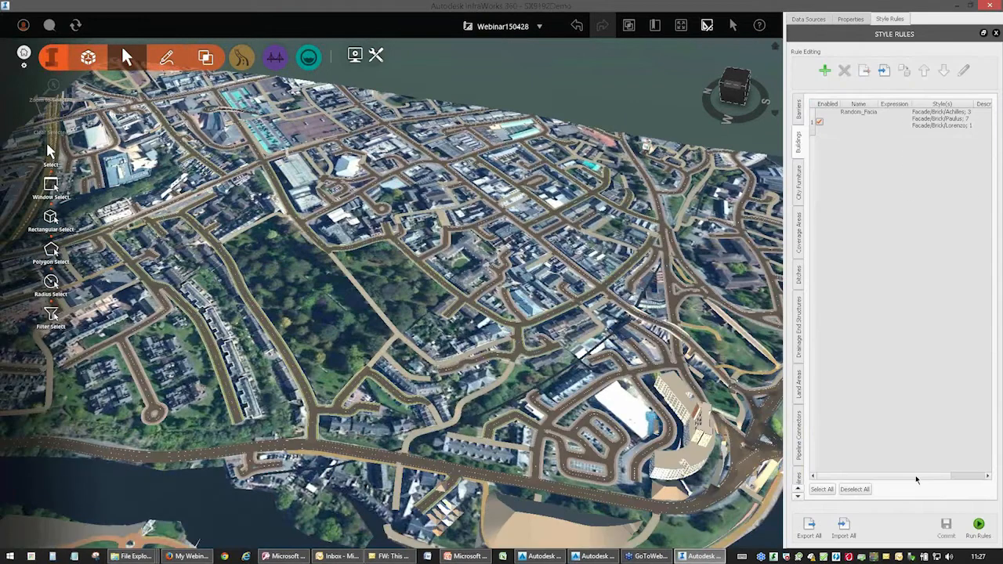
left_click(979, 526)
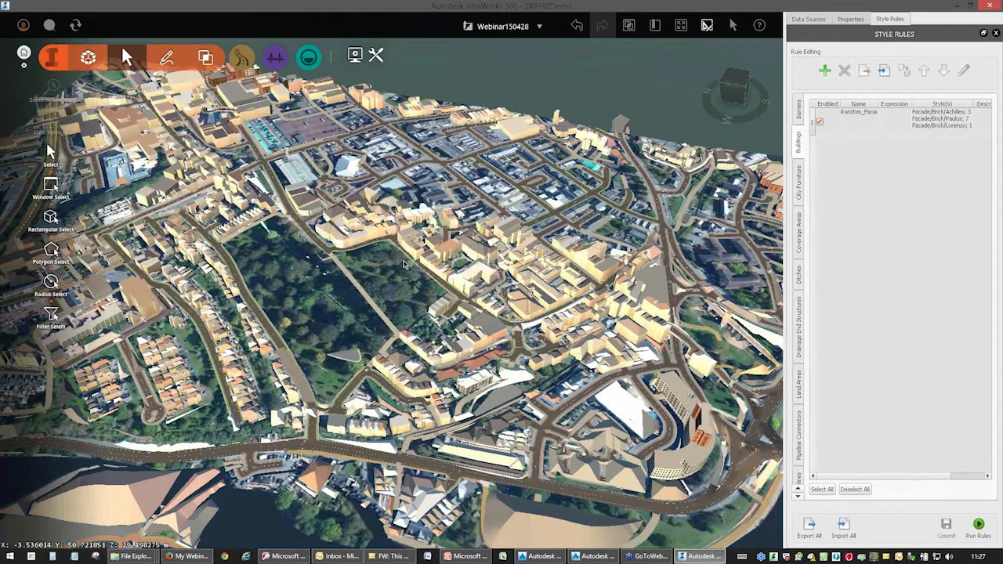
left_click_drag(404, 263, 243, 341)
scroll(472, 407, "up", 5)
scroll(473, 406, "up", 3)
left_click_drag(473, 407, 478, 337)
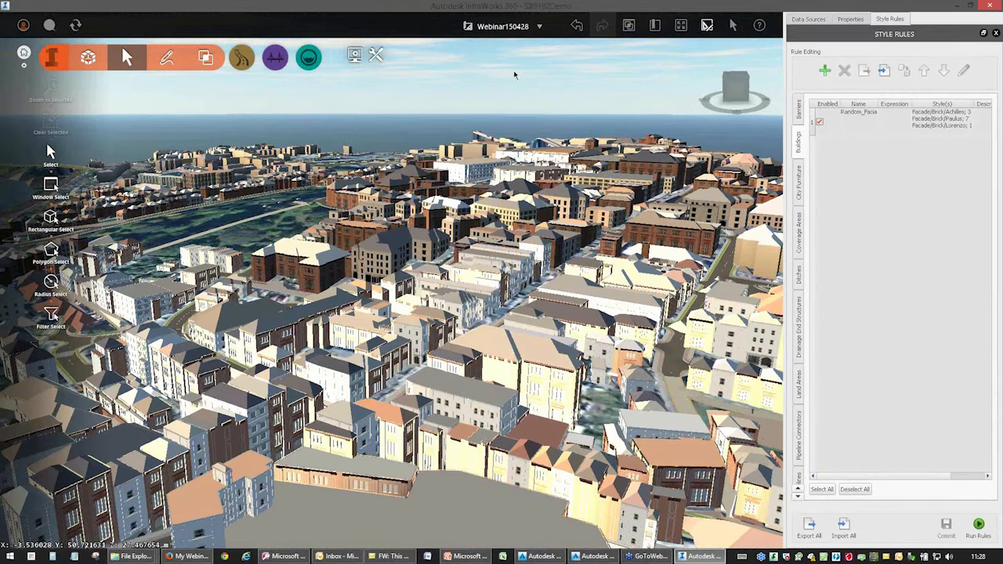
Remove the roads data source and its associated features from the model.
left_click(808, 18)
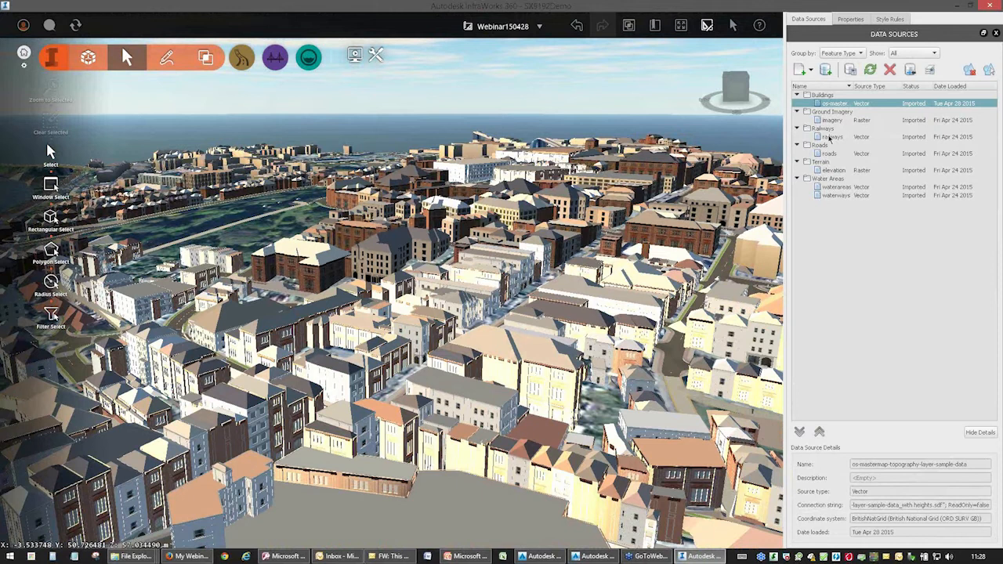
left_click(829, 137)
left_click(831, 154)
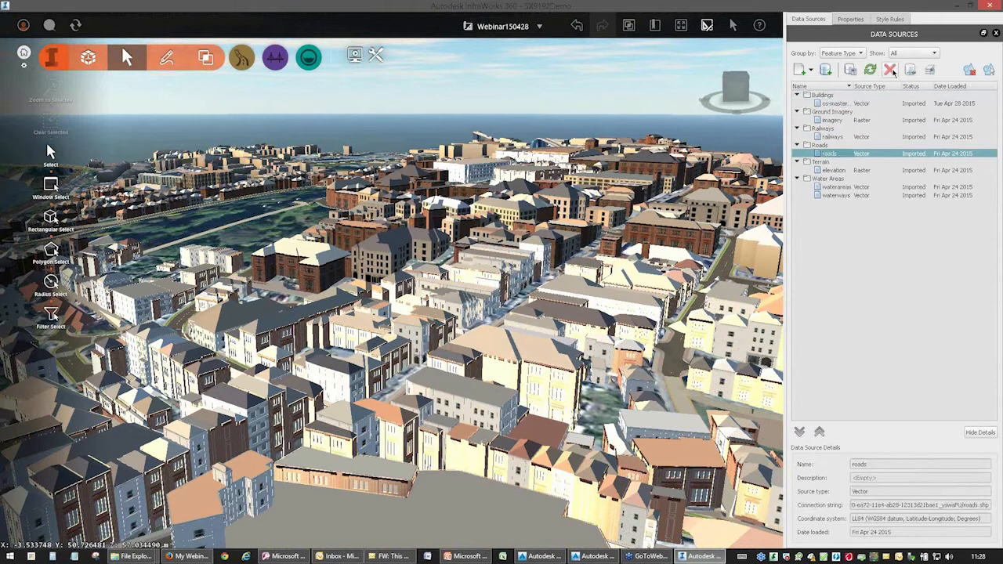
left_click(891, 71)
left_click(530, 291)
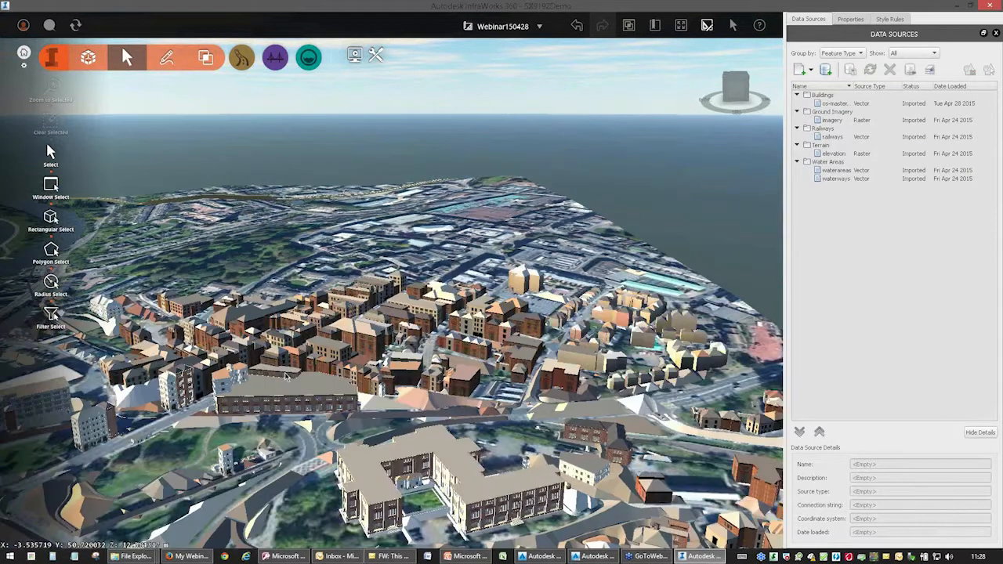
Delete the false bridge building shapes spanning the river, including the ring-shaped outline joining the two crossings.
middle_click_drag(280, 368, 501, 295)
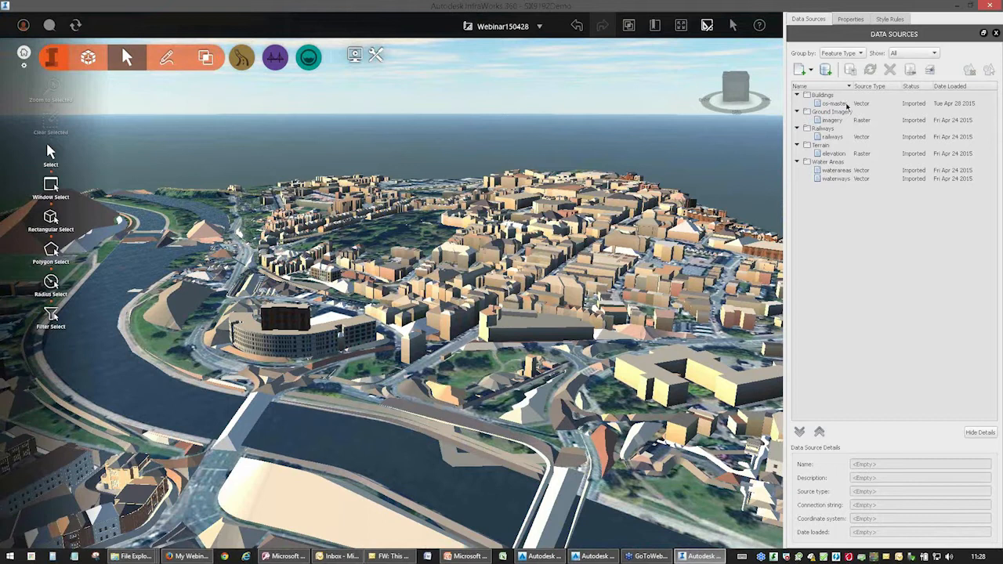
left_click(259, 408)
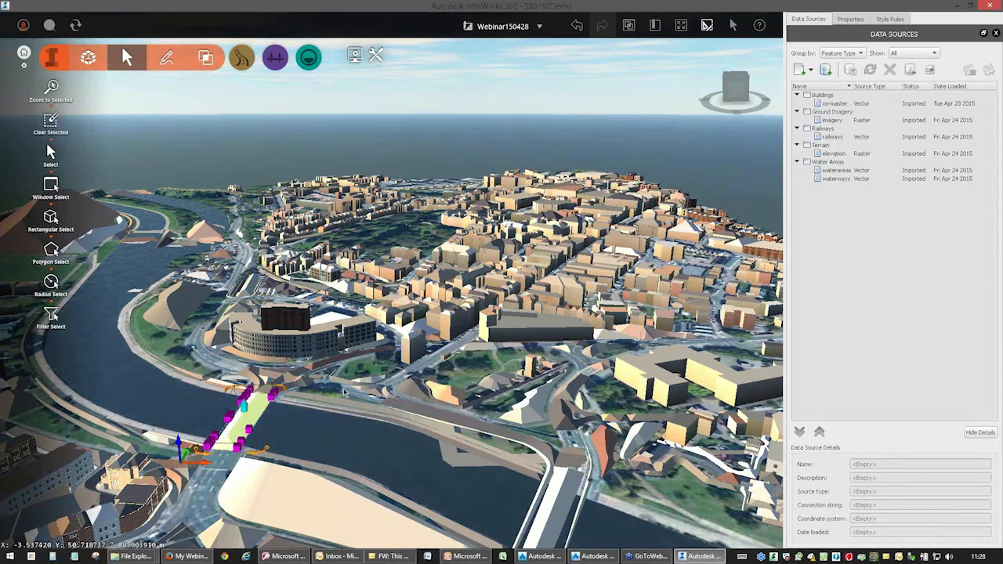
left_click(557, 502)
left_click(544, 503)
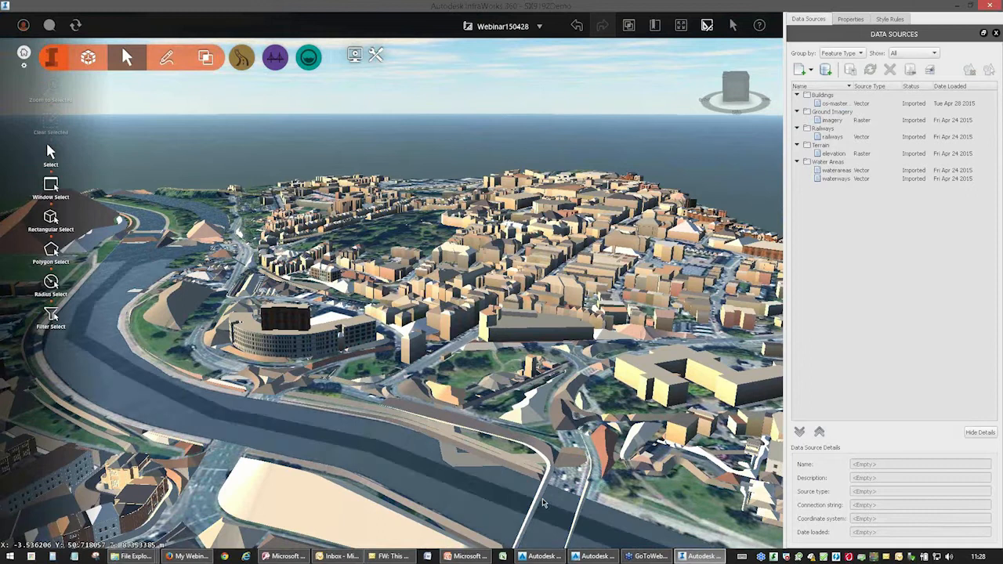
left_click(584, 506)
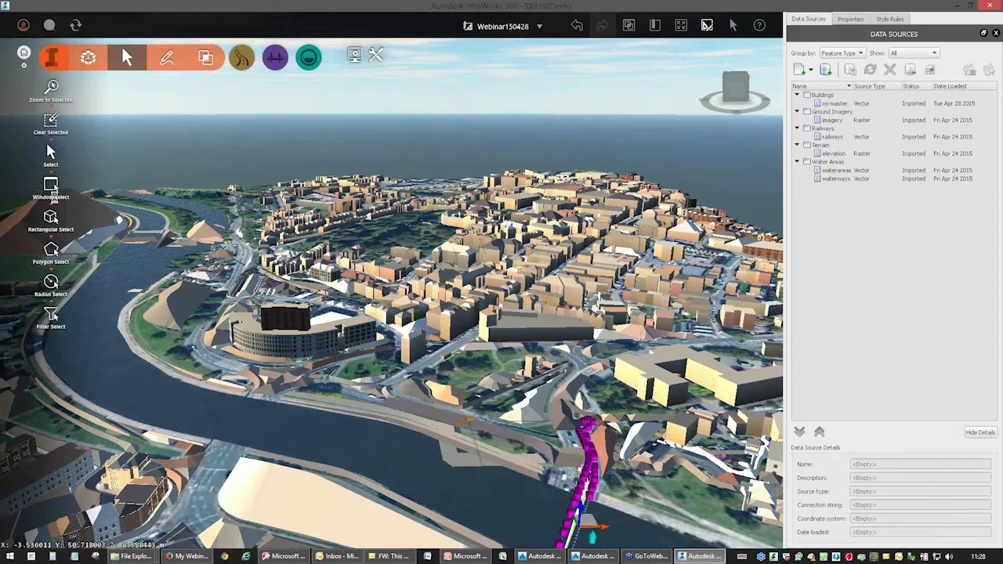
Delete the large pyramid-shaped false building on the riverside playing field and the false shapes between it and the river.
left_click(50, 218)
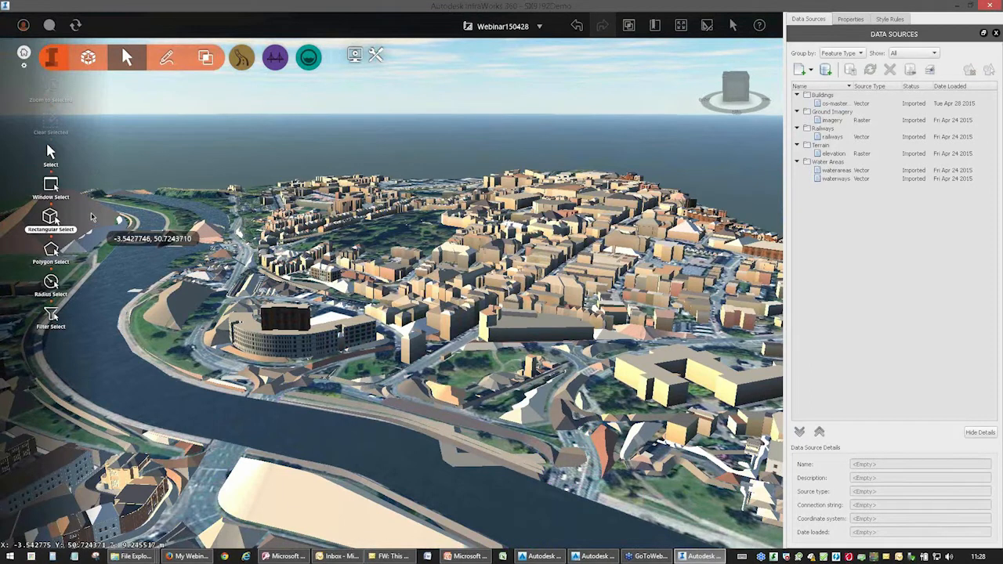
left_click(52, 156)
right_click_drag(271, 263, 444, 267)
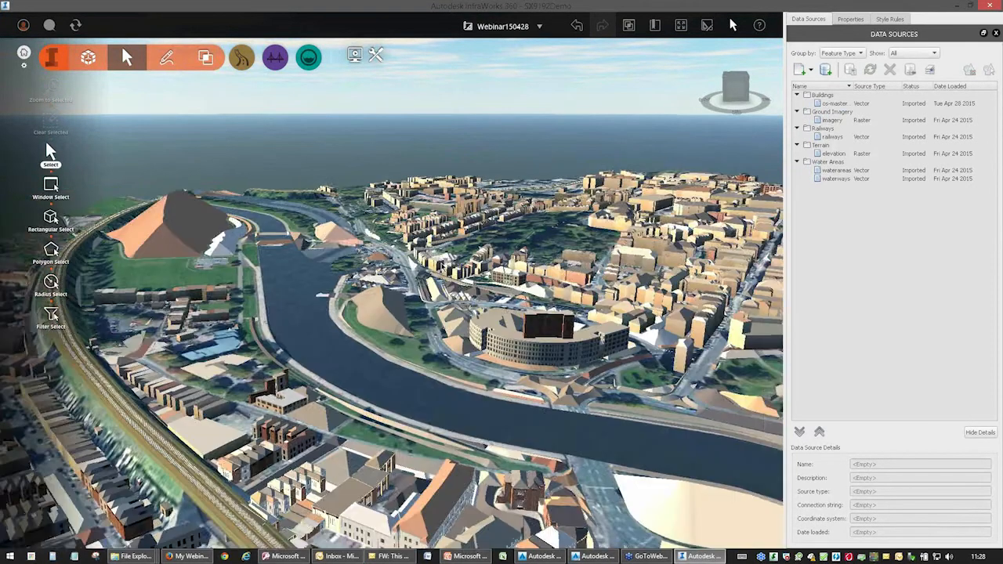
left_click(188, 217)
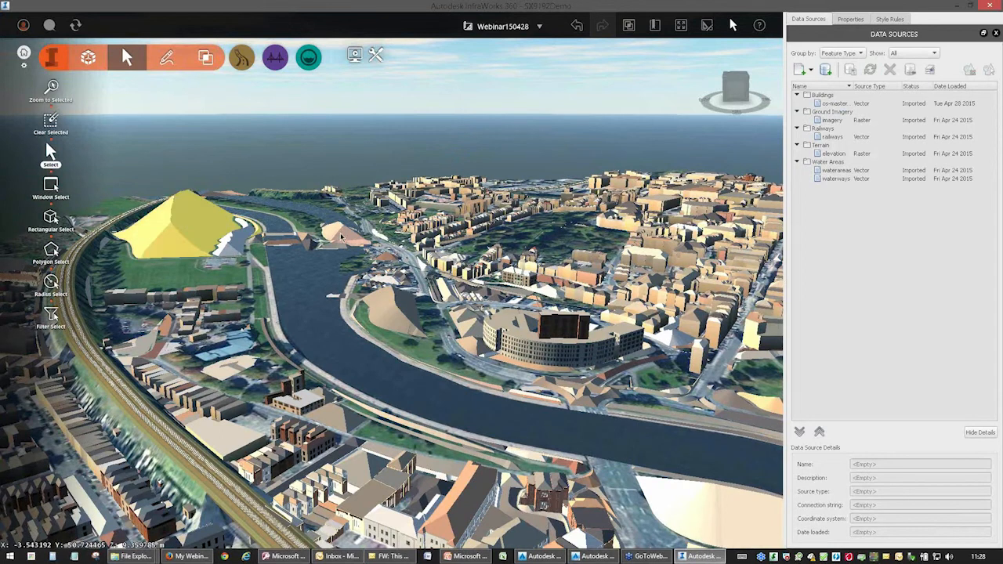
key("Delete")
left_click(237, 246)
key("Delete")
left_click(283, 243)
key("Delete")
Delete the remaining false building shapes lying across the river near the weir at the end of the playing field.
left_click(330, 244)
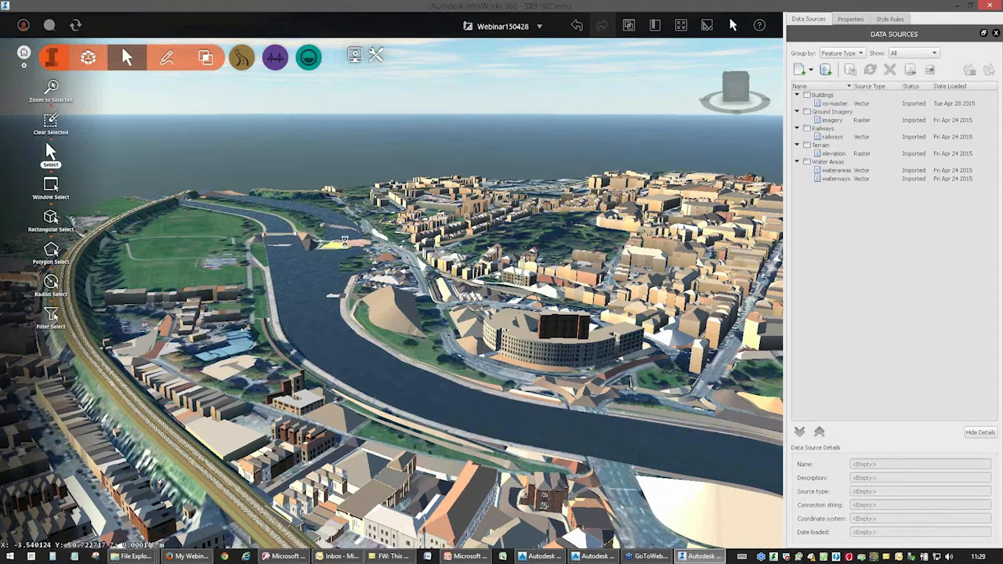
key("Delete")
left_click(354, 245)
key("Delete")
left_click(341, 227)
key("Delete")
left_click(284, 236)
key("Delete")
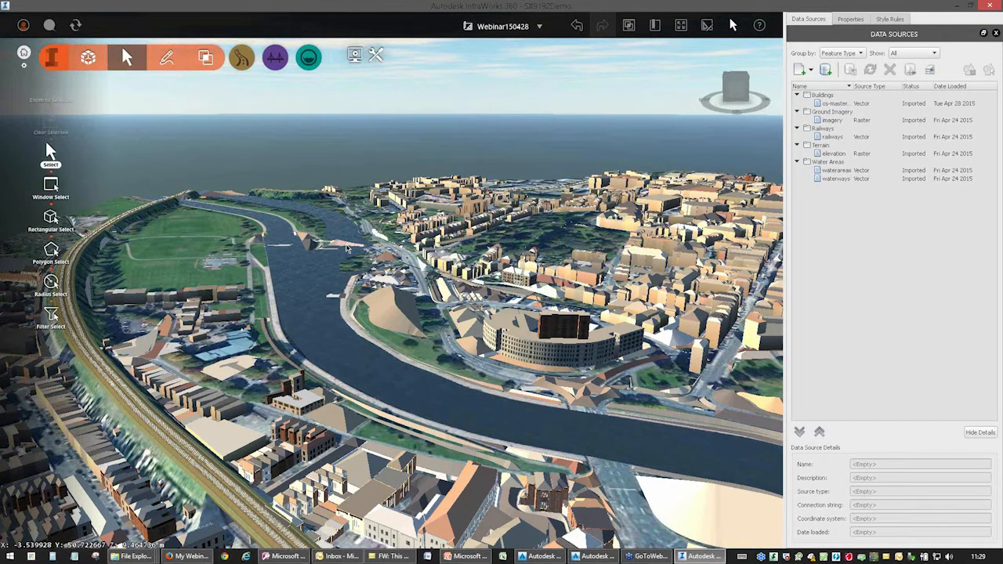
Delete the raised Great Western Main Line railway segments running beside the terraced houses.
left_click(106, 380)
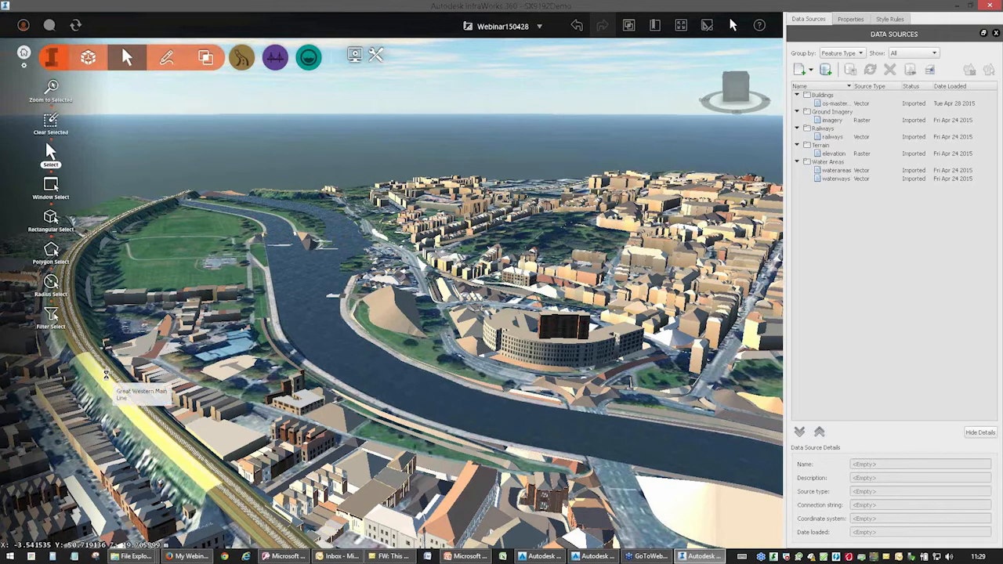
key("Delete")
left_click(112, 377)
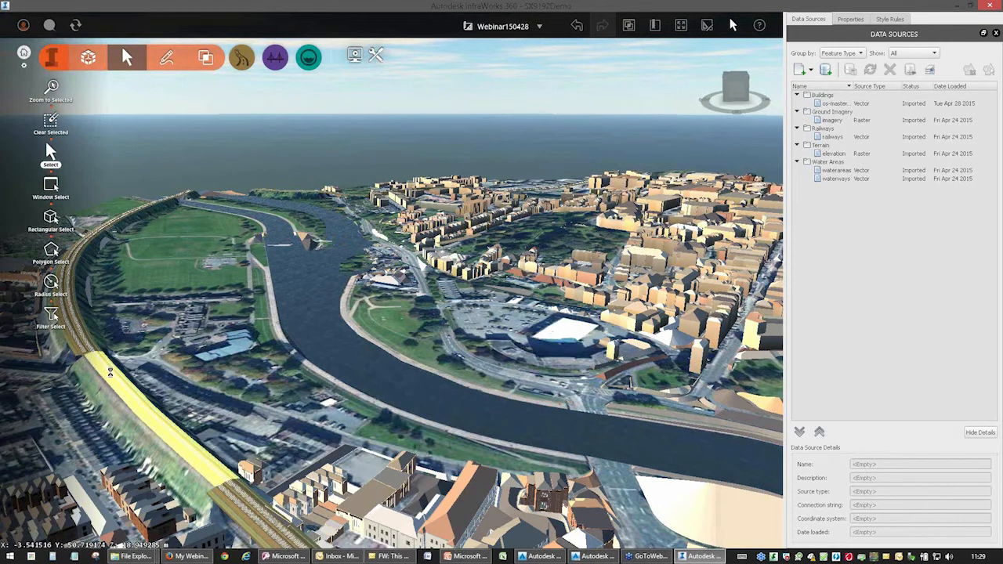
key("Delete")
left_click(86, 345)
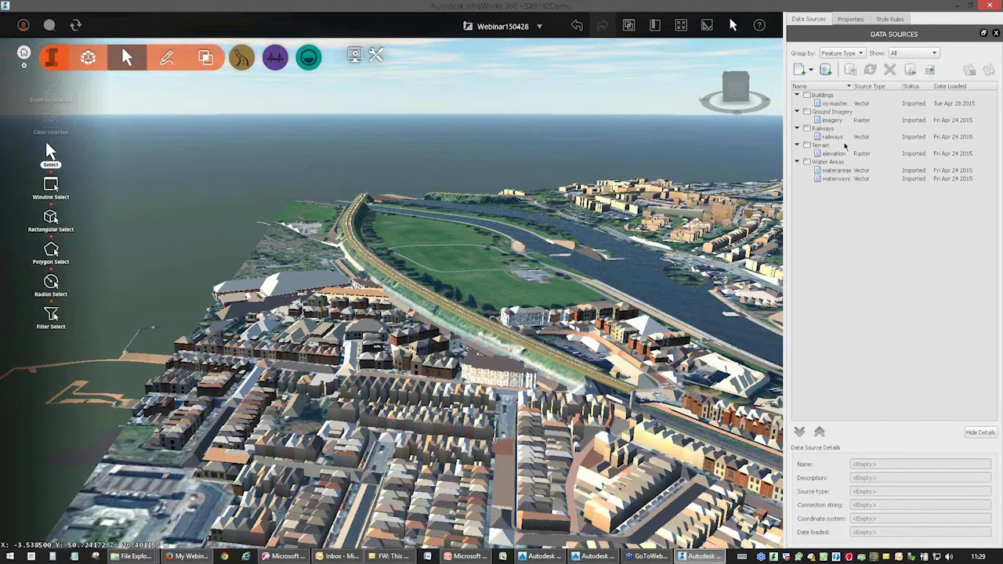
Remove the railways data source and its associated features from the model.
right_click(841, 137)
left_click(892, 71)
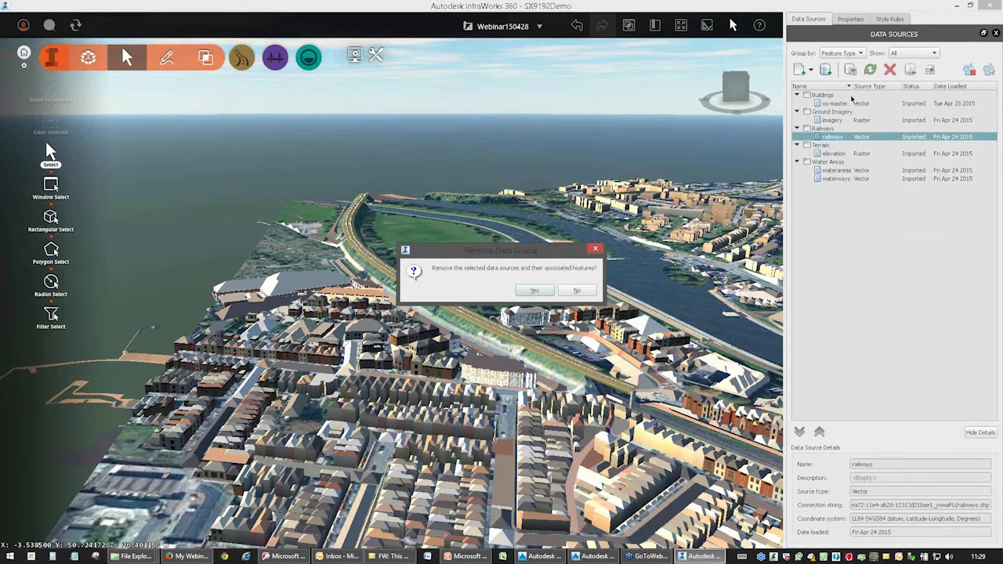
left_click(535, 291)
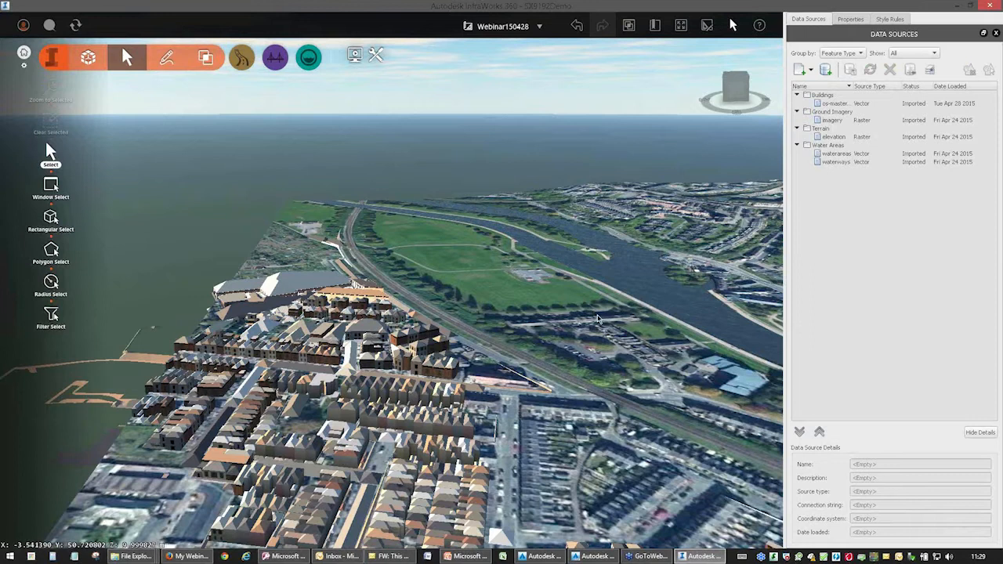
Delete the pyramid-shaped false building in the riverside park and the large pale shape on the opposite bank.
middle_click_drag(514, 282, 337, 255)
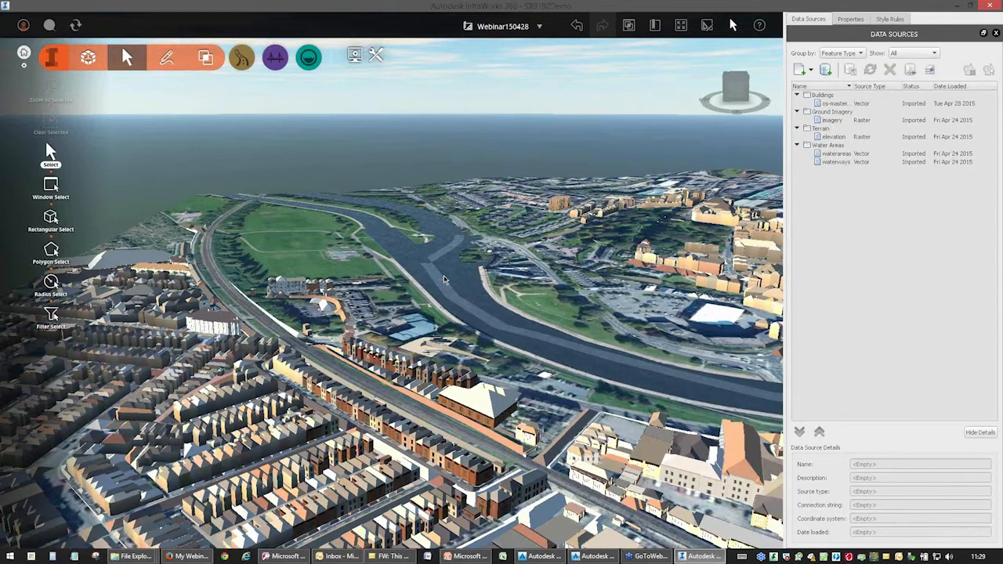
middle_click_drag(508, 332, 328, 319)
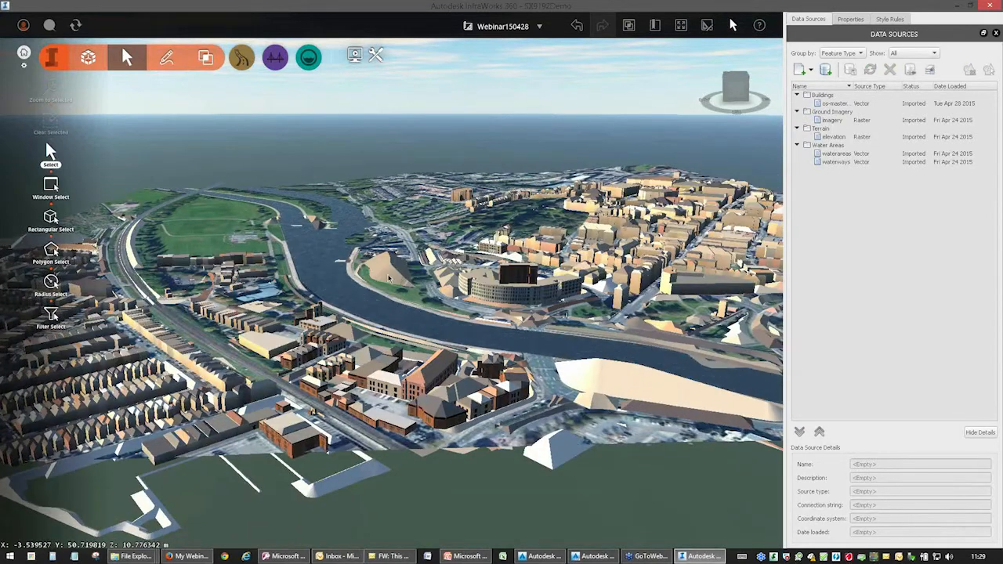
left_click(390, 275)
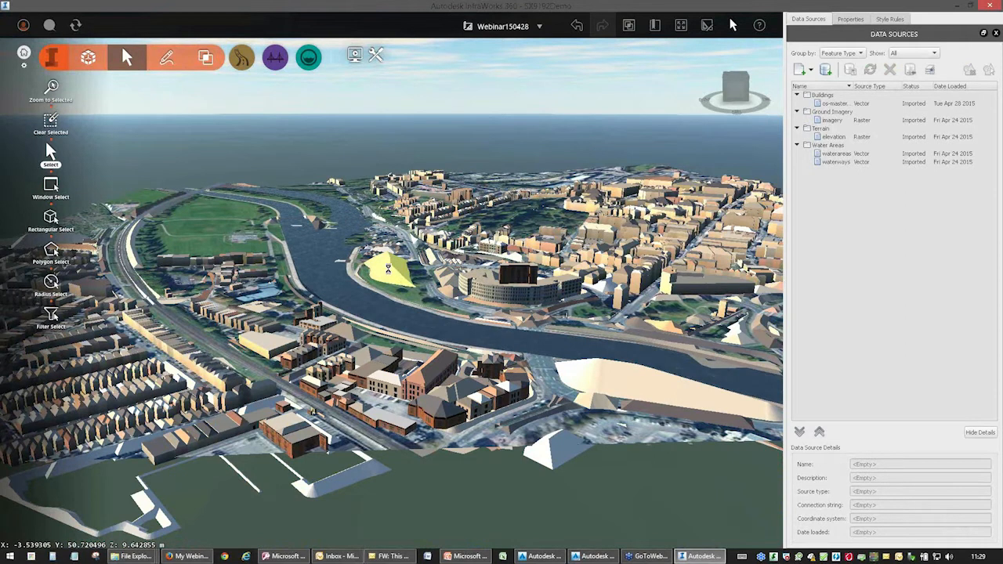
left_click(571, 362)
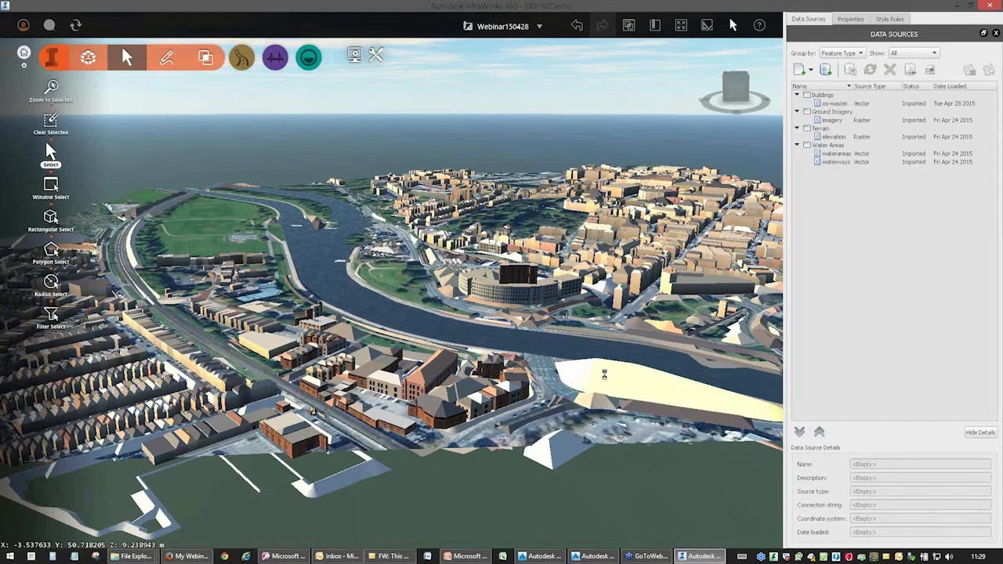
key("Delete")
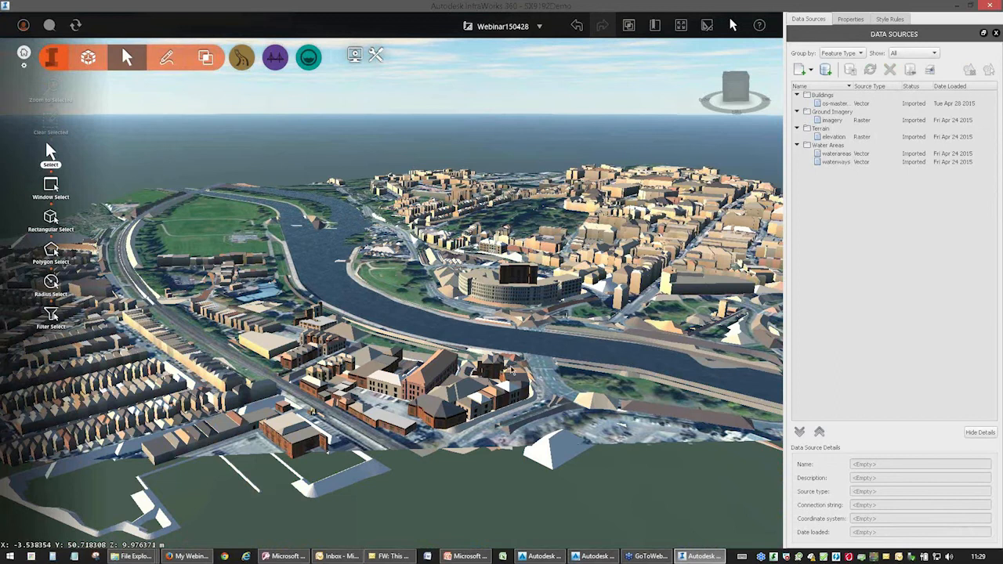
Delete the curved false shape and the large irregular roof shape among the buildings between the railway and the river.
middle_click_drag(375, 323, 429, 457)
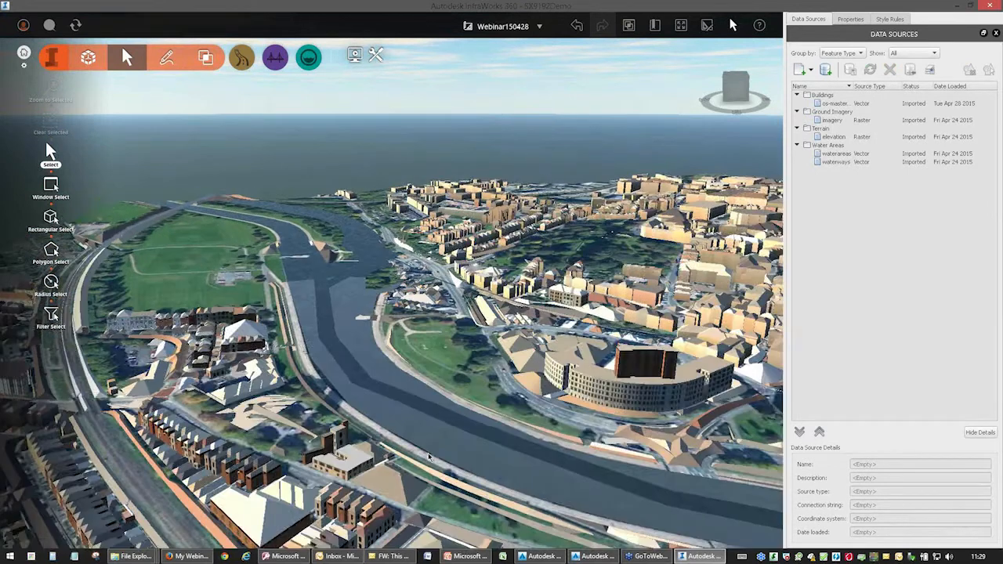
left_click(182, 381)
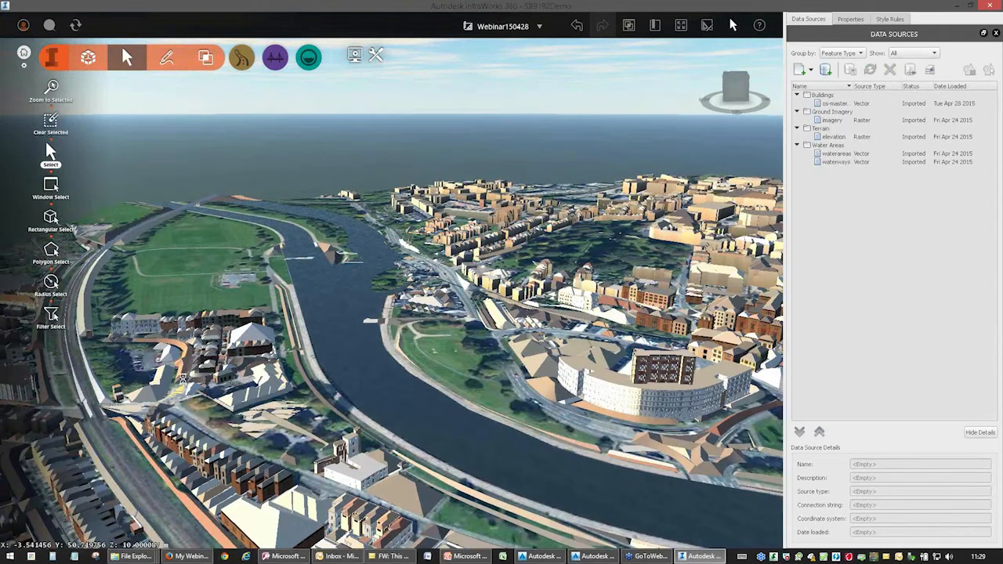
key("Delete")
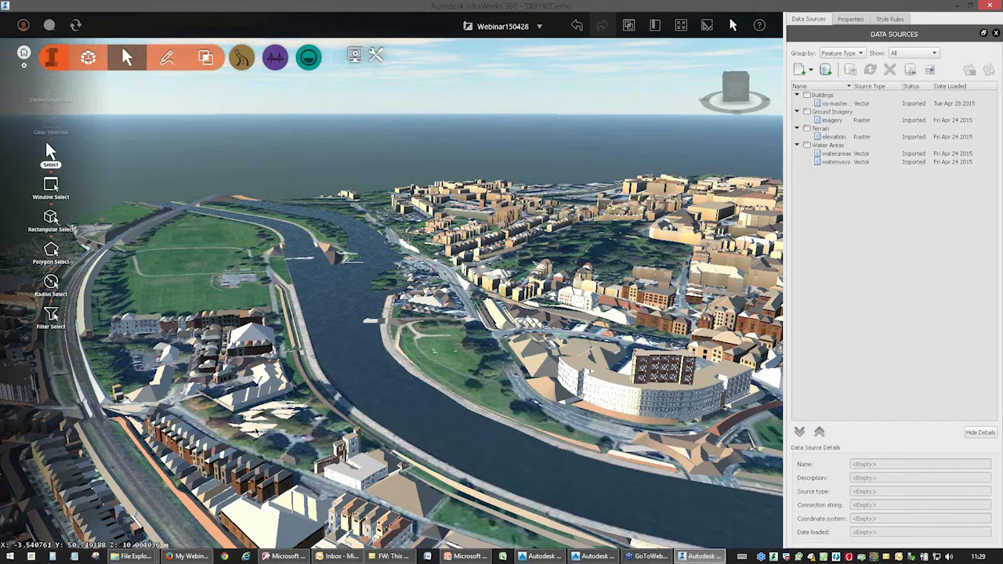
left_click(253, 429)
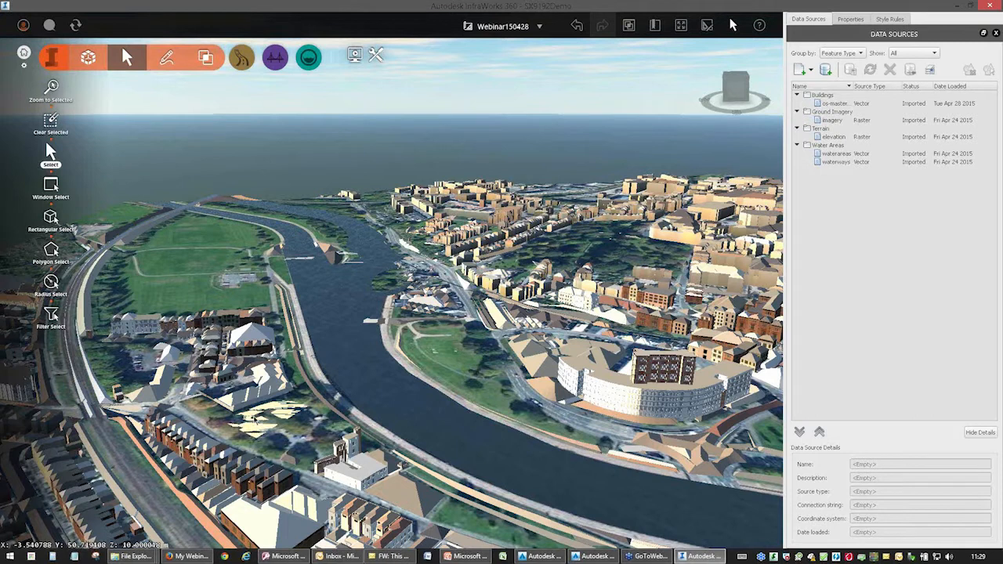
left_click(265, 386)
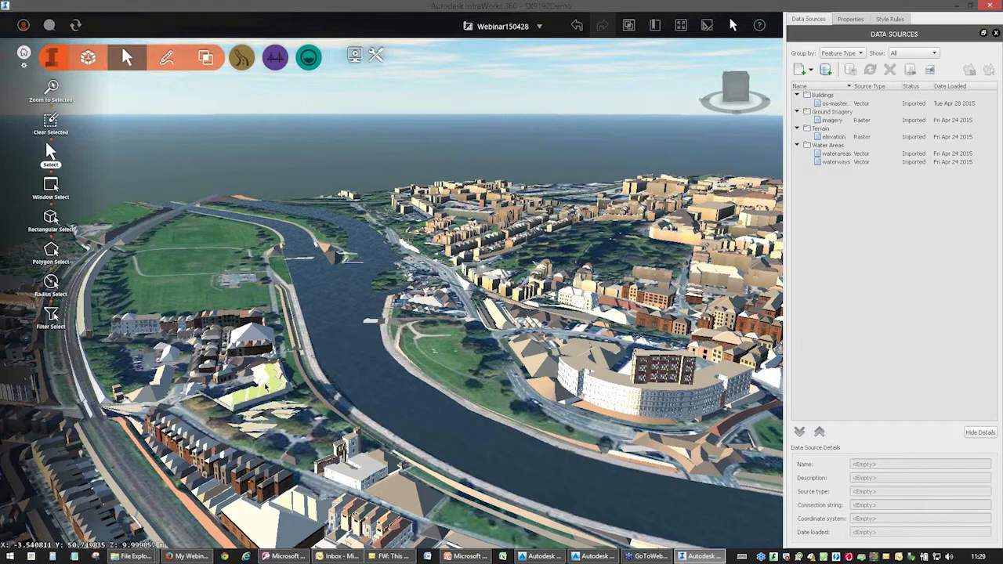
key("Delete")
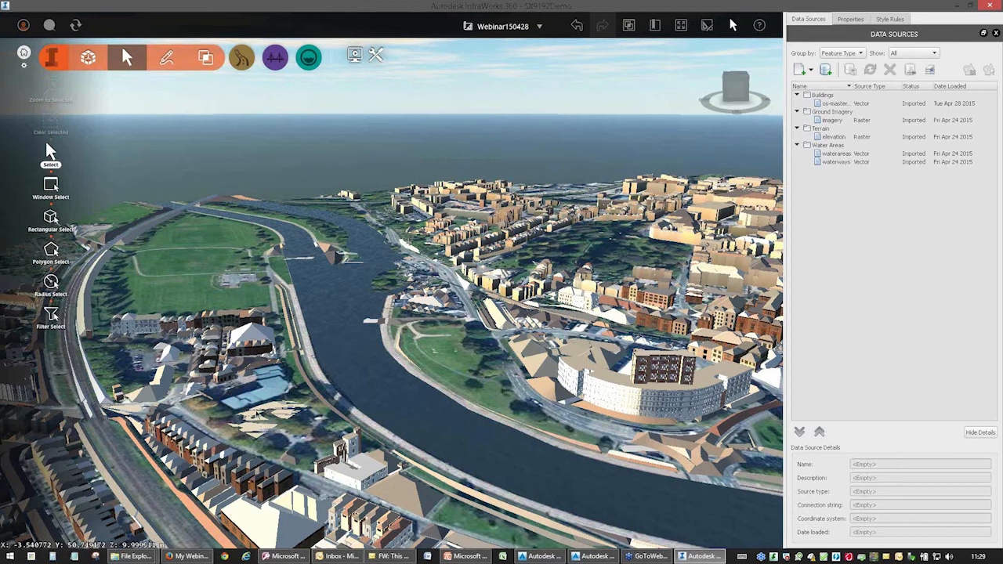
middle_click_drag(396, 339, 343, 282)
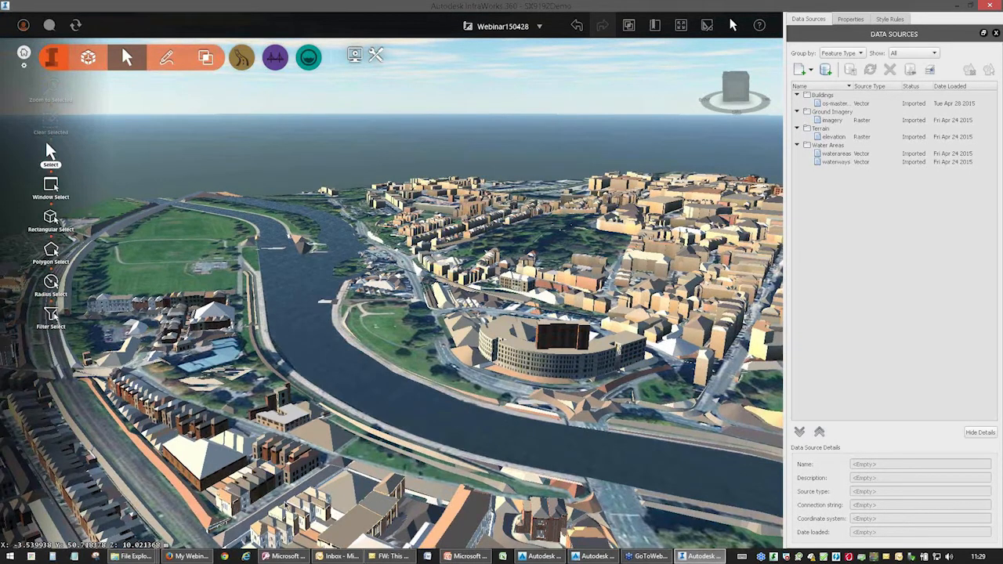
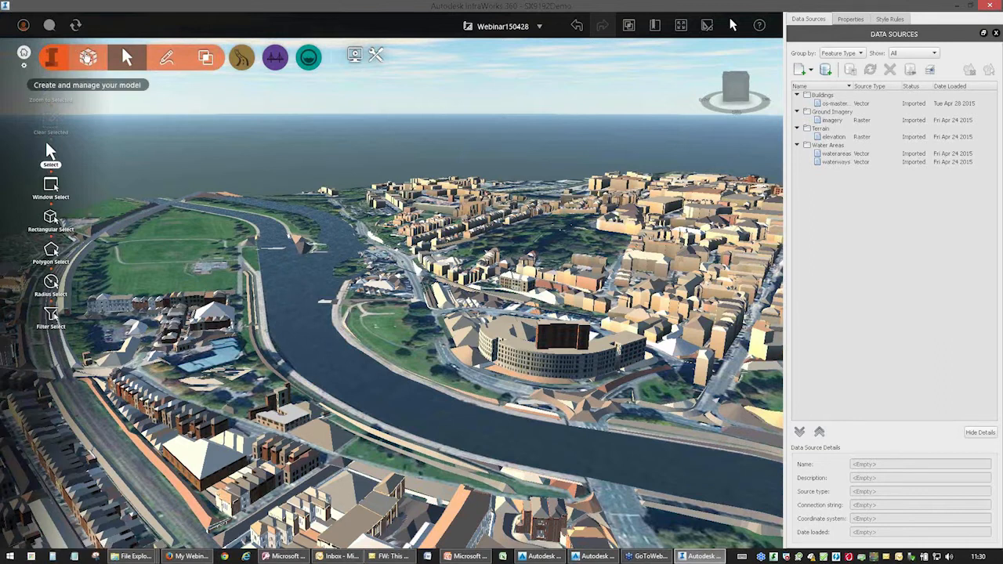
Create a new road style catalogue named Webinar inside the Street catalogue of the style palette.
left_click(87, 56)
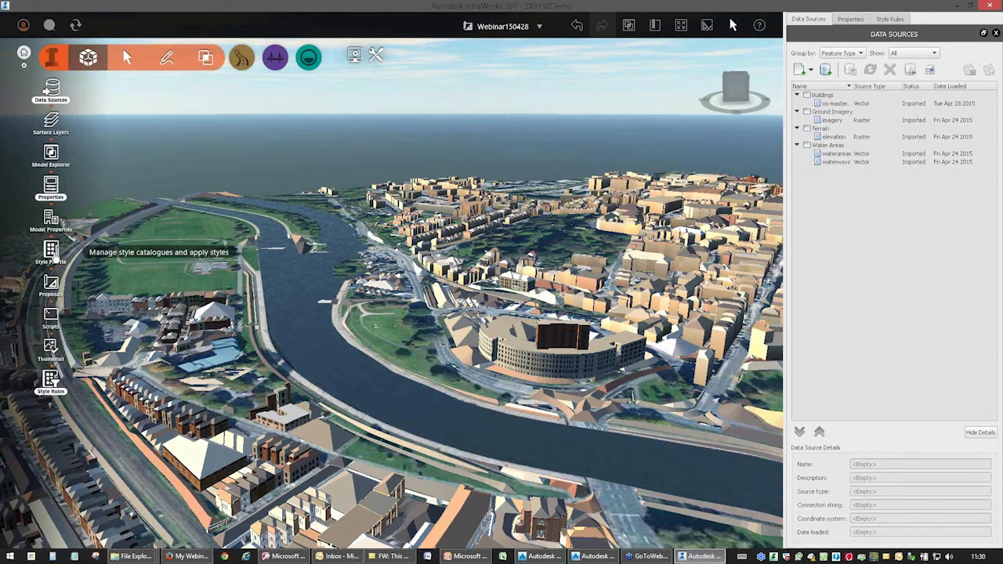
left_click(51, 250)
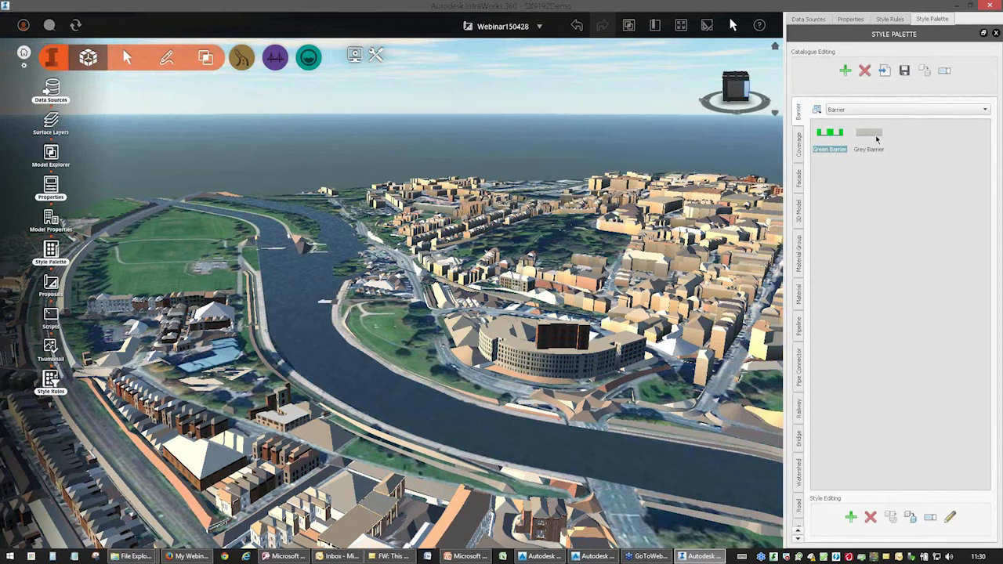
left_click(798, 508)
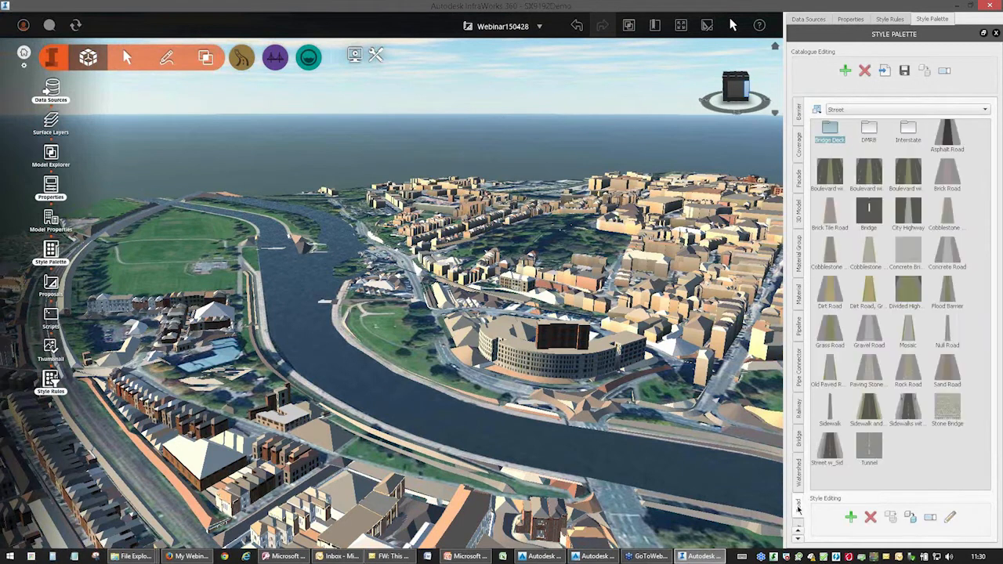
double_click(868, 131)
double_click(909, 129)
double_click(829, 130)
double_click(828, 130)
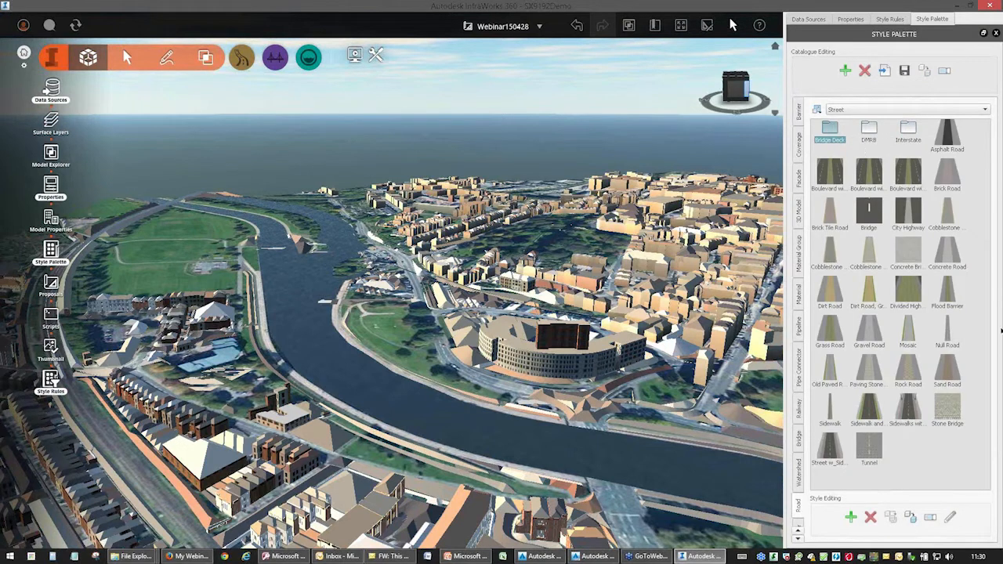
left_click(844, 72)
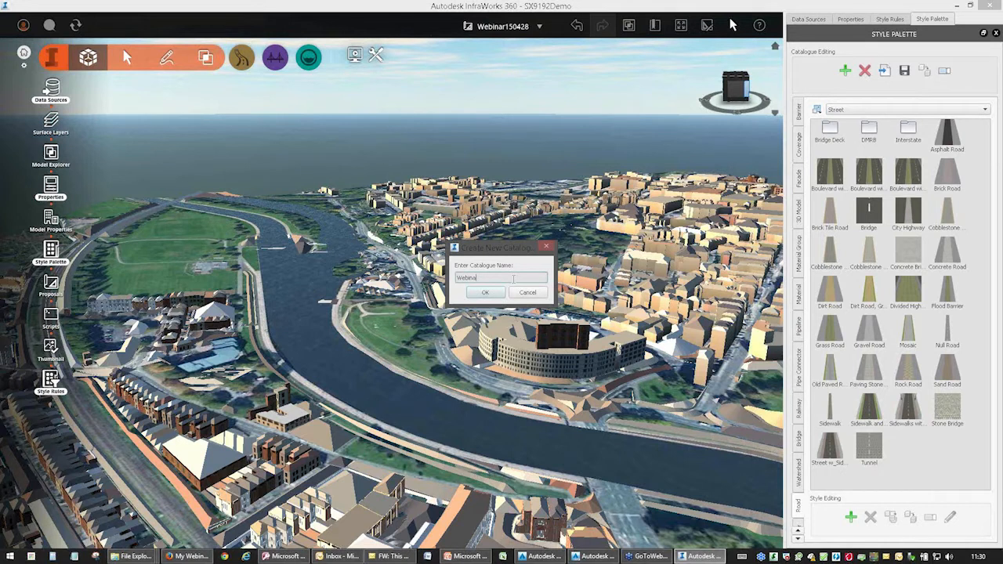
type("Webinar")
left_click(485, 292)
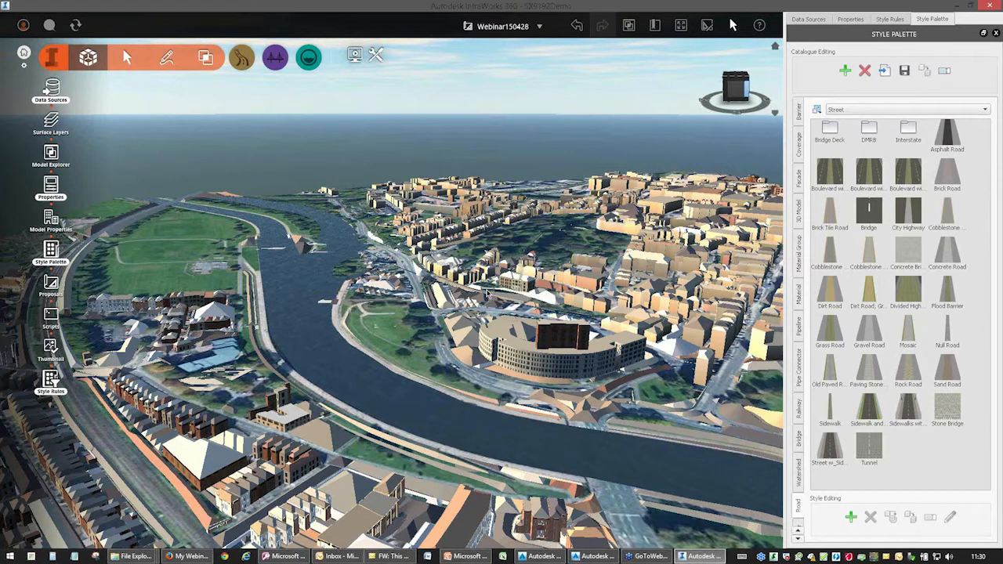
Copy the Street w_Sidewalk road style into the Street/Webinar catalogue.
double_click(827, 135)
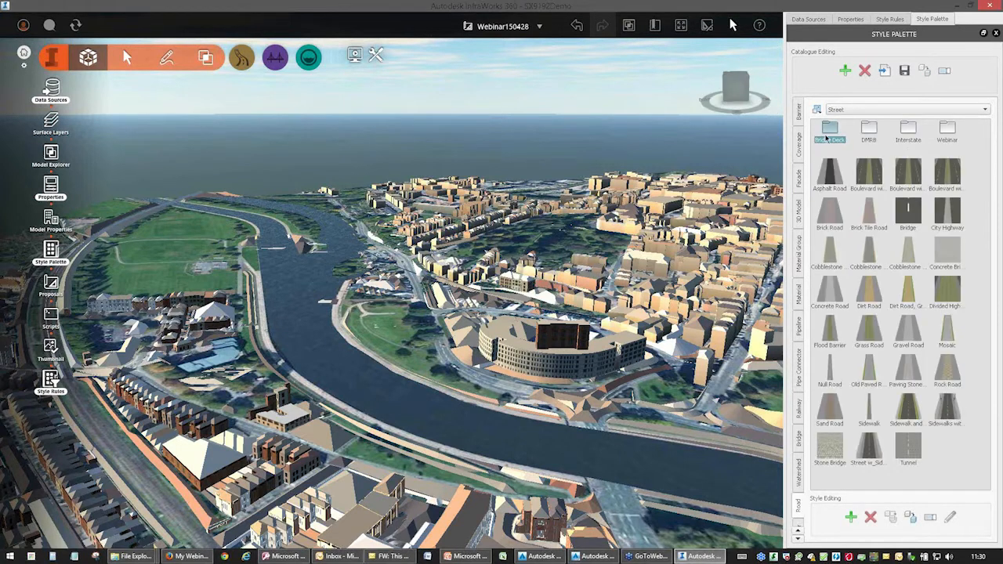
left_click(951, 131)
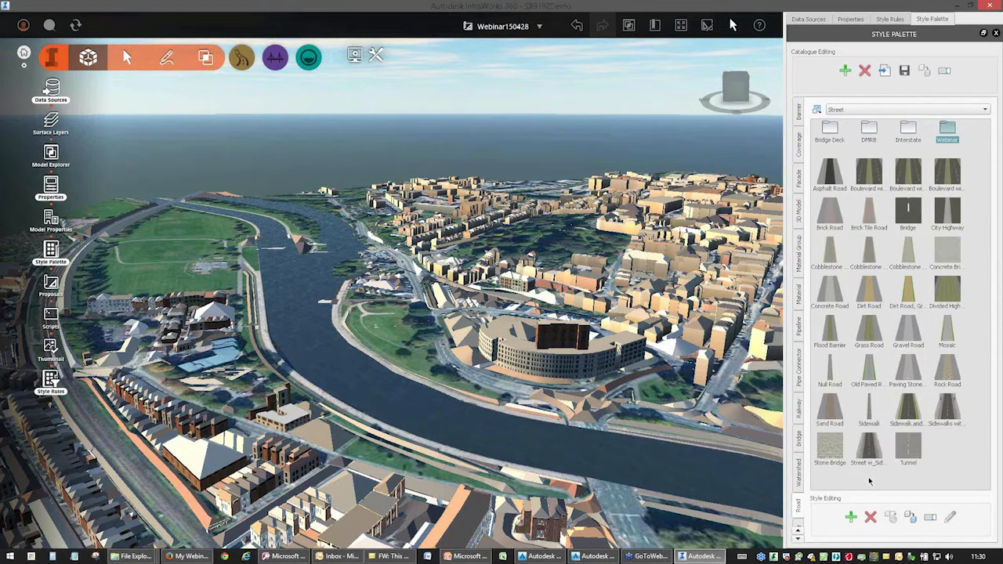
left_click(867, 451)
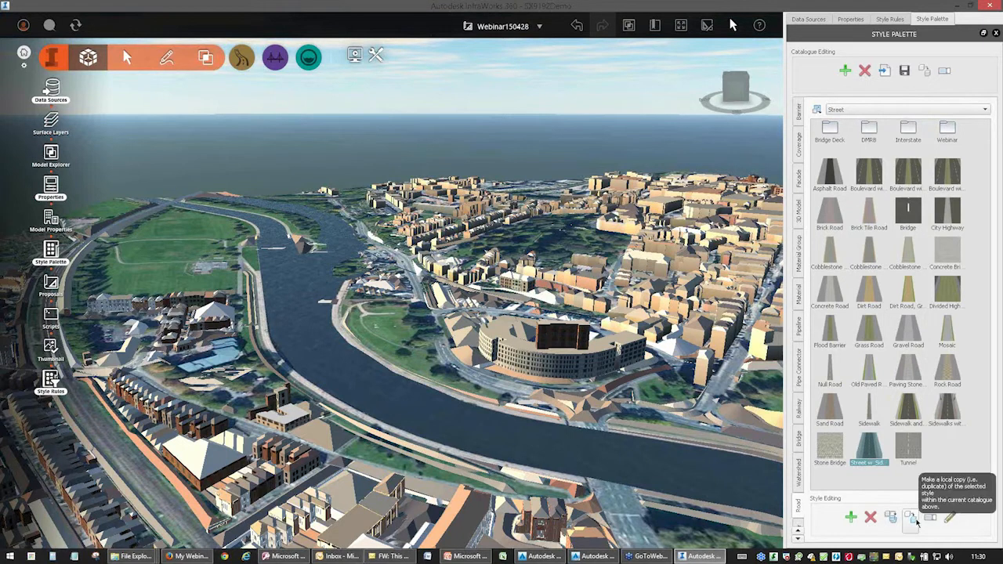
left_click(888, 519)
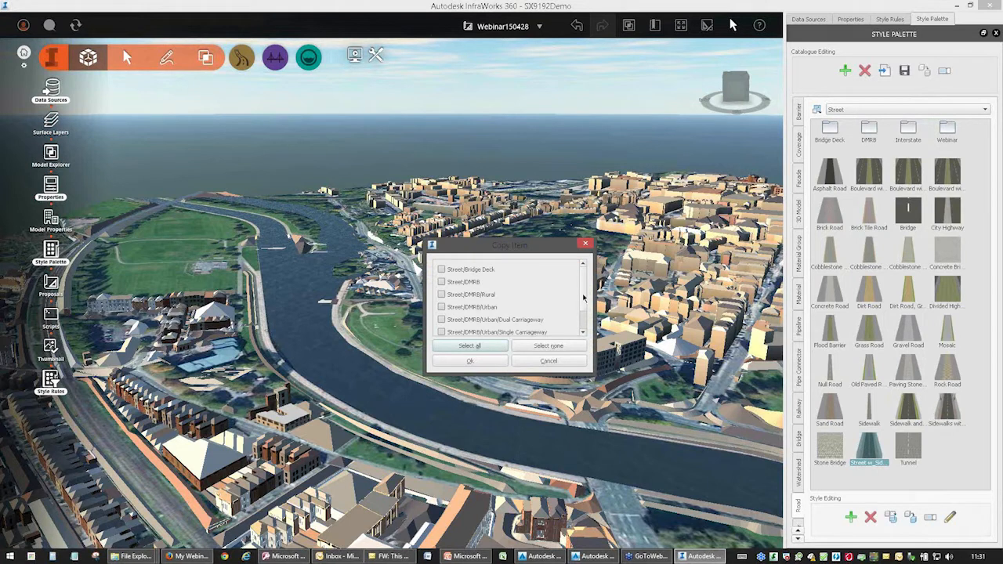
left_click_drag(583, 297, 581, 320)
left_click(442, 328)
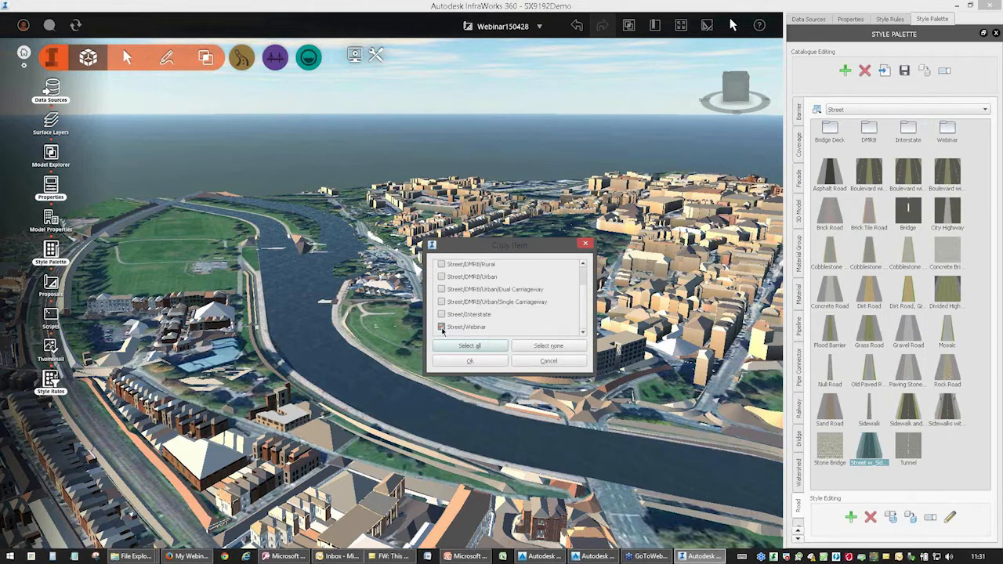
left_click(474, 361)
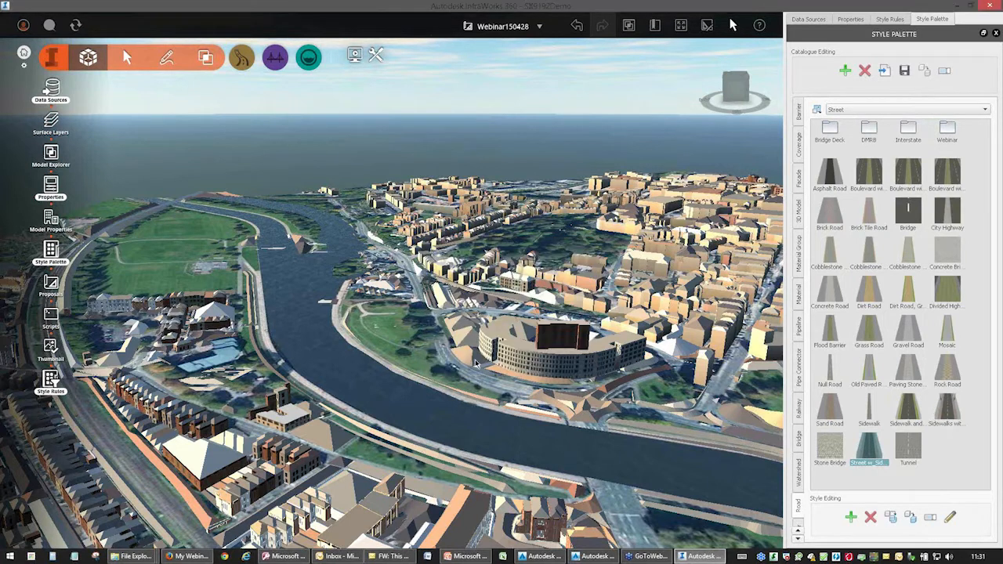
Rename the copied road style in the Street/Webinar catalogue as DMRB_ARoad.
double_click(946, 133)
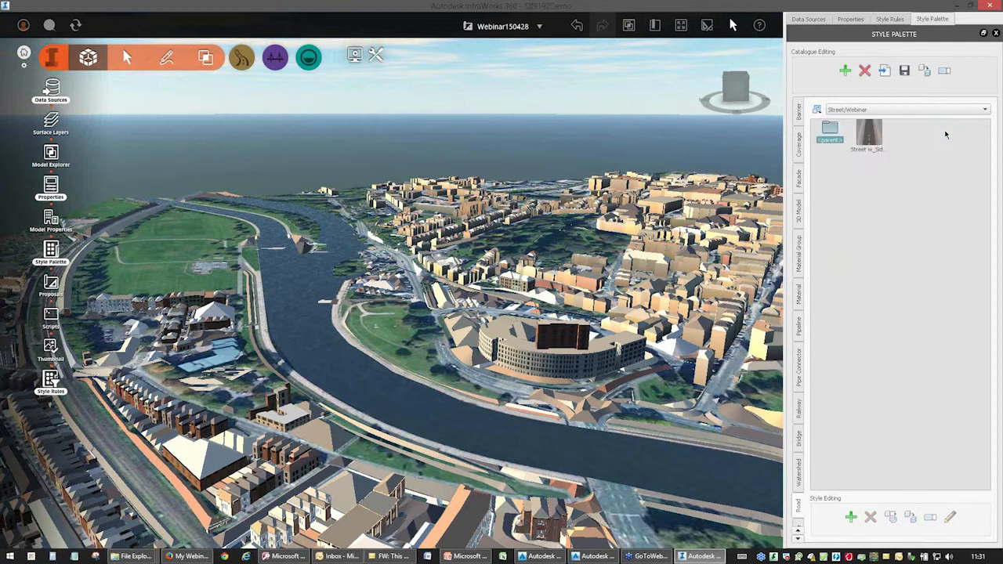
left_click(872, 149)
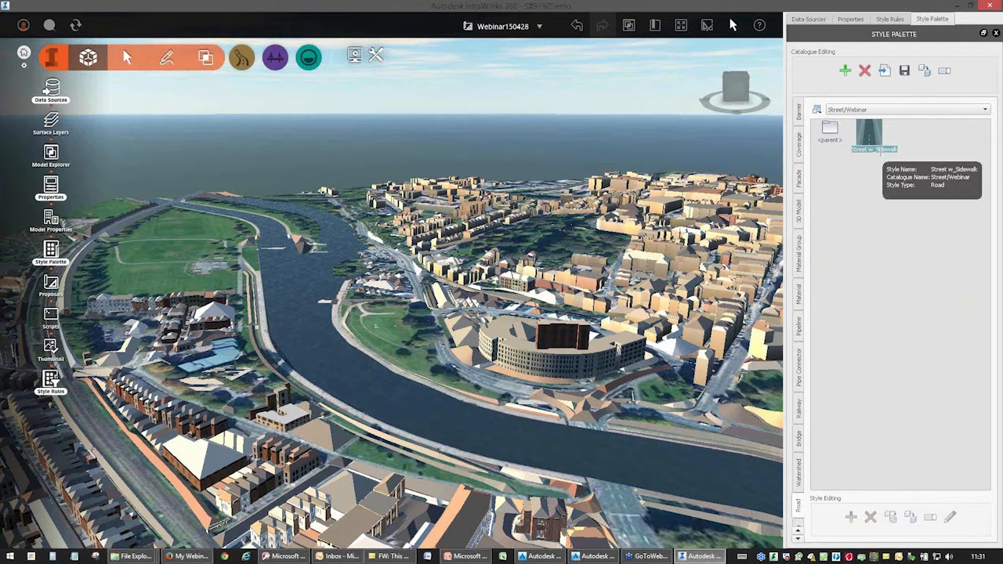
type("DMRB_ARoad")
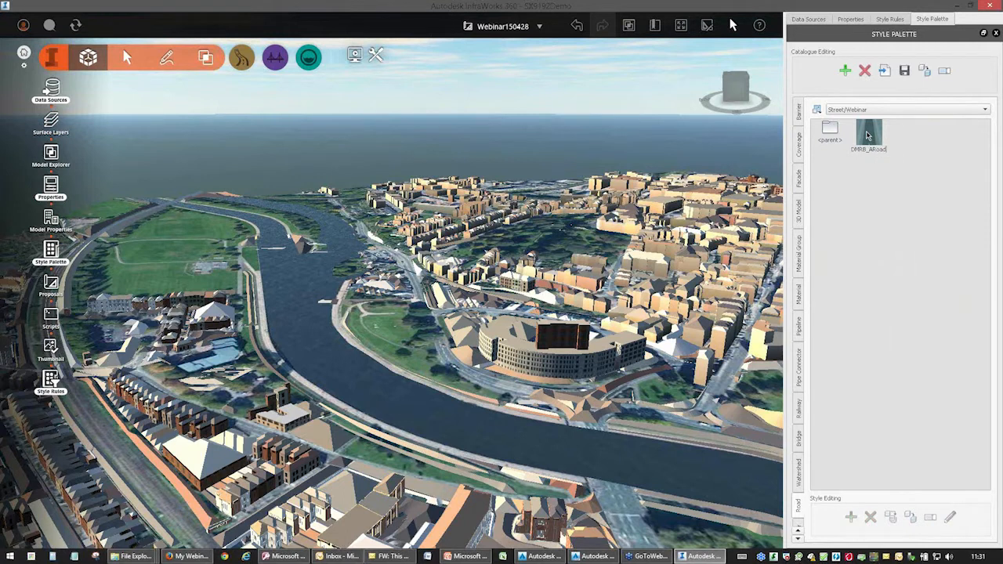
left_click(869, 137)
Edit the DMRB_ARoad style and set its material group to Roads/Street Materials 2.
left_click(949, 518)
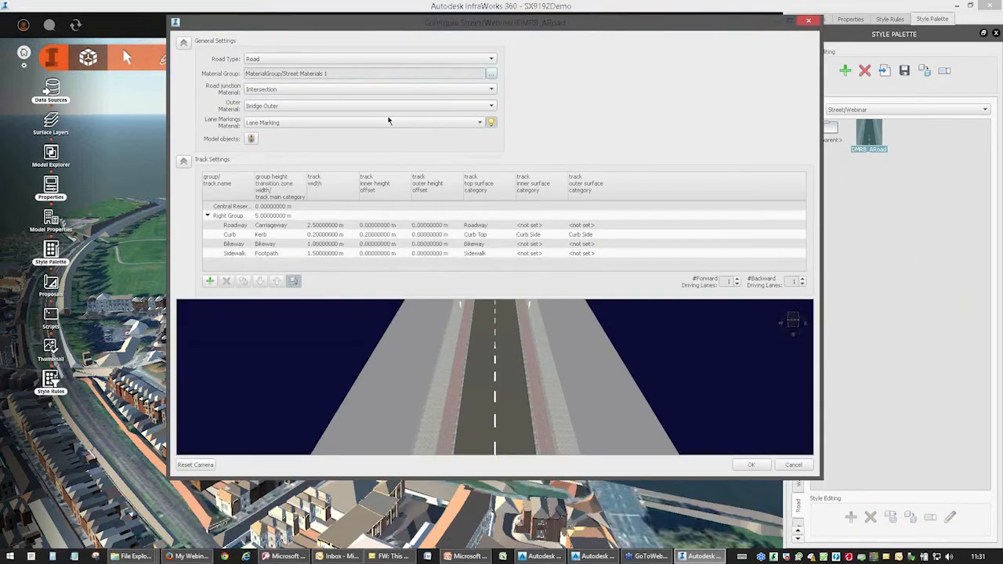
left_click_drag(479, 420, 503, 400)
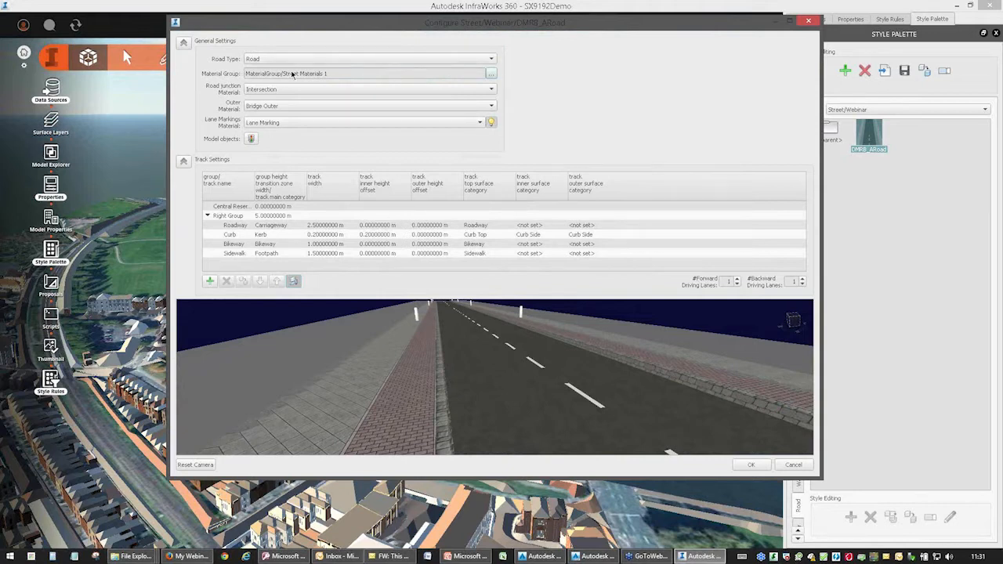
left_click(491, 74)
left_click_drag(497, 157, 490, 117)
double_click(434, 164)
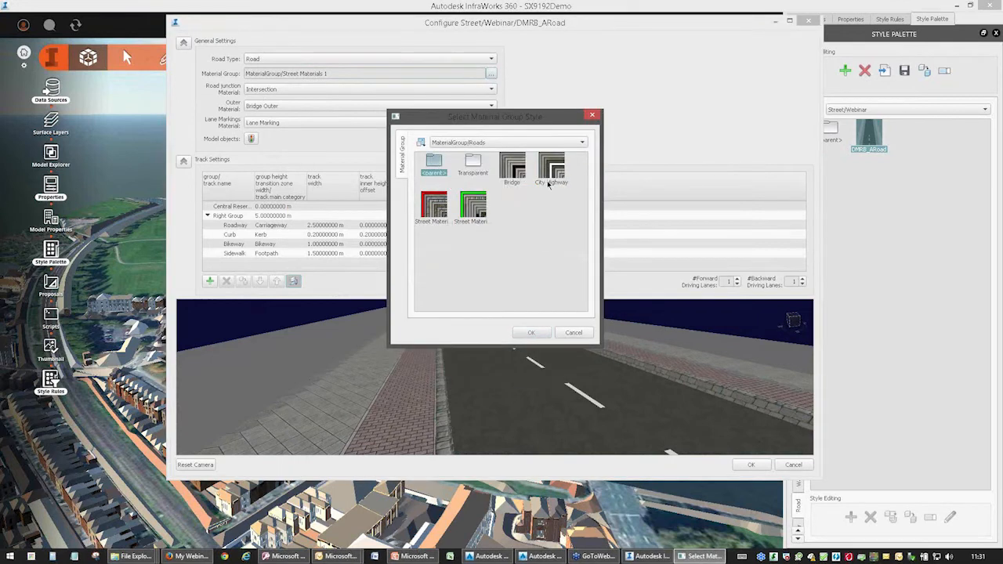
left_click(551, 172)
left_click(424, 218)
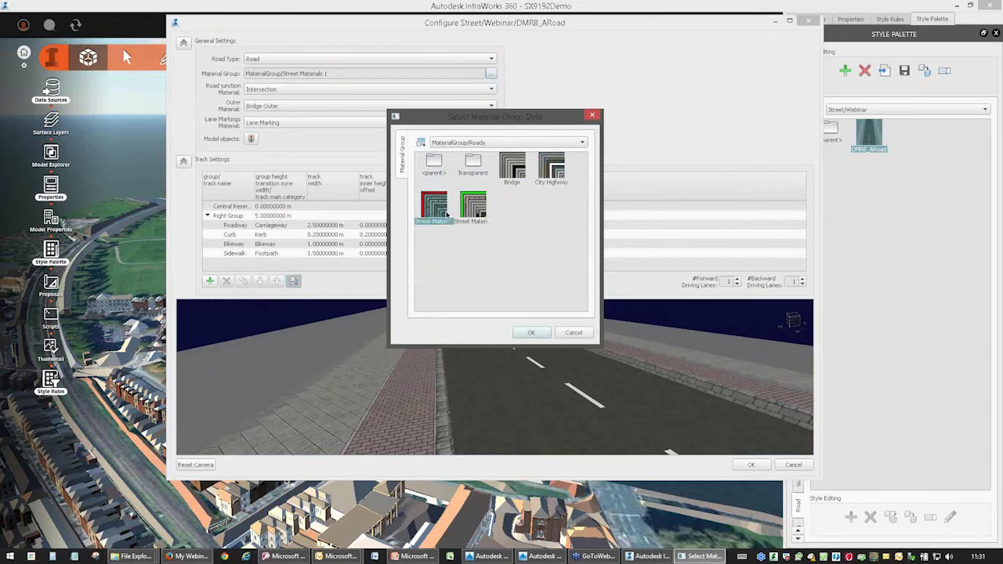
left_click(473, 213)
left_click(527, 334)
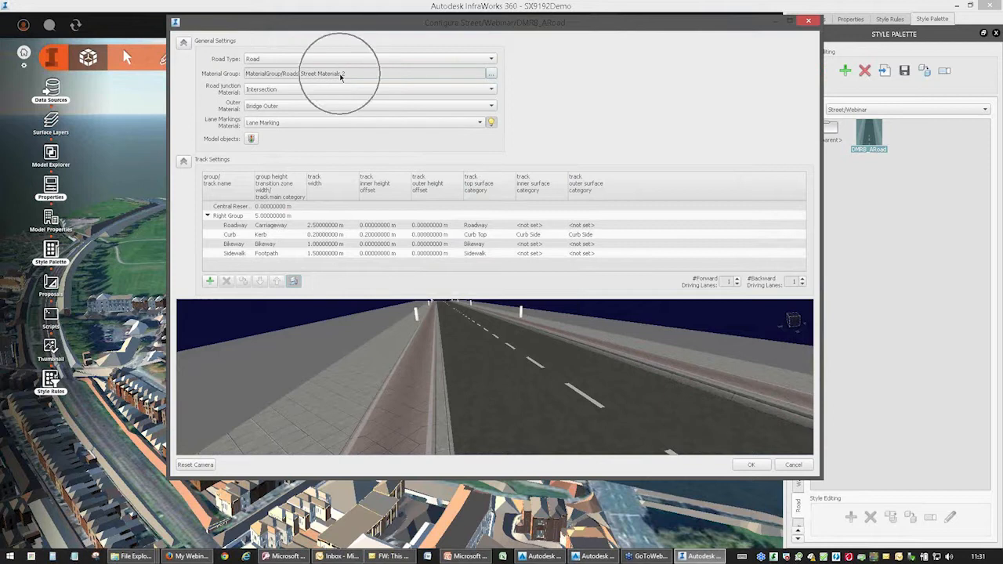
left_click_drag(422, 406, 453, 405)
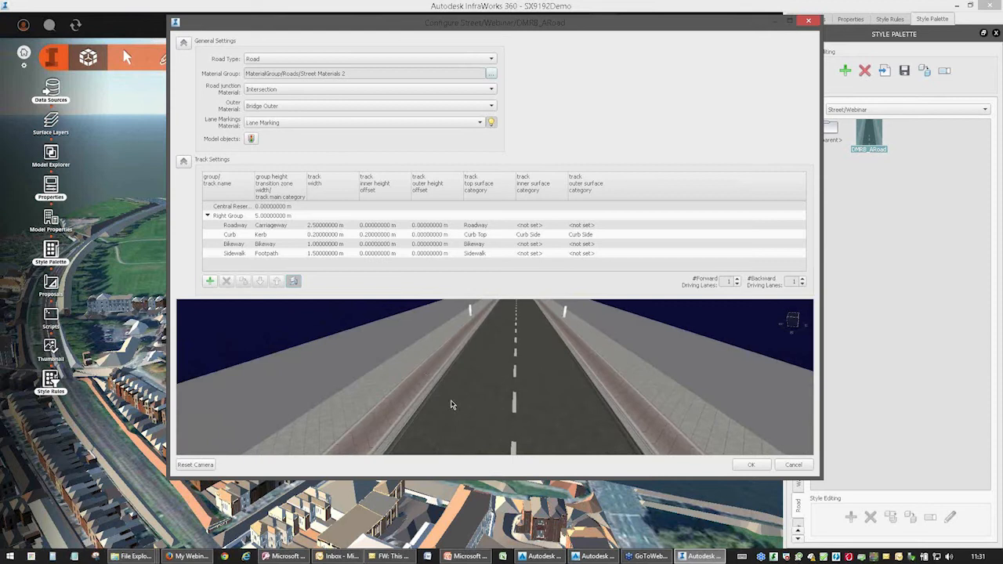
Review the available options for the road junction material and outer material, keeping Intersection and Bridge Outer.
left_click(298, 90)
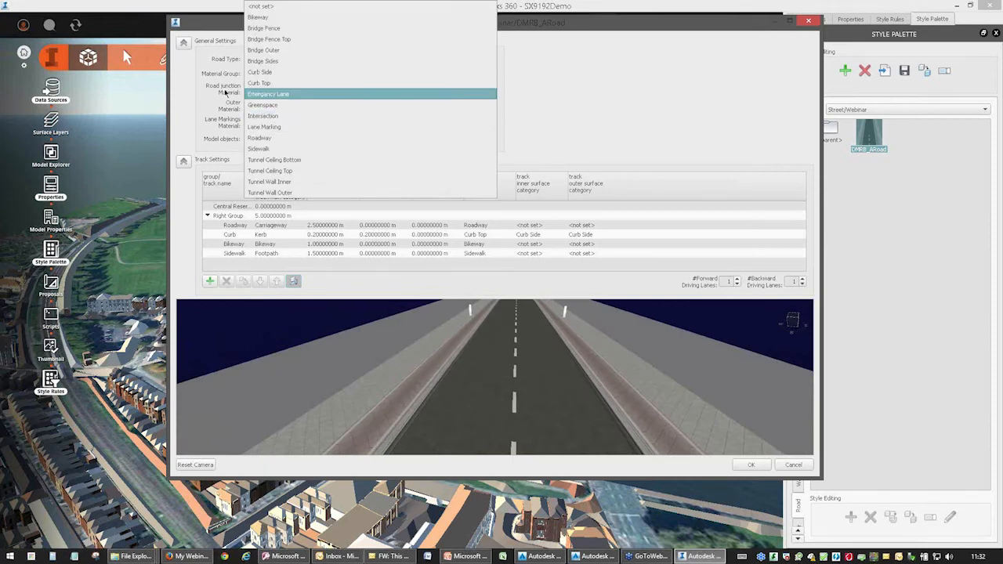
left_click(254, 94)
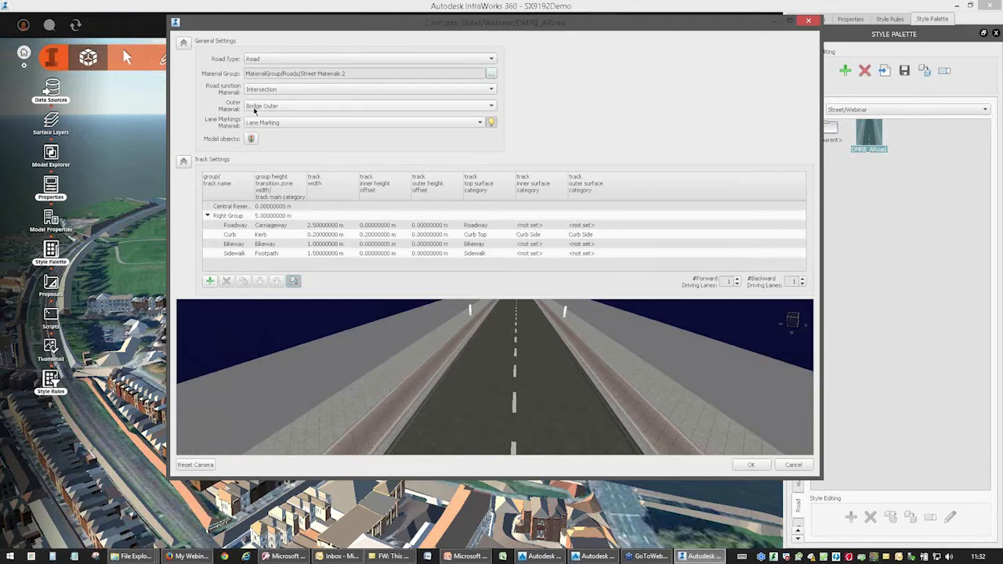
left_click(278, 106)
left_click(248, 110)
Switch to File Explorer and open the standards document td2705.pdf from the Training > Civil 3D > Standards folder.
right_click(126, 558)
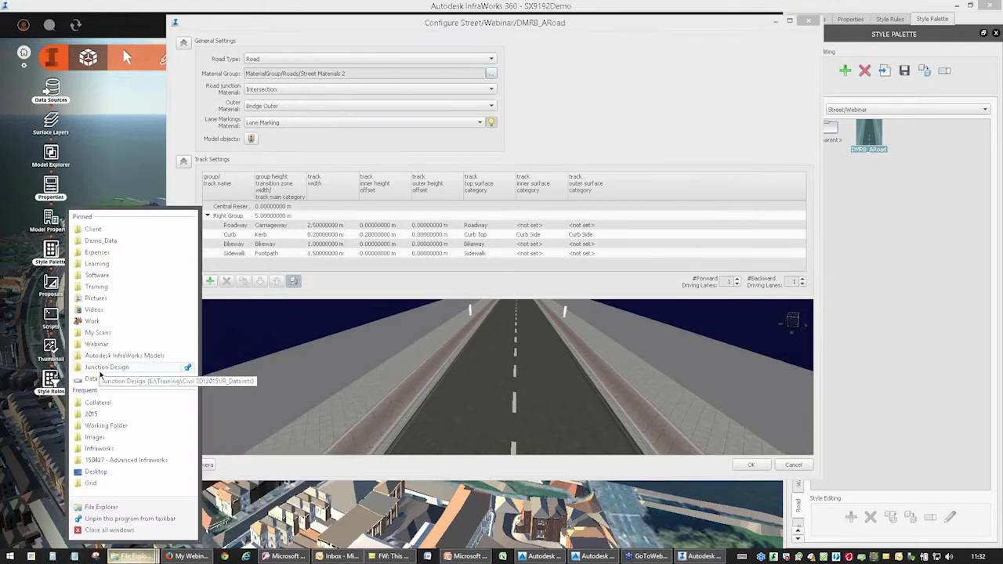
left_click(97, 287)
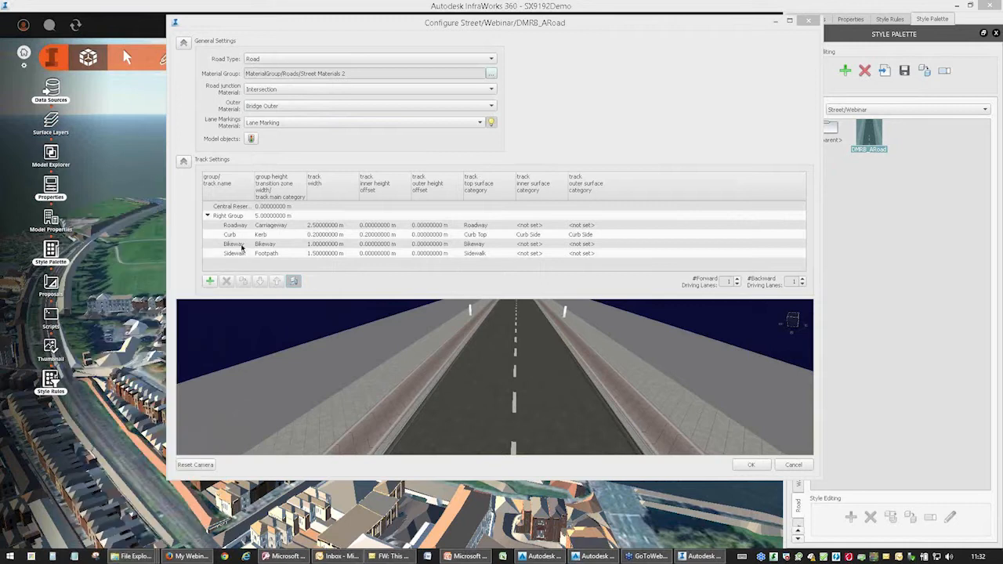
double_click(381, 273)
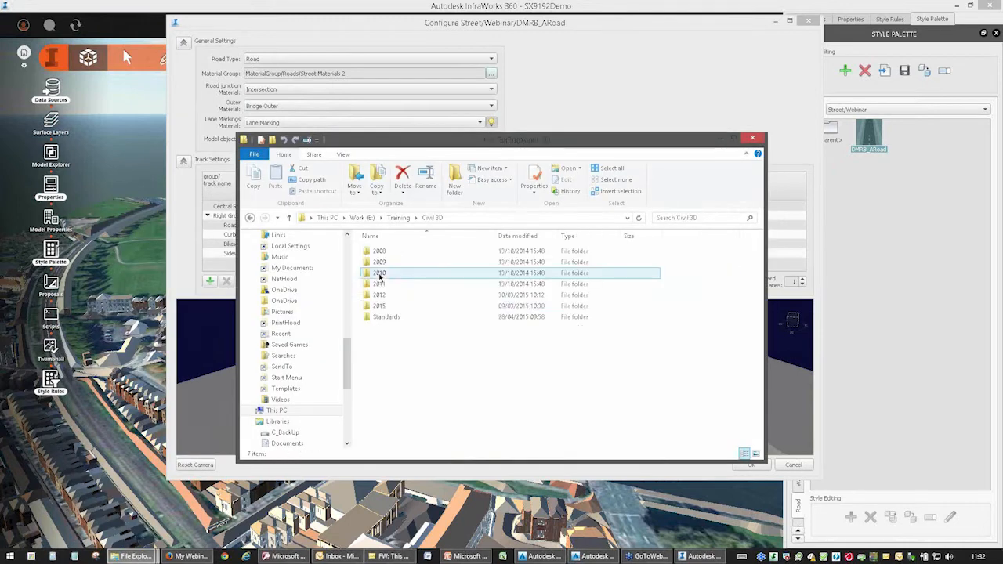
double_click(384, 317)
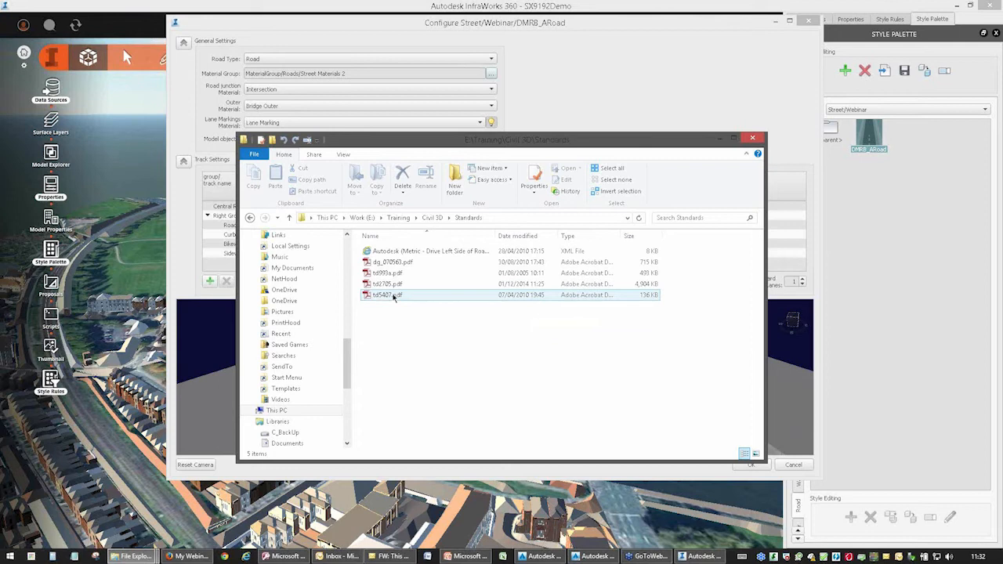
left_click(392, 285)
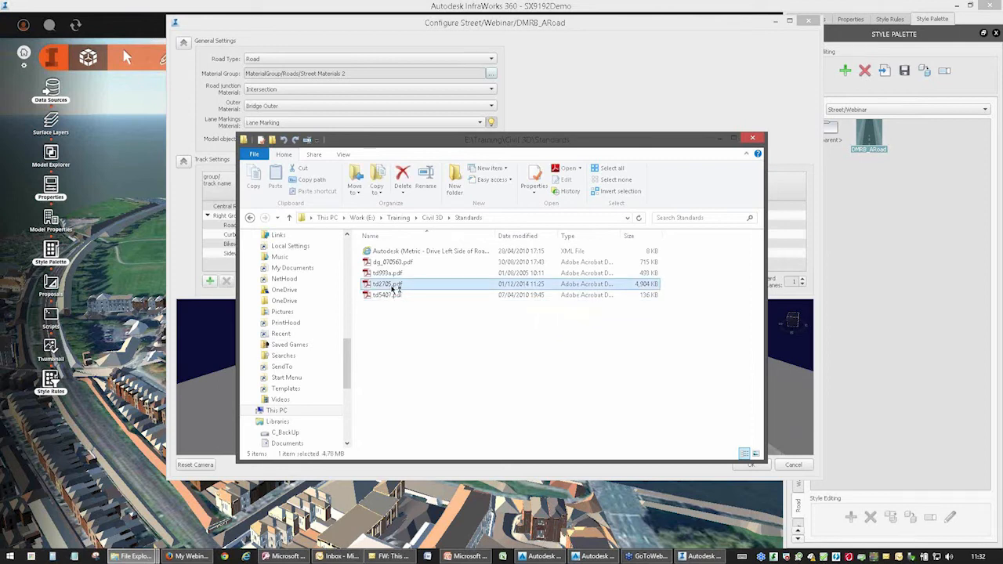
double_click(393, 288)
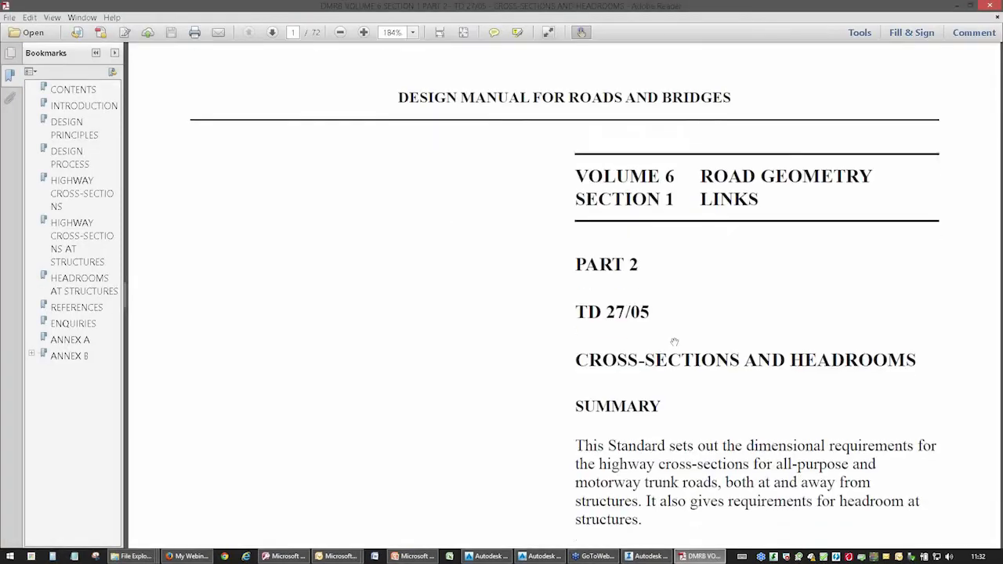
Browse the standard's Highway Cross-Sections at Structures chapter, including its cross-section figures and the headroom table.
scroll(1001, 423, "down", 15)
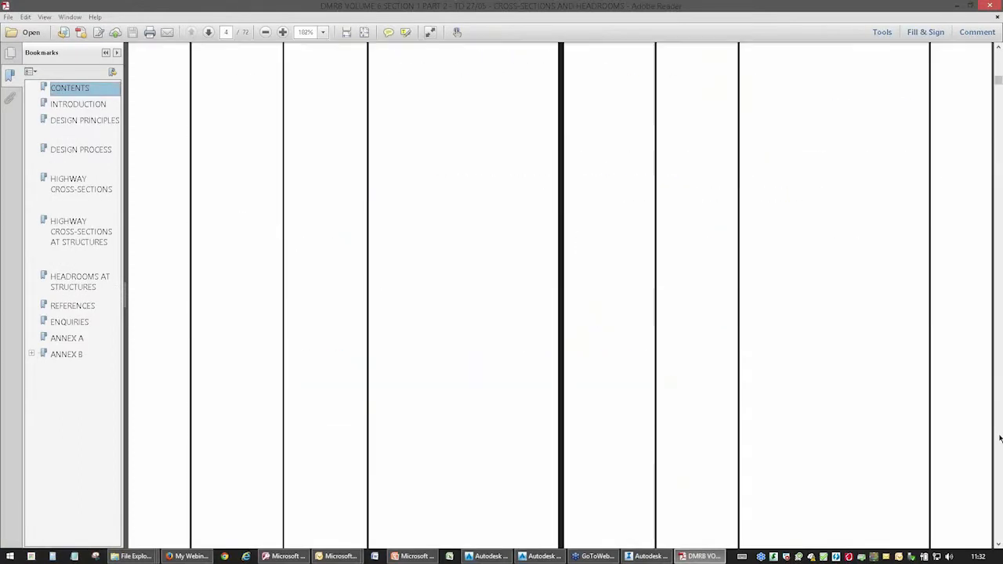
scroll(1000, 439, "down", 3)
scroll(790, 340, "down", 3)
scroll(215, 193, "down", 4)
left_click(76, 234)
scroll(428, 313, "down", 3)
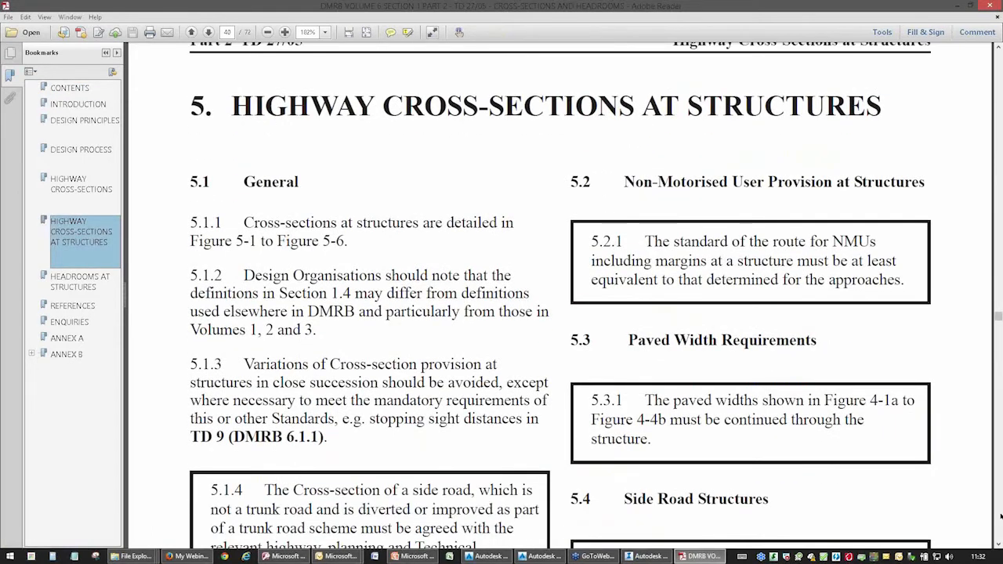
scroll(1000, 516, "down", 15)
scroll(1000, 516, "down", 15)
scroll(1000, 515, "down", 15)
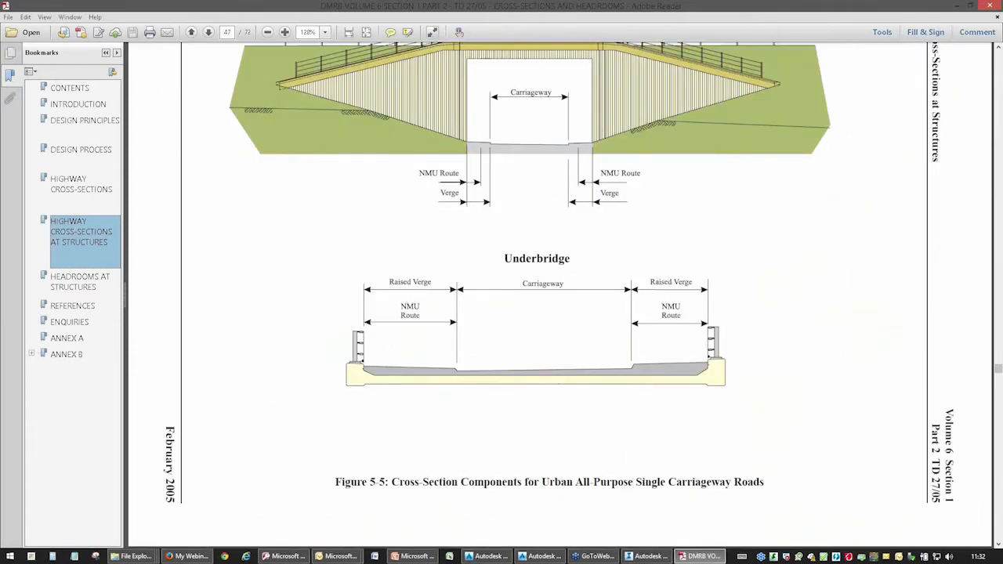
scroll(1001, 516, "down", 15)
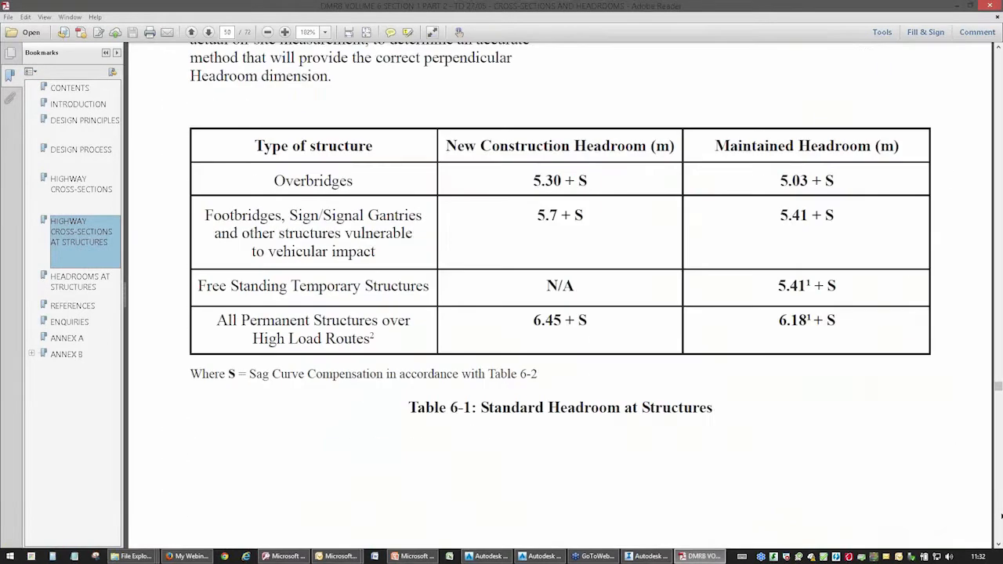
scroll(1001, 516, "down", 5)
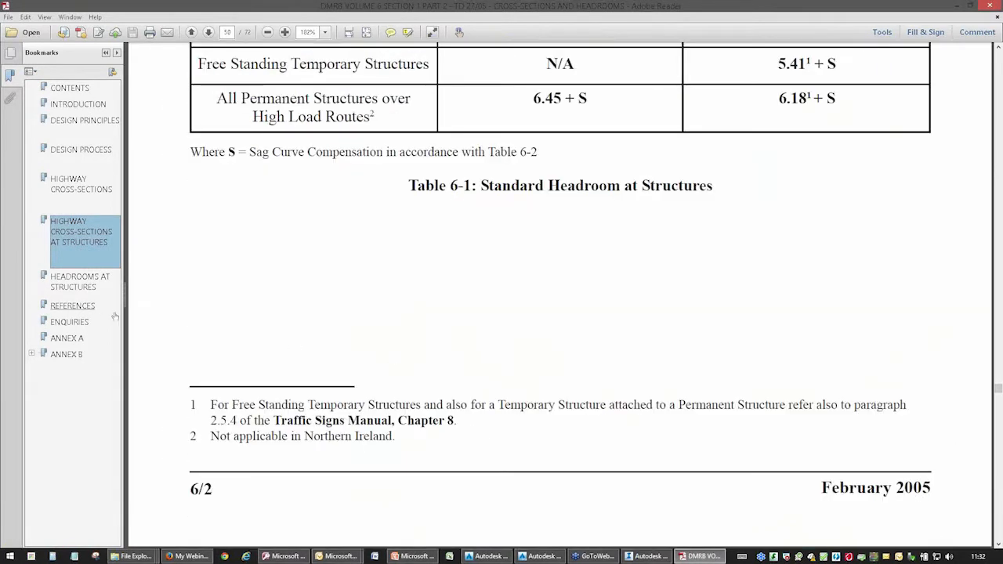
Examine the cross-section dimension figures for motorway mainlines and connector roads in the Highway Cross-Sections chapter.
left_click(75, 185)
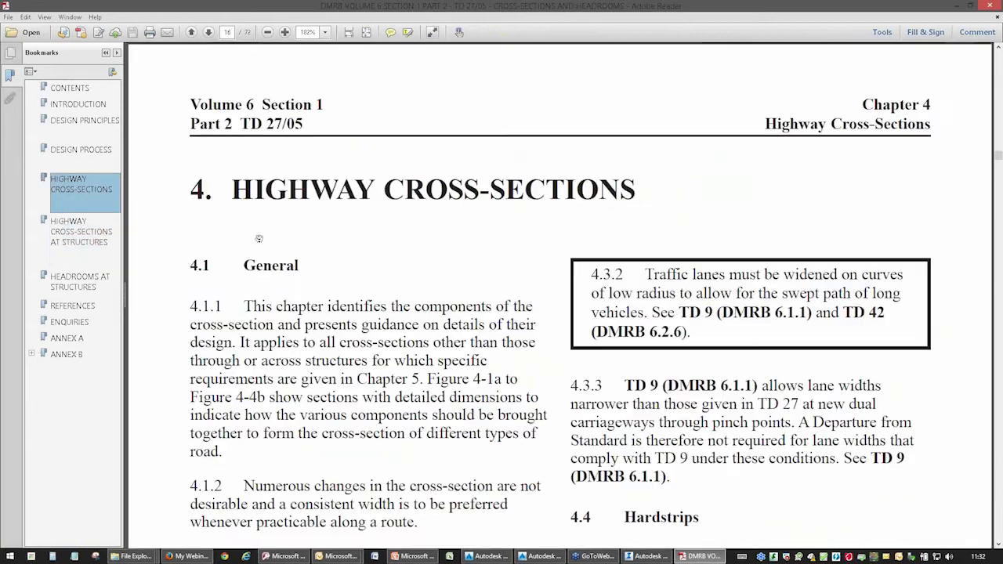
scroll(997, 499, "down", 15)
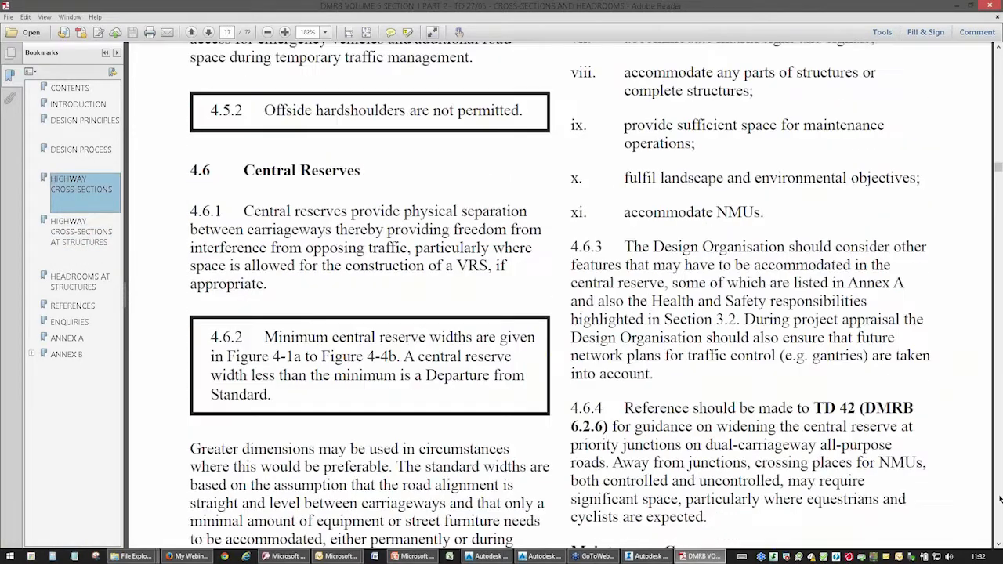
scroll(1000, 499, "down", 20)
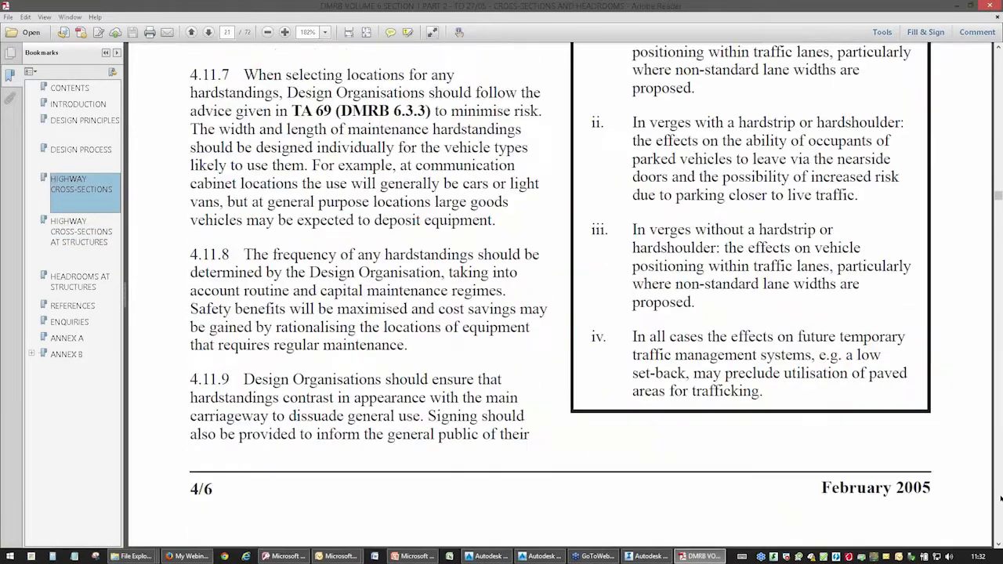
scroll(1000, 499, "down", 6)
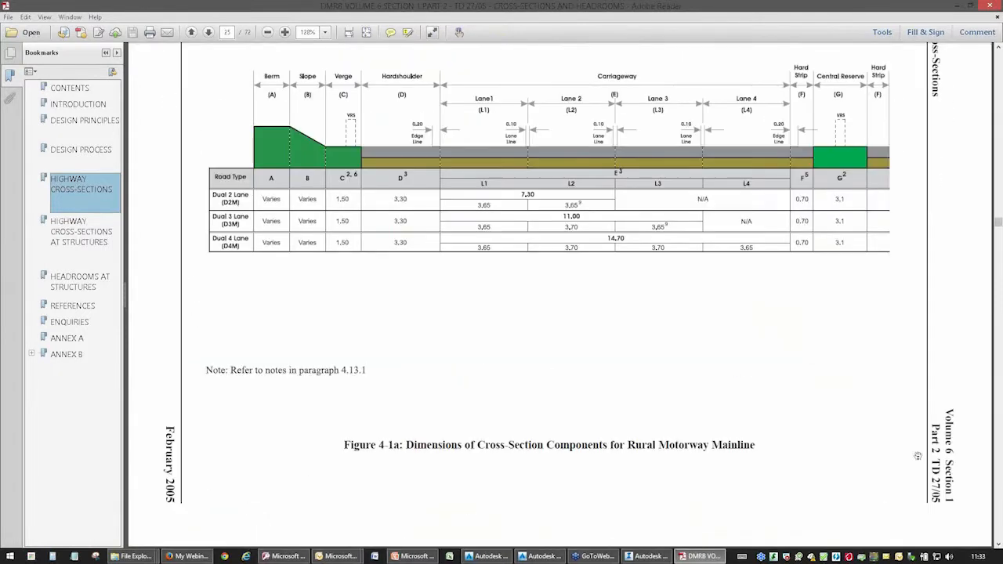
scroll(534, 207, "up", 2)
scroll(533, 215, "up", 5)
scroll(538, 246, "down", 3)
scroll(540, 259, "down", 2)
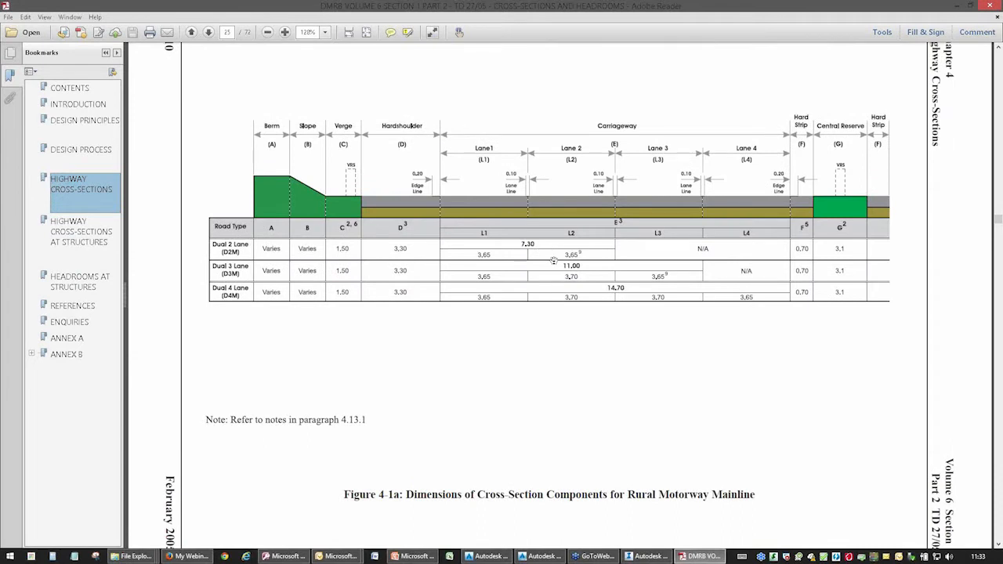
scroll(560, 270, "down", 1)
scroll(578, 293, "down", 2)
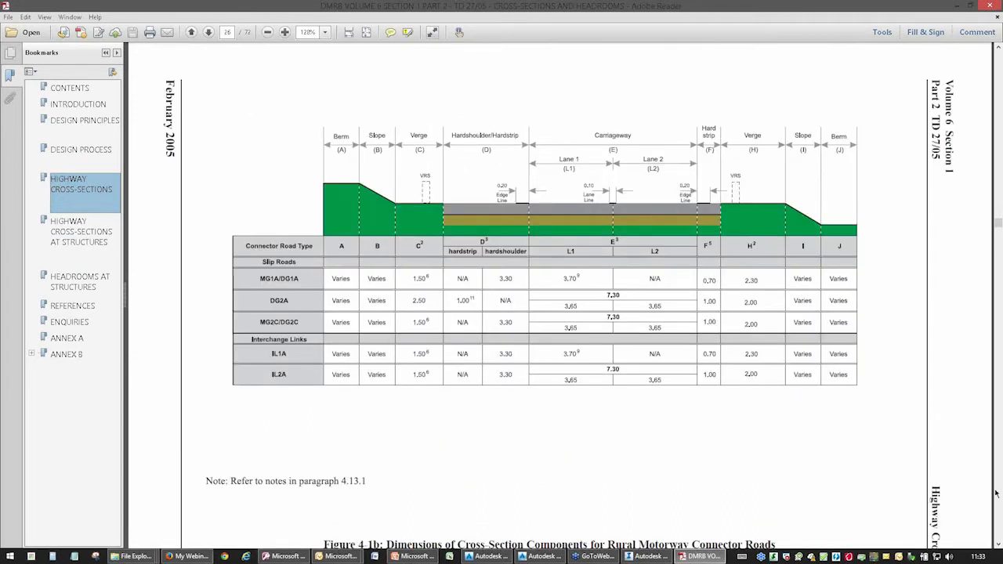
scroll(1001, 498, "down", 3)
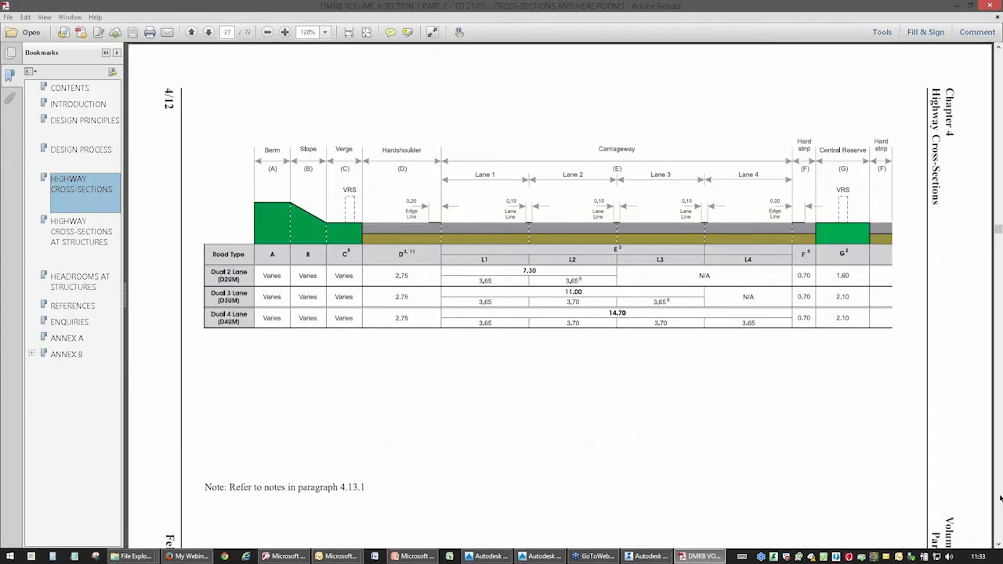
scroll(1000, 508, "down", 2)
scroll(1000, 507, "down", 3)
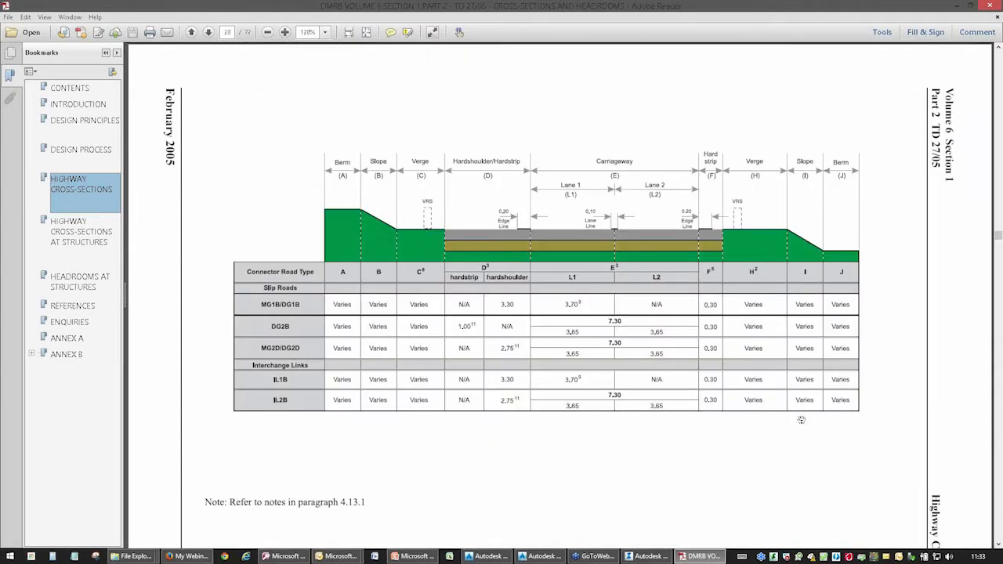
Switch back to InfraWorks 360 and set the Roadway track's width to 3.65 m in the DMRB_ARoad style.
key("ctrl")
left_click(963, 6)
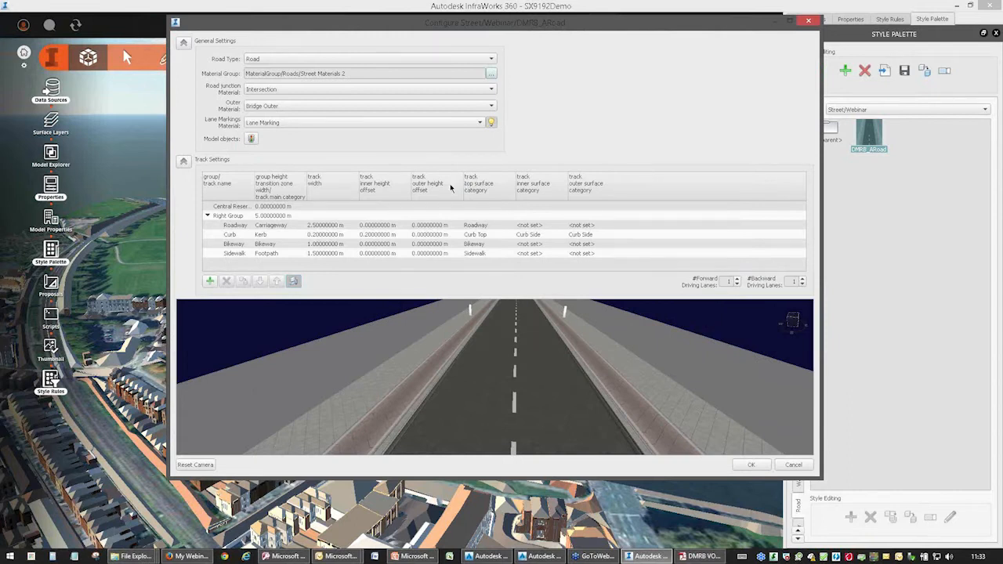
left_click(284, 225)
left_click(321, 228)
left_click(329, 226)
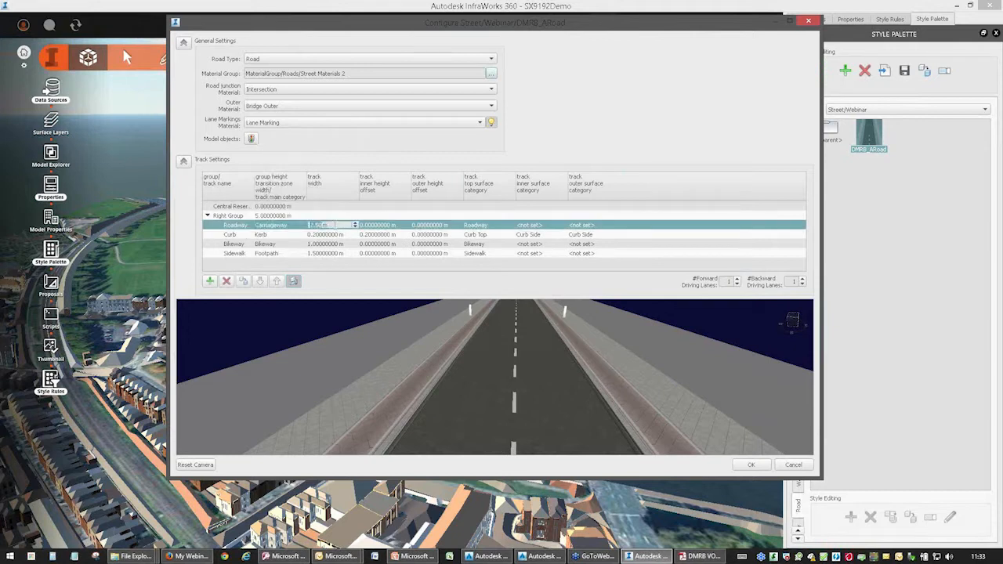
type("3.65")
key("Return")
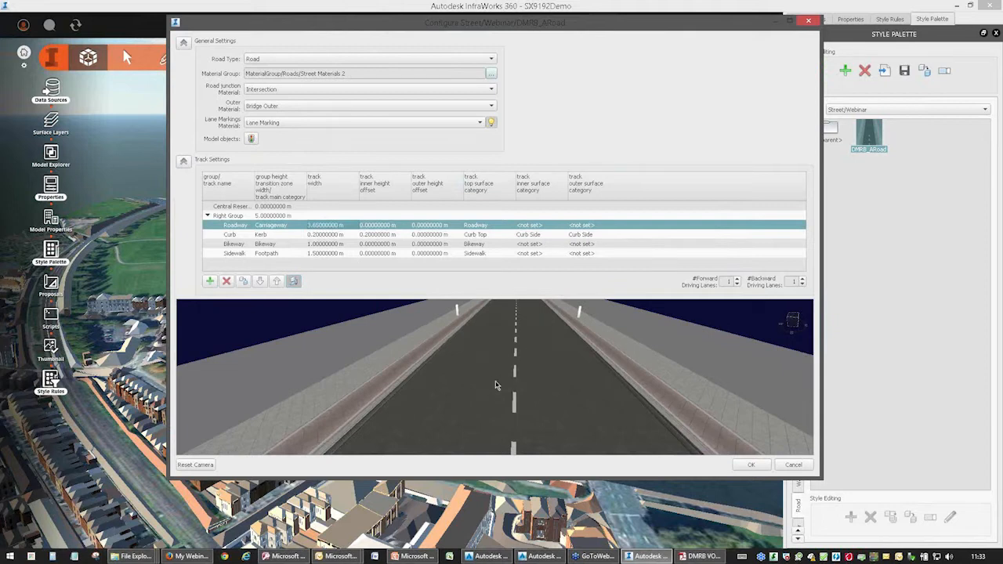
left_click(483, 227)
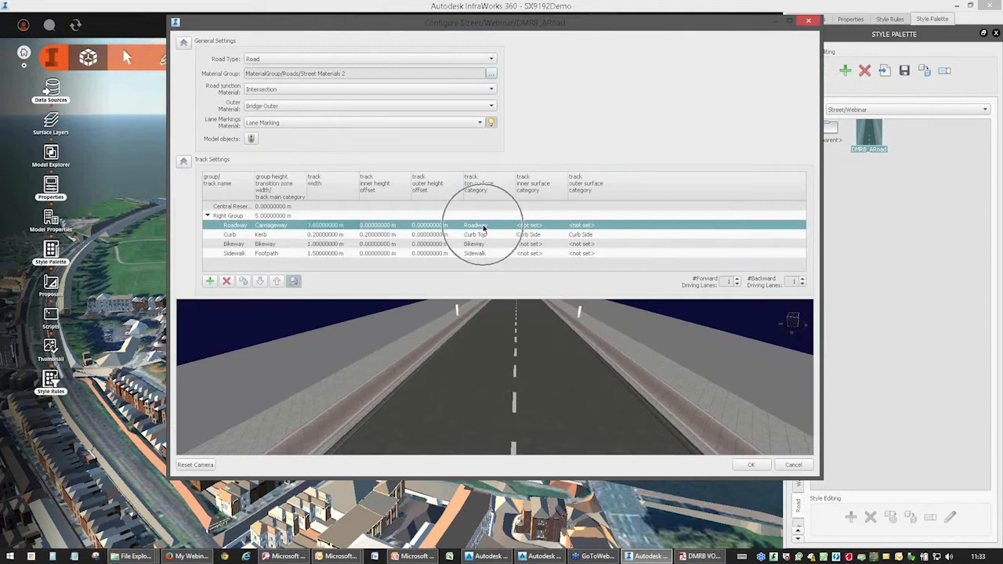
Set the Curb track's width to 0.15 m and remove the Bikeway track from the style.
double_click(330, 235)
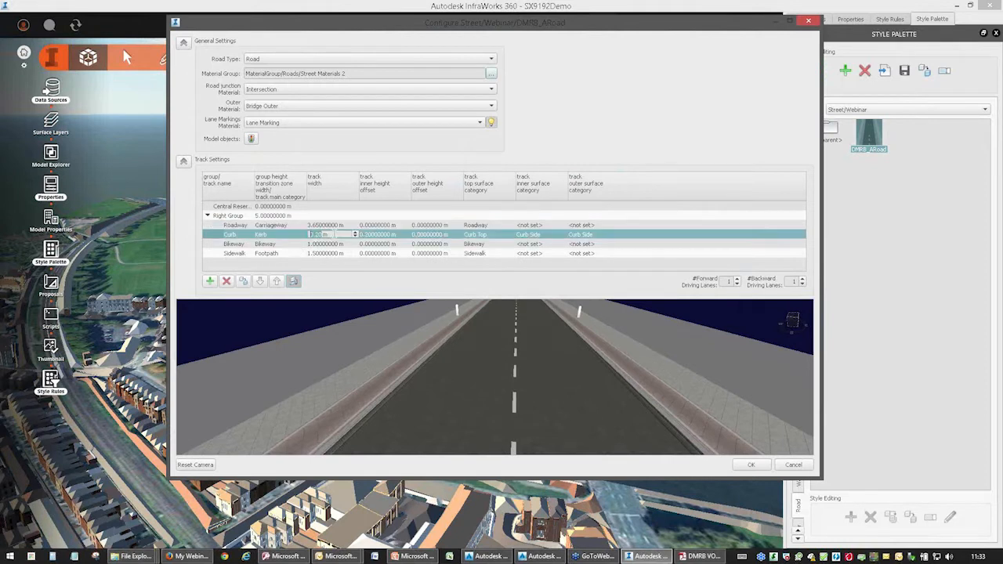
type("0.15")
double_click(280, 246)
left_click(245, 248)
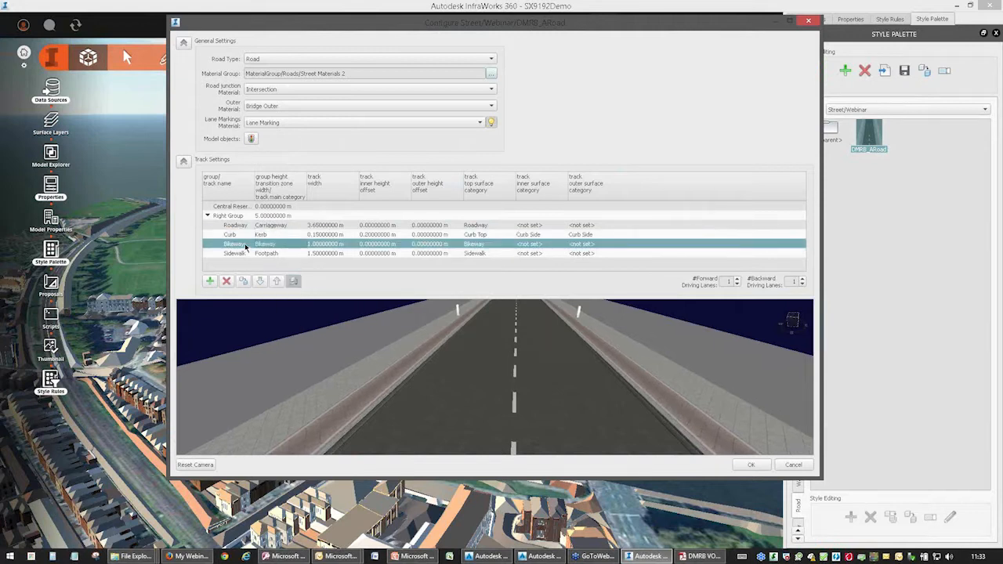
left_click(227, 280)
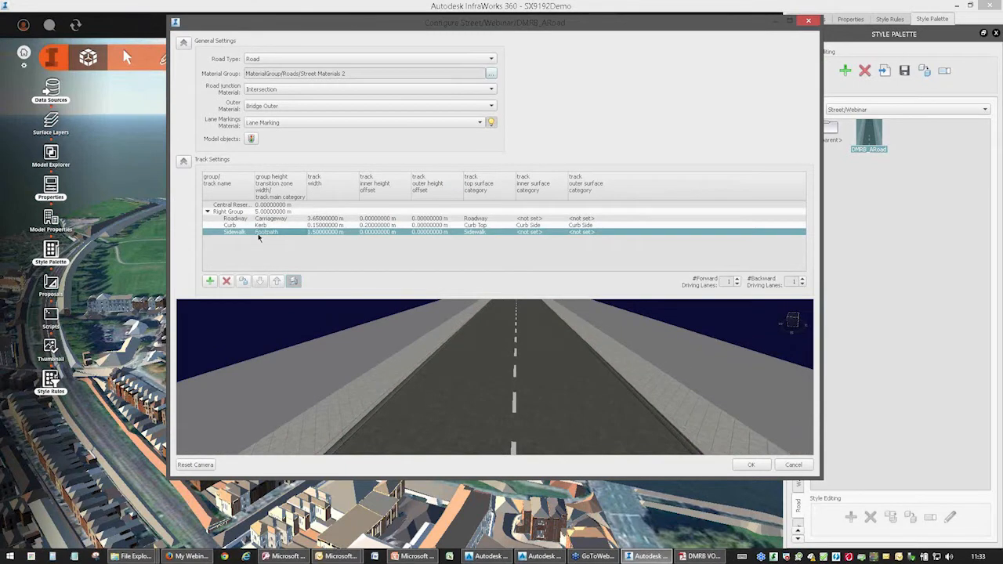
Set the Sidewalk track's width to 1.8 m and inspect the road preview.
double_click(338, 232)
type("1.8")
key("Return")
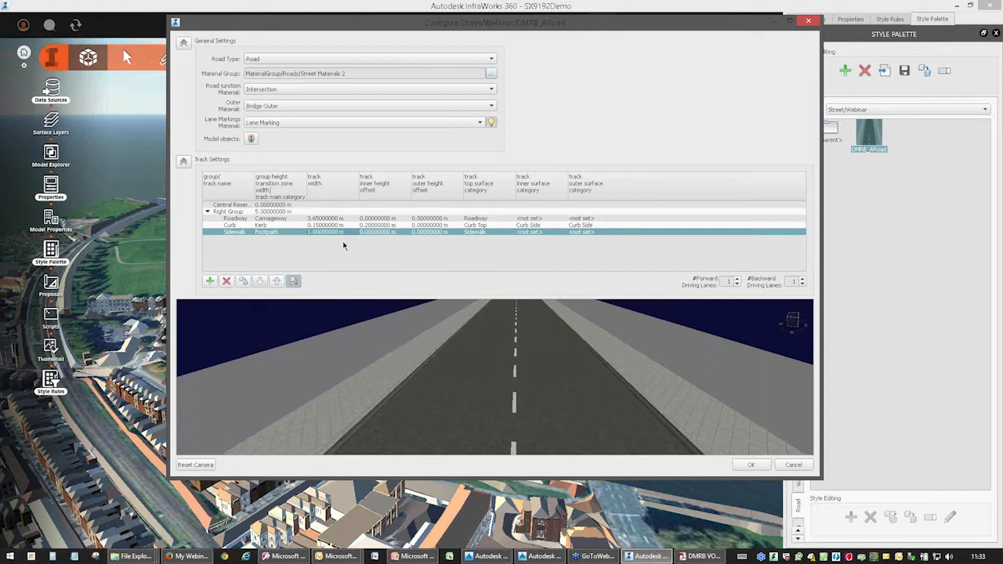
left_click_drag(455, 406, 427, 357)
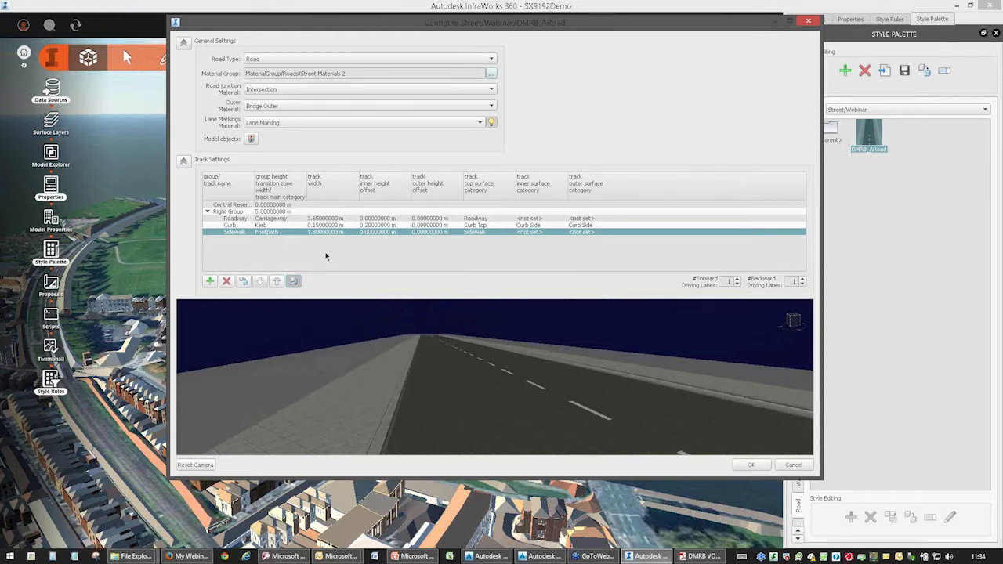
Open the road style's model object settings and choose Right Bucket > Sidewalk as the target.
left_click(251, 139)
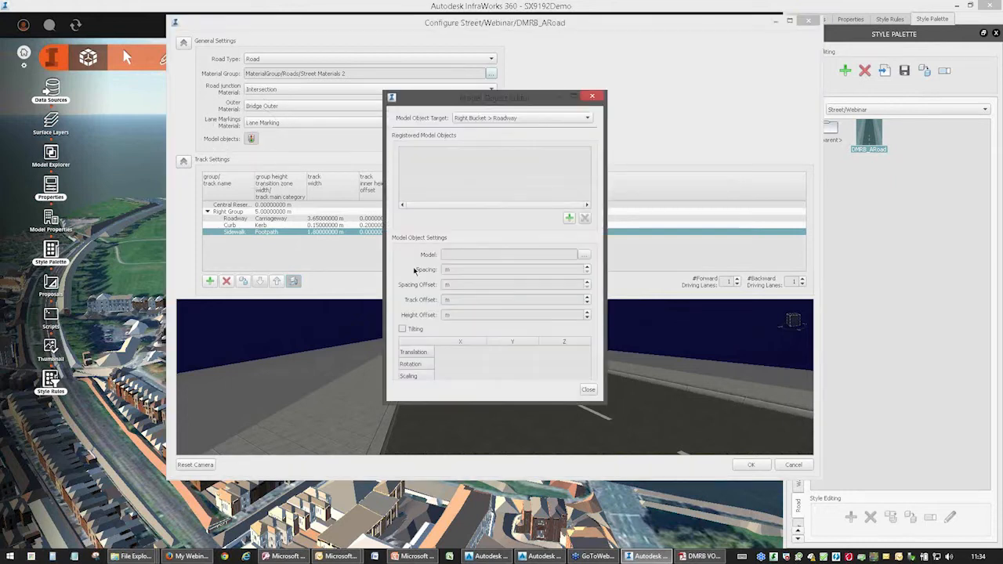
left_click(499, 121)
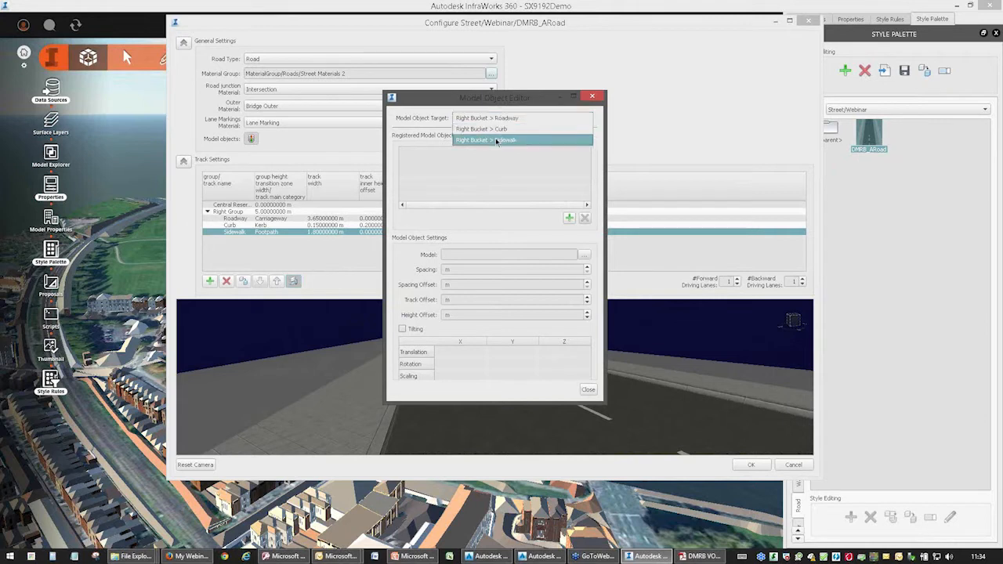
left_click(495, 138)
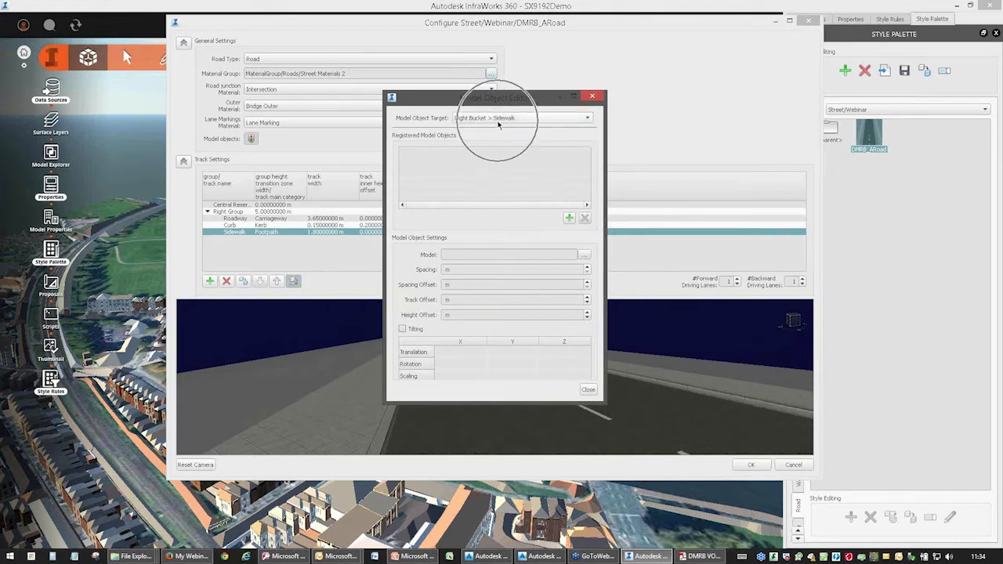
Add the Street Lamp model from 3D Model/City Furniture as a model object on the sidewalk.
left_click(568, 219)
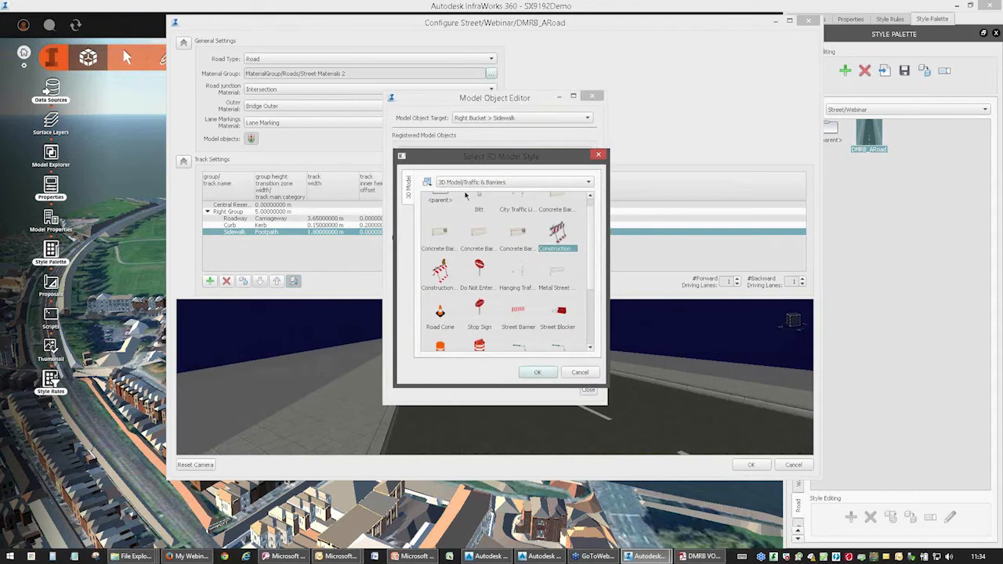
scroll(470, 235, "down", 2)
scroll(486, 220, "up", 3)
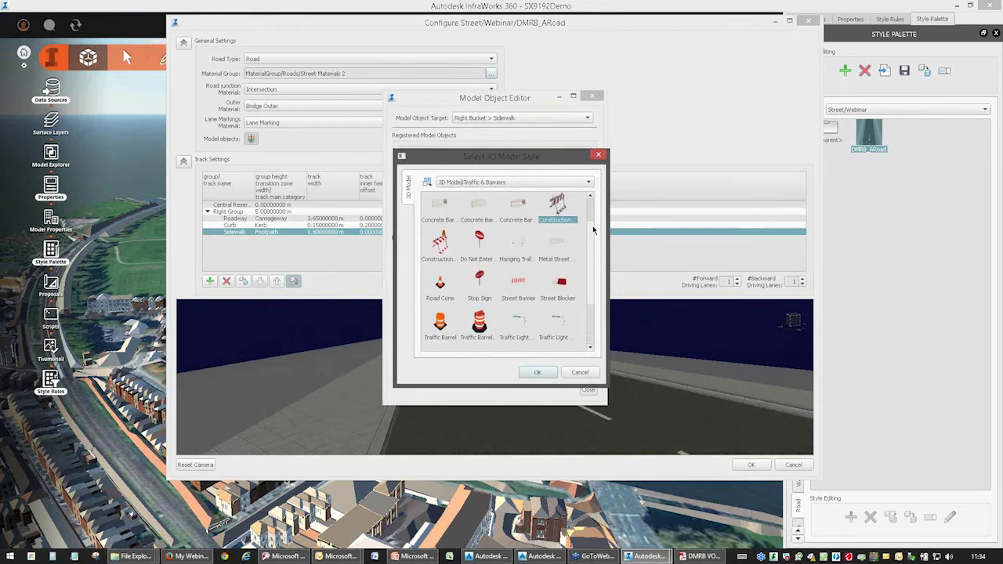
left_click(529, 185)
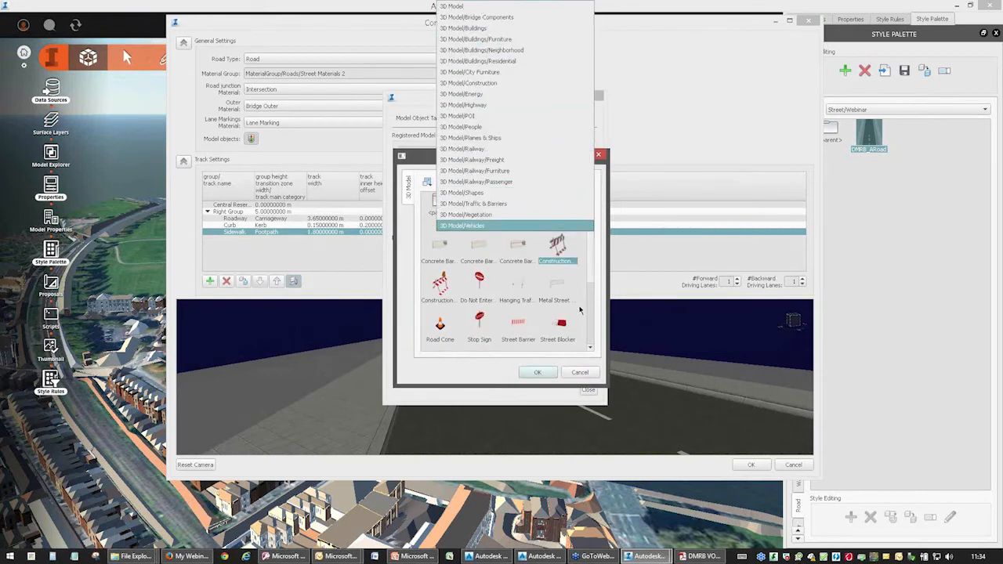
left_click(594, 284)
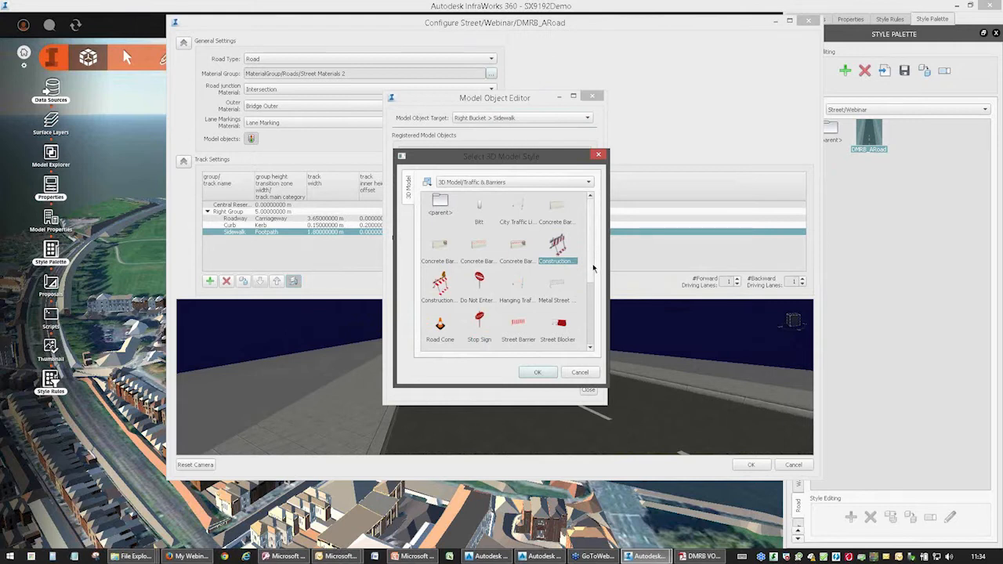
double_click(439, 204)
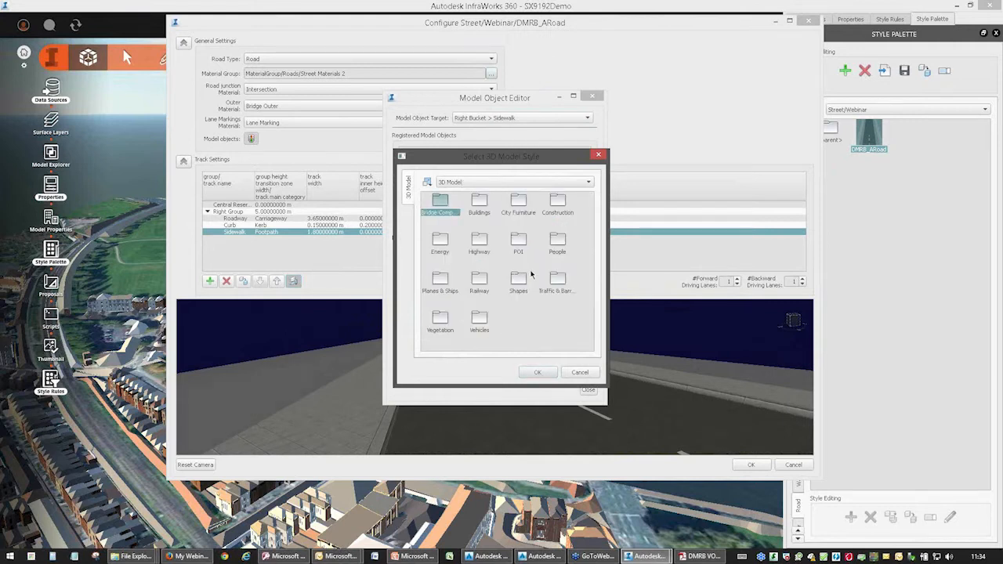
double_click(518, 203)
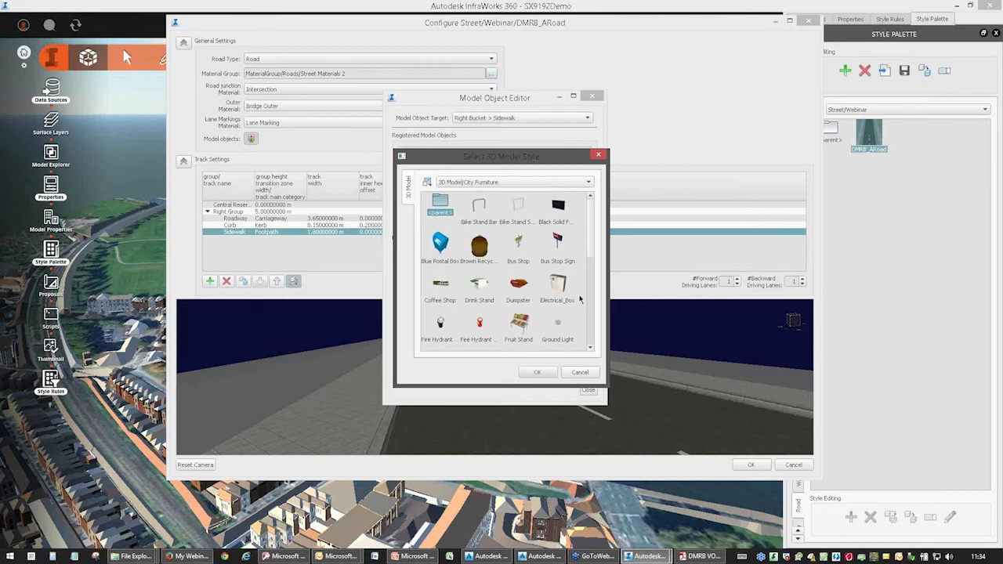
scroll(586, 251, "down", 5)
left_click(515, 263)
left_click(523, 375)
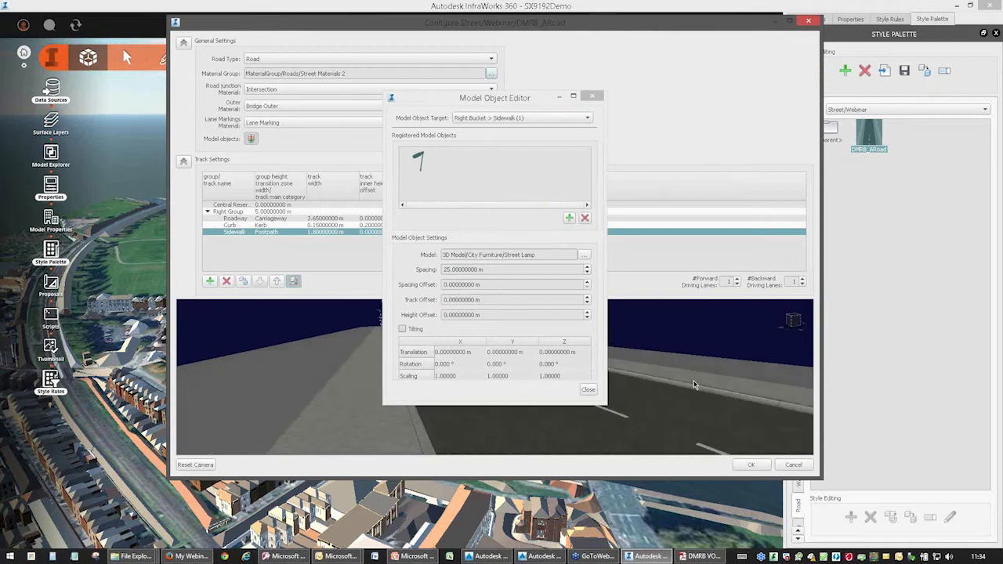
Set the right sidewalk street lamp's Z rotation to 180°.
left_click_drag(521, 98, 287, 102)
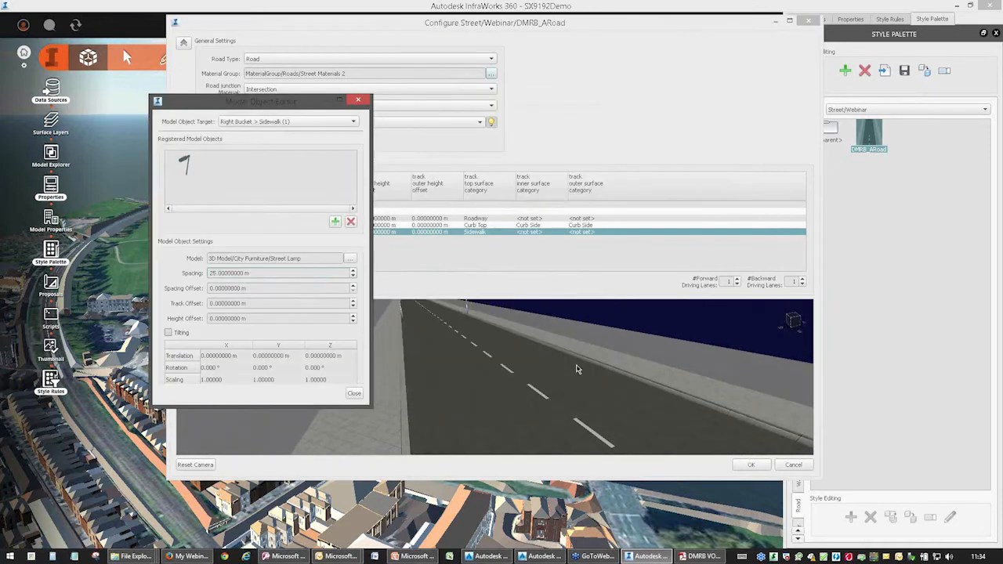
mouse_move(544, 345)
left_mouse_down()
mouse_move(554, 360)
mouse_move(558, 346)
left_mouse_up()
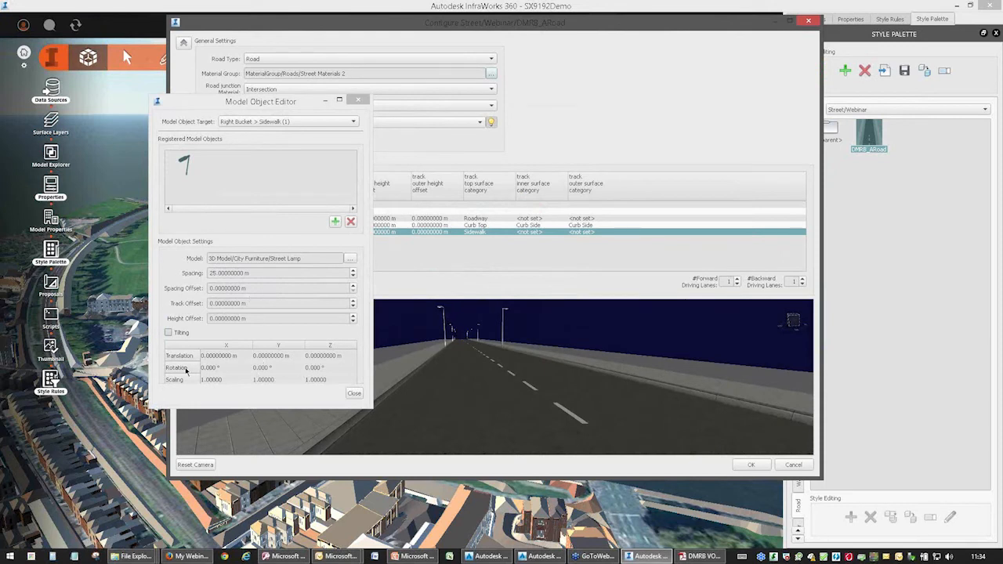
left_click(349, 368)
type("2")
type("80")
key("Return")
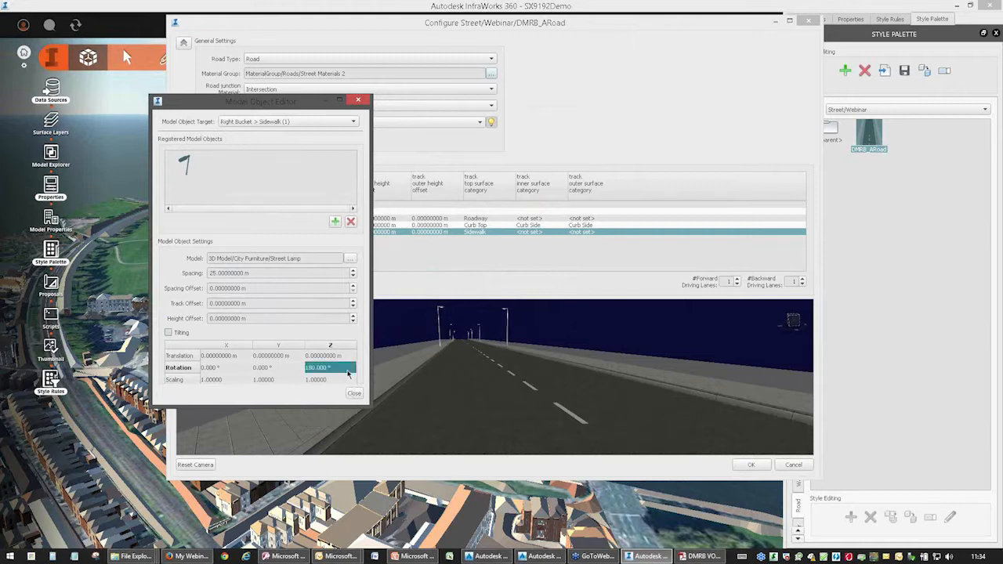
left_click(260, 368)
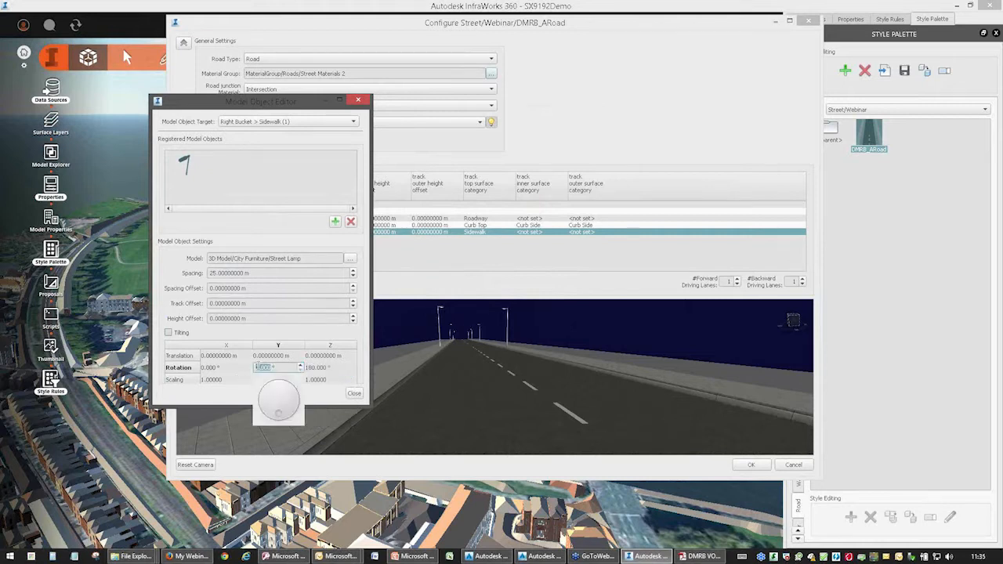
left_click(327, 366)
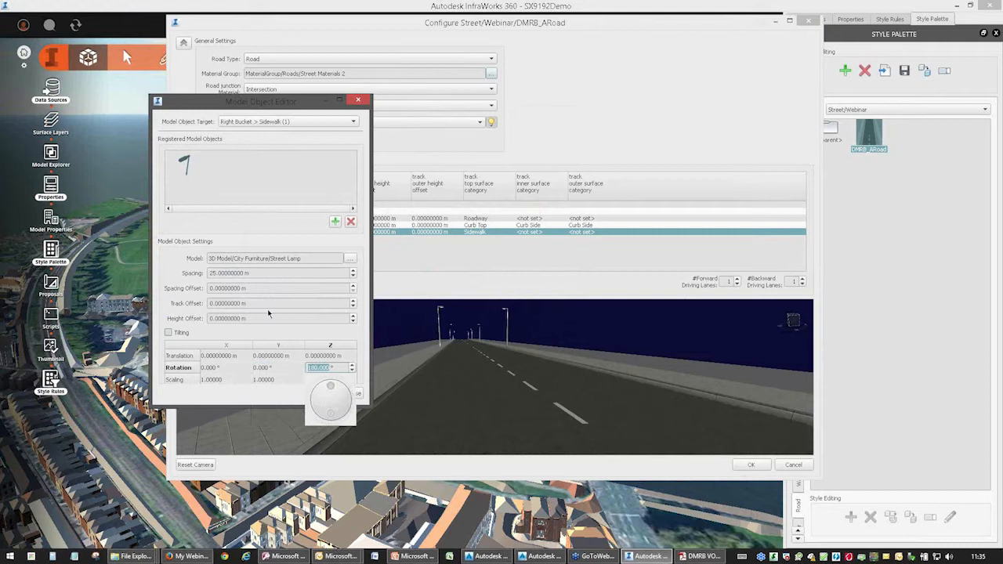
key("Return")
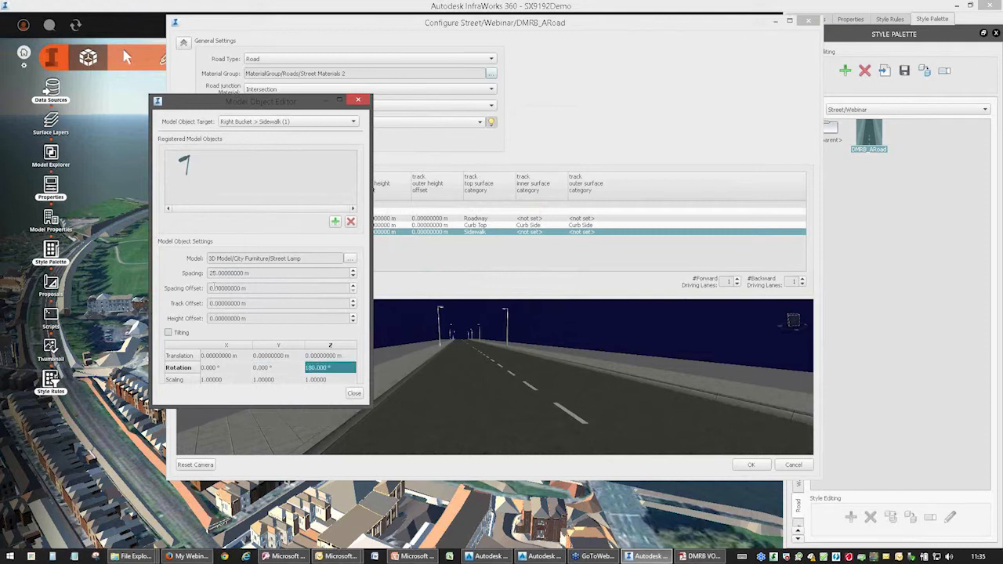
Examine the lamp placement along the right sidewalk in the road preview and close the model object settings.
left_click_drag(212, 302, 208, 303)
middle_click_drag(473, 417, 510, 382)
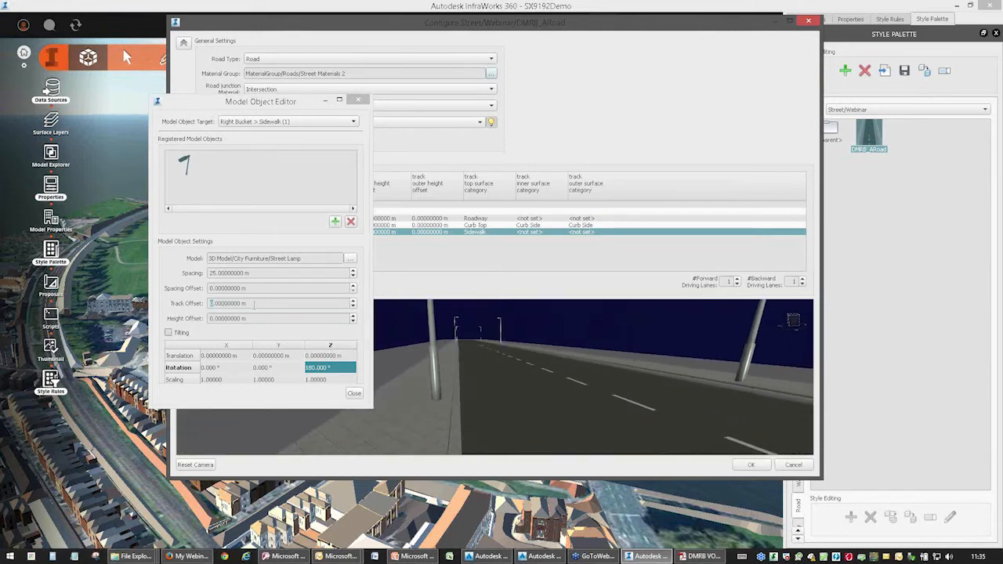
left_click(255, 304)
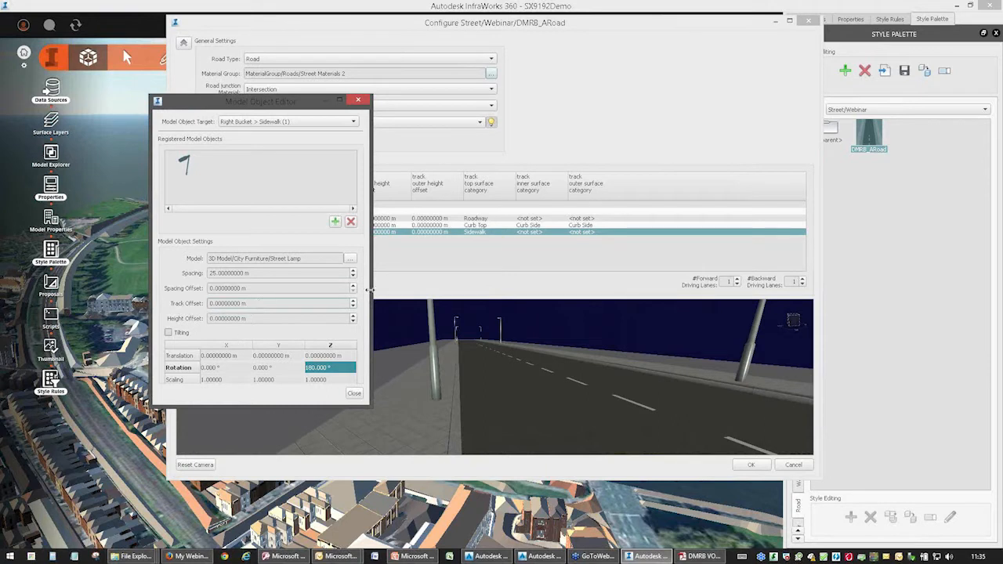
left_click(352, 393)
mouse_move(580, 393)
middle_mouse_down()
mouse_move(625, 406)
mouse_move(658, 385)
mouse_move(519, 410)
mouse_move(520, 381)
mouse_move(441, 381)
mouse_move(582, 407)
middle_mouse_up()
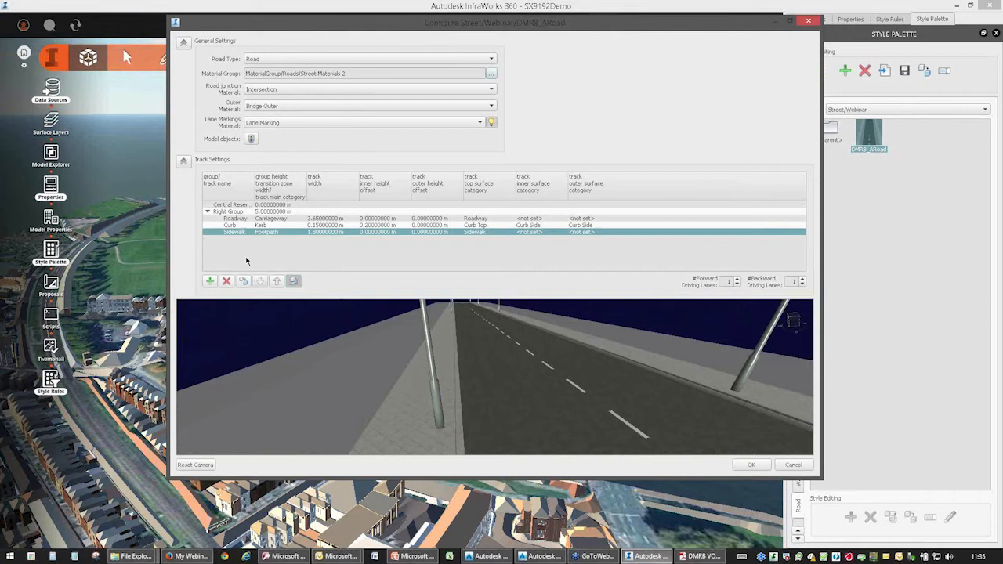
Turn off the mirrored track layout and copy the Right Group's Roadway track into the Left Group.
left_click(295, 283)
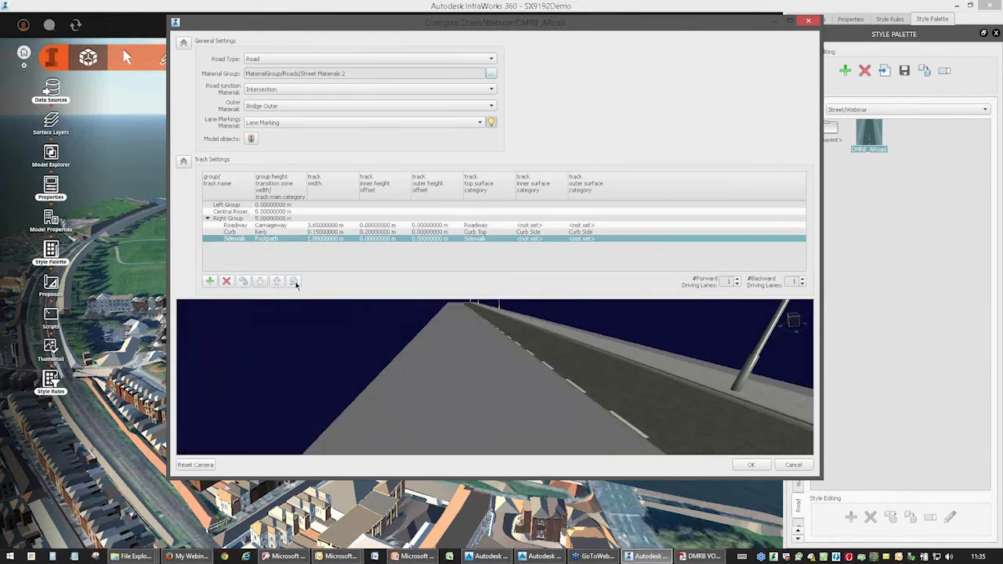
left_click(227, 205)
left_click_drag(563, 376, 369, 340)
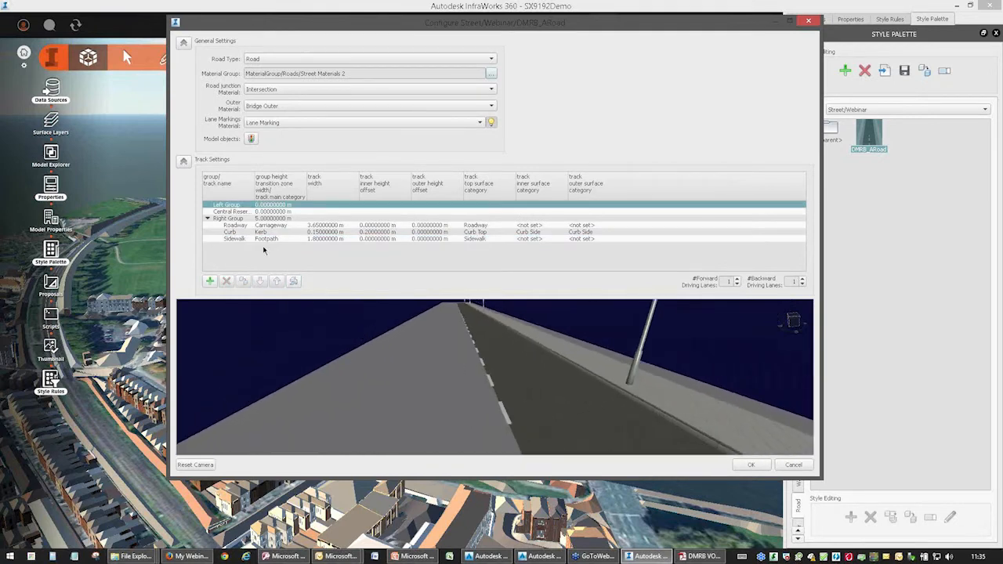
left_click(245, 225)
left_click(243, 282)
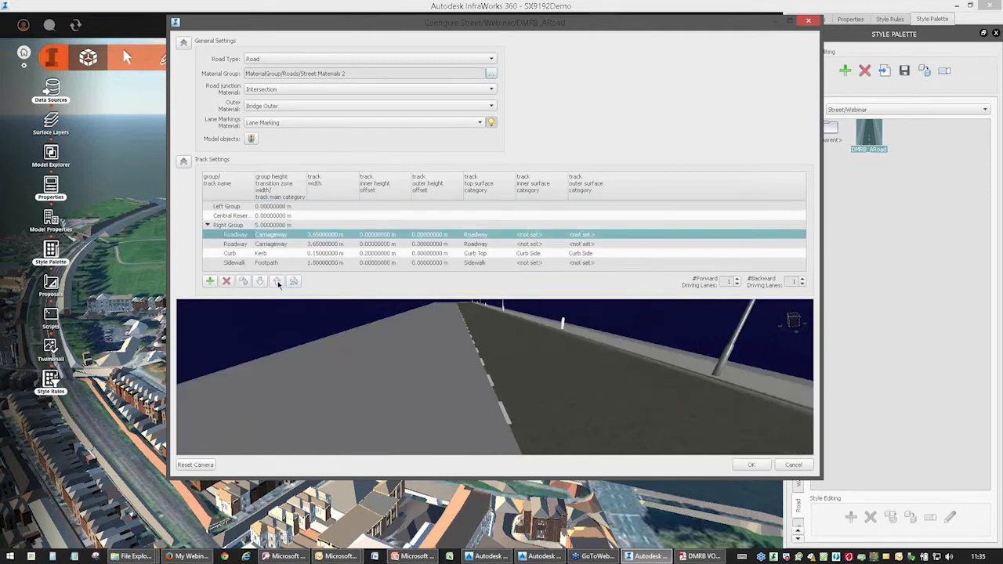
left_click(278, 282)
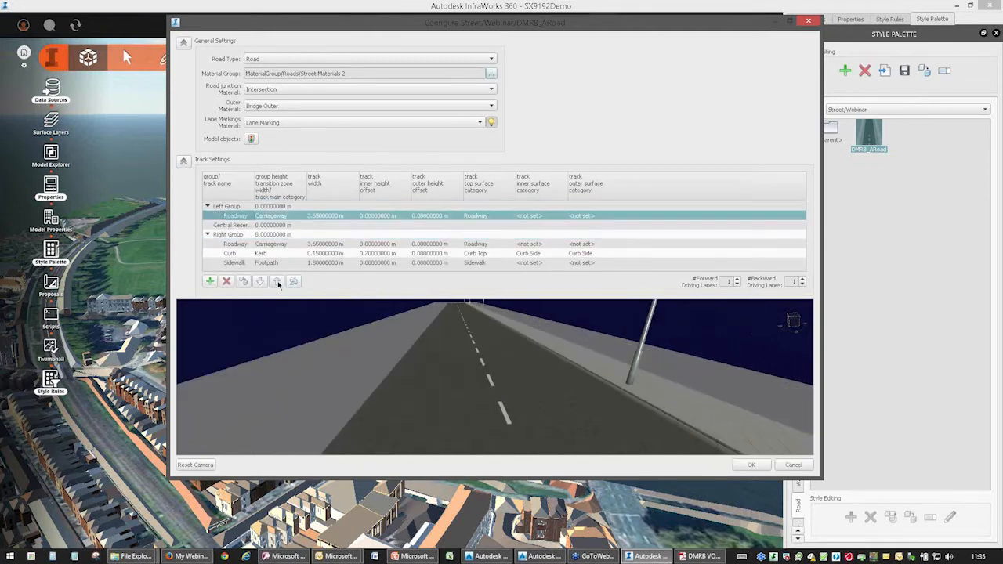
Duplicate the Right Group's Curb track and move the copy into the Left Group above its Roadway.
left_click(235, 254)
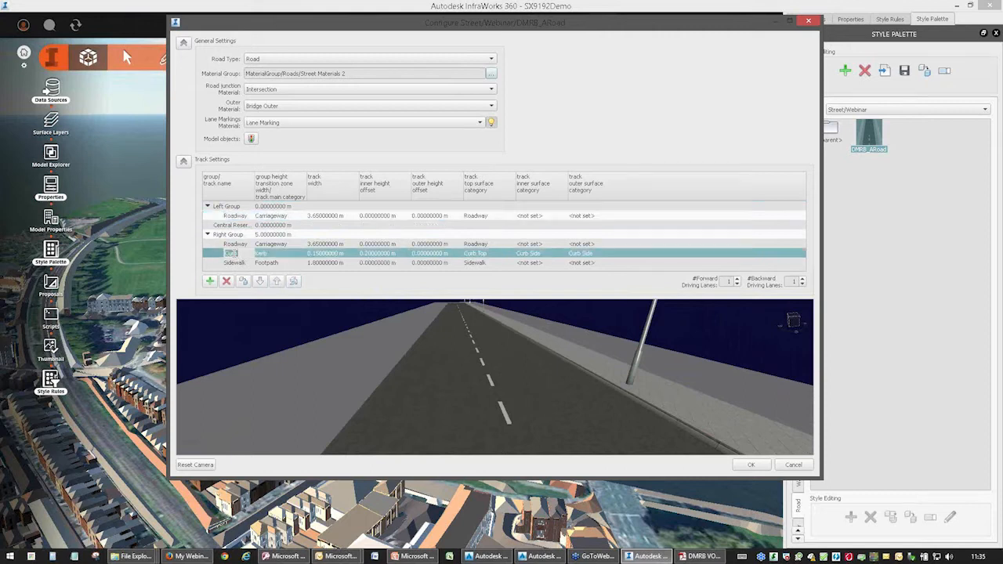
left_click(246, 283)
left_click(276, 283)
left_click(277, 282)
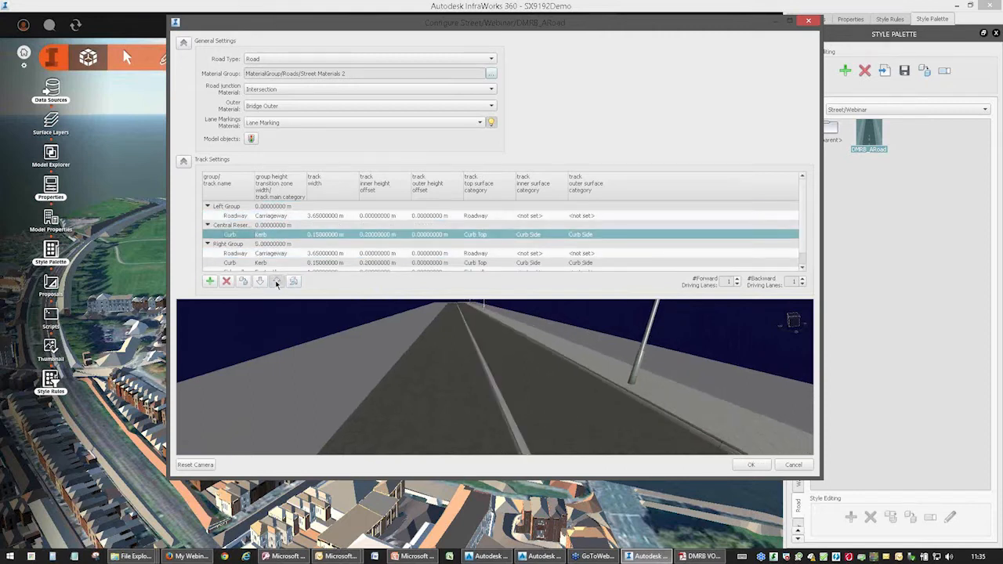
left_click(276, 282)
left_click(276, 282)
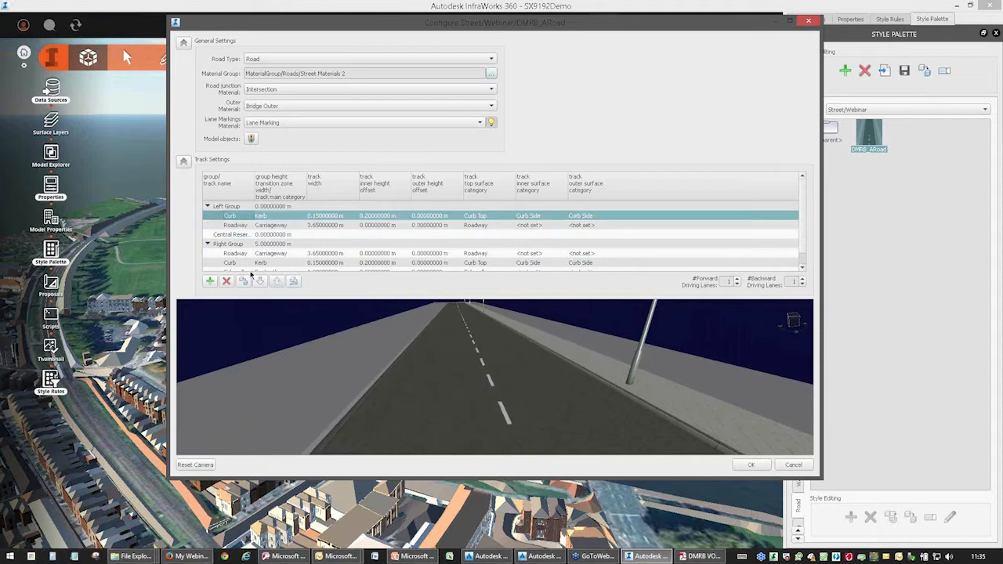
Duplicate the Right Group's Sidewalk track and move the copy into the Left Group above its Curb.
left_click(238, 270)
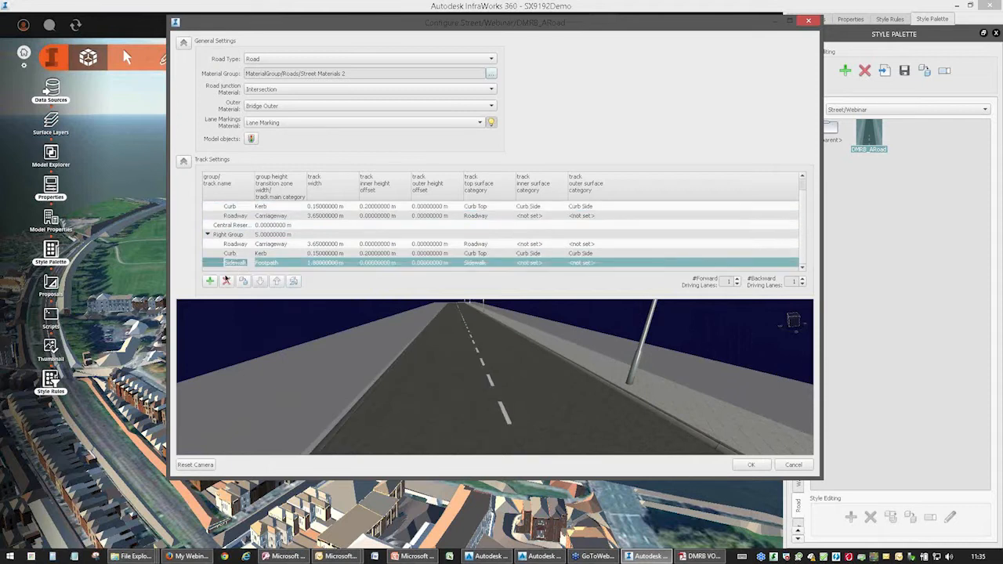
left_click(244, 282)
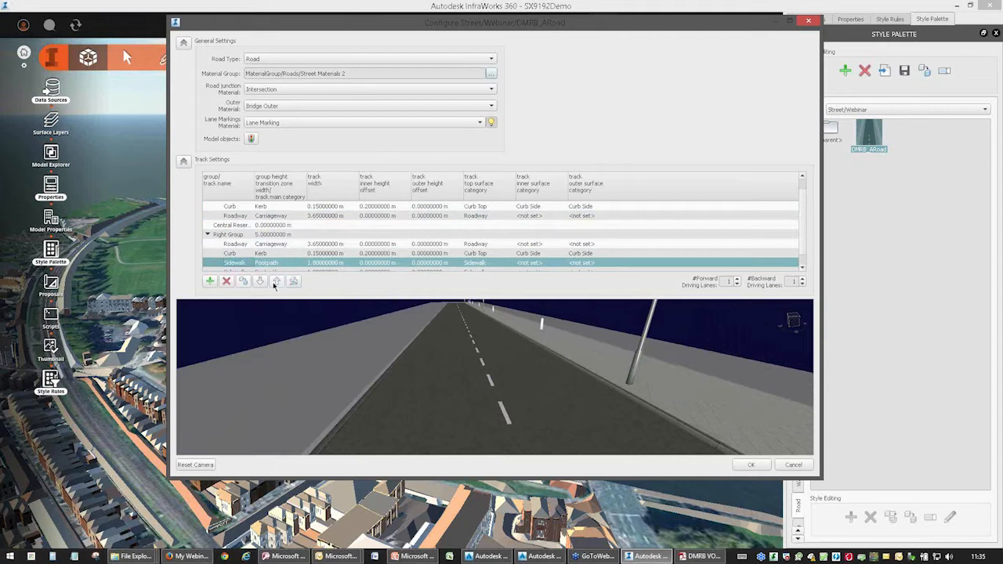
left_click(276, 282)
left_click(277, 283)
left_click(277, 282)
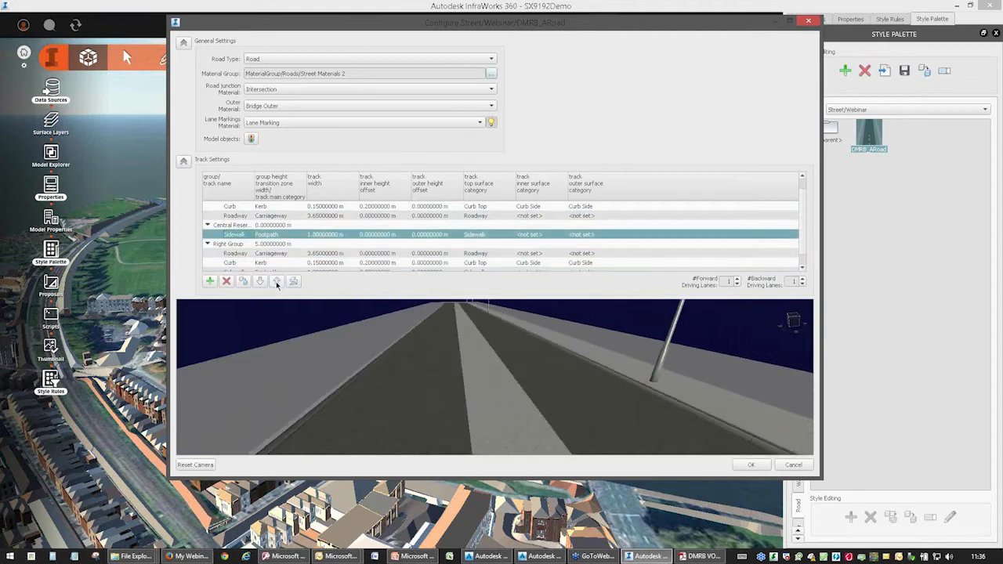
left_click(277, 282)
left_click(277, 282)
left_click(277, 282)
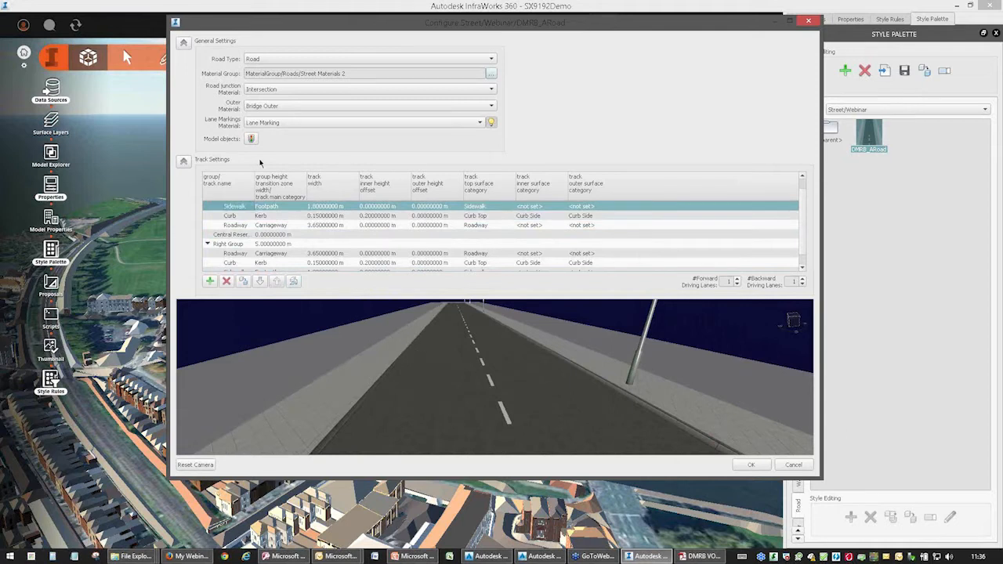
Reopen the road style's model object settings and choose Left Bucket > Sidewalk as the target.
left_click(251, 139)
left_click(285, 124)
left_click(227, 174)
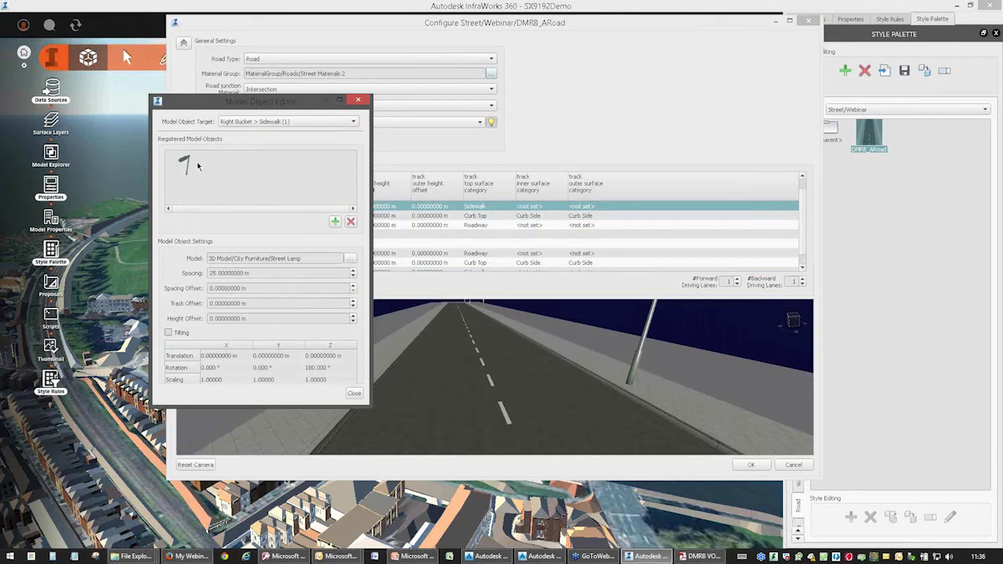
left_click(275, 123)
left_click(258, 66)
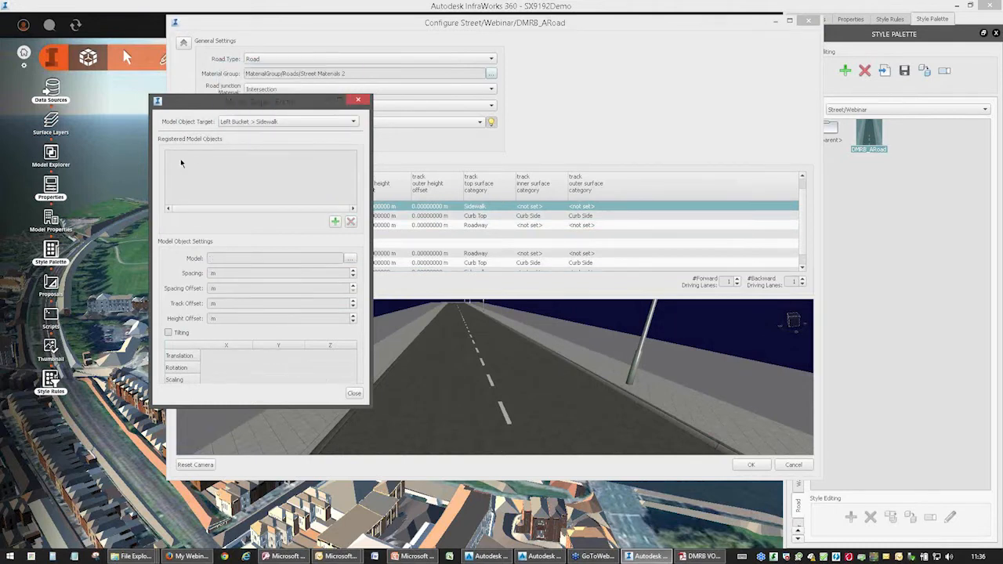
Add the Street Lamp model from 3D Model/City Furniture as a model object on the left sidewalk.
left_click(335, 223)
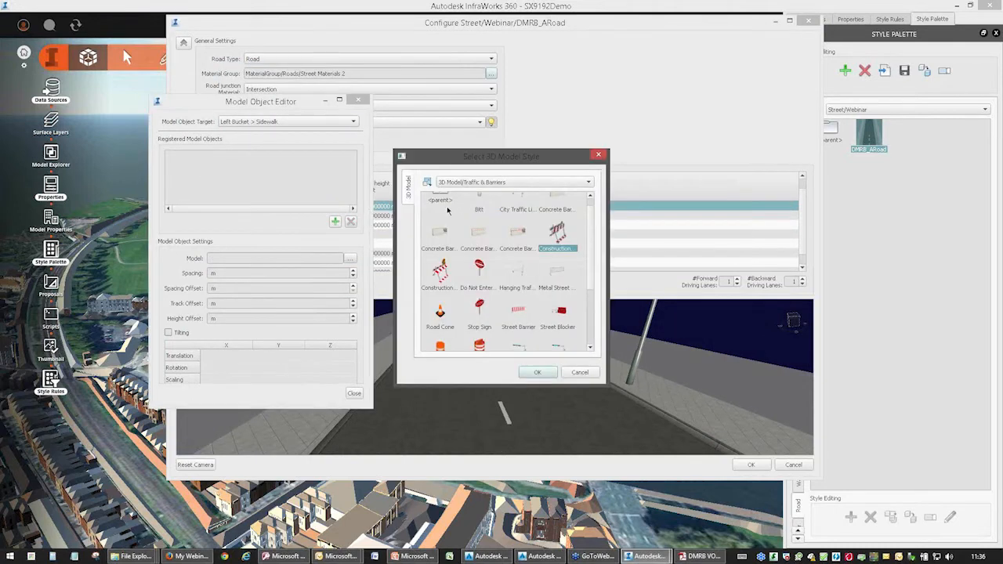
double_click(444, 202)
double_click(519, 202)
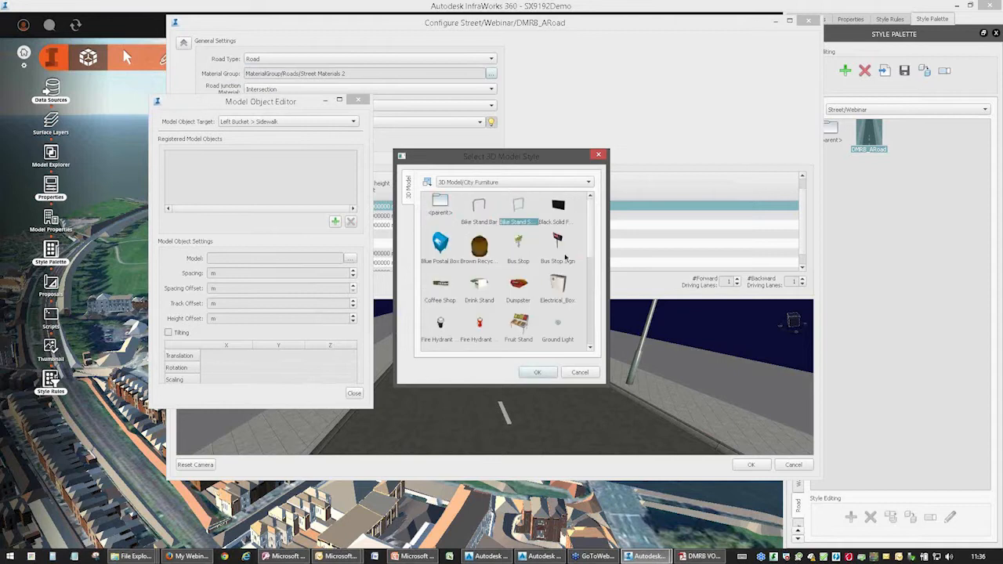
left_click(591, 323)
left_click(519, 317)
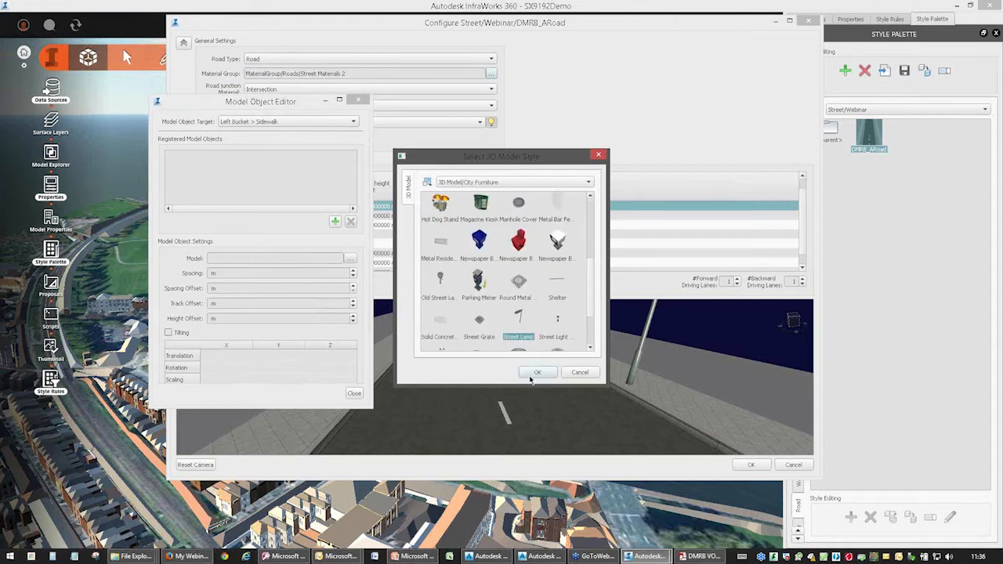
left_click(537, 372)
Set the left sidewalk lamp's spacing to 25 m and its spacing offset to 12.5 m.
left_click_drag(217, 273, 206, 274)
type("25")
left_click(206, 290)
type("12.5")
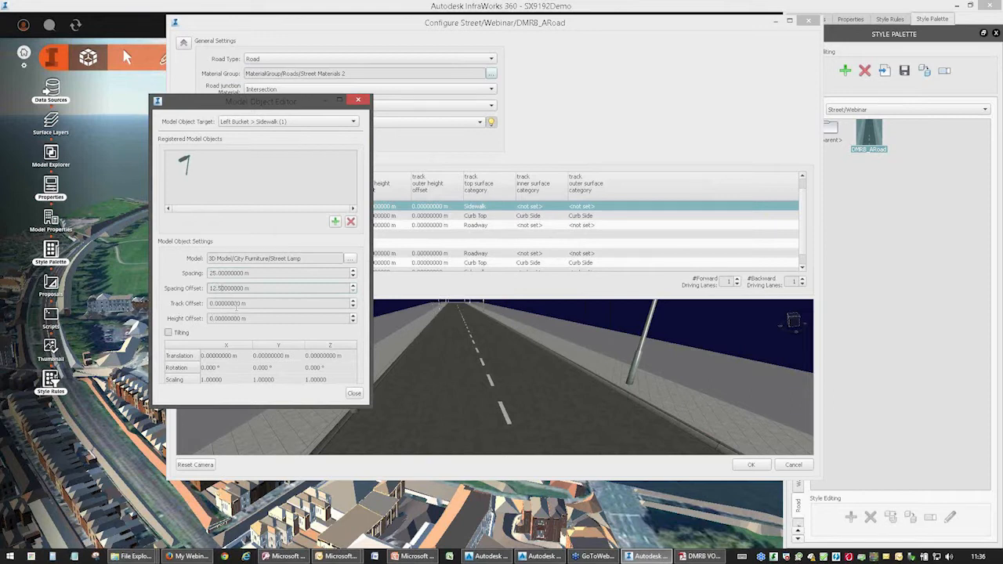
Set the left sidewalk lamp's Z rotation to 180° and close the model object settings.
left_click(329, 367)
type("180")
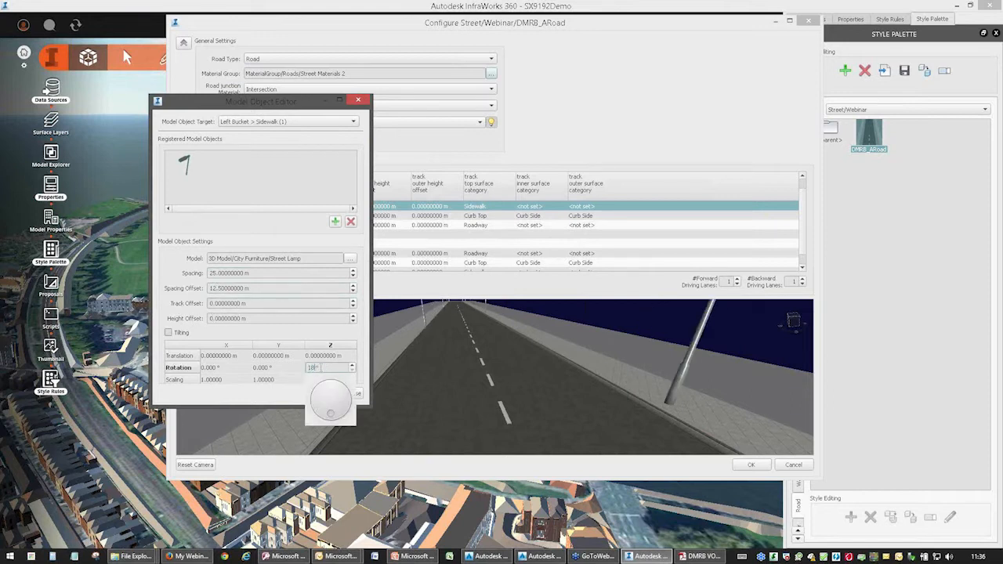
key("Return")
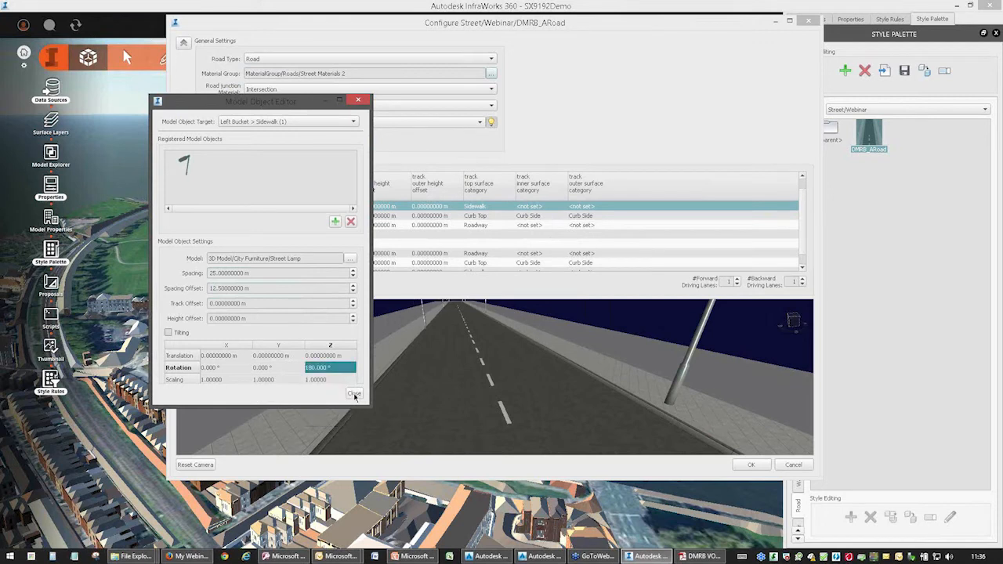
left_click(355, 395)
Inspect the street lamps on both sides of the road preview and accept the DMRB_ARoad style configuration.
left_click_drag(461, 406, 497, 375)
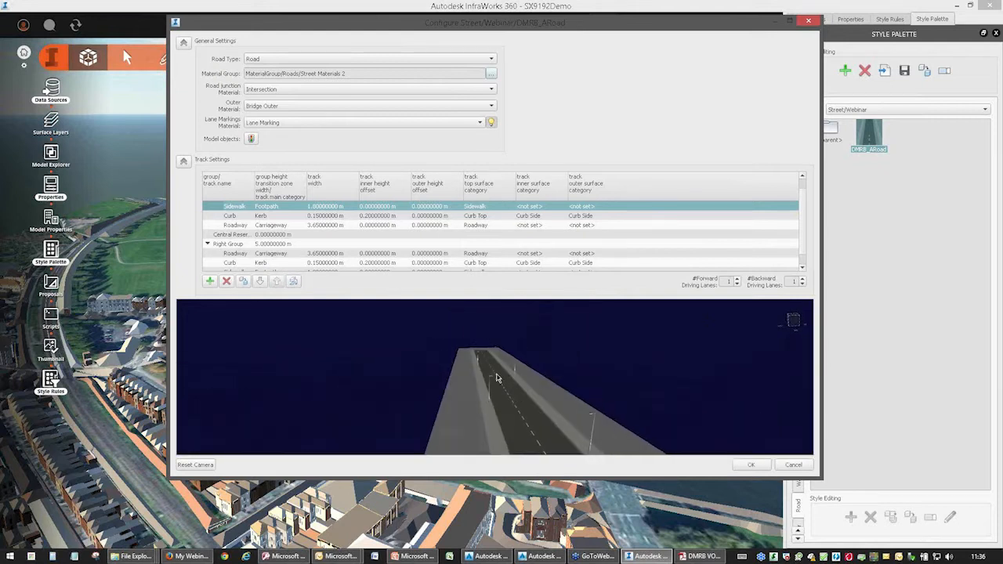
left_click_drag(531, 420, 516, 408)
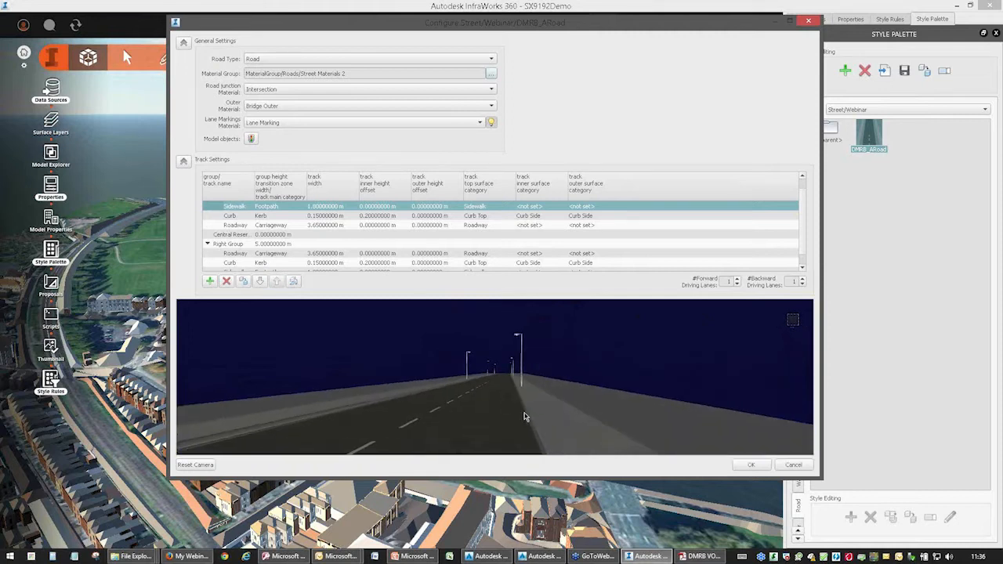
left_click_drag(331, 417, 419, 415)
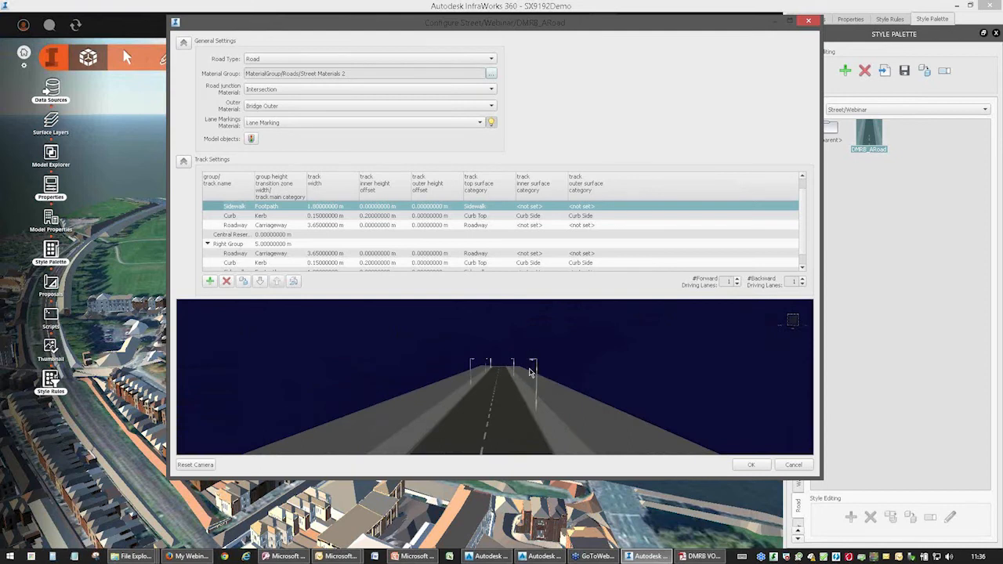
left_click_drag(500, 408, 479, 382)
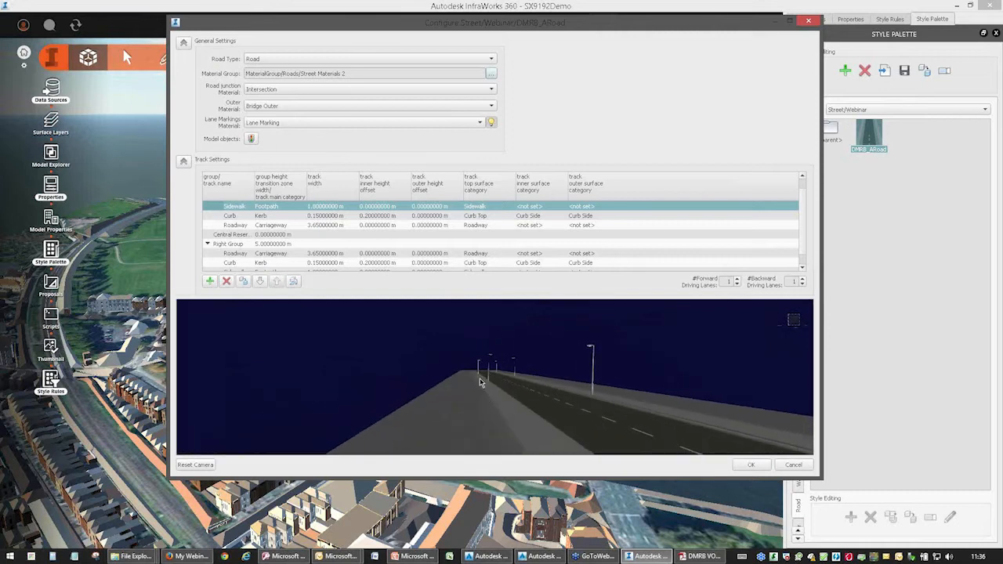
middle_click_drag(499, 397, 483, 312)
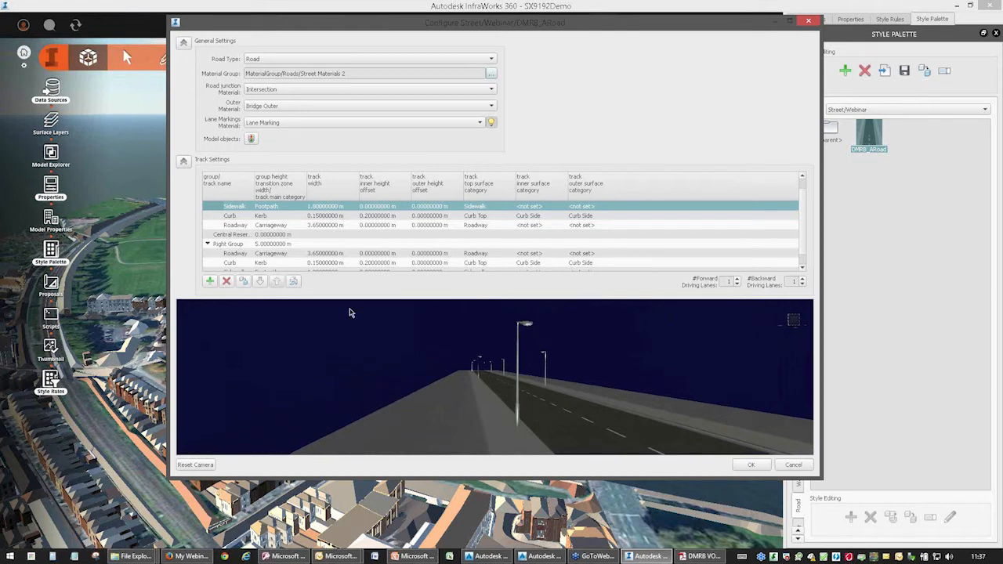
left_click(749, 465)
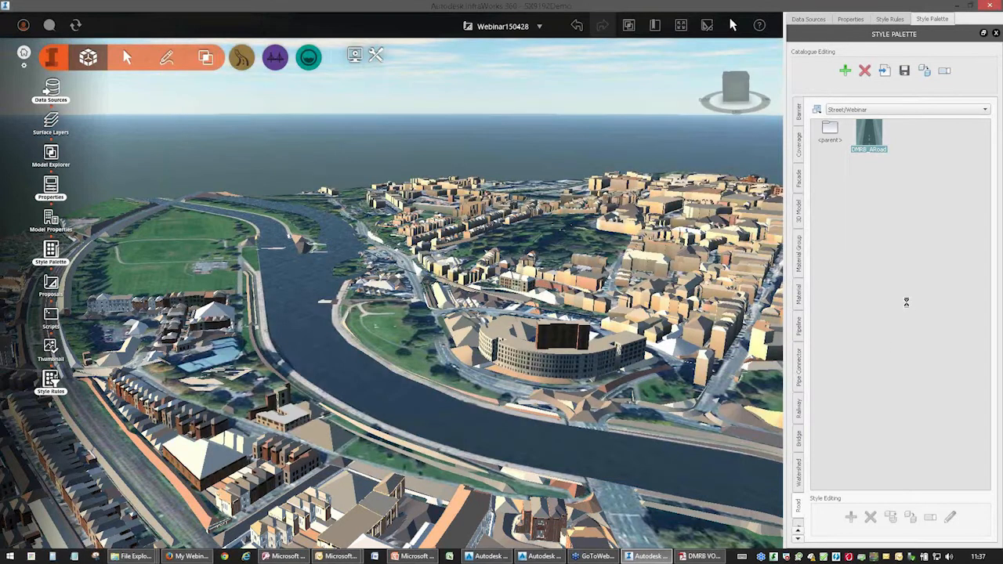
Browse the road style catalogues to Street/DMRB/Urban/Dual Carriageway.
double_click(833, 129)
double_click(871, 132)
double_click(907, 132)
double_click(870, 131)
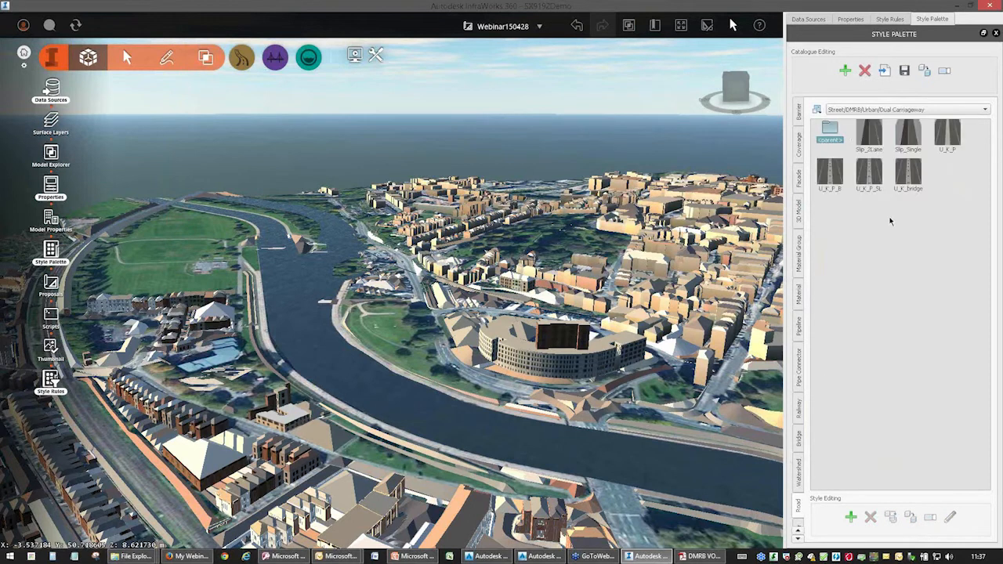
Open the configuration of the U_K_P_SL dual carriageway style and examine its track settings.
left_click(869, 174)
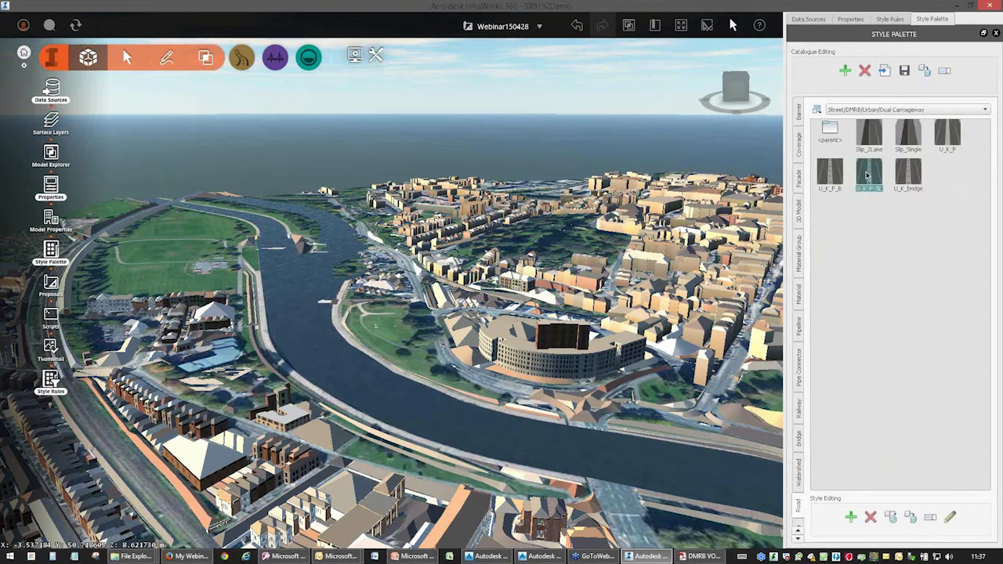
left_click(949, 518)
mouse_move(530, 450)
left_mouse_down()
mouse_move(581, 400)
mouse_move(477, 443)
mouse_move(519, 429)
left_mouse_up()
scroll(477, 443, "down", 4)
scroll(467, 438, "up", 4)
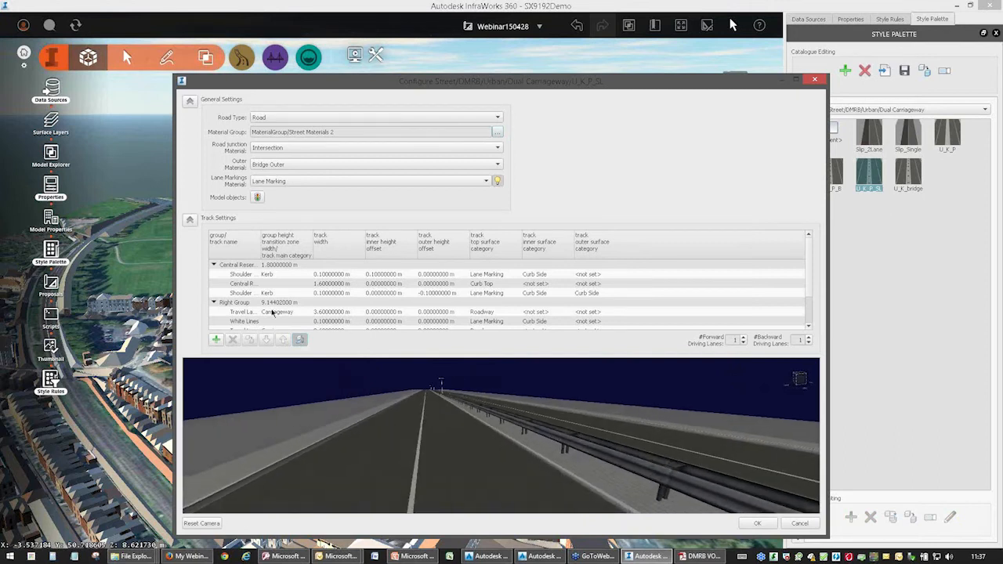
Examine the guard rail model object settings on the central reserve, and close the style configuration without saving.
left_click(257, 198)
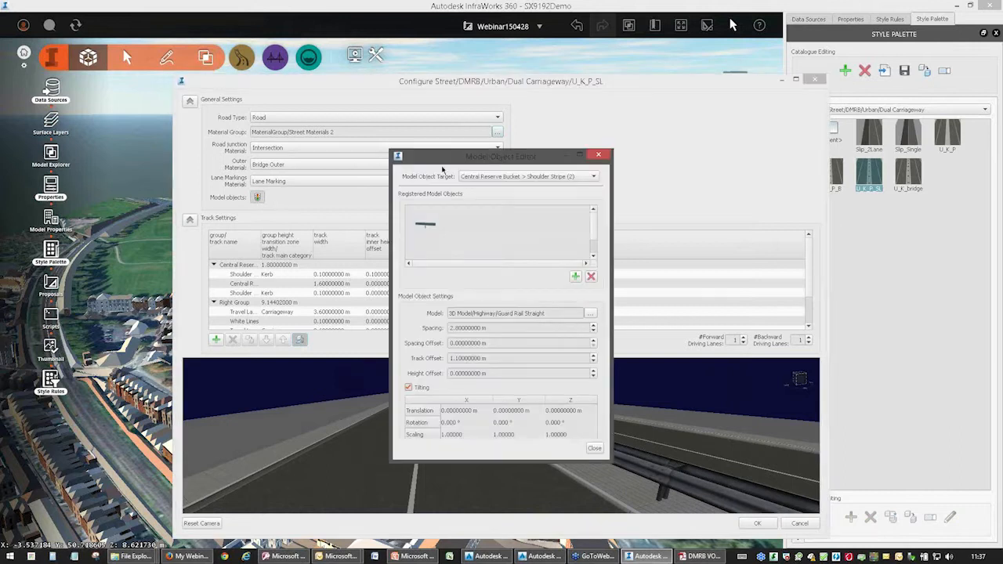
left_click(410, 389)
key("ctrl")
key("ctrl")
key("ctrl")
left_click(594, 448)
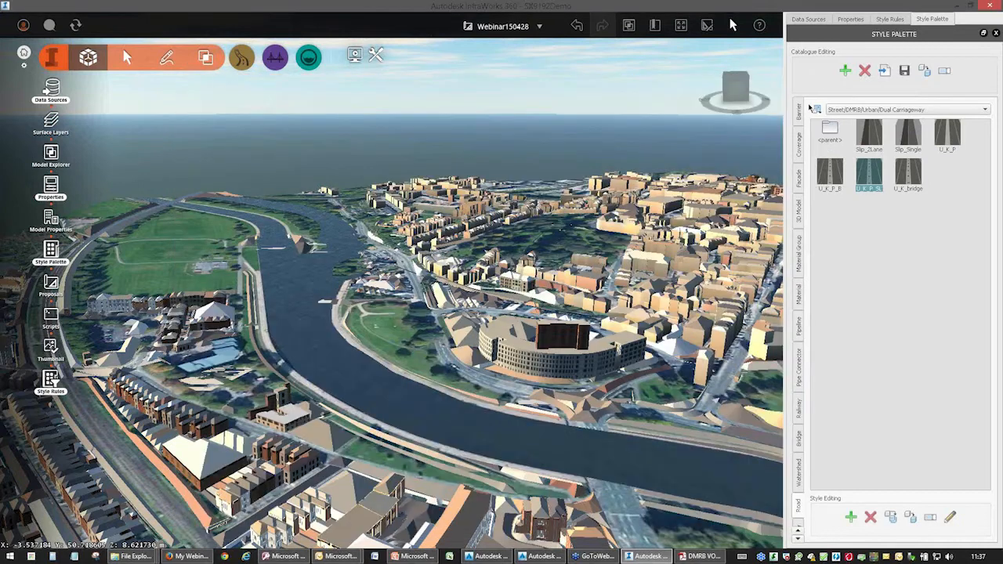
left_click(815, 79)
Delete the long, narrow building beside the road near the model's edge, south of the river.
left_click_drag(485, 383, 232, 355)
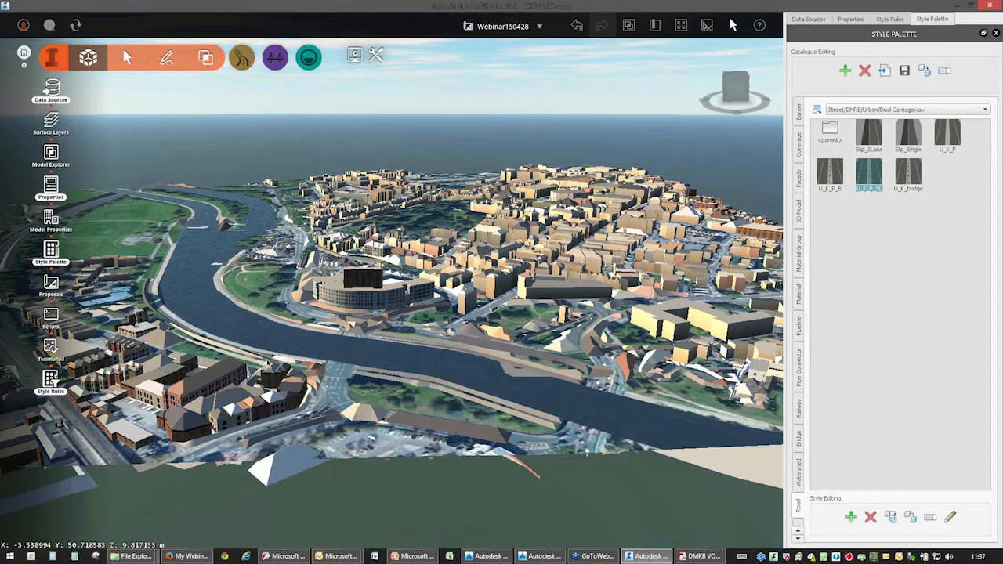
left_click(396, 379)
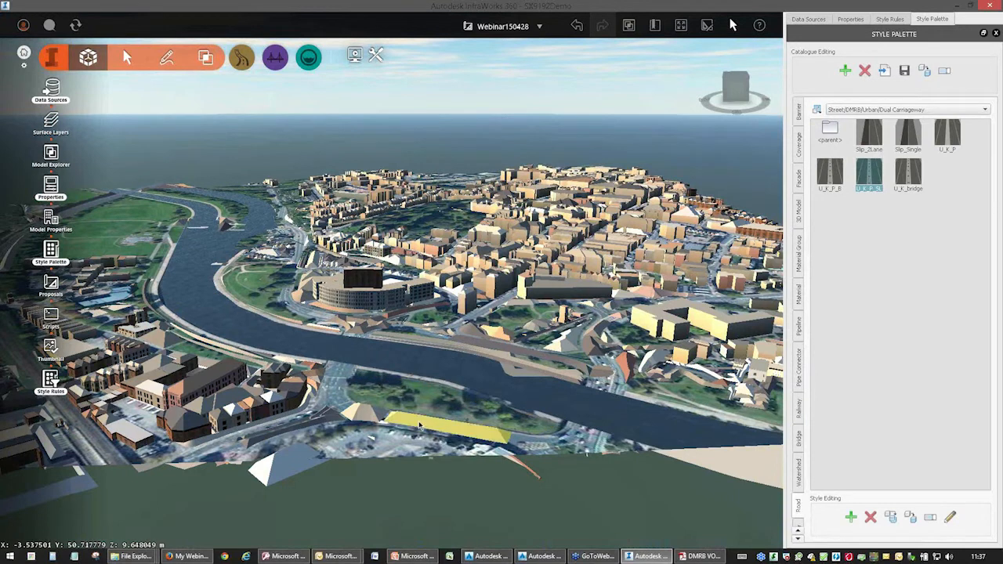
key("Delete")
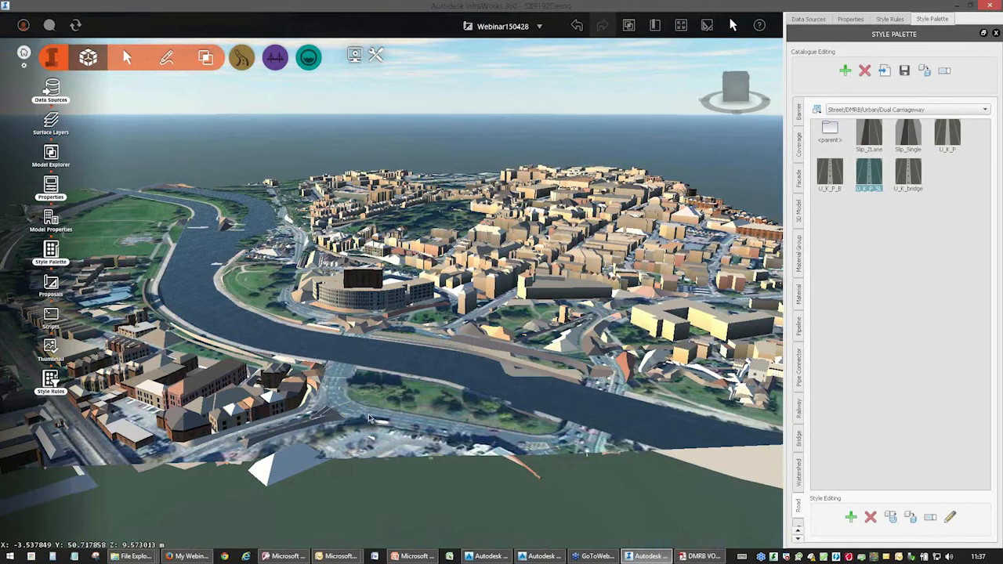
Find 58096-SX9192-2c1_RoadLink.sdf in the os-mastermap-itn-layer-sample-data Initial/SDF folder and add it to the model as a data source.
left_click_drag(412, 345, 376, 327)
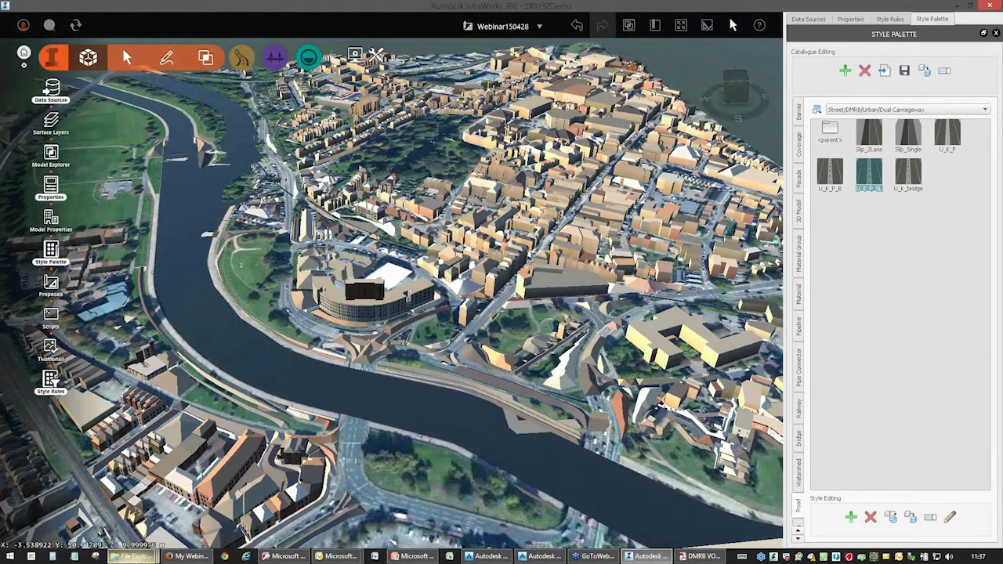
mouse_move(117, 558)
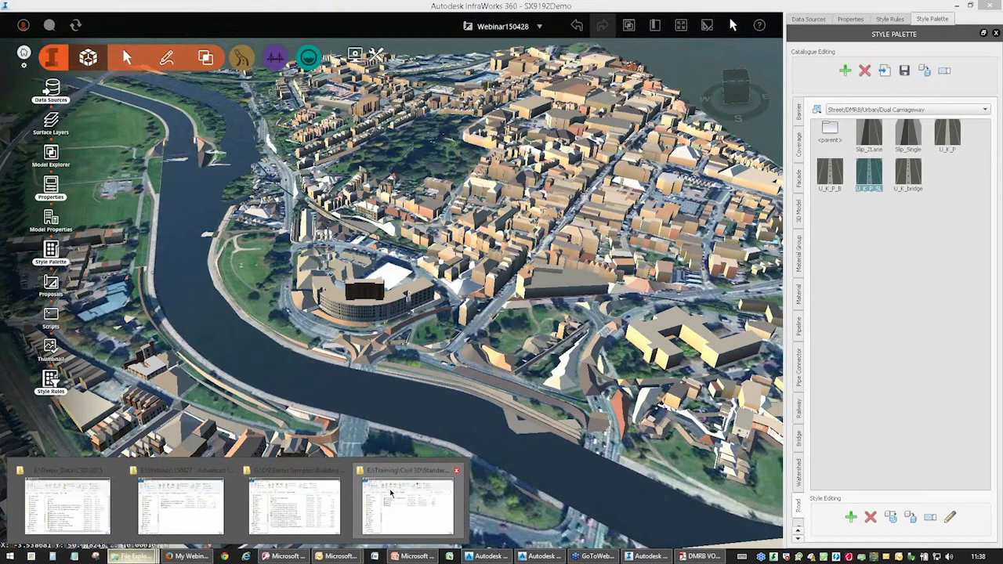
left_click(306, 499)
left_click(400, 205)
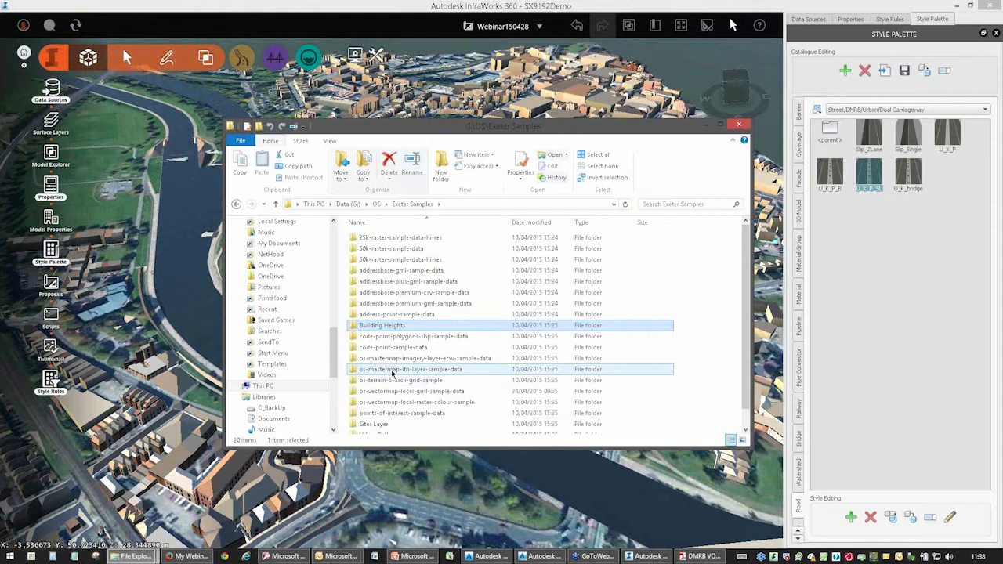
double_click(392, 371)
double_click(366, 238)
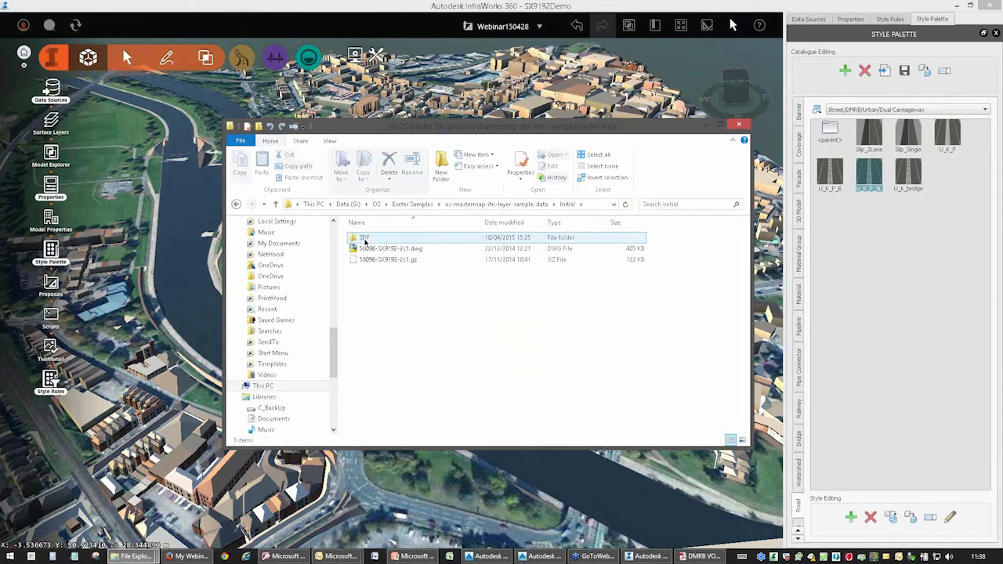
double_click(367, 238)
left_click(394, 273)
left_click(399, 271)
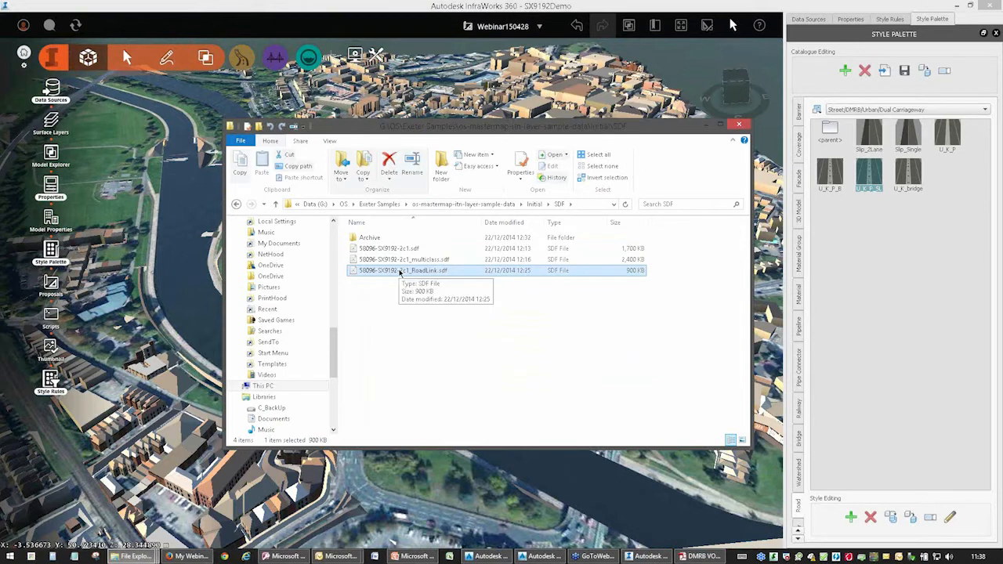
left_click_drag(411, 273, 174, 262)
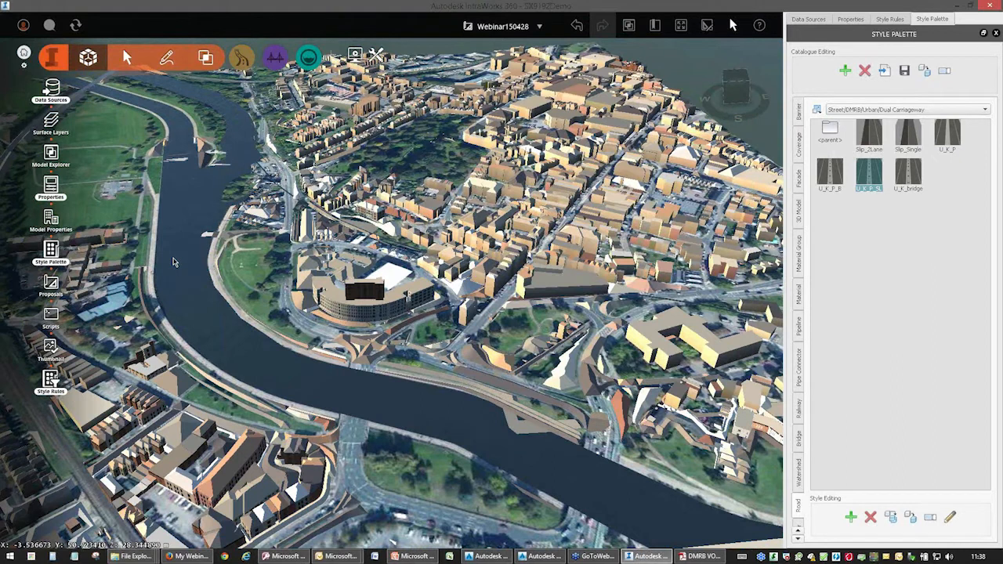
Set the RoadLink data source's feature type to Roads.
left_click(546, 101)
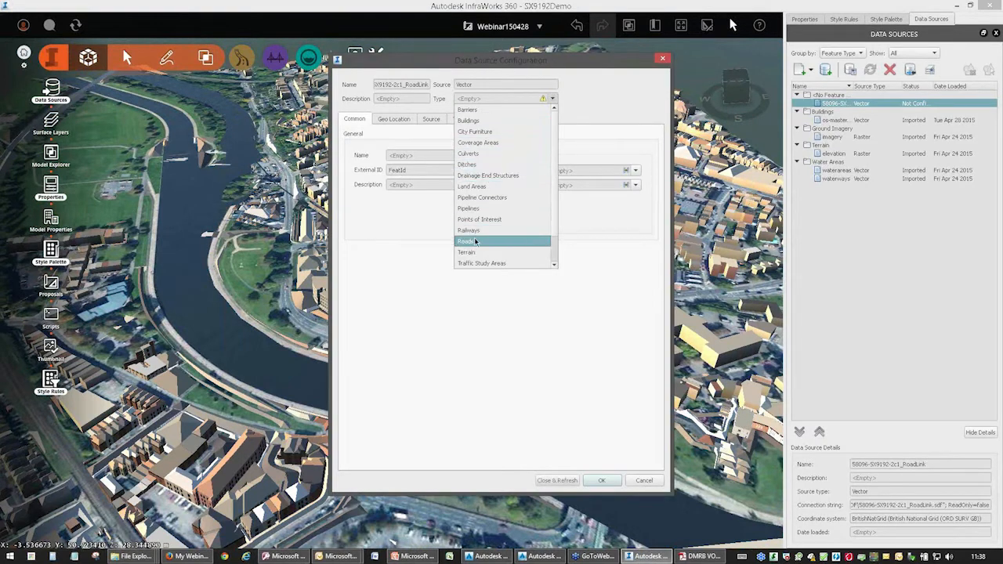
left_click(474, 242)
left_click(562, 102)
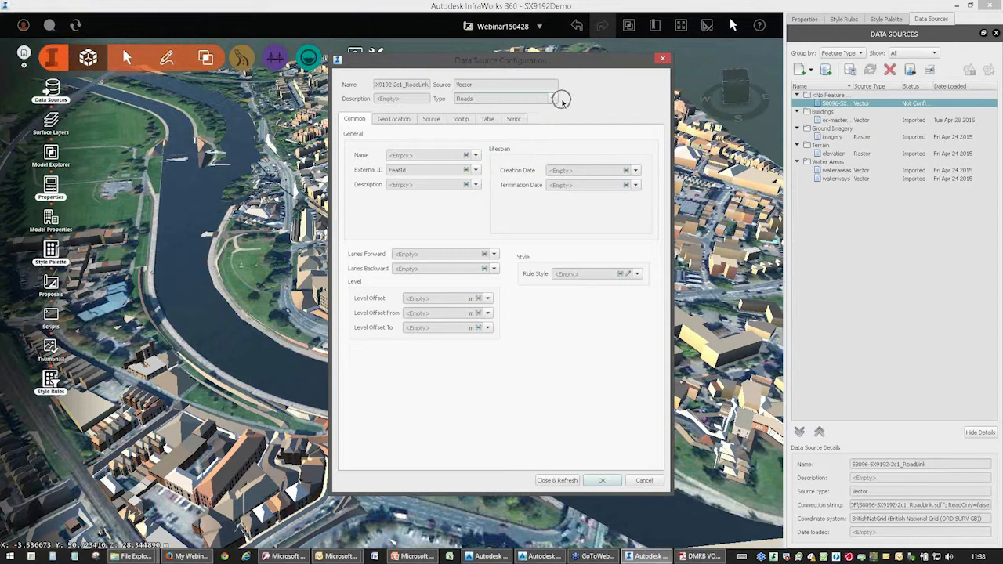
Map both the Description and the Rule Style of the road data to the DescriptiveTerm attribute.
left_click(475, 185)
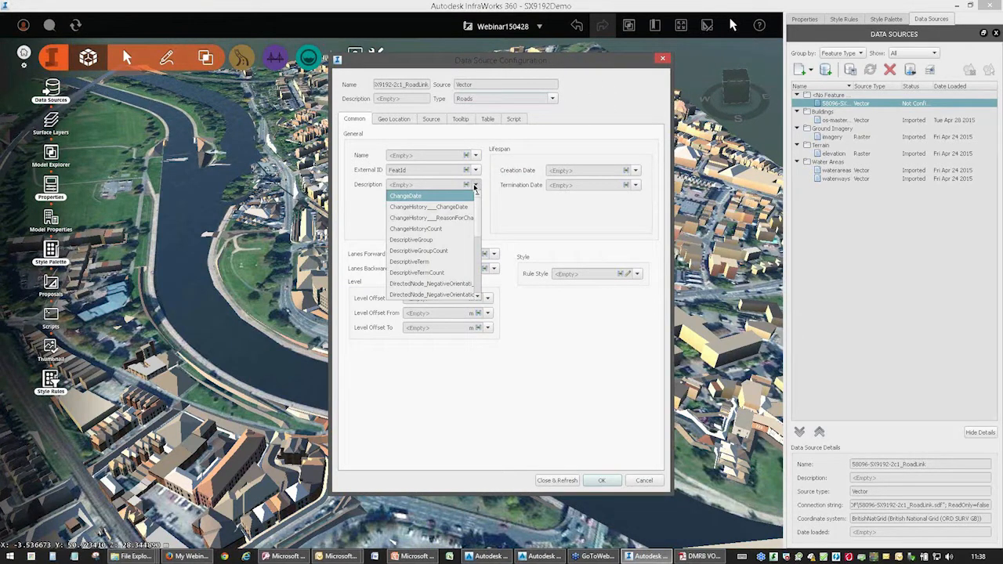
left_click(432, 262)
left_click(415, 184)
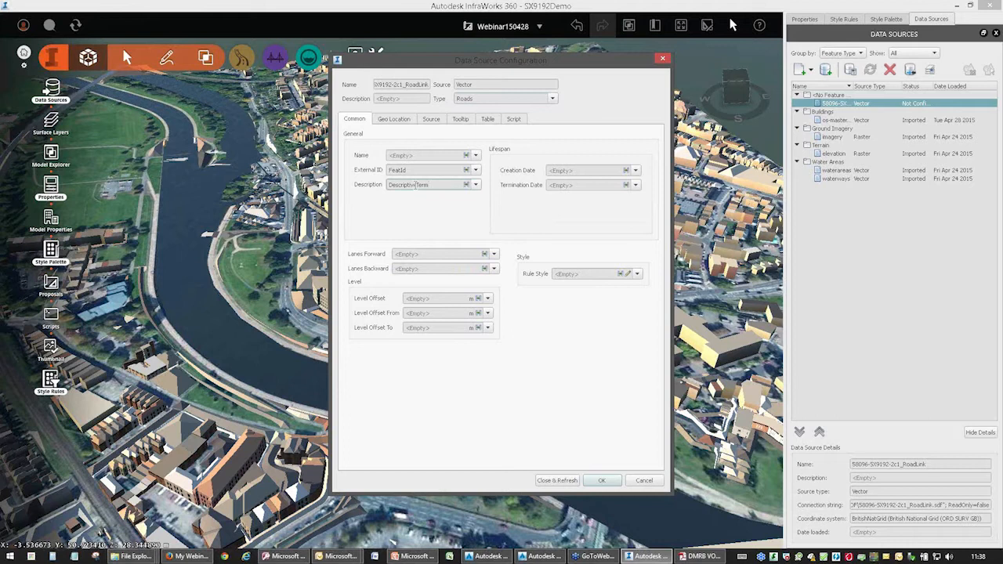
left_click(636, 274)
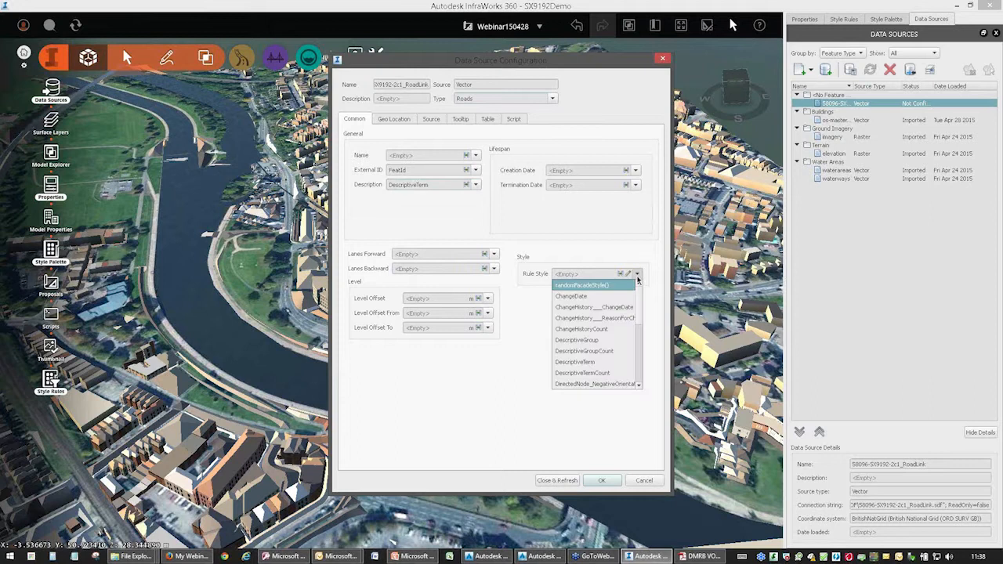
left_click(593, 364)
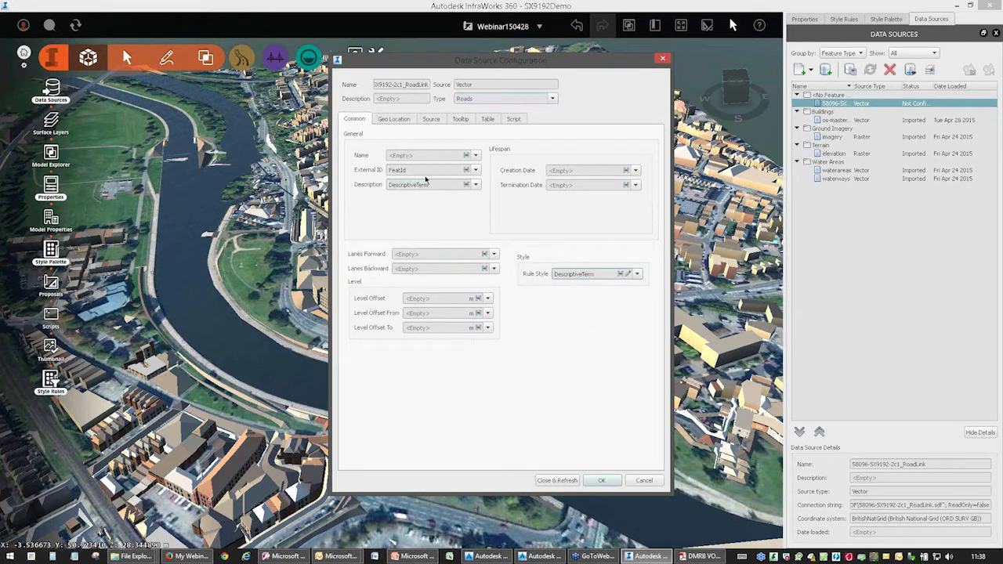
Check the road data's geo location and source settings, and import the roads into the model.
left_click(400, 121)
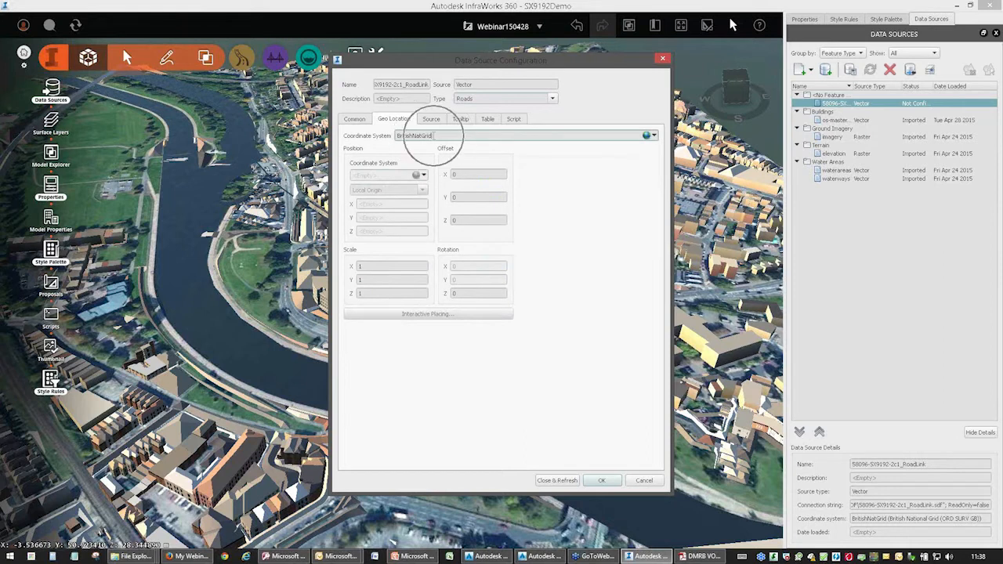
left_click(433, 119)
left_click(377, 175)
left_click(365, 194)
left_click(347, 195)
left_click(357, 121)
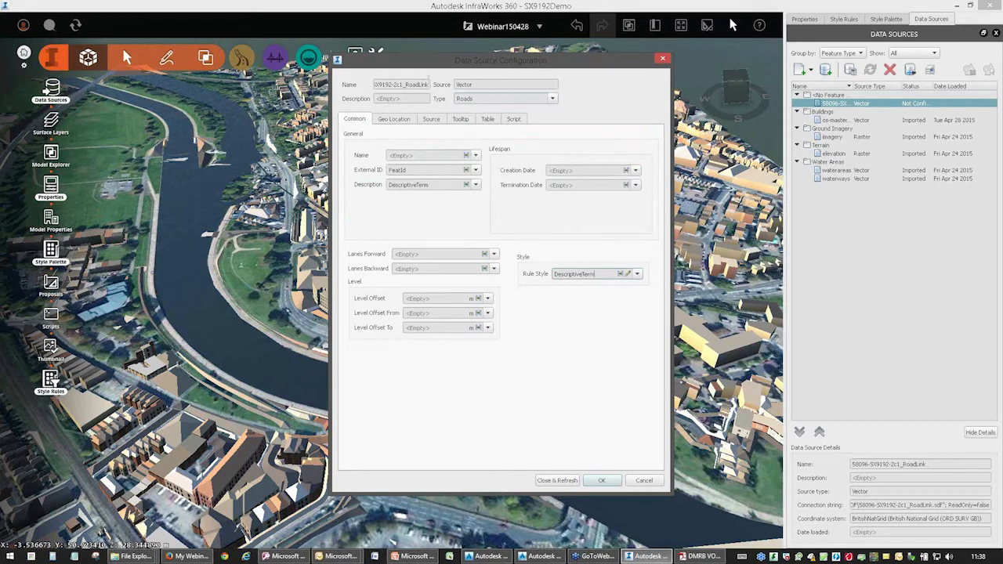
left_click(552, 481)
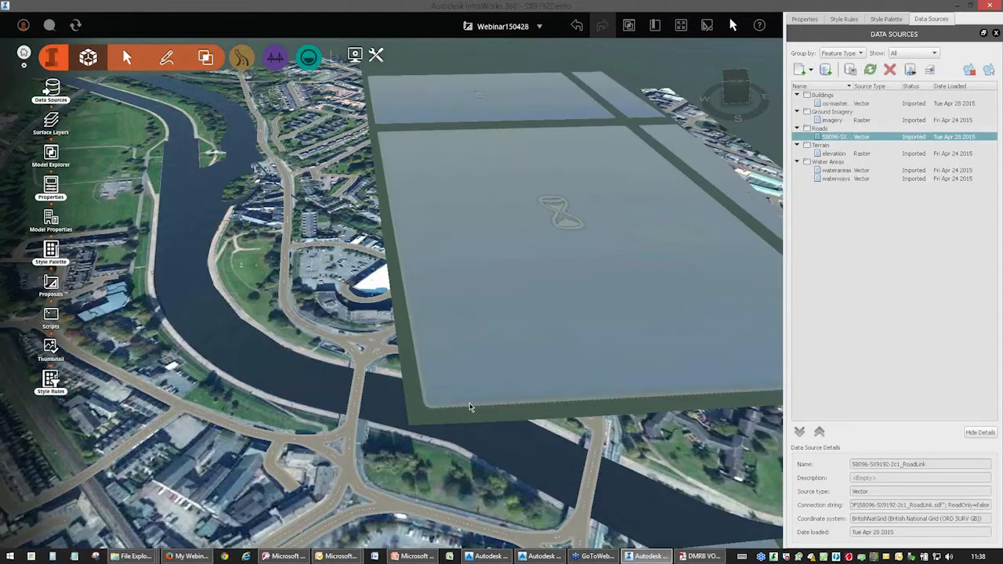
Examine the imported roads across the city model, from the river bridges and junctions to the streets between the buildings.
left_click_drag(460, 429, 351, 351)
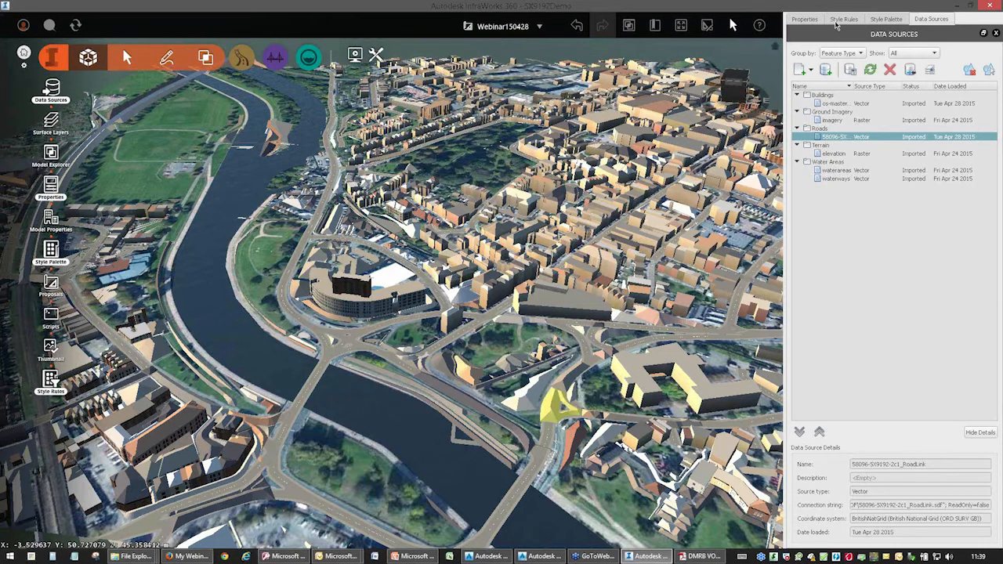
left_click(806, 19)
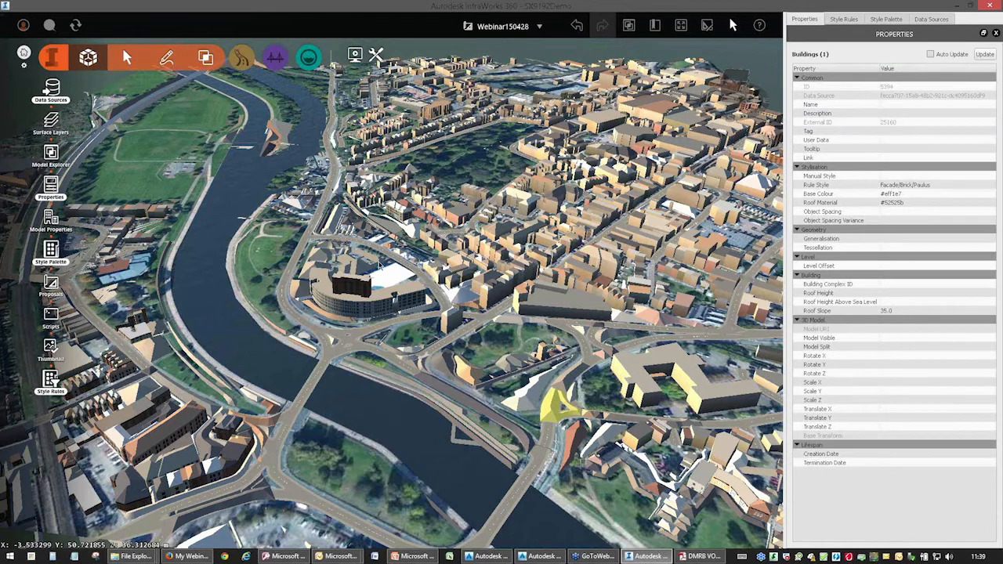
left_click(844, 20)
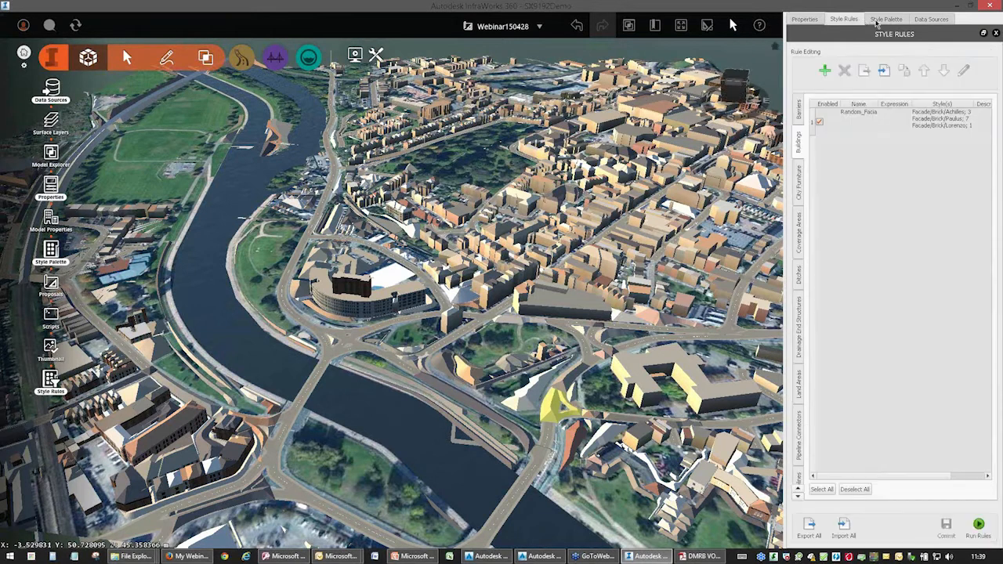
left_click(886, 21)
left_click(916, 22)
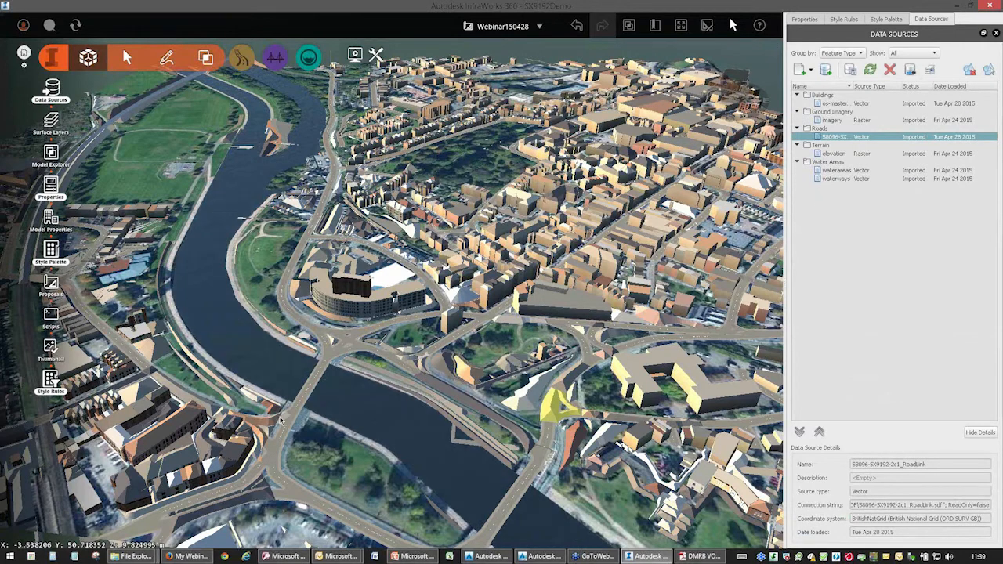
scroll(281, 417, "up", 1)
scroll(283, 419, "up", 4)
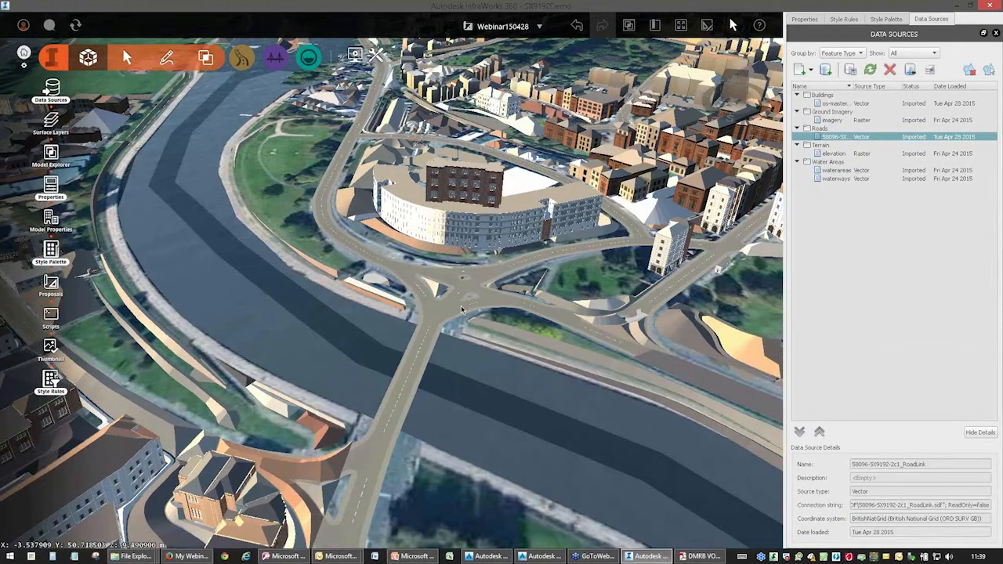
middle_click_drag(437, 425, 559, 382)
middle_click_drag(749, 407, 505, 352)
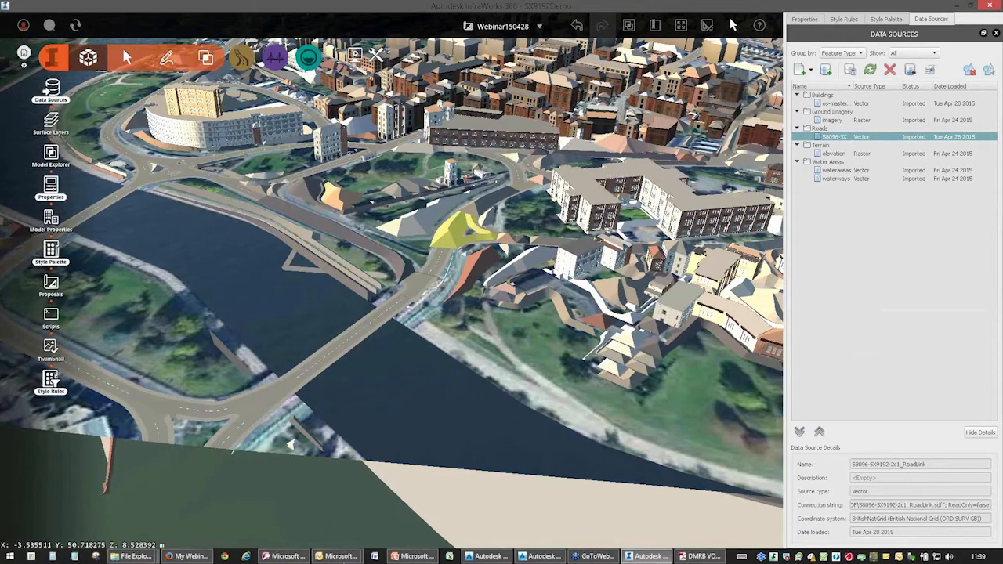
middle_click_drag(529, 192, 446, 283)
scroll(446, 284, "down", 5)
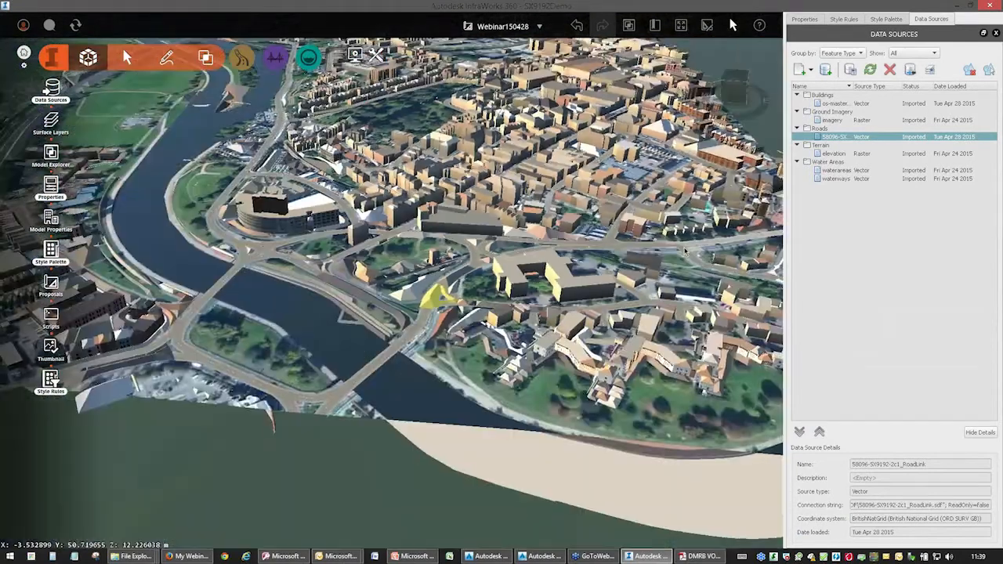
scroll(391, 283, "up", 5)
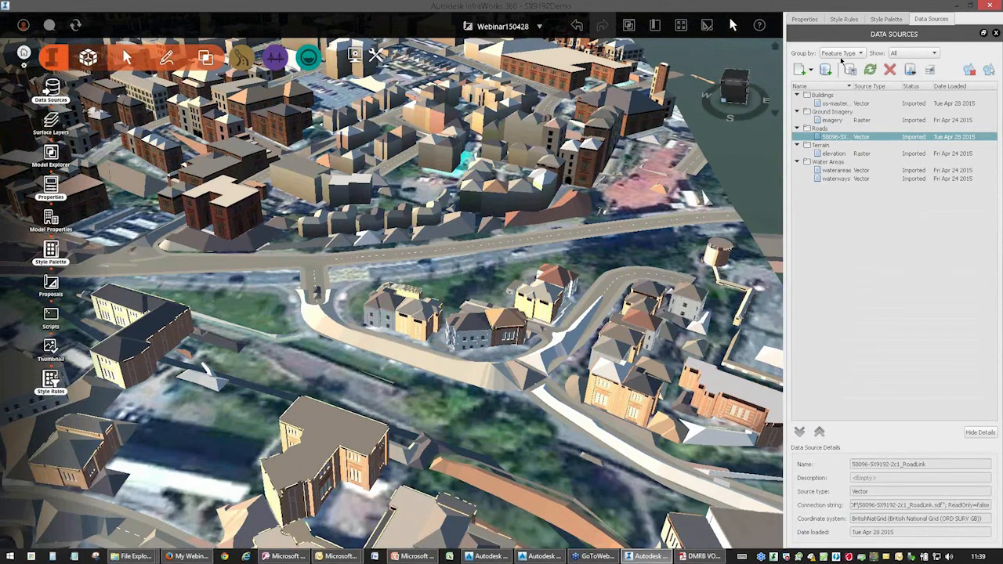
Remove the Buildings data source (os-mastermap-topography-layer-sample-data) from the model.
left_click(831, 94)
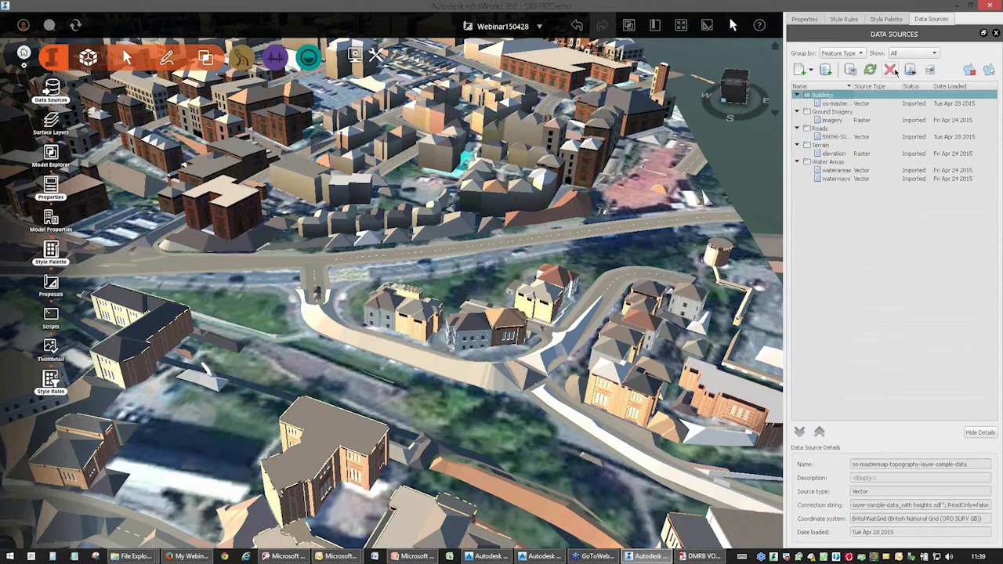
left_click(630, 27)
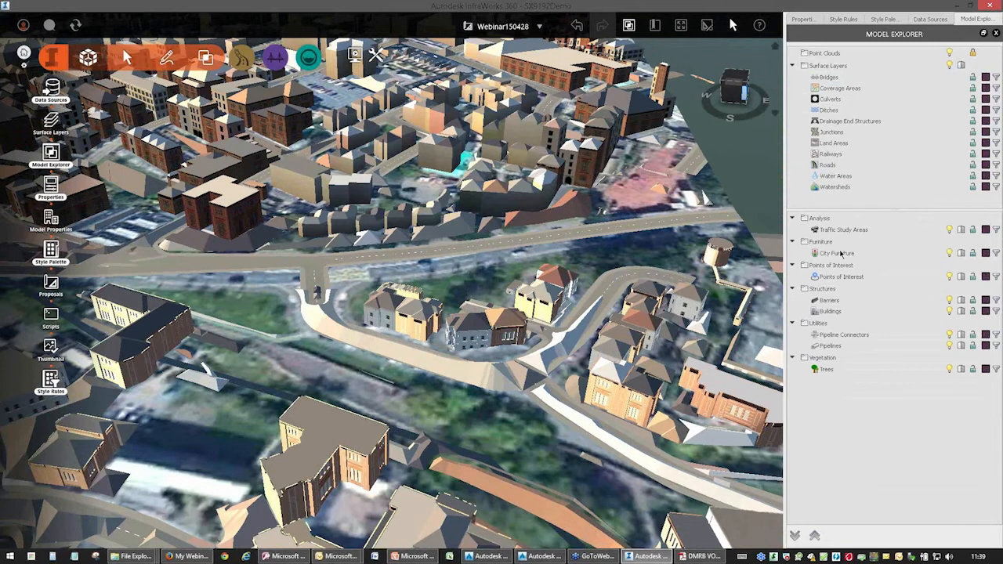
left_click(807, 22)
left_click(879, 20)
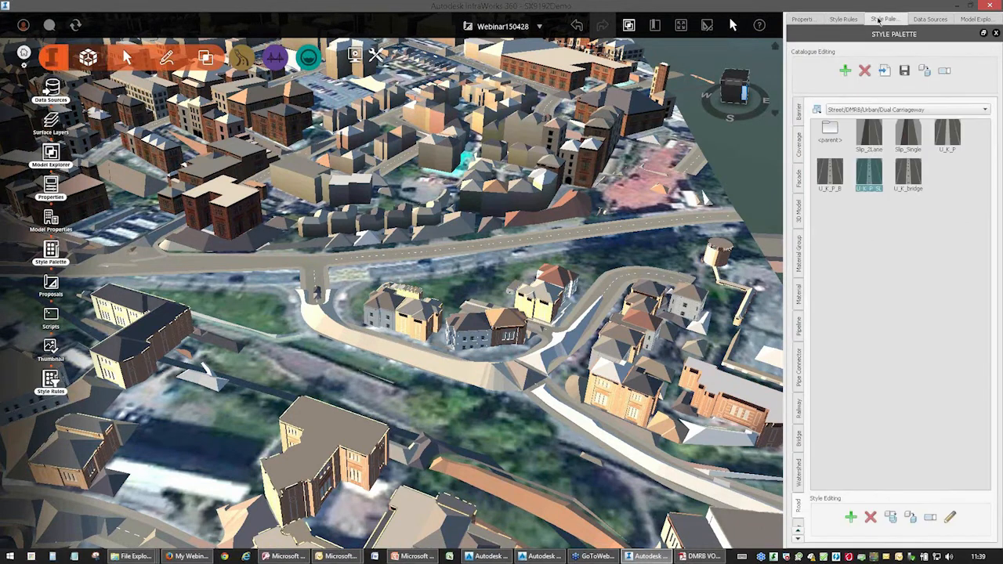
left_click_drag(931, 11, 932, 18)
left_click(931, 25)
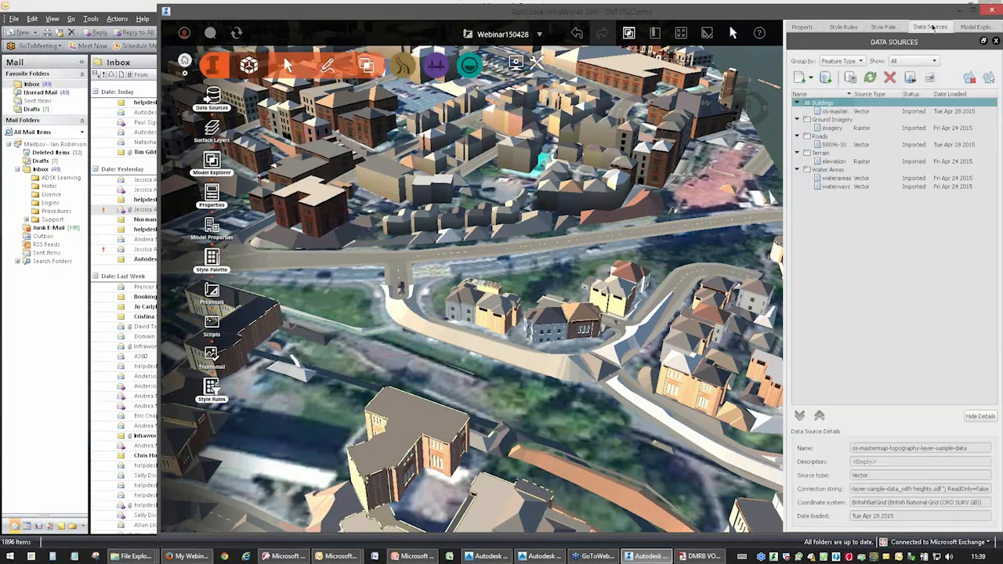
double_click(863, 17)
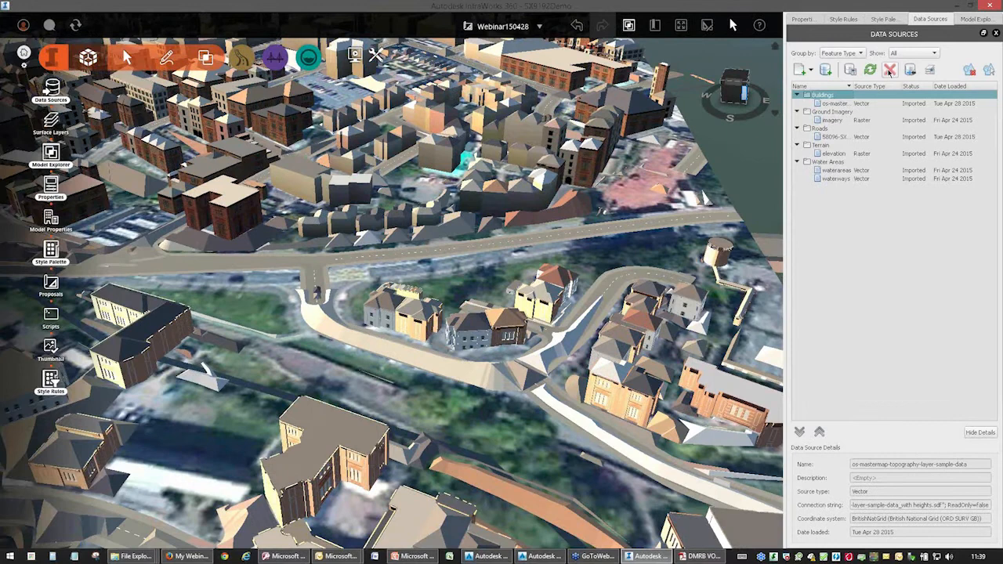
left_click(889, 69)
left_click(547, 291)
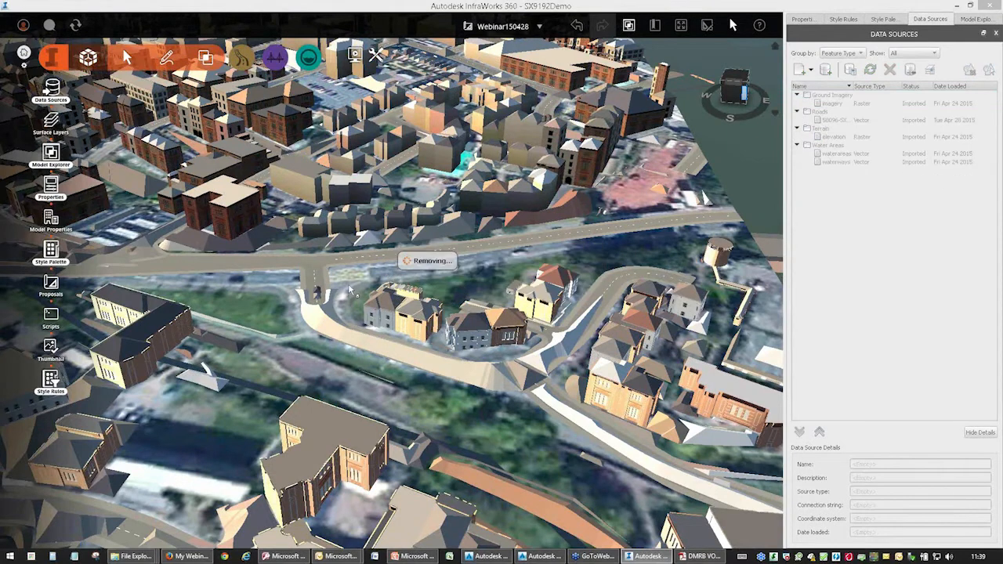
Check the Description and Rule Style properties of the curved road branching off the main road.
left_click_drag(382, 374, 321, 332)
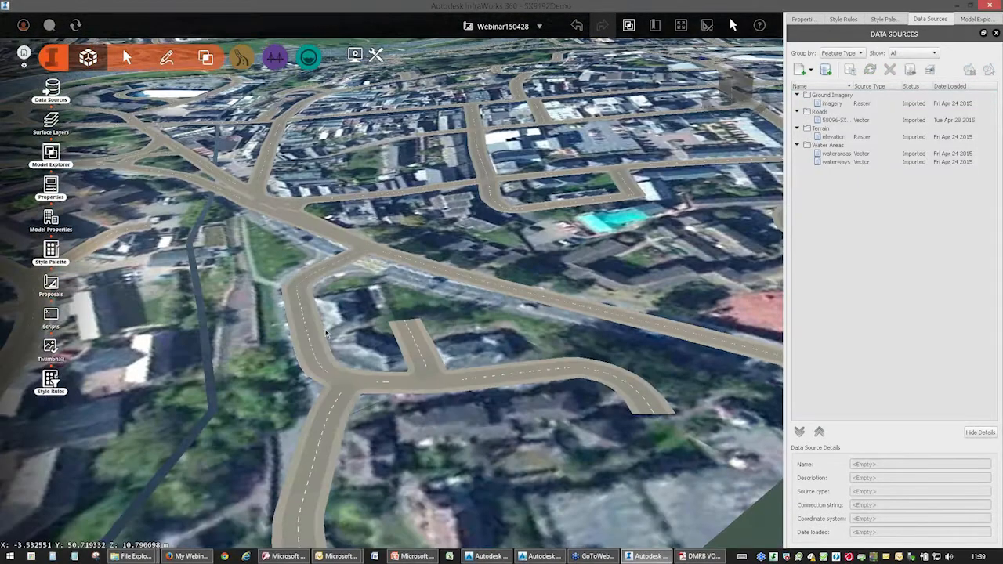
scroll(321, 332, "up", 3)
left_click(299, 316)
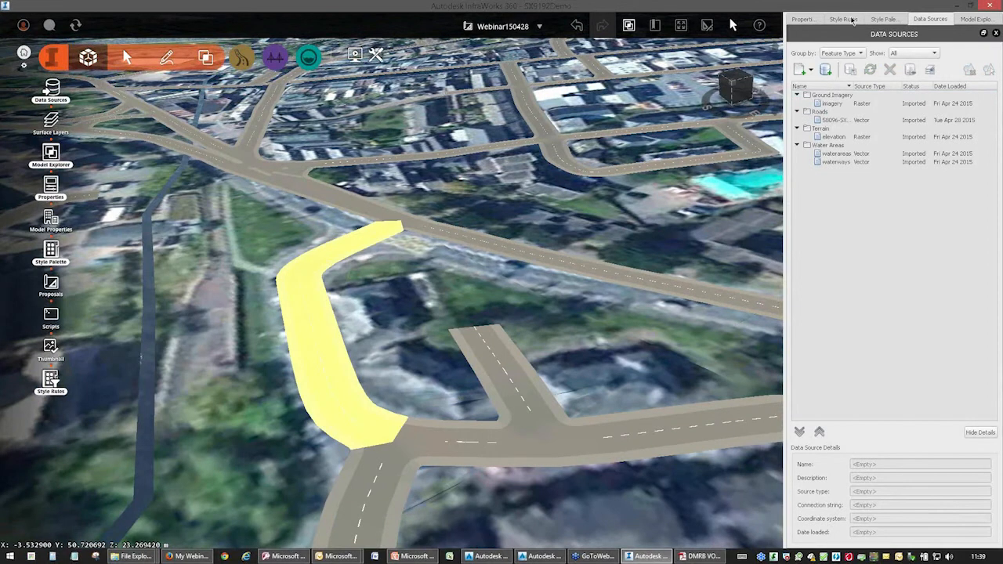
left_click(802, 18)
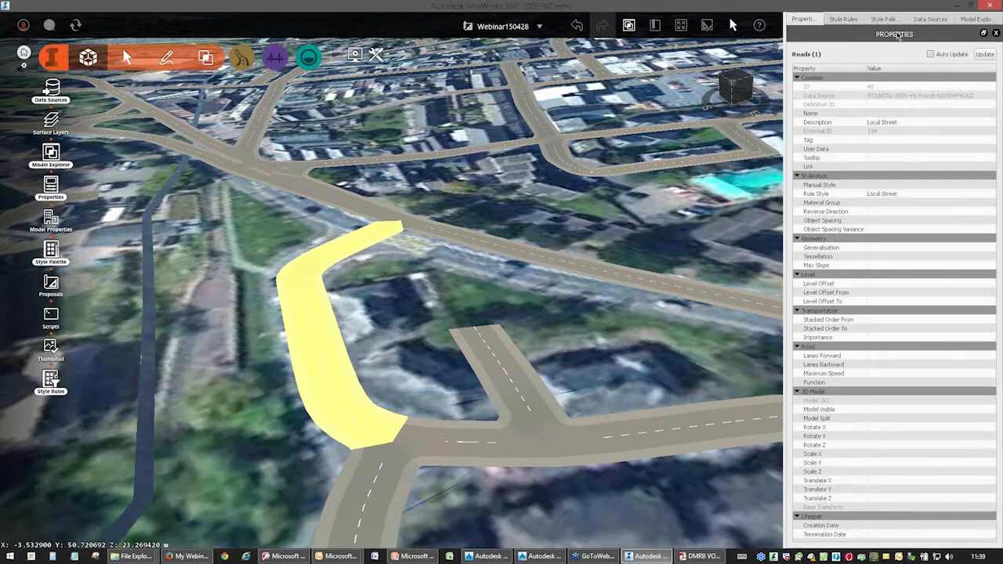
Examine the style rules for roads and the Random_Facia rule for buildings, including the option for saving selected rules.
left_click(846, 19)
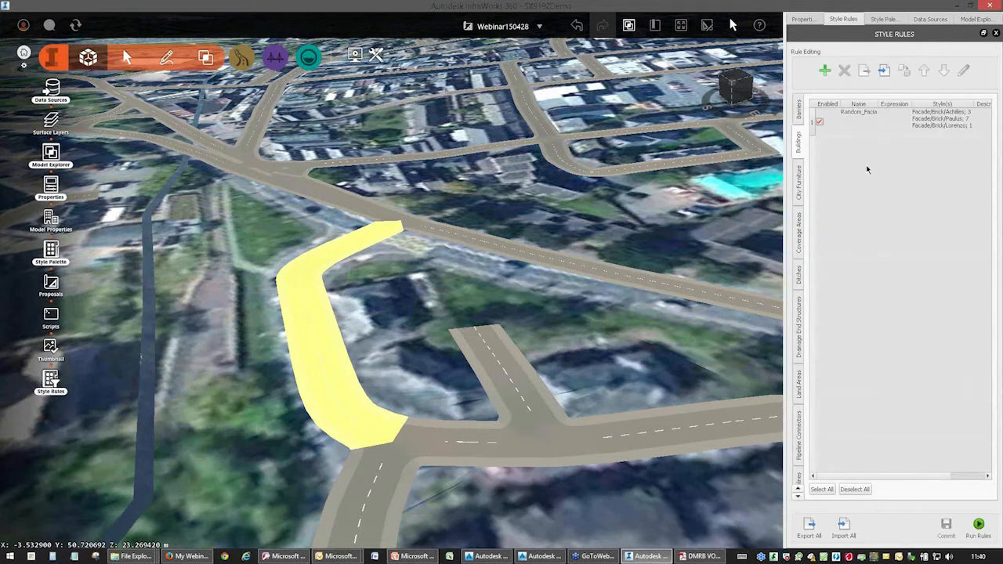
left_click(799, 479)
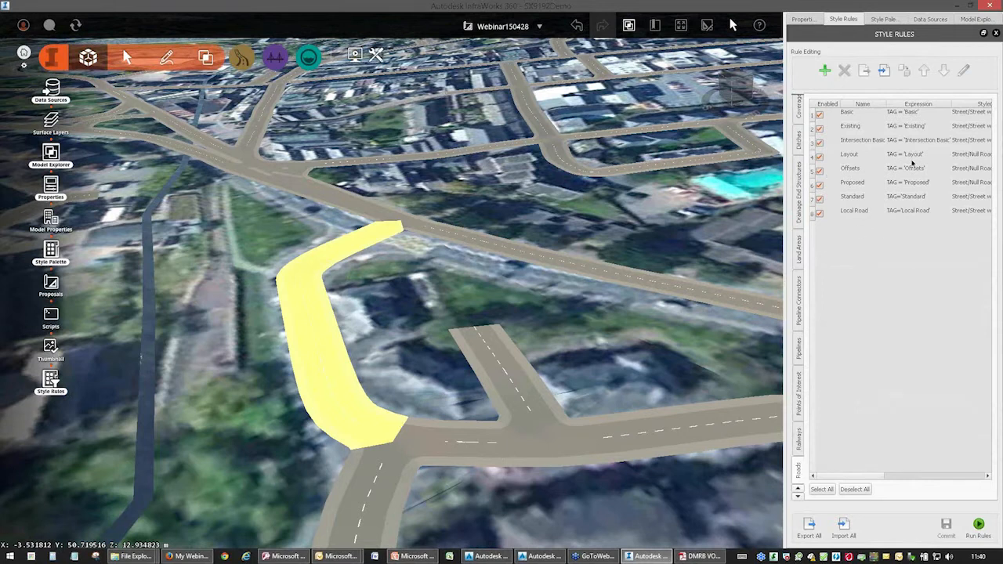
left_click(798, 119)
left_click(799, 119)
left_click(800, 138)
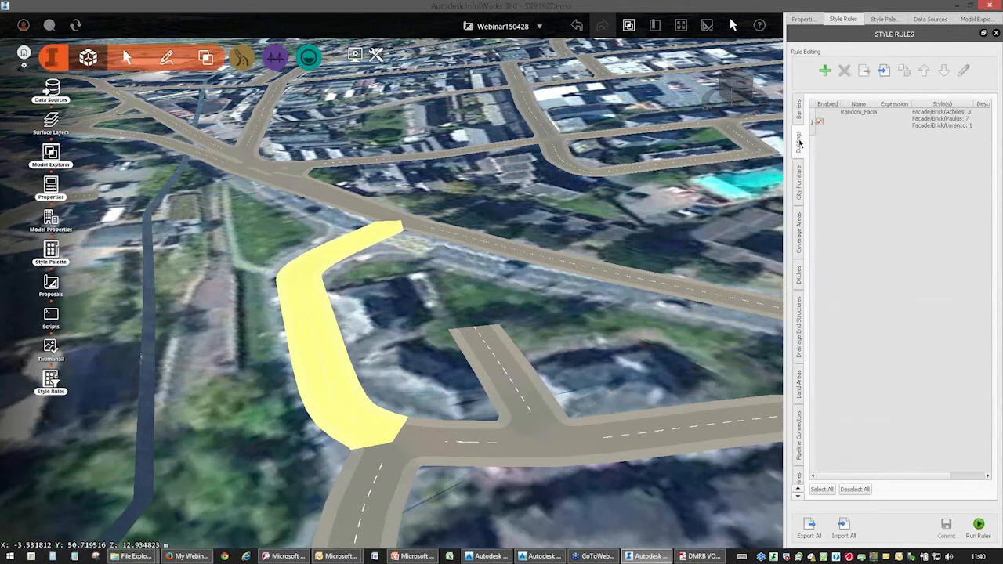
left_click(863, 122)
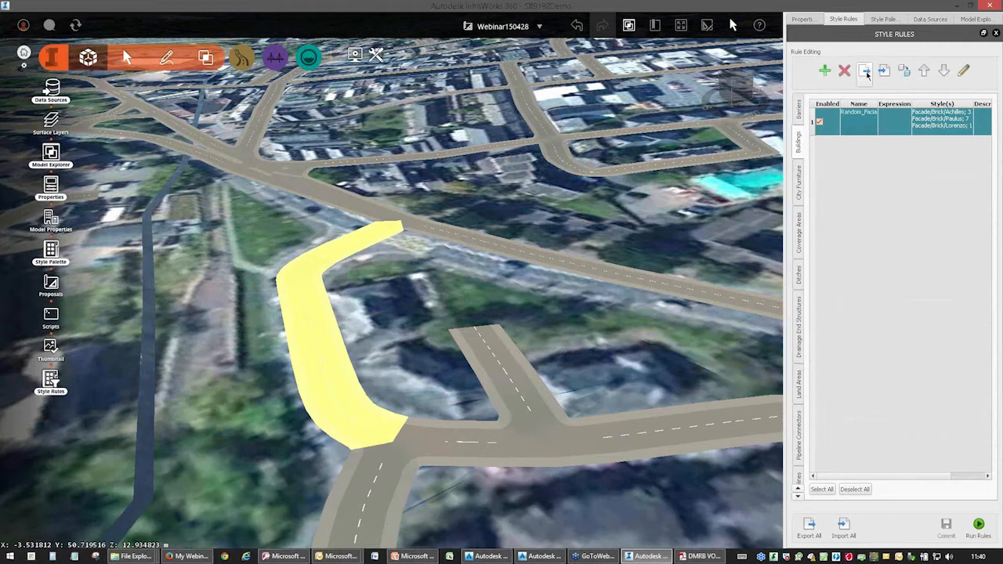
key("ctrl")
key("ctrl")
key("ctrl")
key("ctrl")
key("ctrl")
key("ctrl")
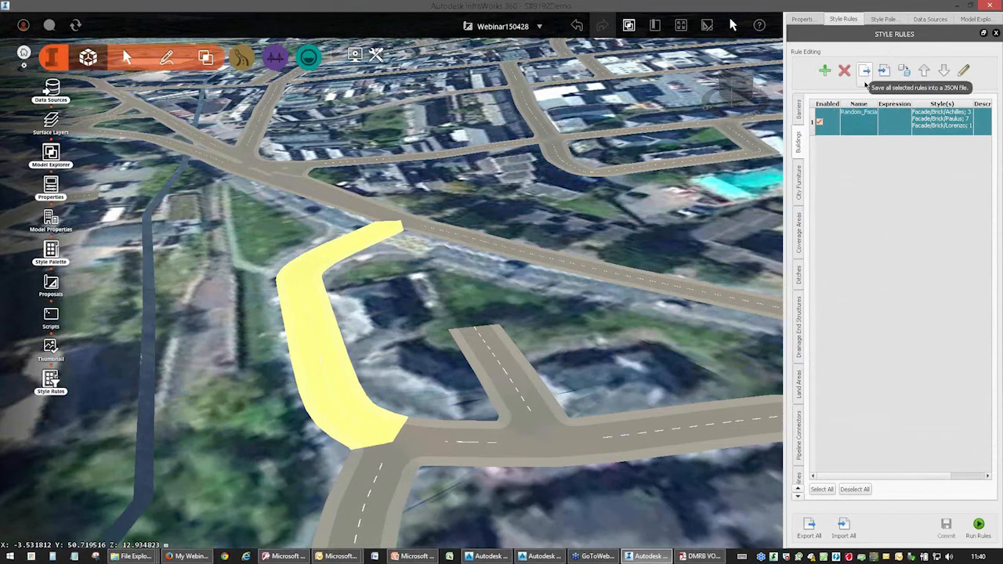
Import DMRB_ITN.rules.json into the road style rules from Demo_Data\C3D\2015\Data\Infraworks on the Work (E:) drive.
left_click(798, 482)
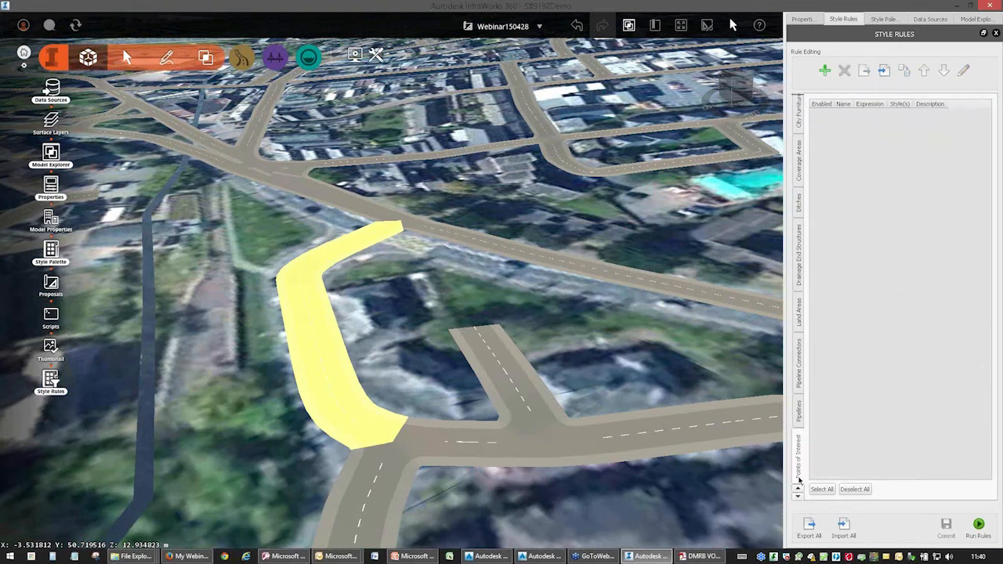
left_click(798, 445)
left_click(884, 72)
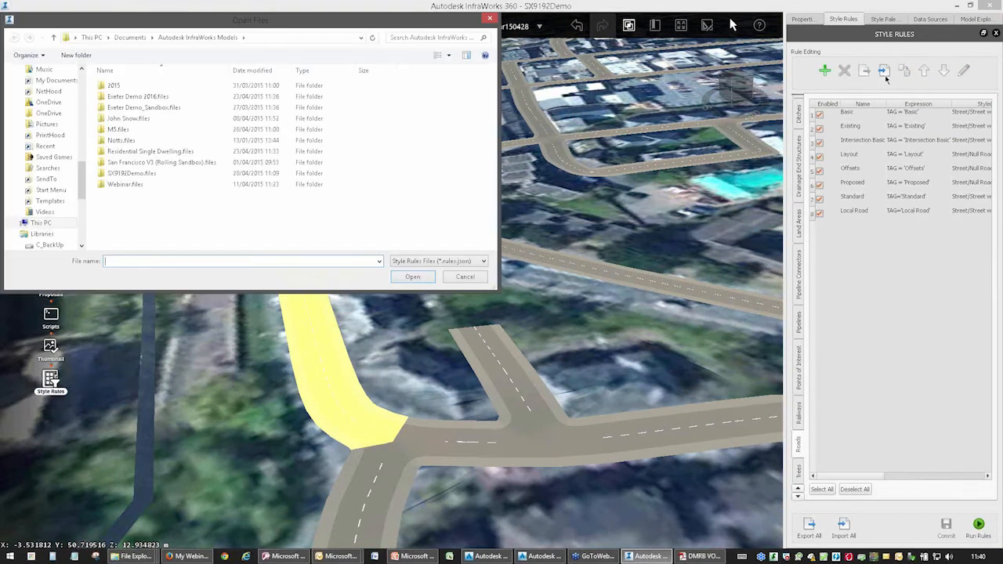
left_click(91, 37)
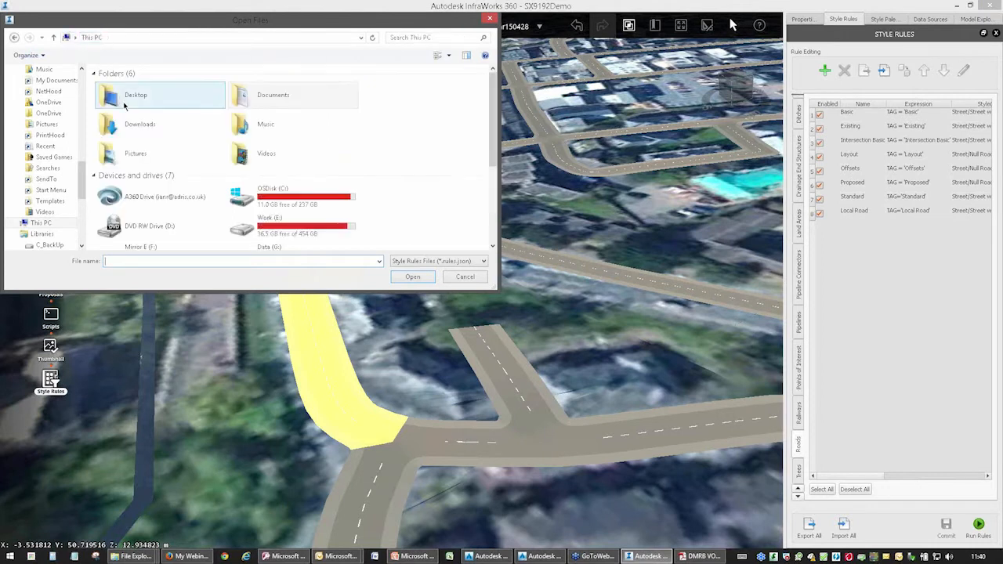
double_click(265, 226)
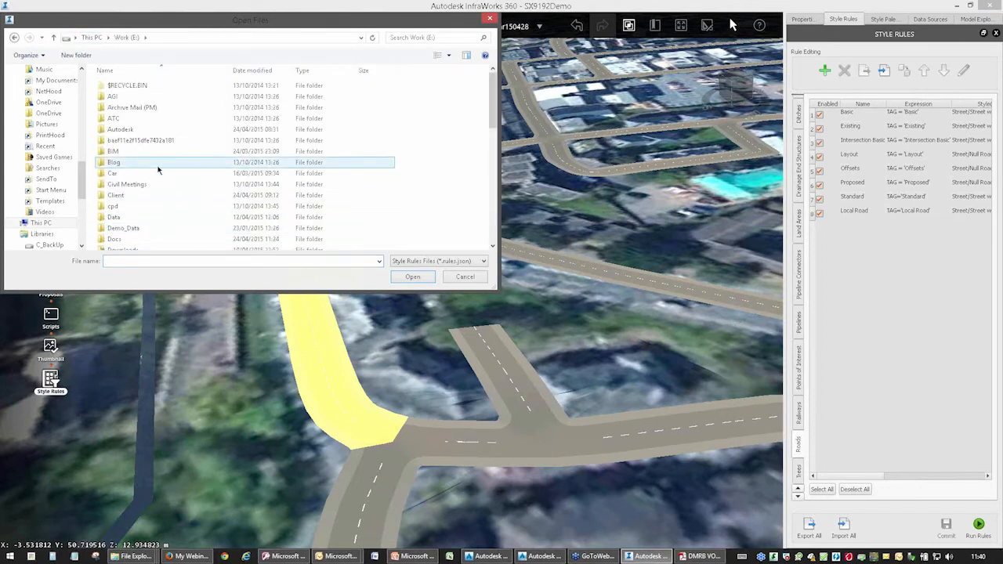
double_click(130, 228)
double_click(140, 148)
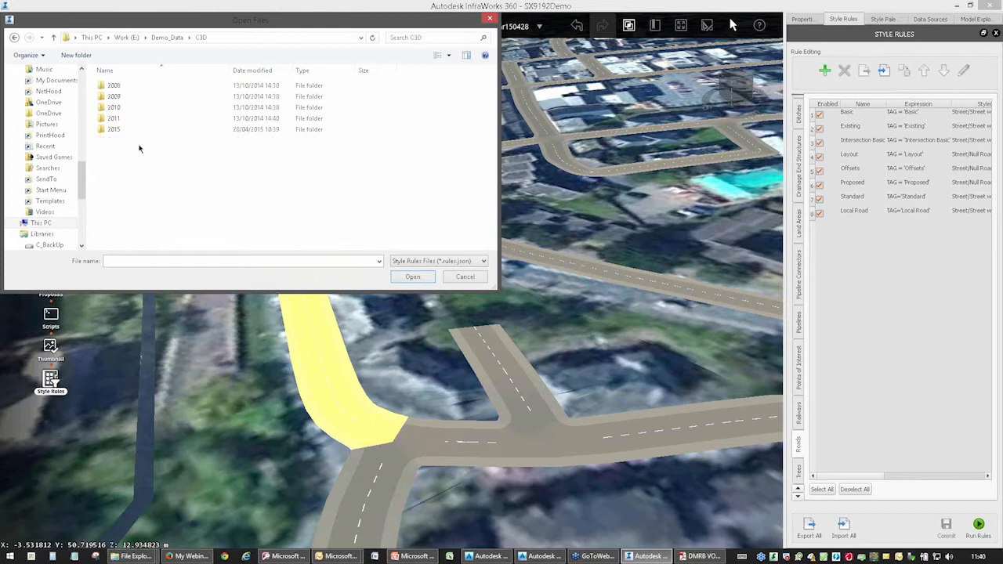
double_click(123, 129)
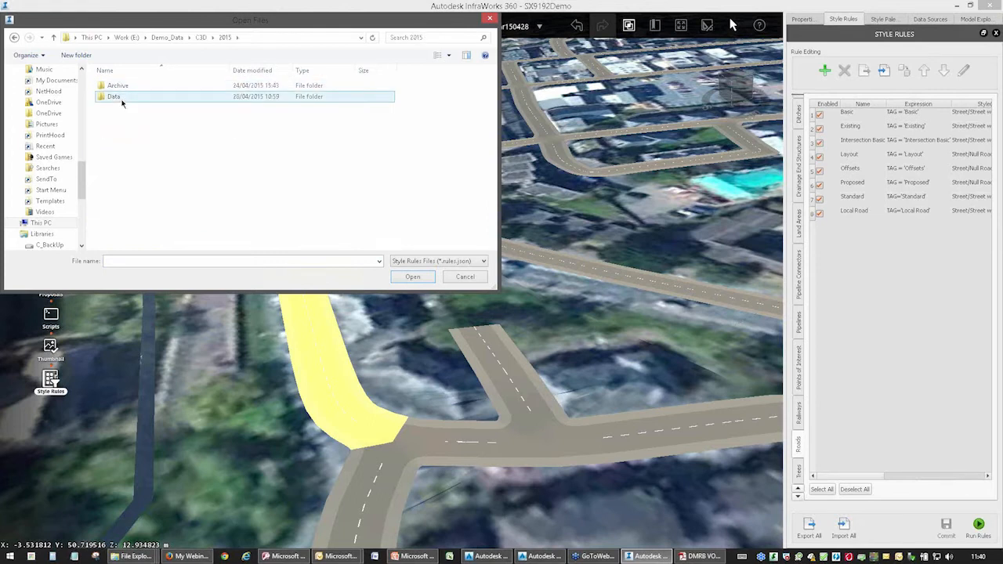
double_click(121, 97)
double_click(124, 85)
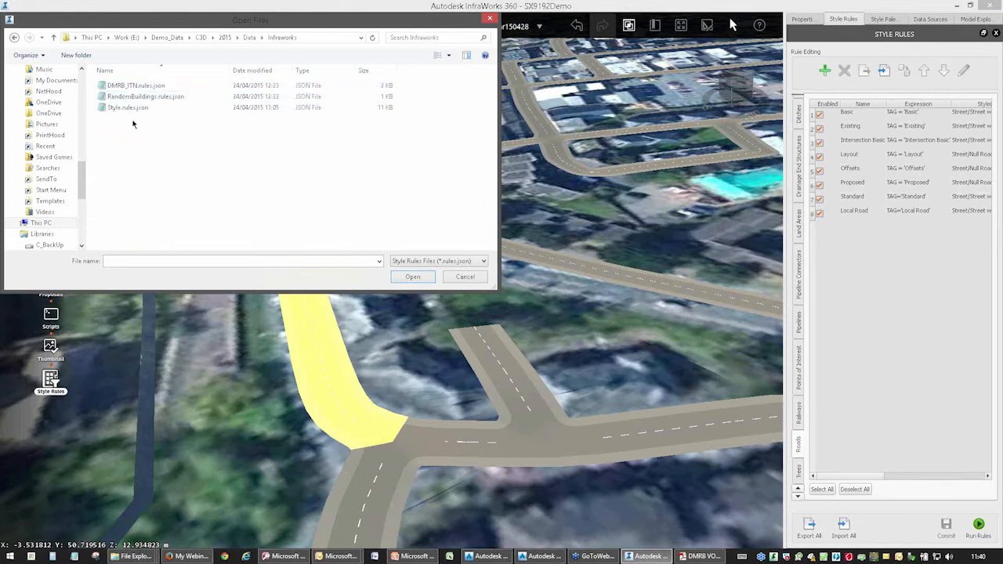
left_click(134, 87)
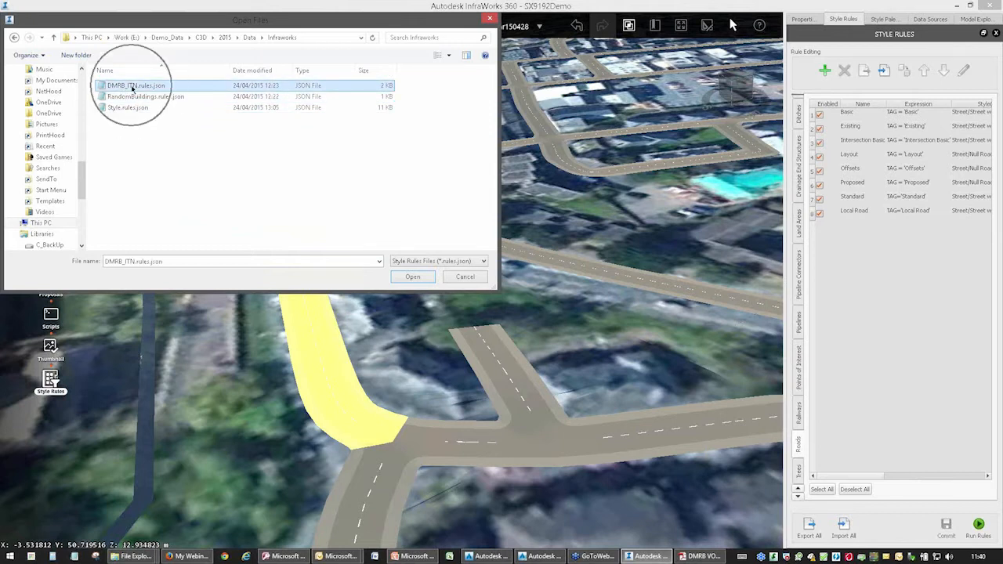
left_click(413, 276)
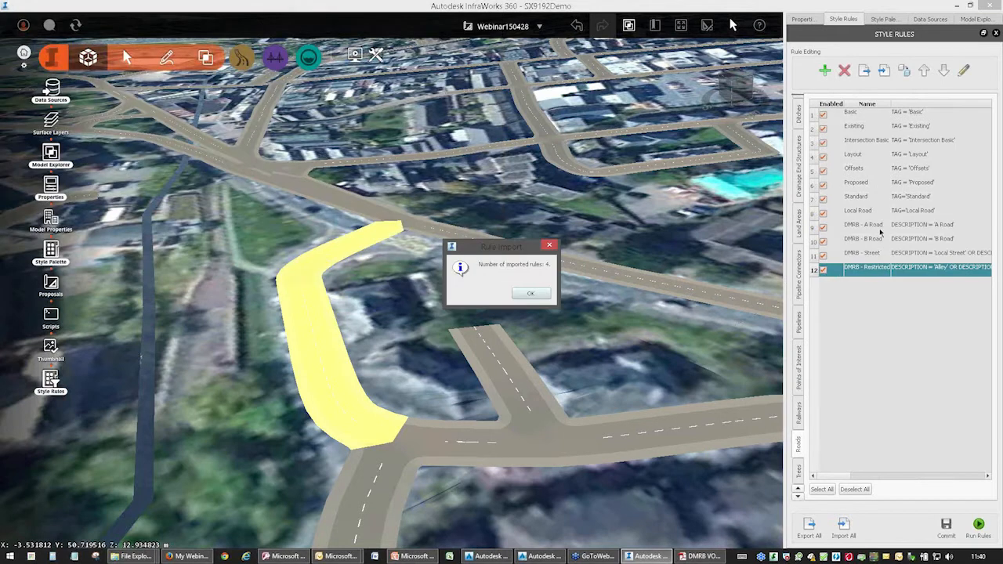
left_click(526, 293)
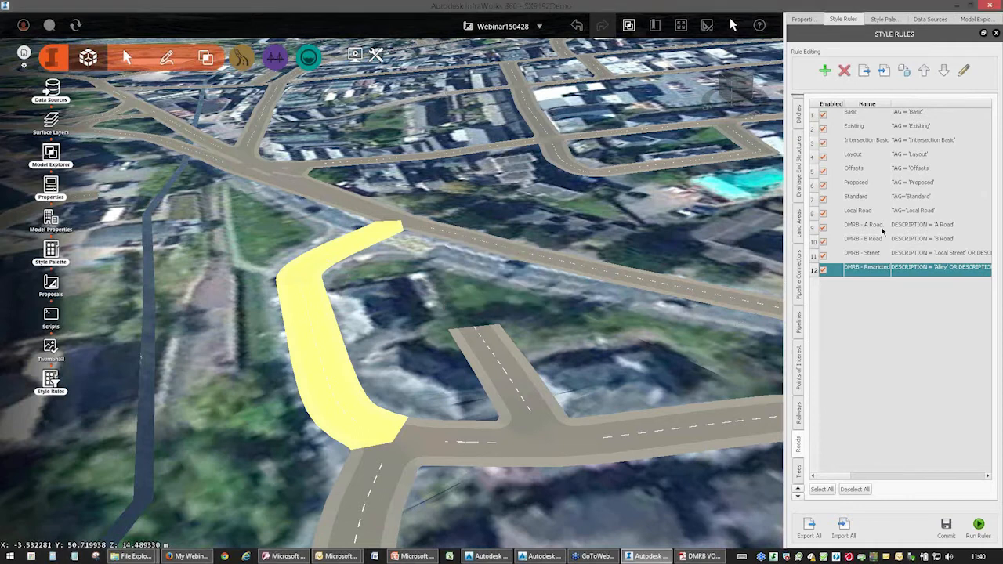
Review the expression and assigned style of the DMRB - A Road rule.
left_click(884, 226)
double_click(921, 227)
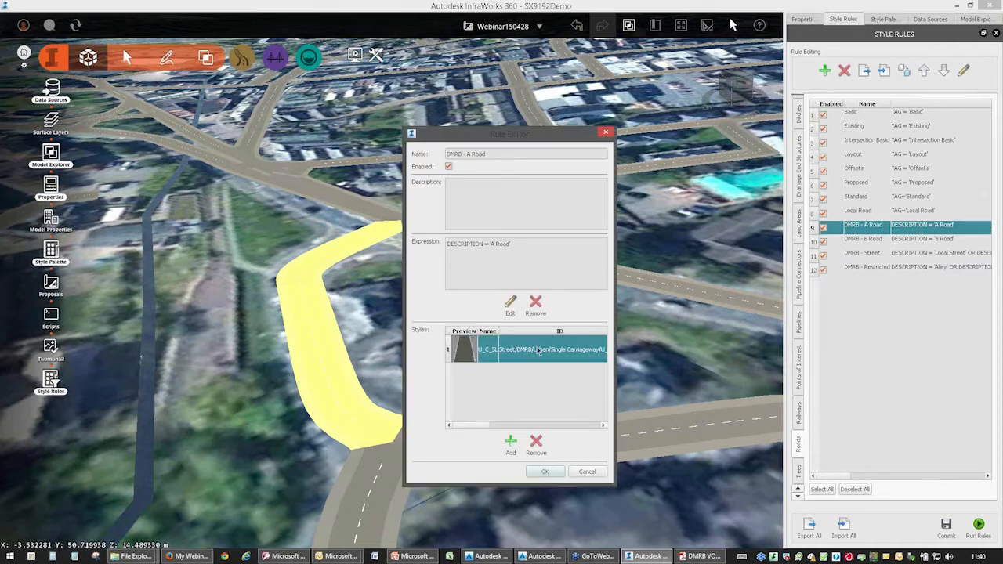
left_click(605, 132)
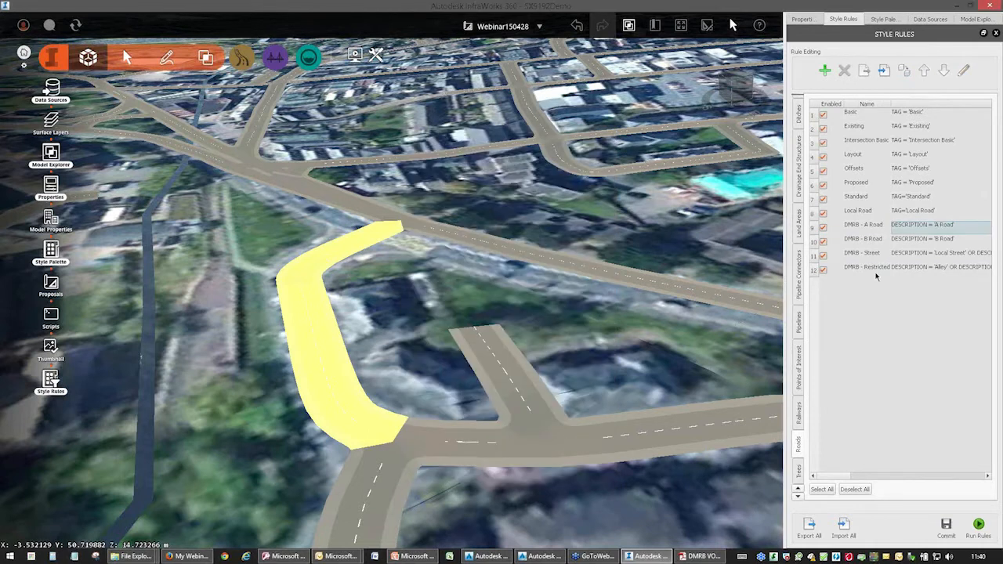
Add a road style rule named Webinar and build its filter expression as DESCRIPTION = 'A Road'.
left_click(828, 72)
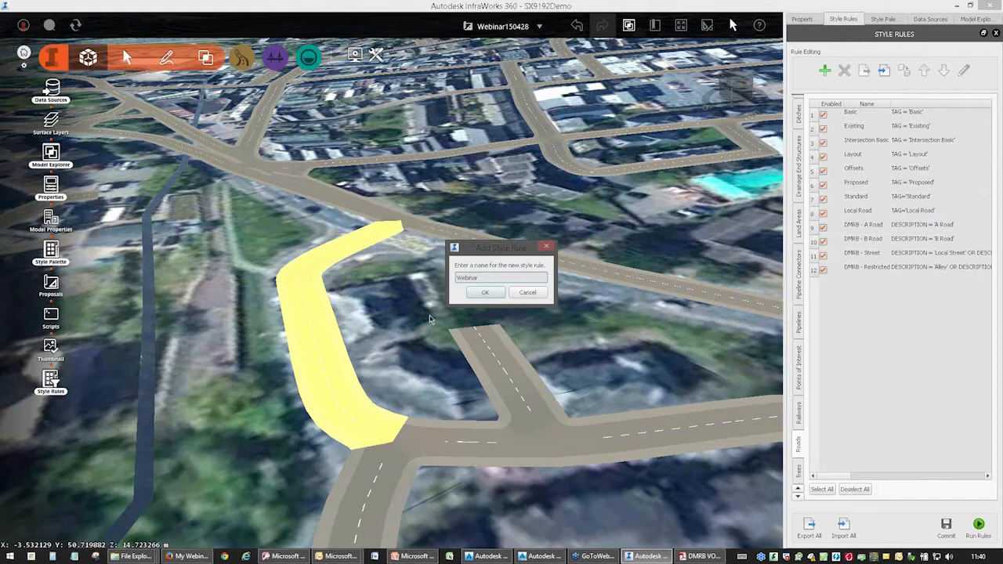
left_click(485, 292)
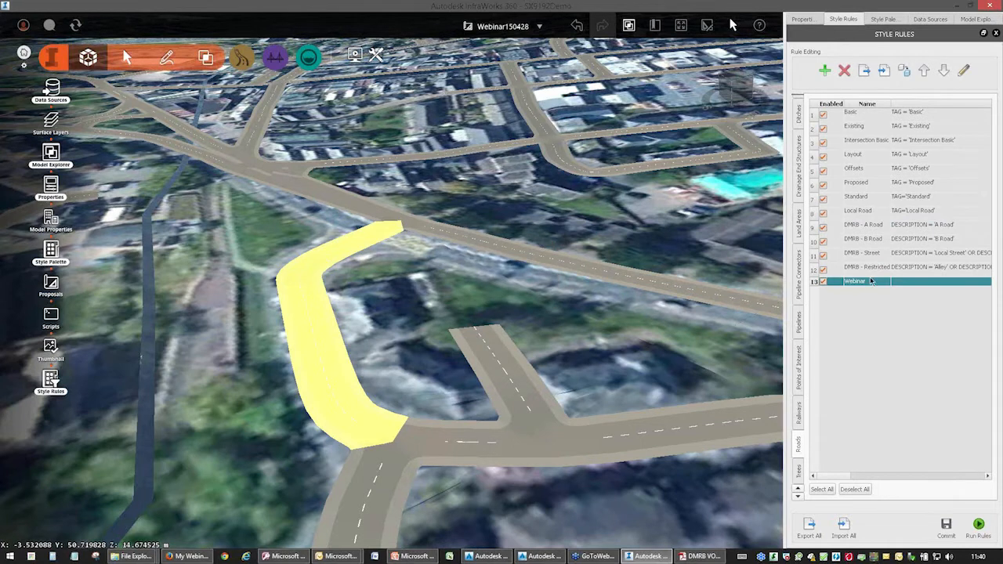
left_click(963, 70)
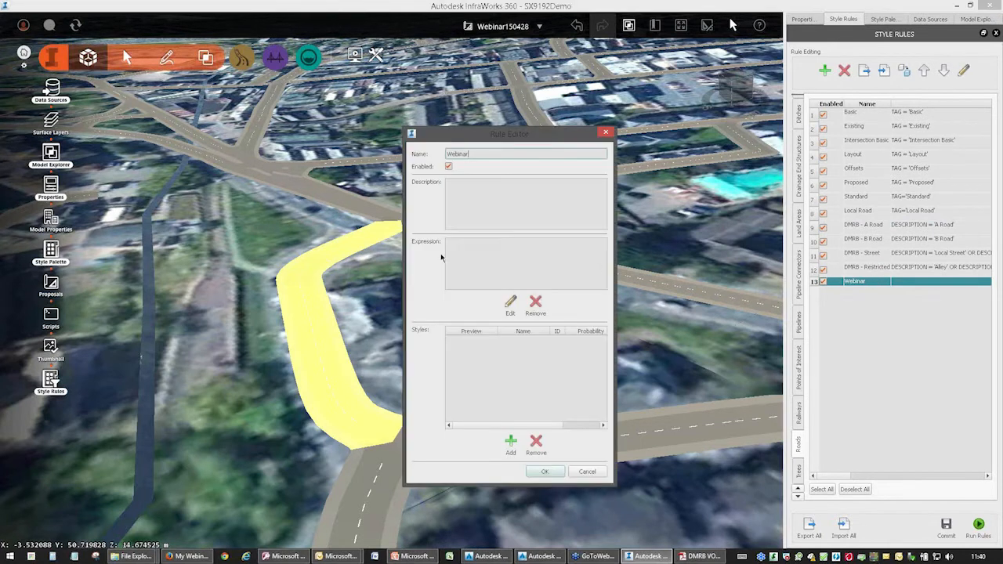
left_click(510, 303)
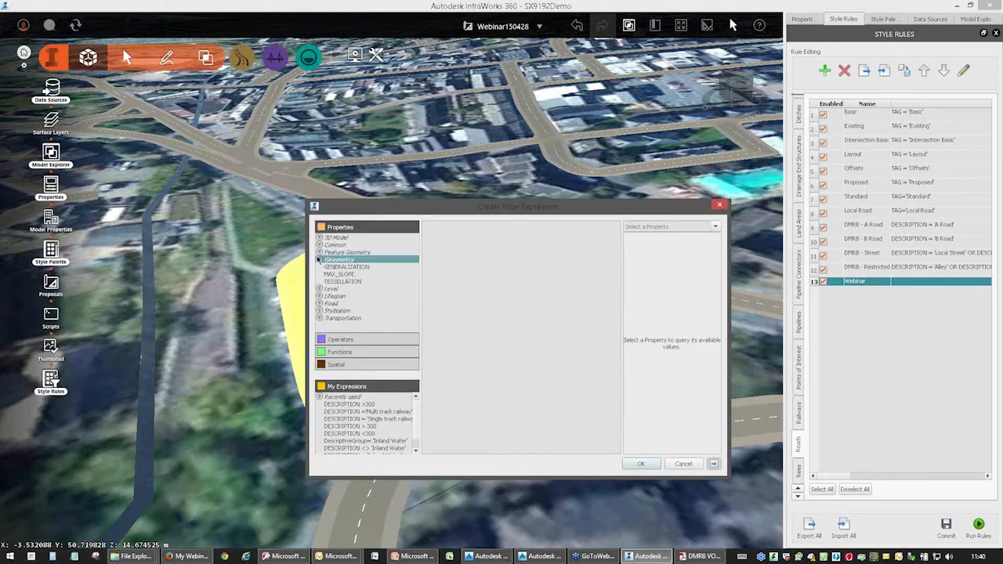
left_click(319, 245)
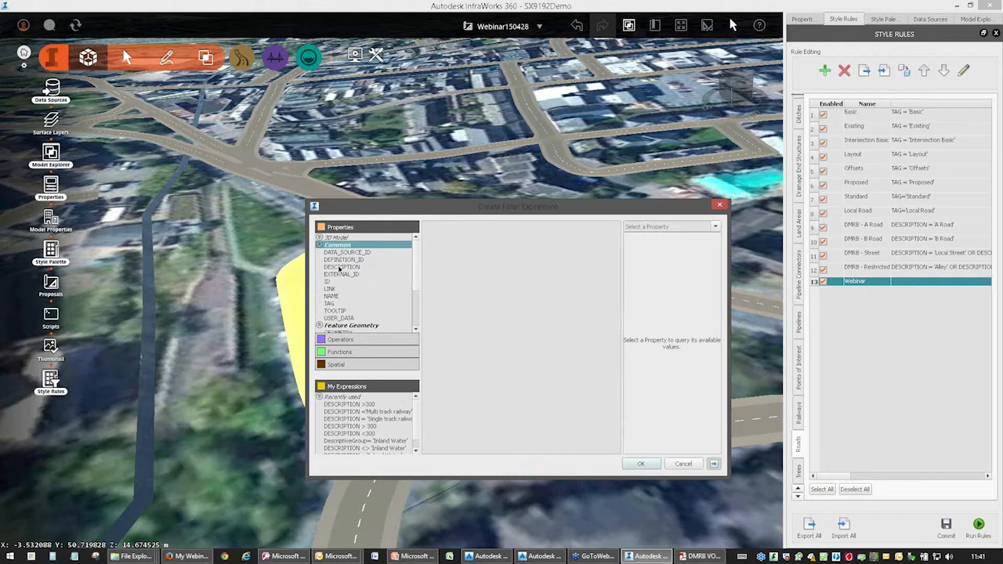
double_click(341, 267)
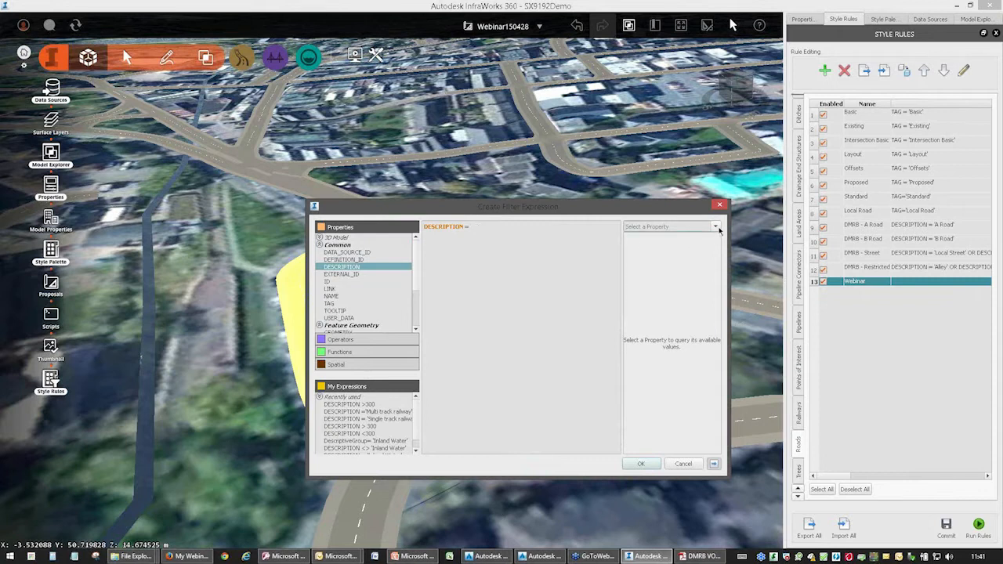
left_click(715, 227)
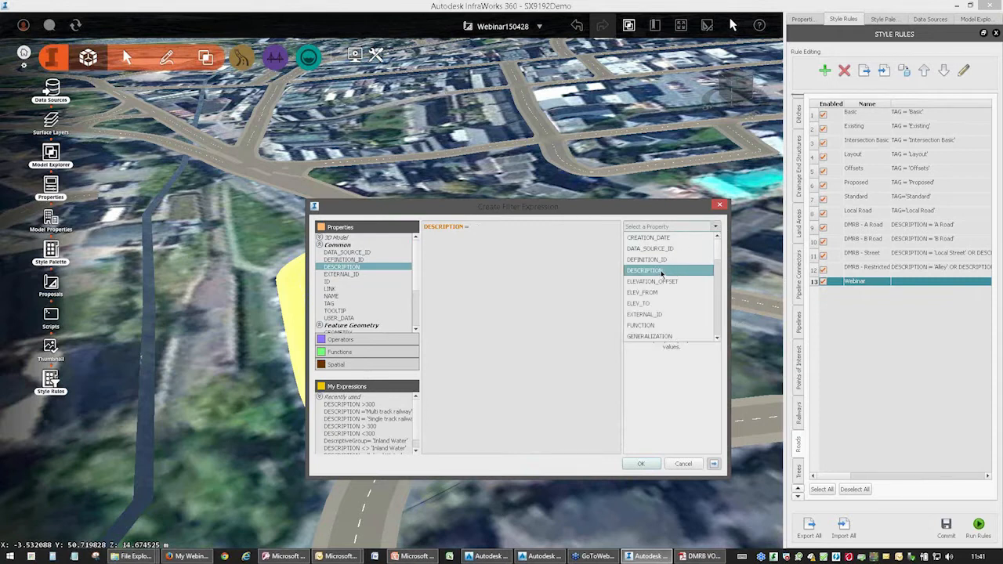
left_click(662, 271)
left_click(637, 247)
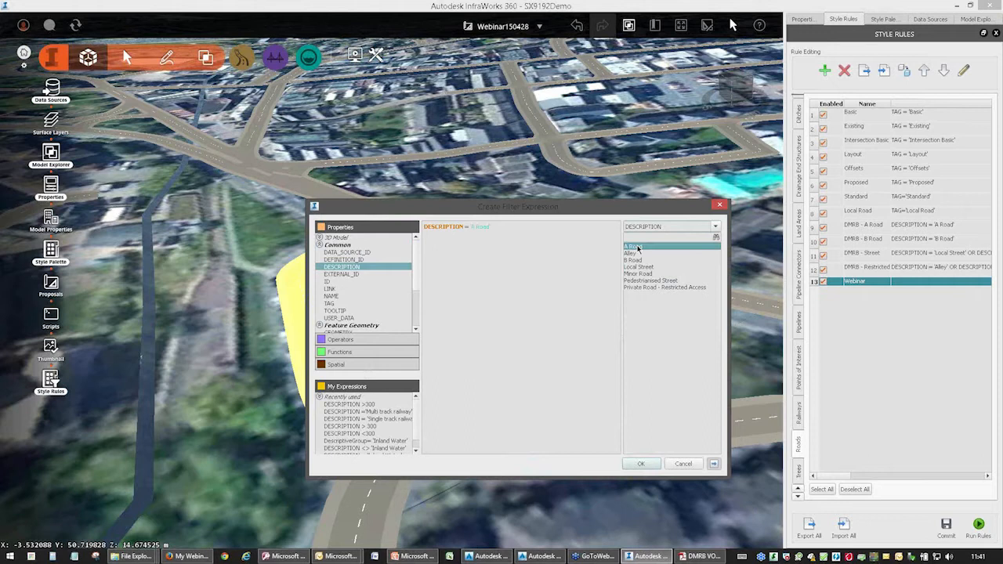
left_click(639, 464)
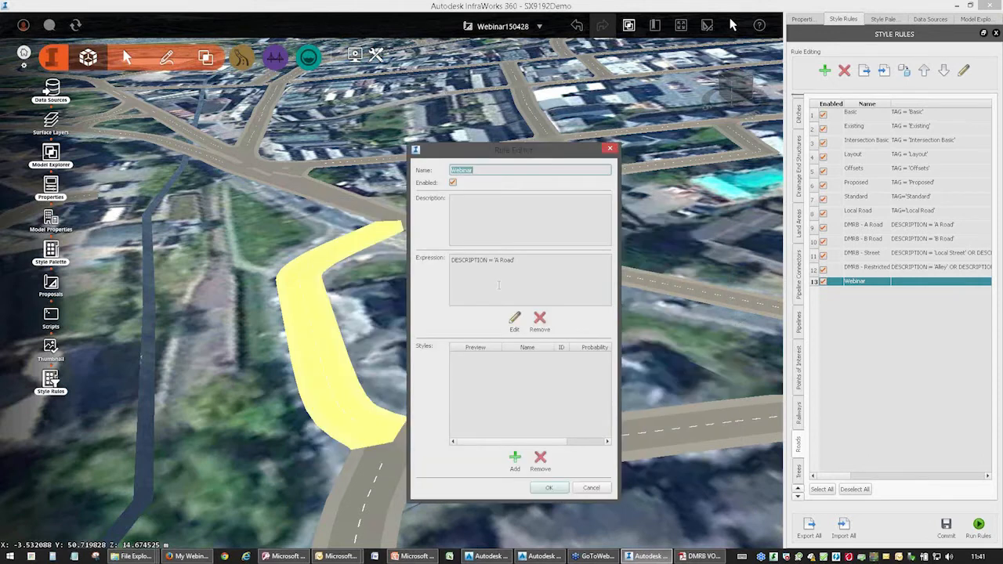
Discard the edits to the Webinar rule and delete it from the road style rules.
left_click(590, 486)
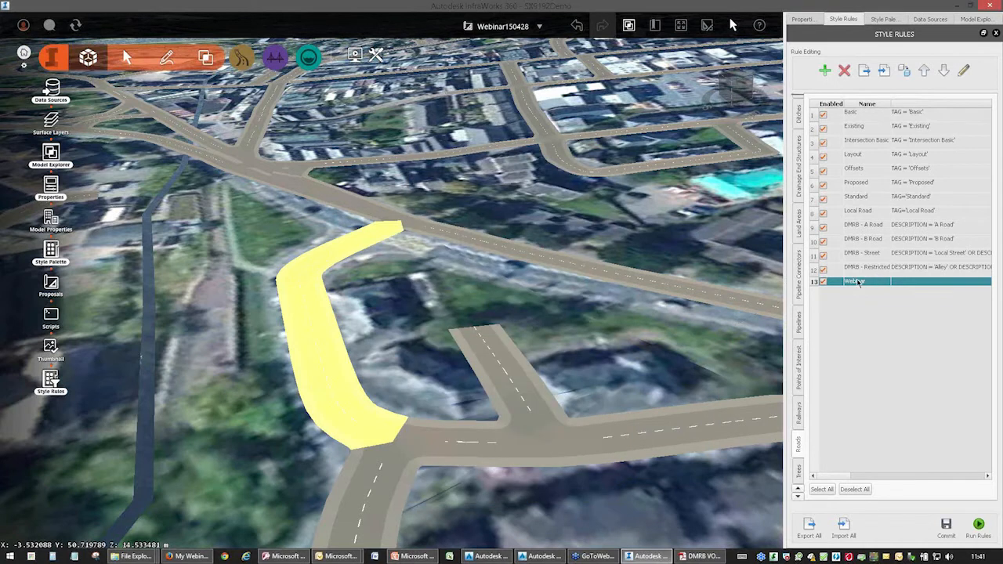
left_click(845, 71)
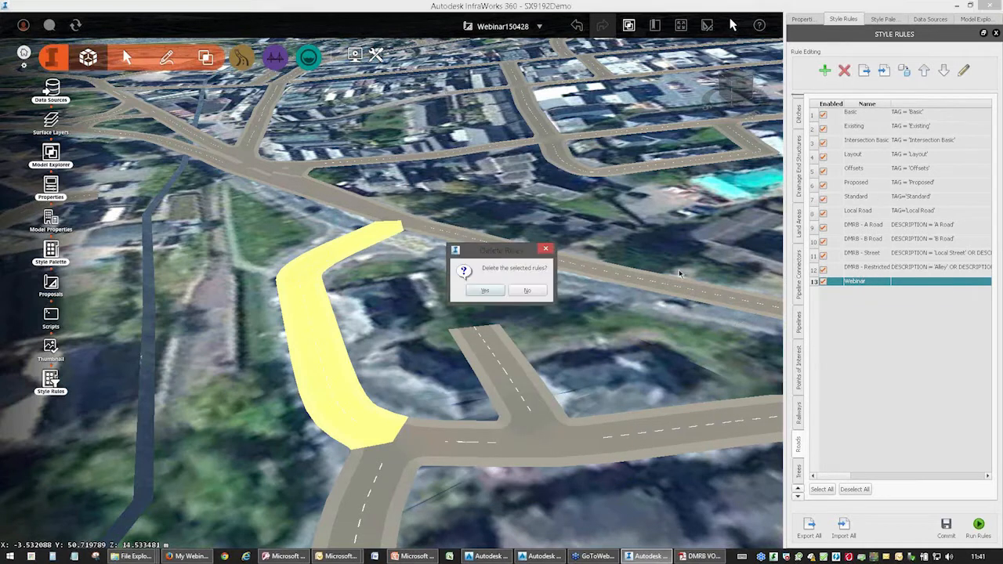
left_click(499, 292)
Review and accept the DMRB - A Road rule, and run the style rules on the roads.
double_click(874, 227)
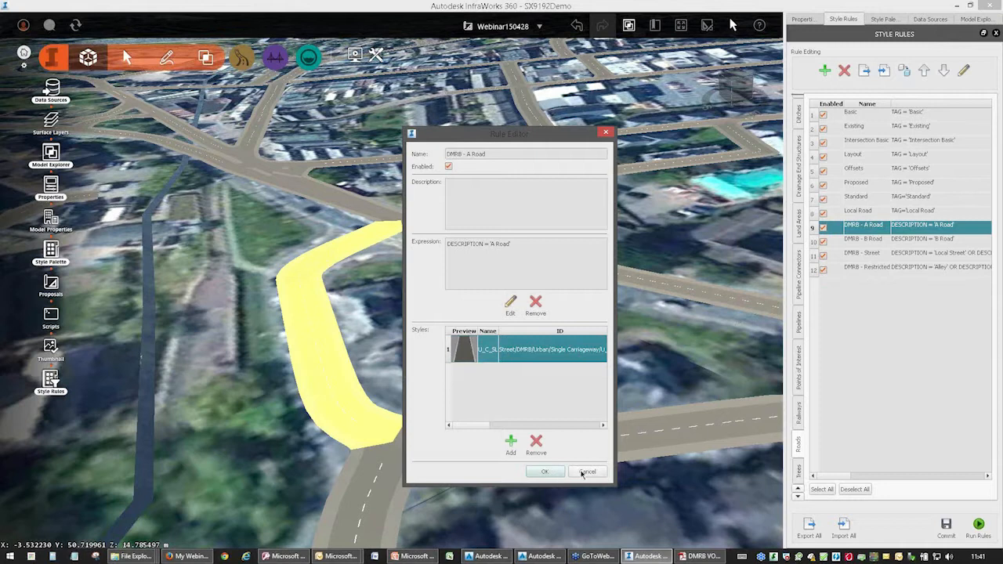
left_click(553, 474)
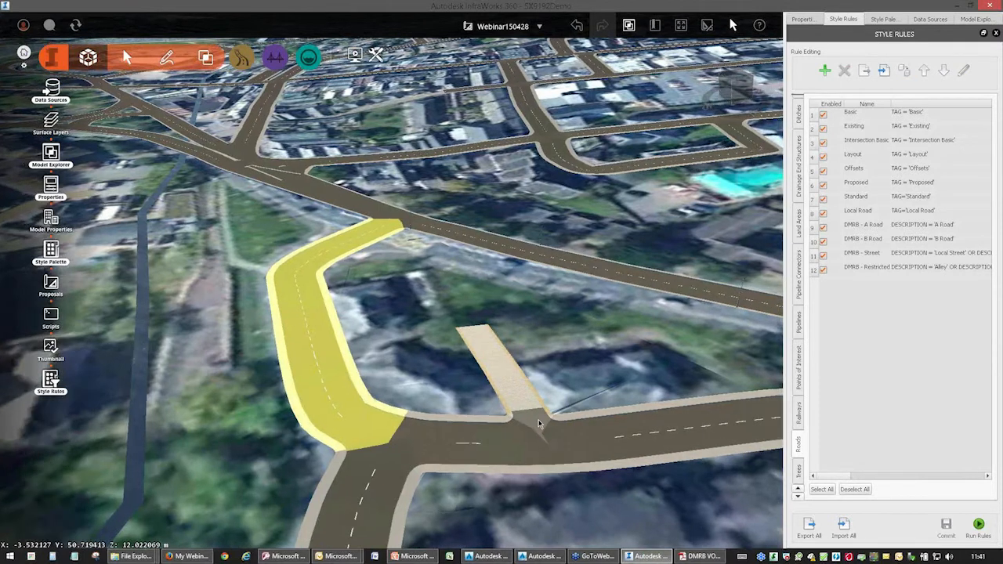
Inspect the restyled roads from street level and from above, including carriageway markings, footways and street lights.
scroll(584, 413, "up", 2)
left_click_drag(587, 413, 449, 358)
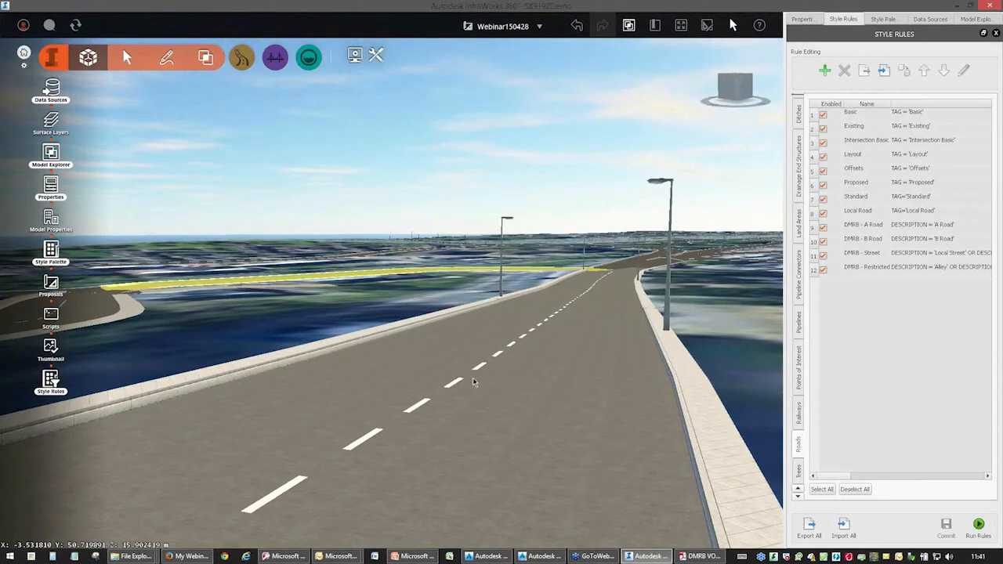
scroll(482, 371, "down", 3)
mouse_move(482, 371)
left_mouse_down()
mouse_move(493, 392)
mouse_move(476, 368)
left_mouse_up()
scroll(476, 366, "down", 4)
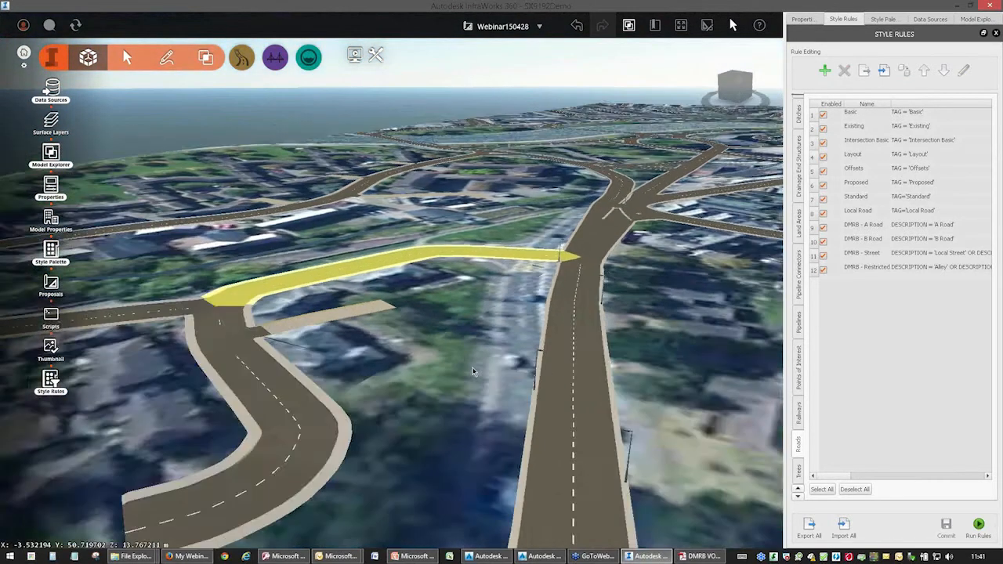
Survey the restyled road network across the town and along the river from overhead and oblique viewpoints.
middle_click_drag(541, 323, 424, 384)
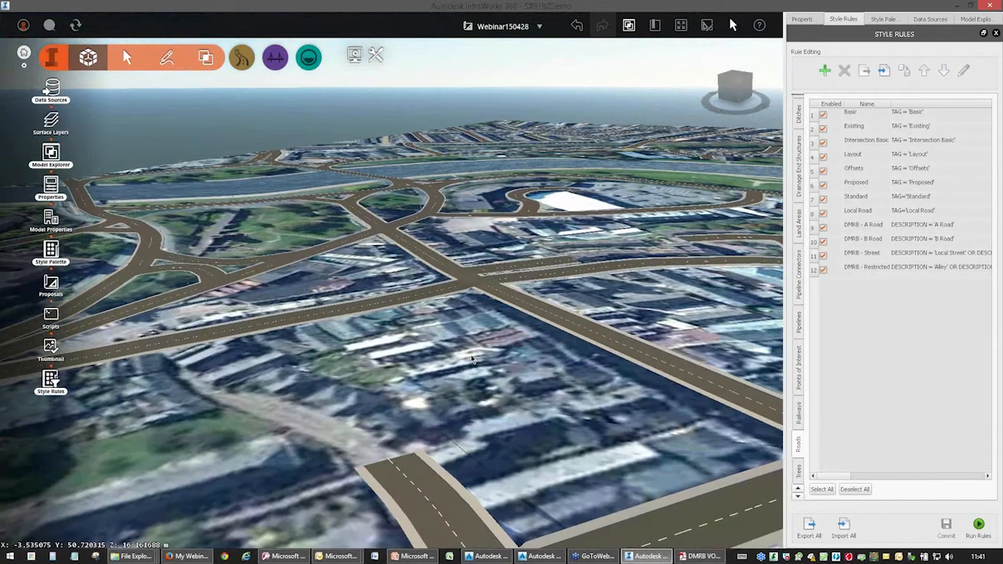
left_click_drag(427, 378, 432, 435)
scroll(432, 435, "down", 10)
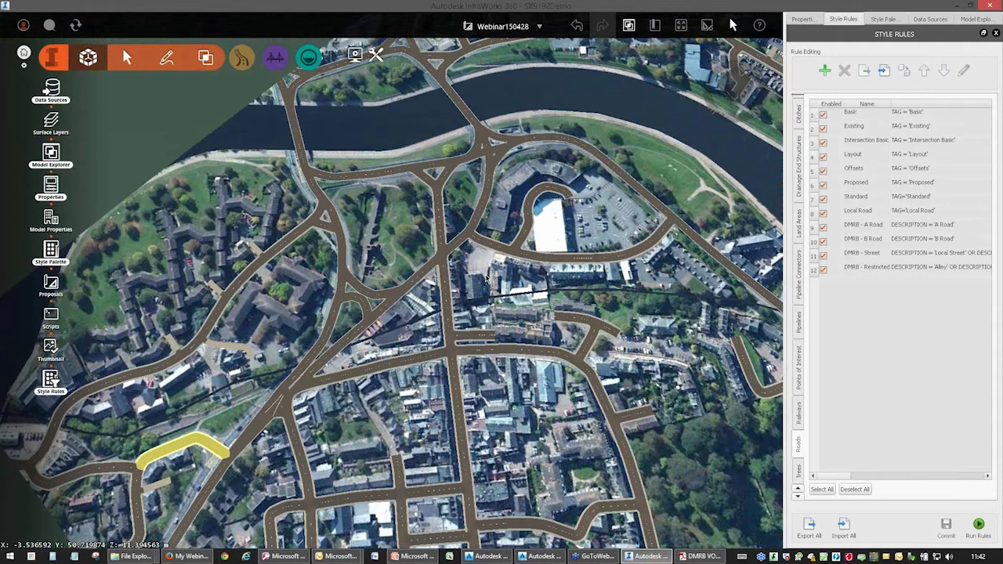
left_click_drag(470, 292, 625, 246)
middle_click_drag(519, 281, 475, 373)
left_click(372, 314)
middle_click_drag(181, 454, 287, 366)
scroll(292, 363, "up", 2)
scroll(292, 363, "down", 4)
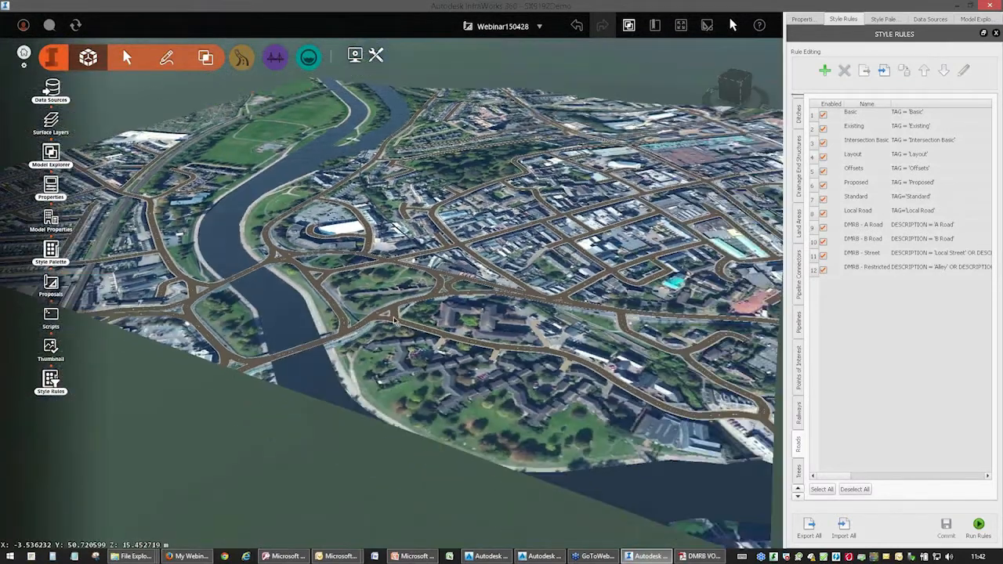
middle_click_drag(464, 296, 356, 412)
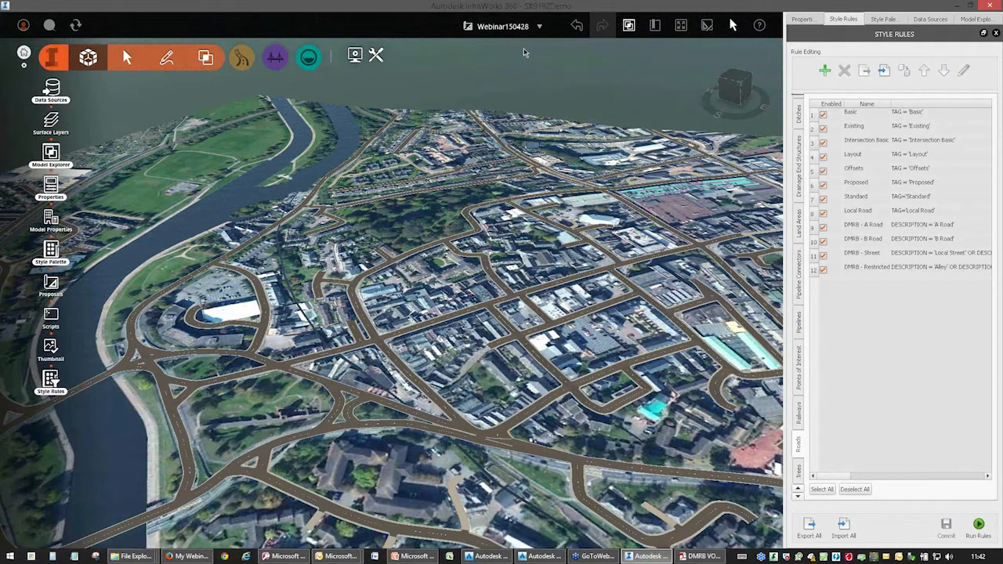
Switch to the Finisheddesign proposal and display its data sources.
left_click(537, 27)
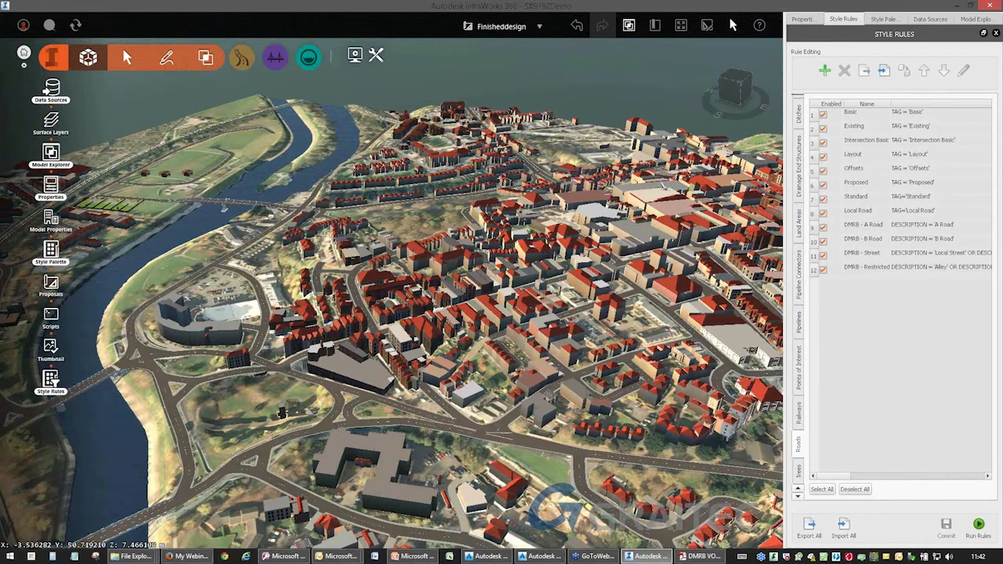
left_click(933, 20)
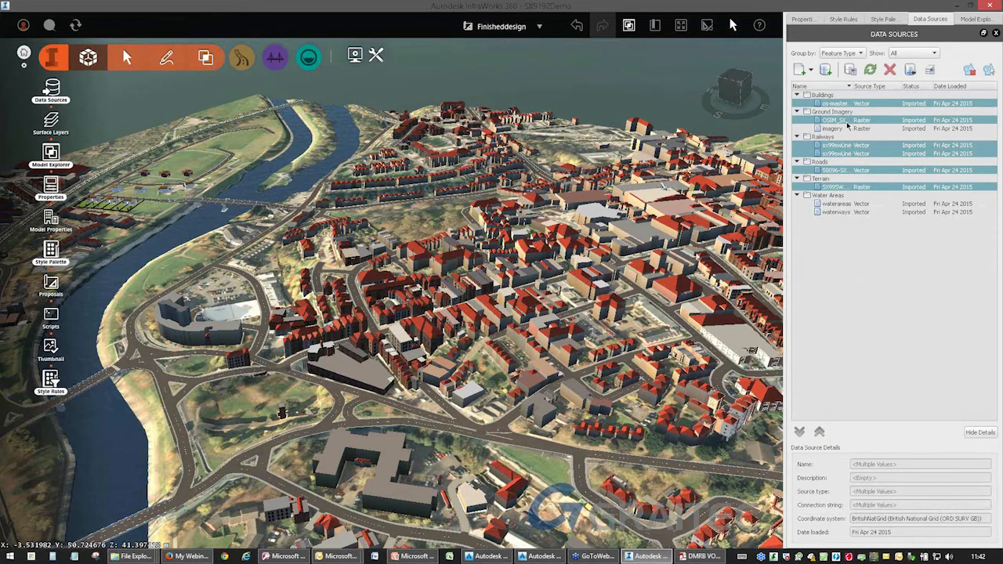
Examine the finished housing development beyond the river, including houses, gardens, fences, trees, driveways and vehicles.
left_click_drag(243, 408, 397, 300)
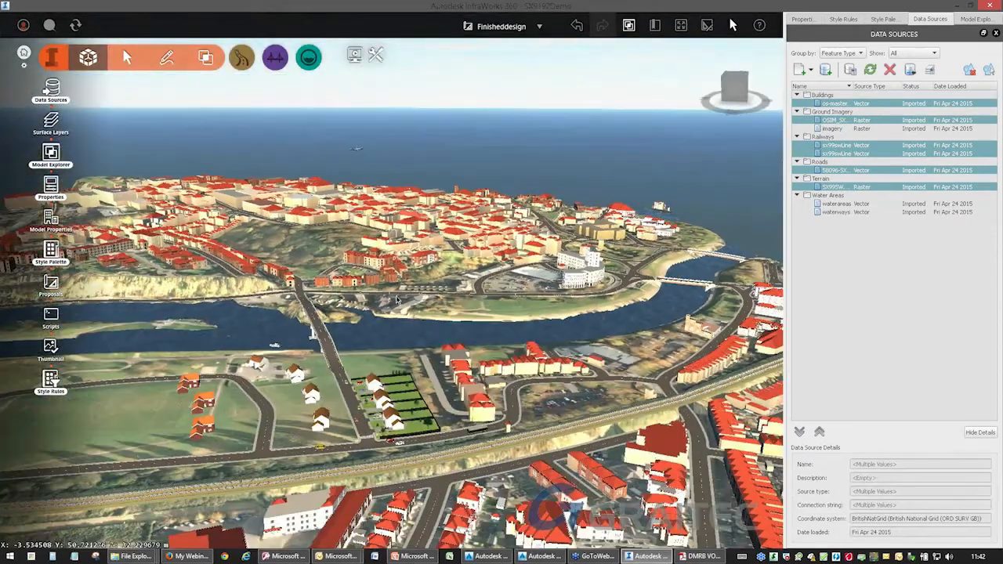
middle_click_drag(359, 436, 494, 411)
scroll(531, 399, "up", 4)
scroll(531, 398, "up", 2)
scroll(531, 399, "down", 5)
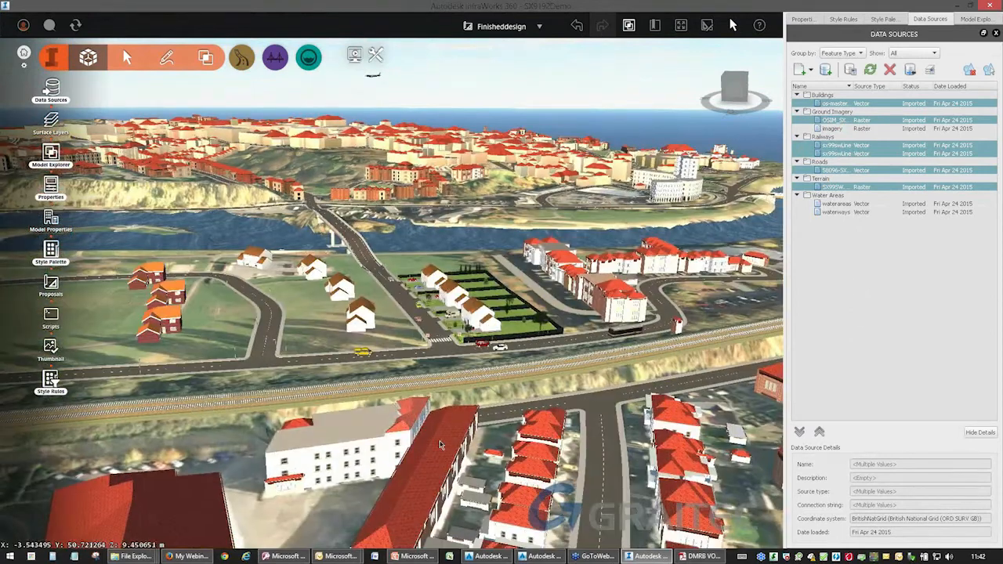
scroll(494, 327, "up", 8)
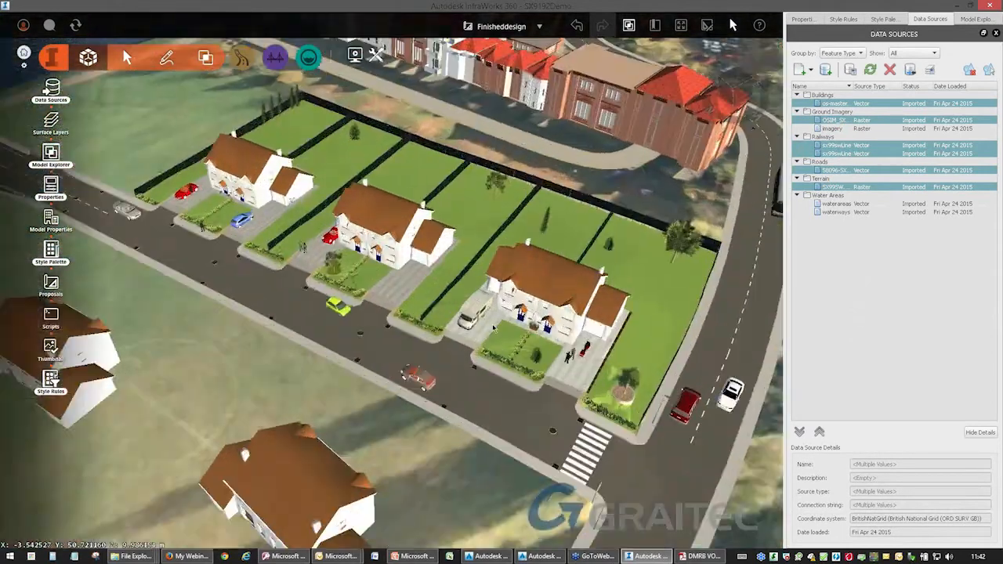
scroll(493, 328, "up", 3)
middle_click_drag(502, 381, 282, 372)
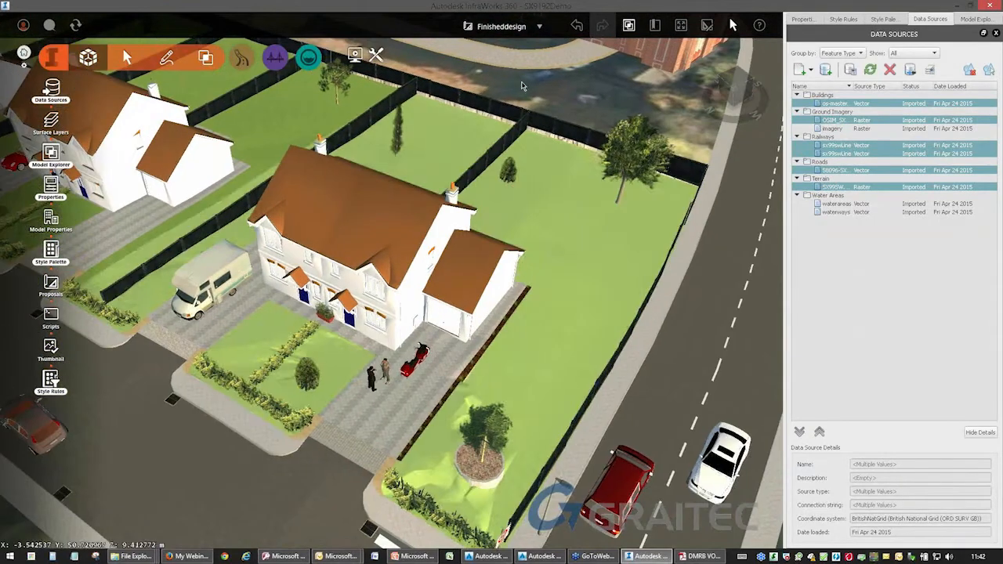
scroll(523, 86, "up", 6)
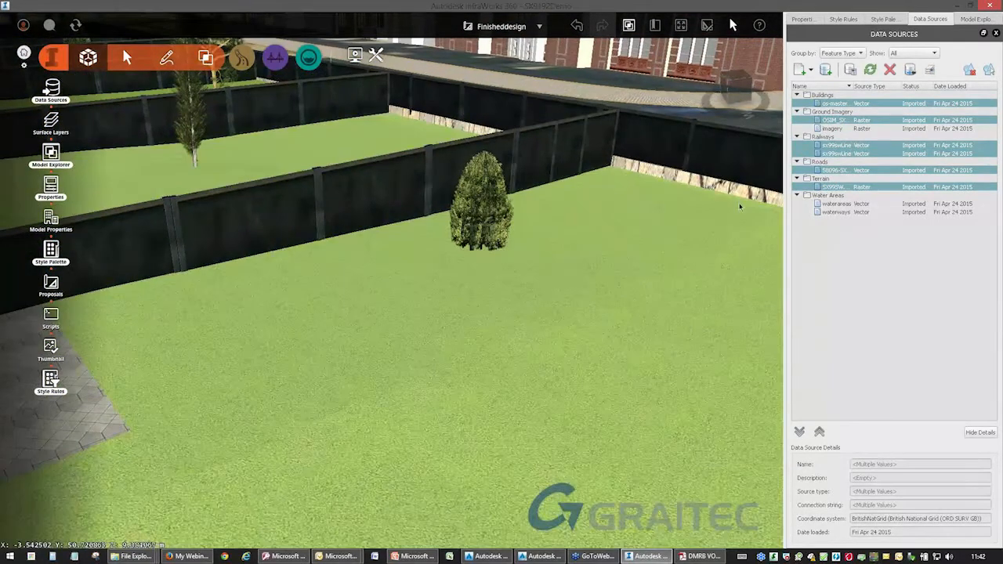
middle_click_drag(639, 180, 403, 139)
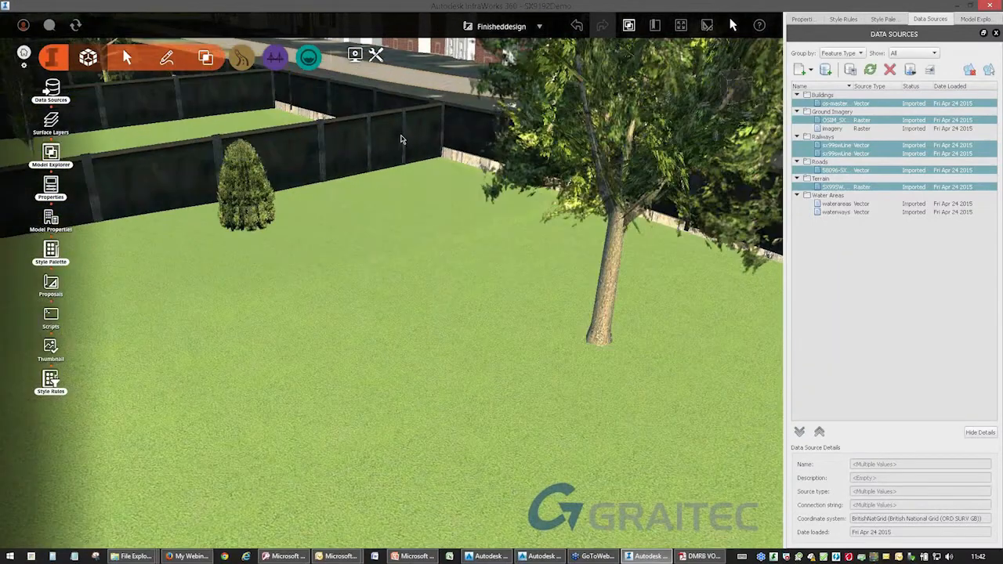
middle_click_drag(654, 313, 332, 154)
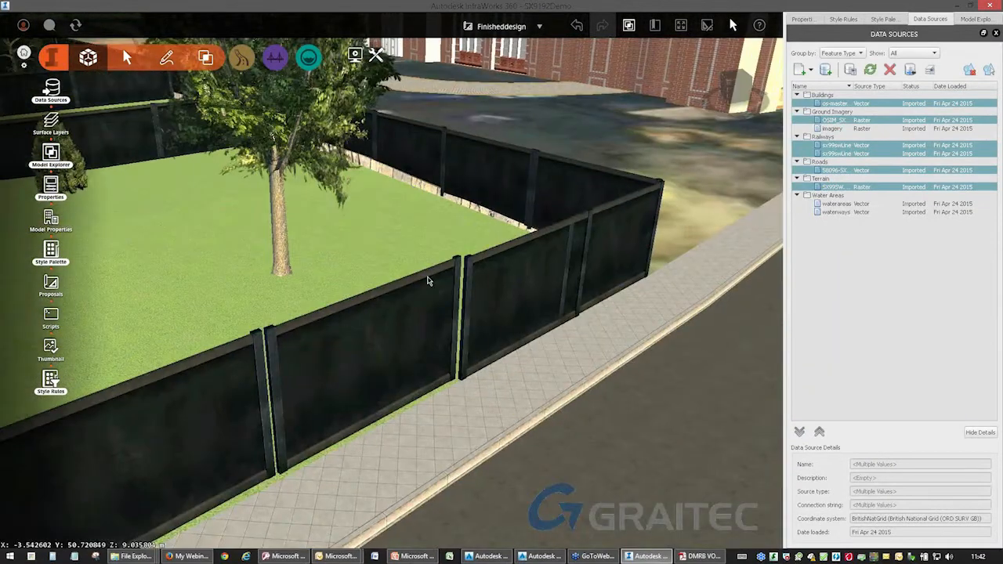
middle_click_drag(291, 298, 597, 264)
middle_click_drag(337, 344, 504, 503)
middle_click_drag(538, 264, 414, 375)
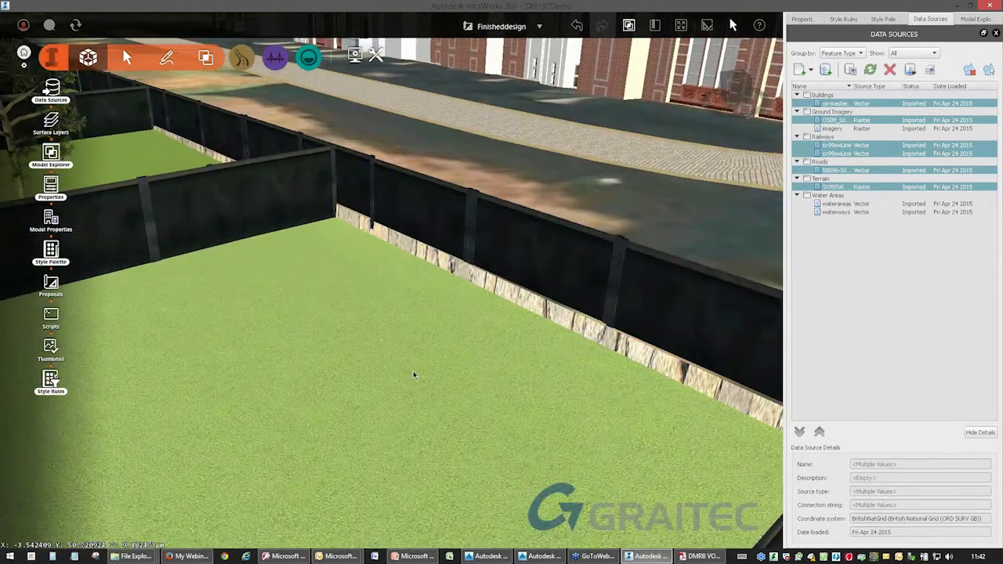
scroll(491, 306, "down", 10)
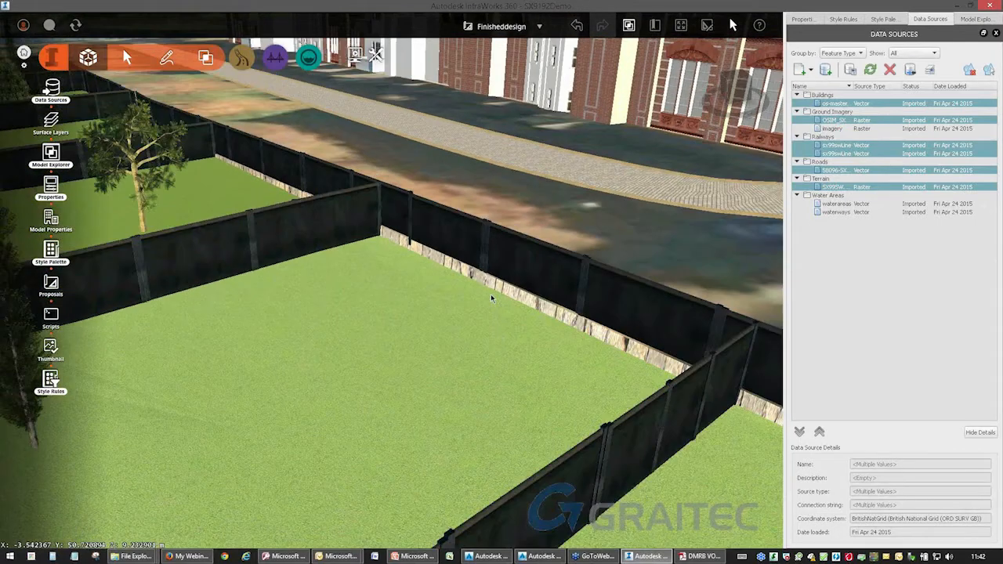
scroll(470, 300, "down", 6)
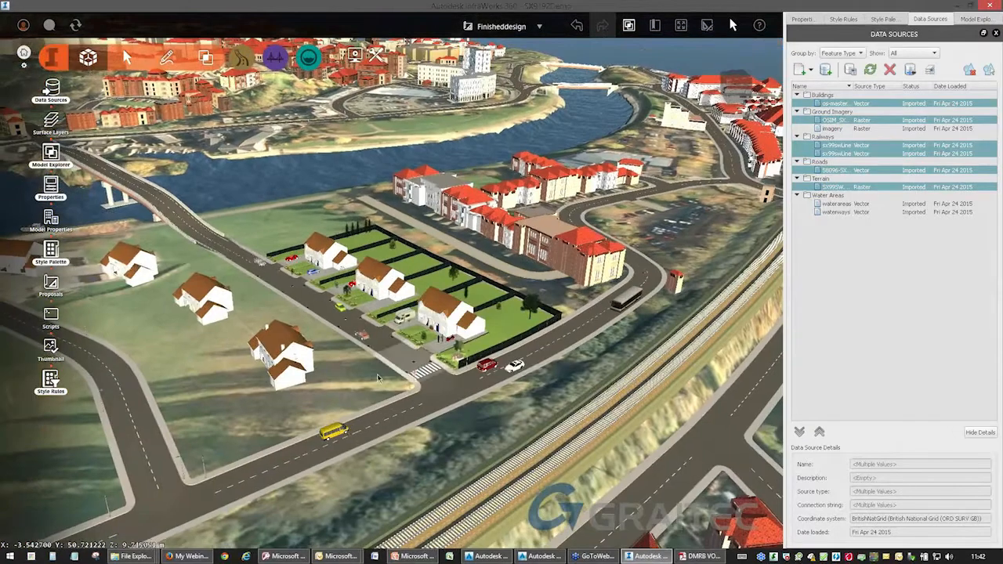
Draw a four-sided Manicured Grass land area of about 996 m² around the corner house beside the zebra crossing.
left_click_drag(470, 301, 403, 546)
middle_click_drag(342, 402, 444, 199)
scroll(361, 226, "up", 2)
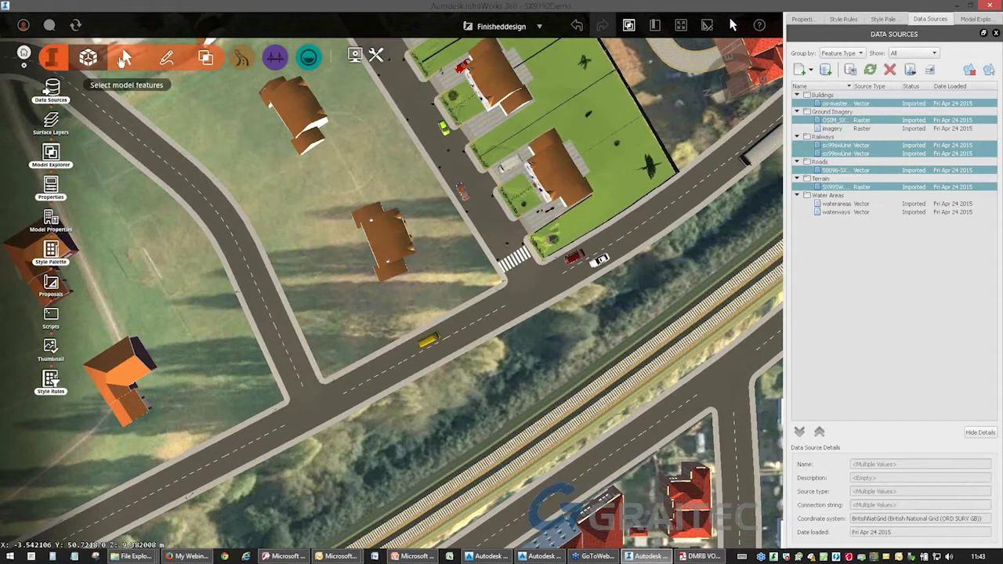
left_click(165, 60)
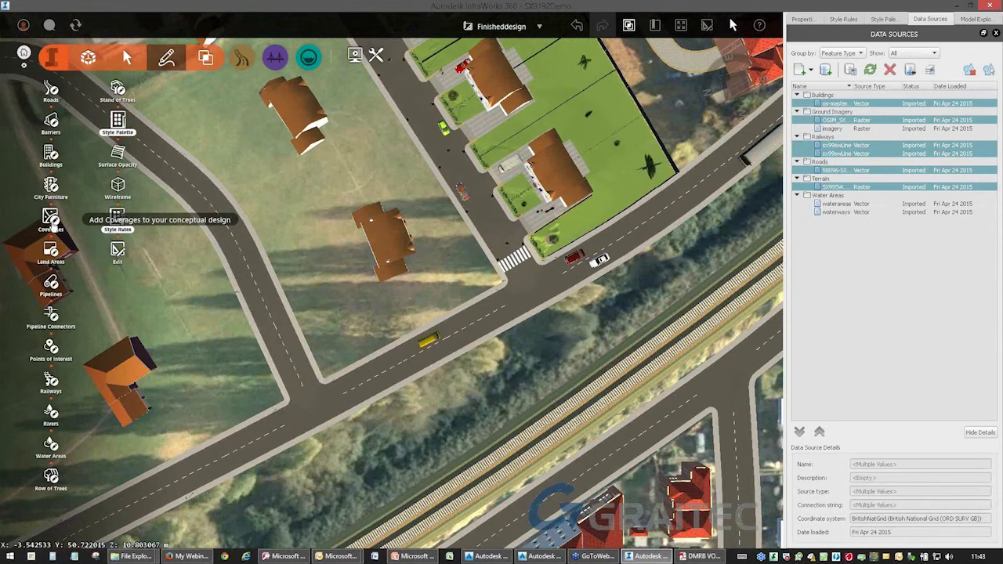
left_click(49, 249)
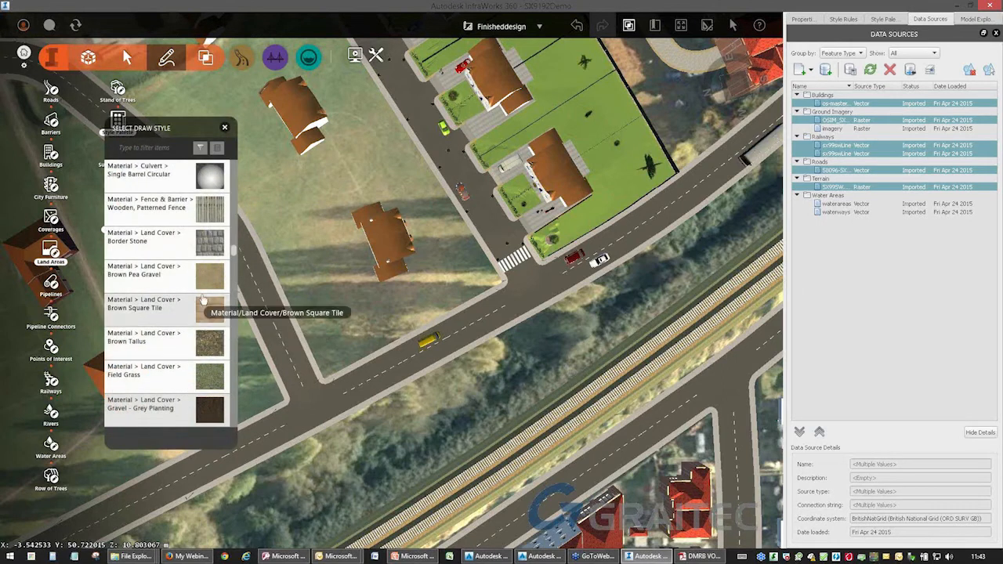
scroll(232, 409, "down", 1)
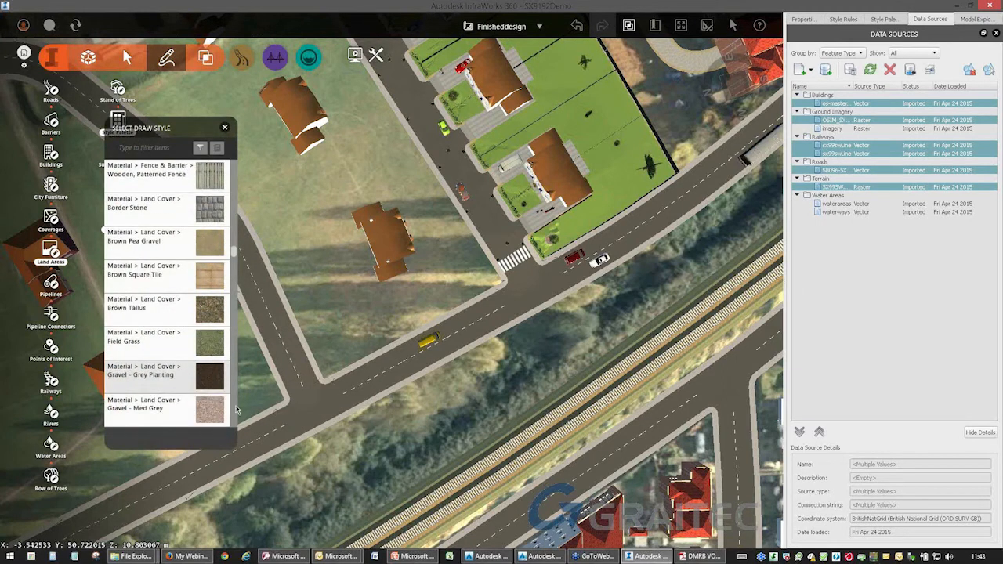
scroll(236, 406, "down", 2)
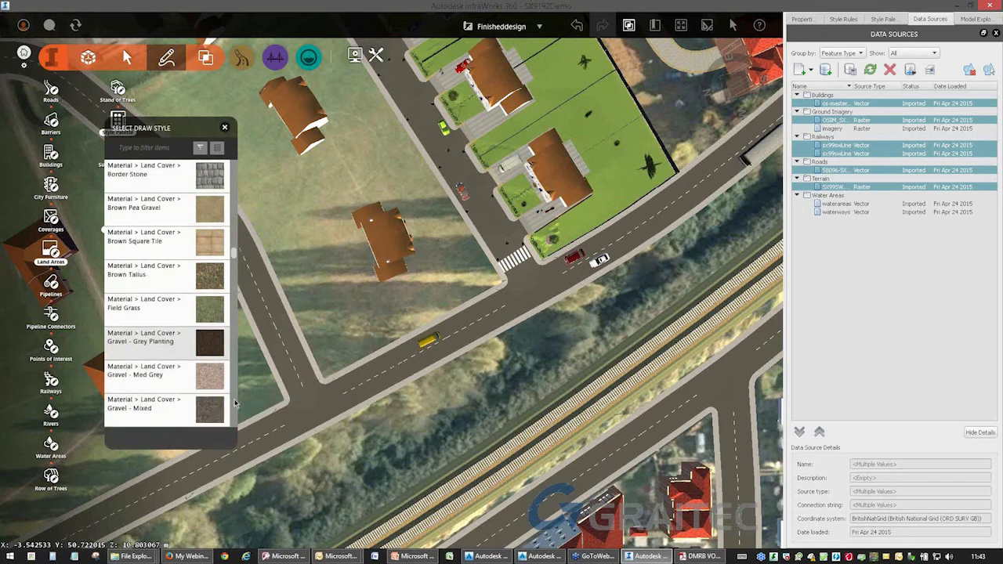
scroll(210, 283, "down", 7)
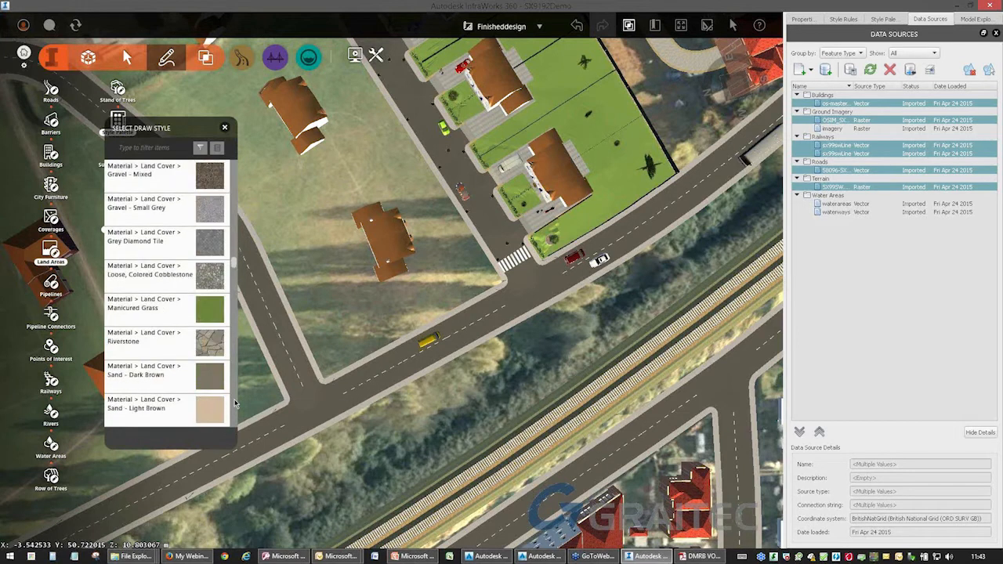
left_click(151, 276)
middle_click_drag(483, 280, 603, 348)
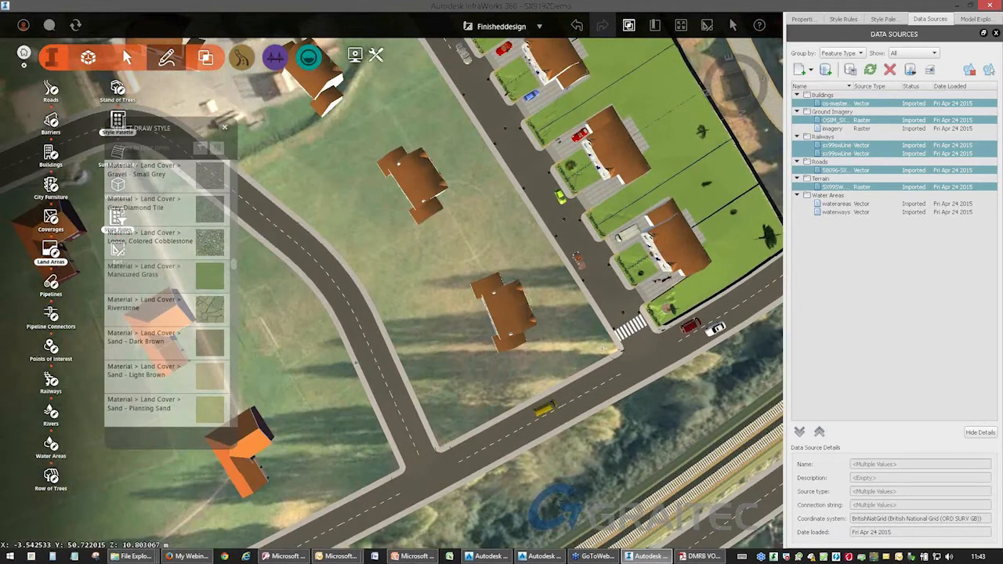
left_click(617, 351)
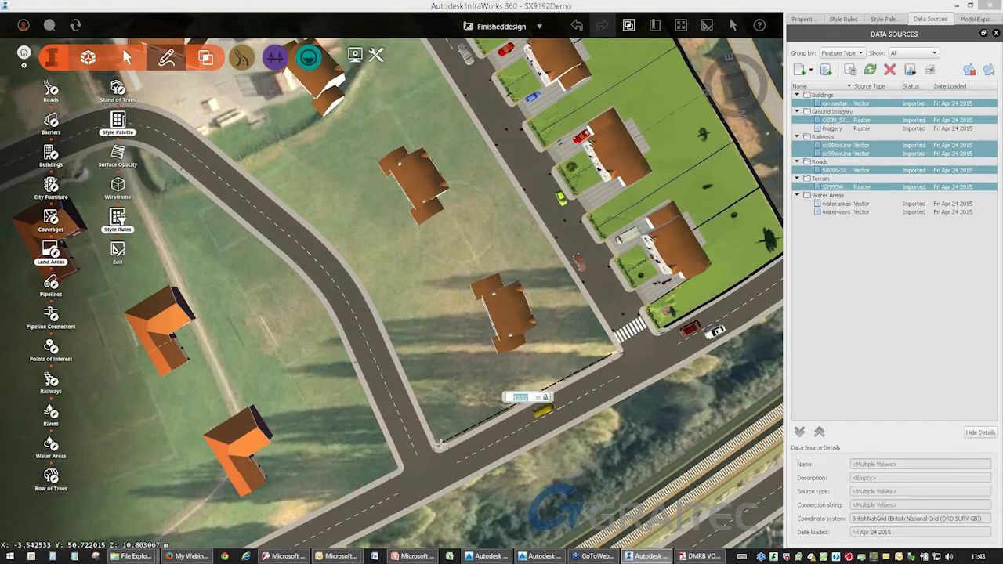
left_click(437, 449)
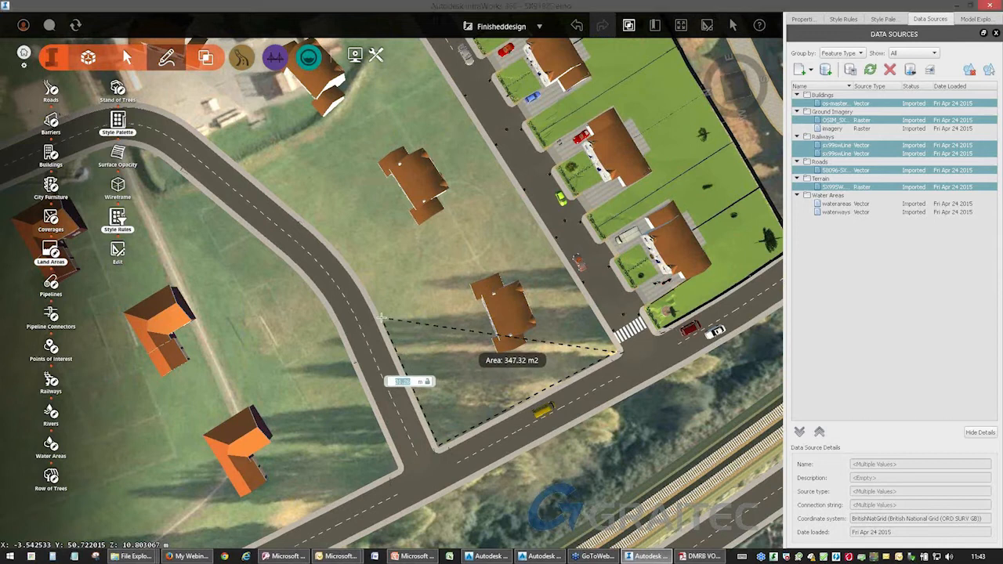
left_click(385, 318)
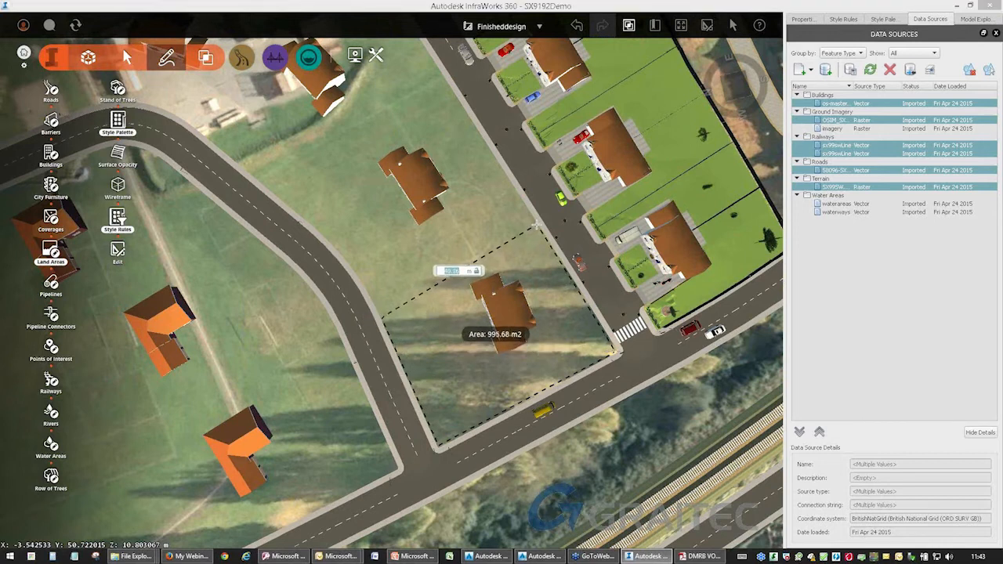
double_click(537, 226)
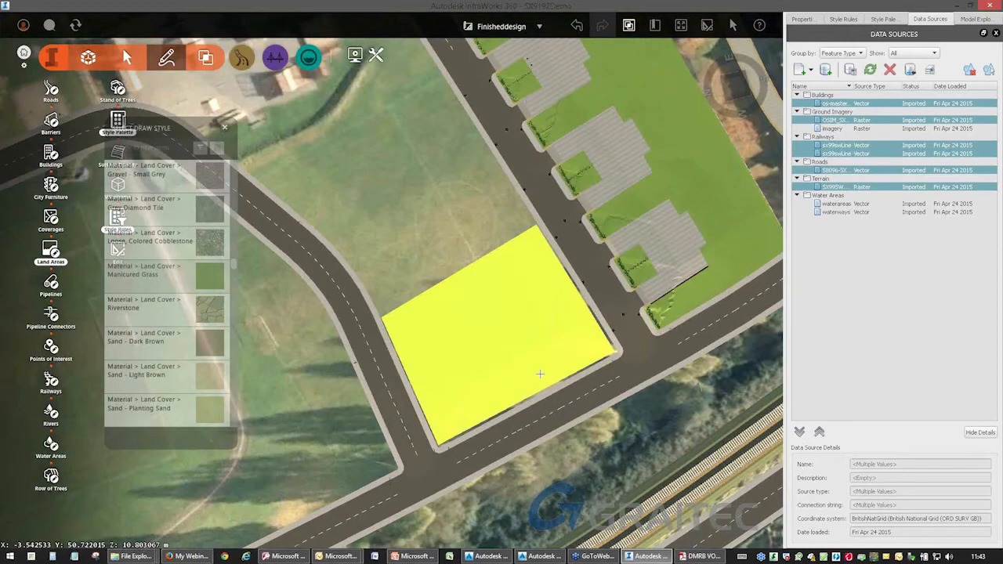
key("Escape")
key("Escape")
Select the new grass land area around the corner house and display its properties.
left_click_drag(456, 392, 326, 328)
scroll(327, 324, "up", 8)
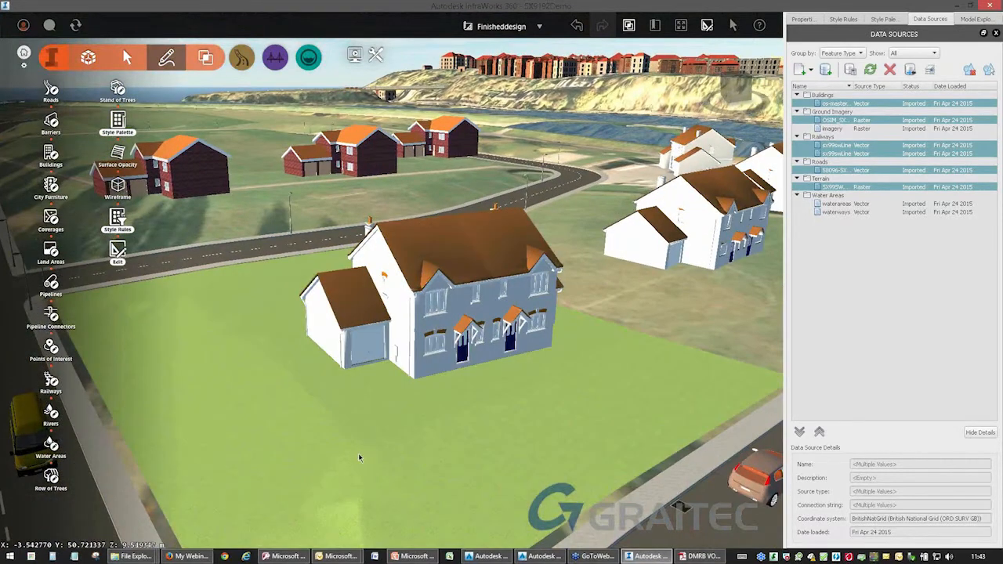
left_click_drag(360, 458, 278, 342)
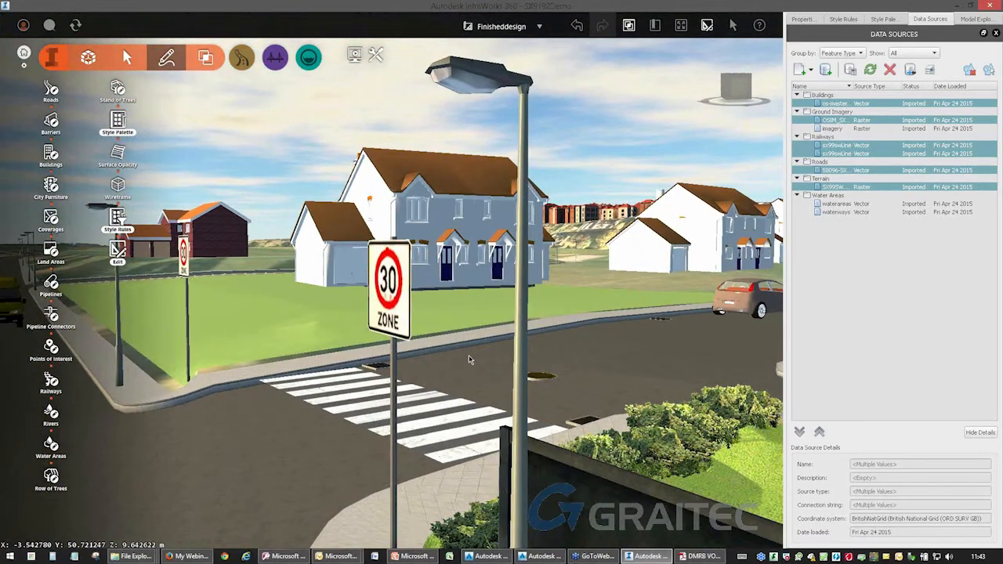
left_click_drag(541, 367, 454, 361)
middle_click_drag(168, 368, 420, 361)
left_click(433, 361)
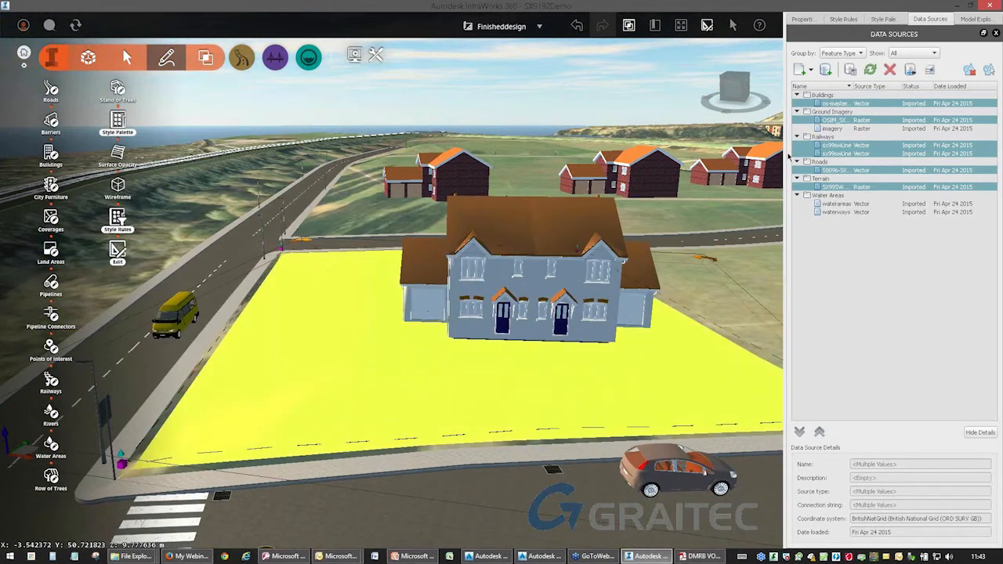
left_click(805, 21)
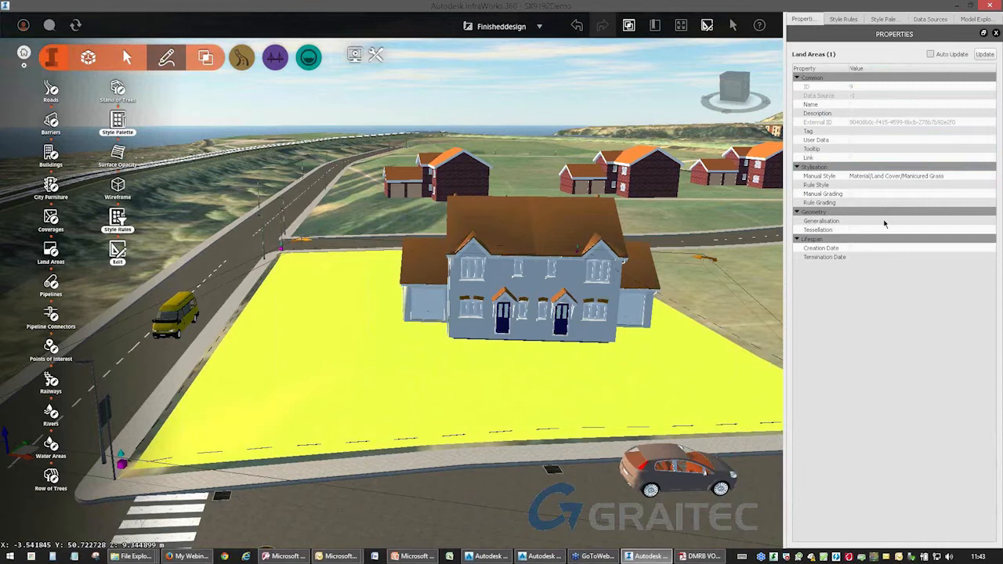
left_click(832, 194)
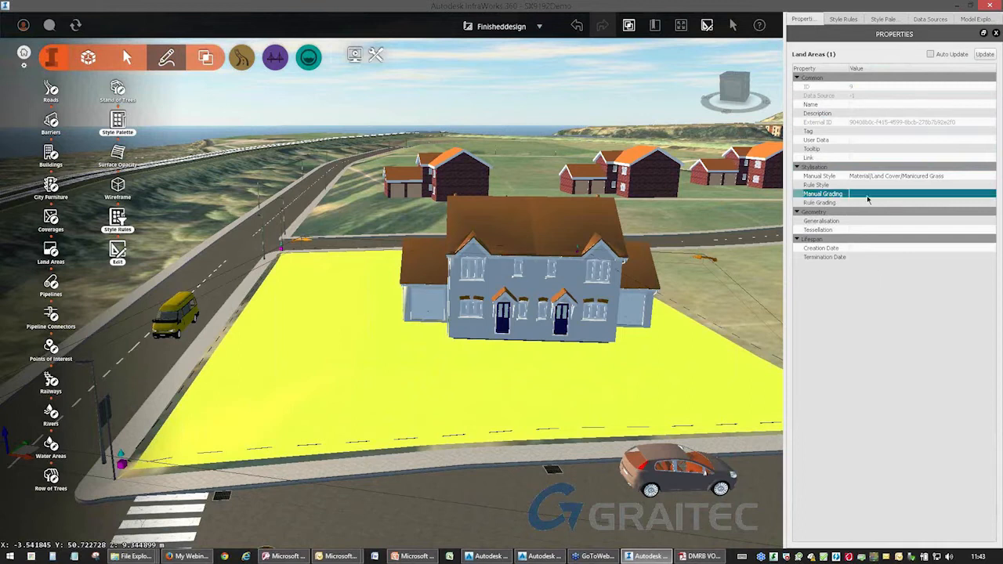
left_click(962, 197)
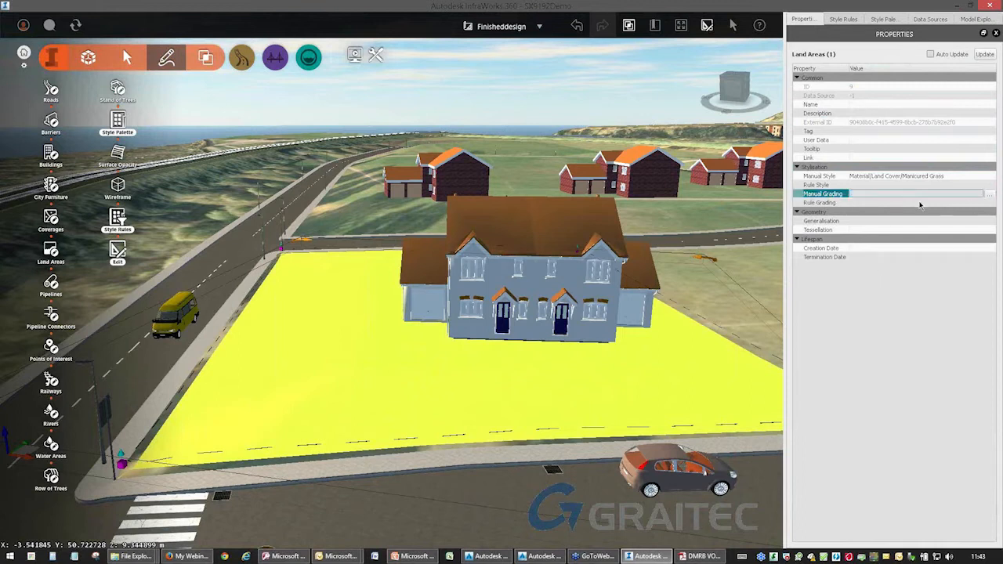
left_click(889, 203)
left_click(988, 203)
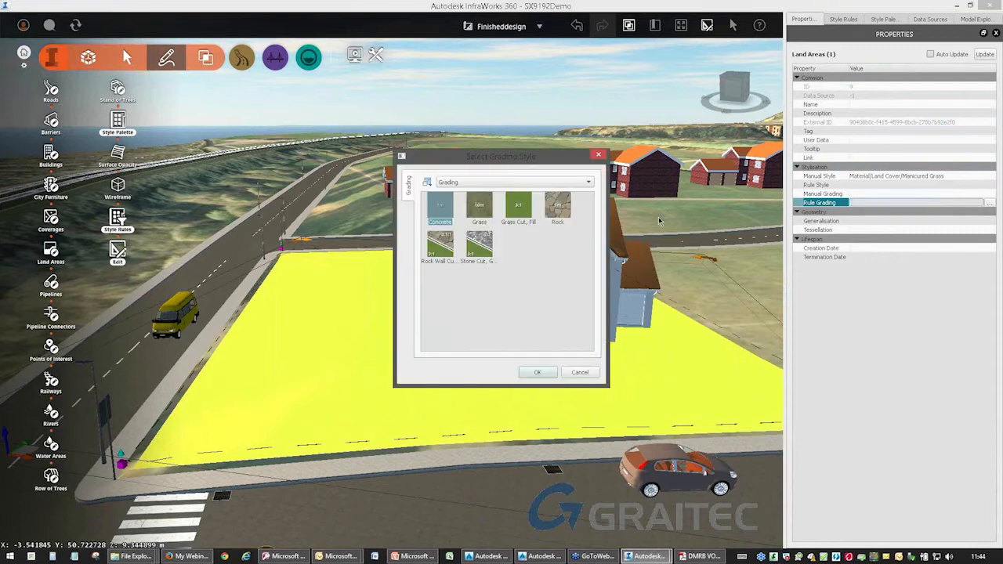
left_click(598, 154)
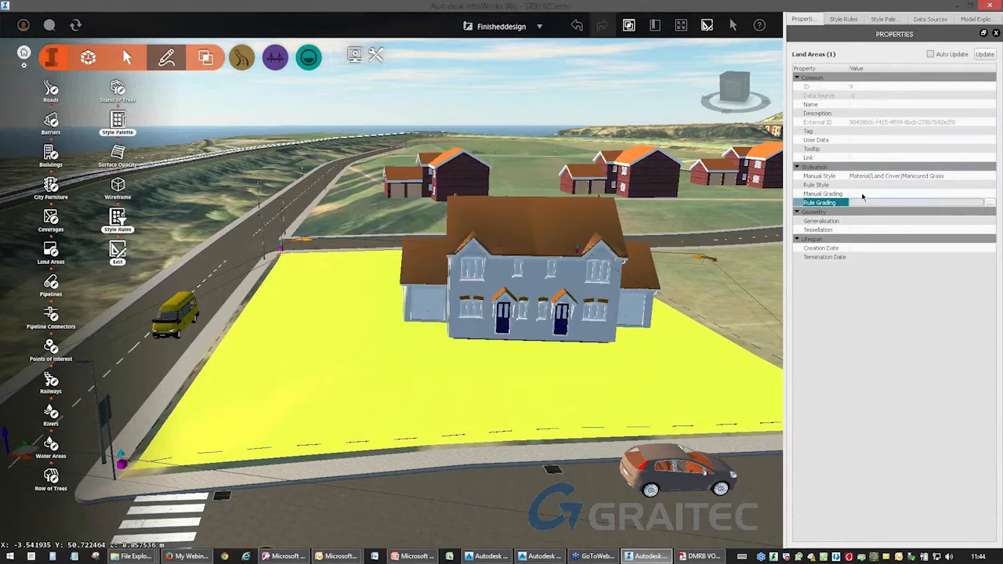
Set the manual grading of the grass land area around the corner house to Rock Wall Cut, Grass Fill.
left_click(878, 195)
left_click(989, 194)
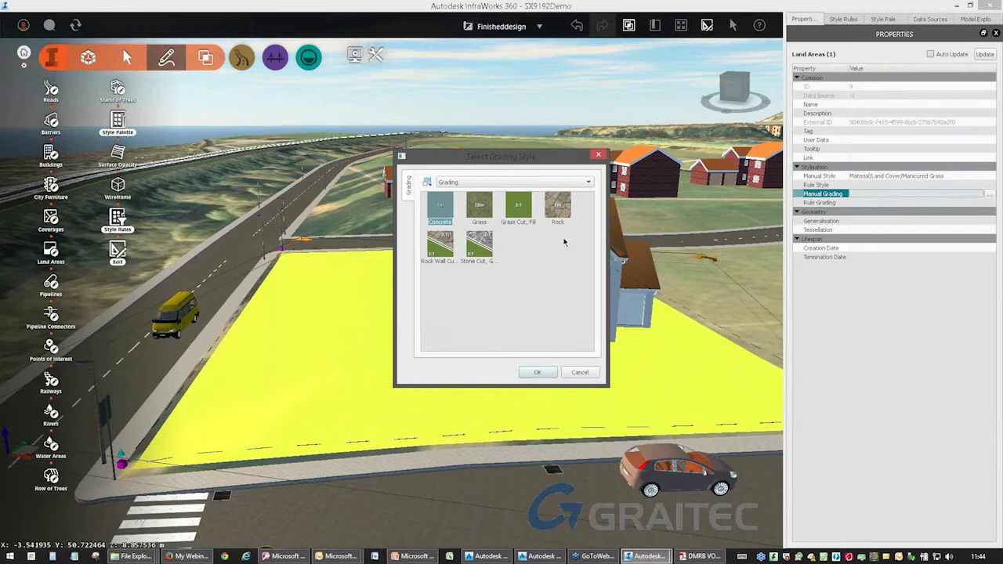
left_click(559, 211)
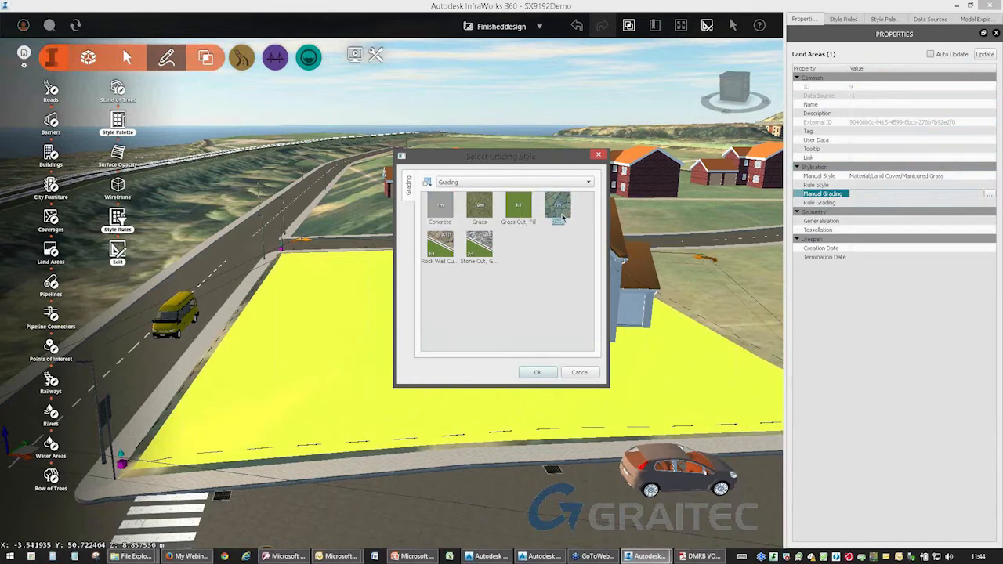
left_click(444, 255)
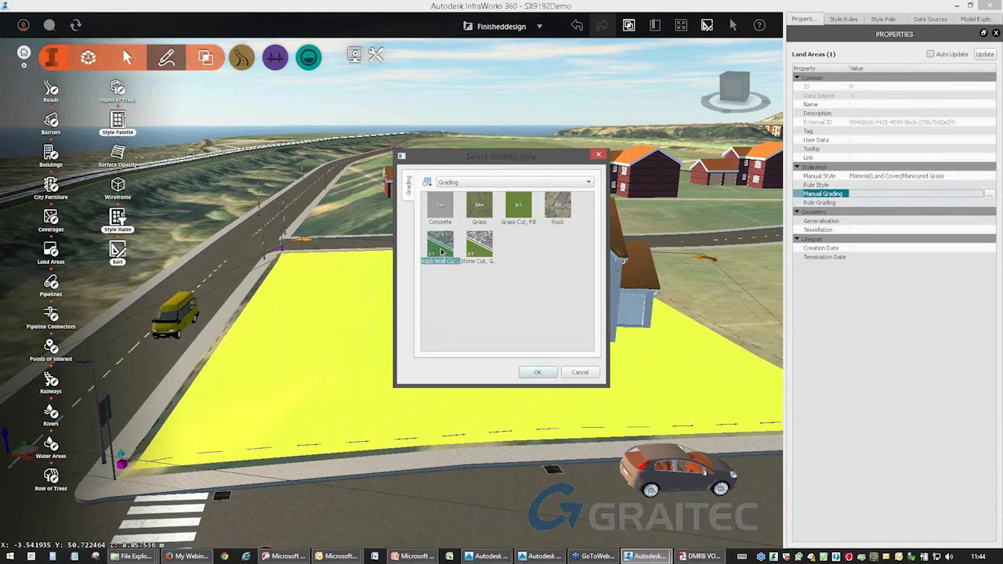
left_click(538, 372)
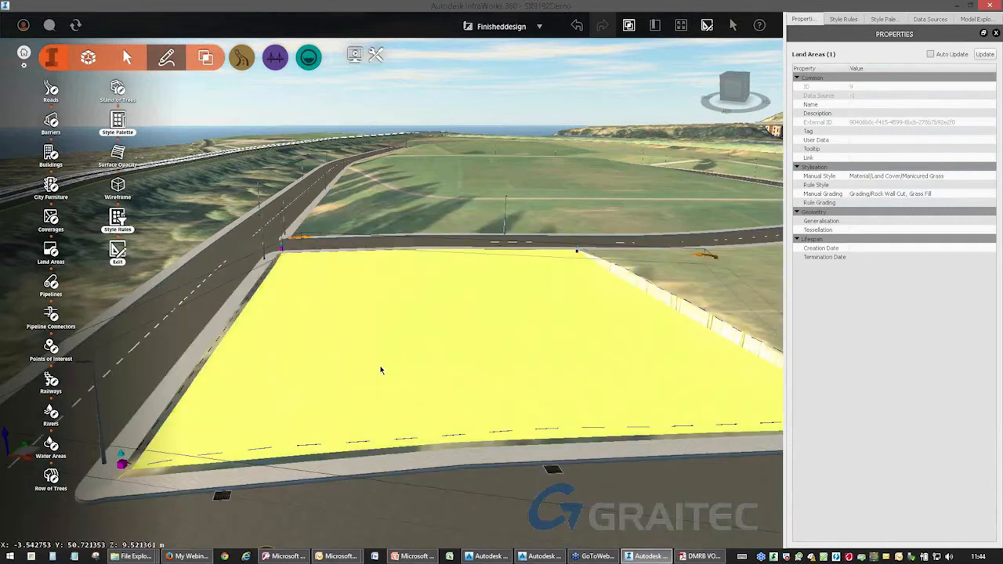
Deselect the grass land area and examine the graded edges along its boundary beside the corner house.
scroll(376, 408, "up", 3)
scroll(390, 416, "down", 5)
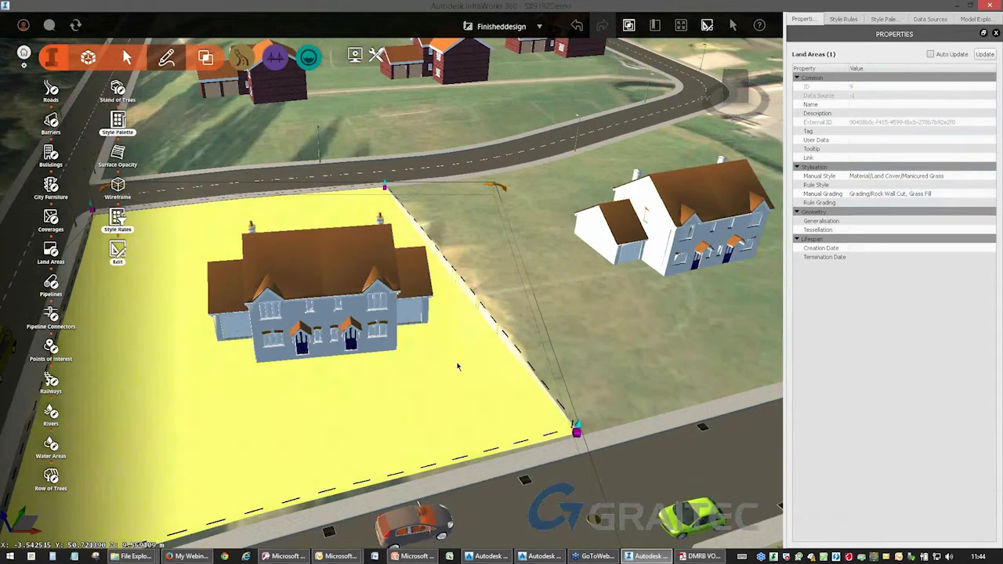
left_click(469, 312)
scroll(471, 311, "up", 5)
scroll(472, 311, "up", 8)
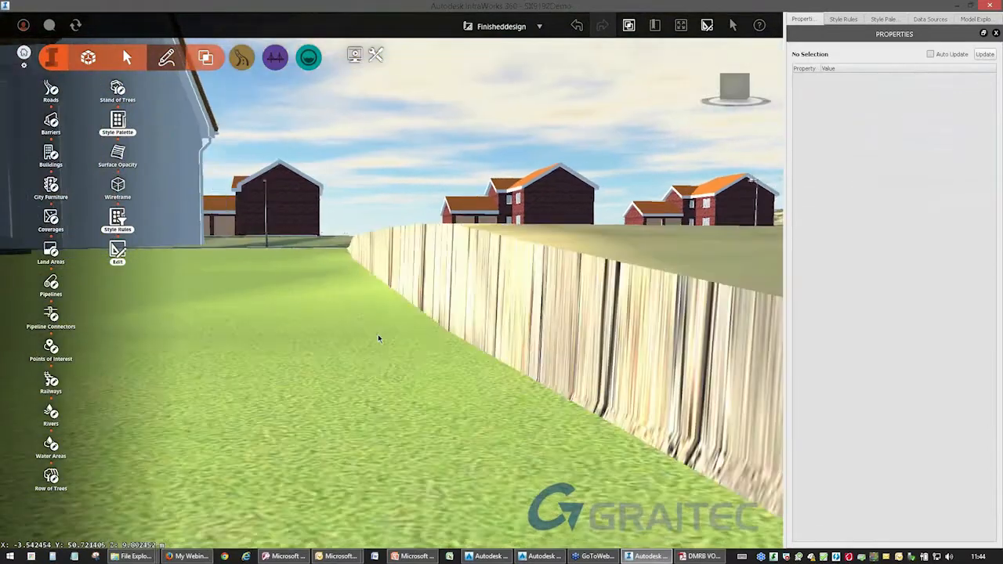
middle_click_drag(379, 338, 482, 340)
scroll(483, 339, "down", 5)
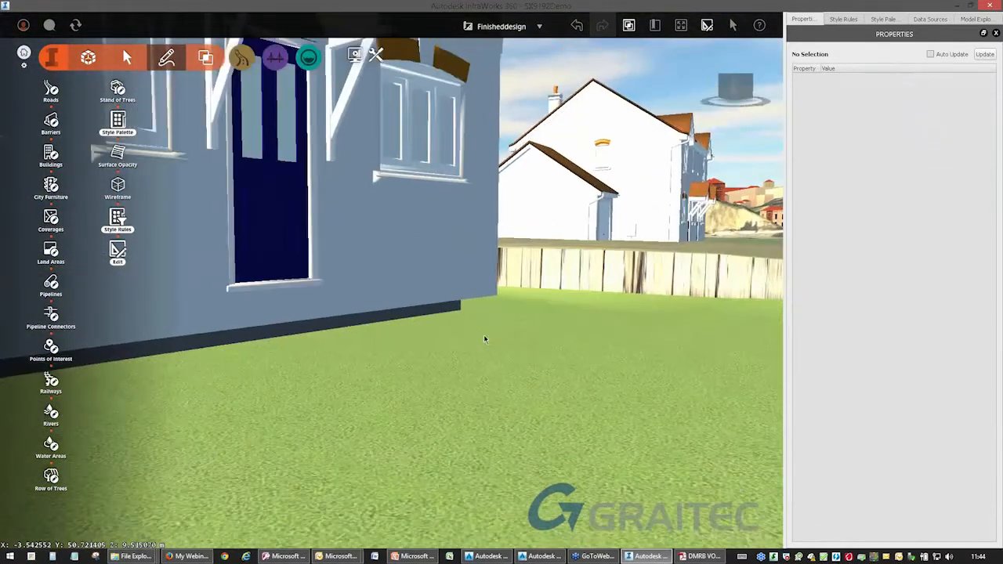
Lower the corner house vertically to sit on the grass land area and deselect it.
left_click(383, 258)
middle_click_drag(285, 390, 503, 292)
left_click_drag(584, 311, 583, 350)
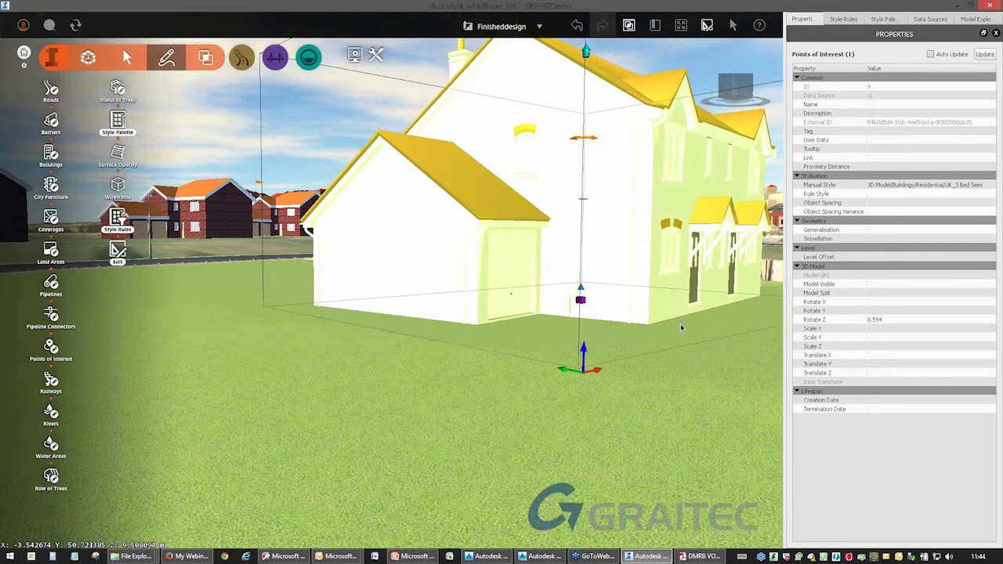
left_click(688, 352)
left_click_drag(687, 352, 345, 360)
mouse_move(467, 352)
left_mouse_down()
mouse_move(481, 352)
mouse_move(415, 354)
mouse_move(467, 358)
left_mouse_up()
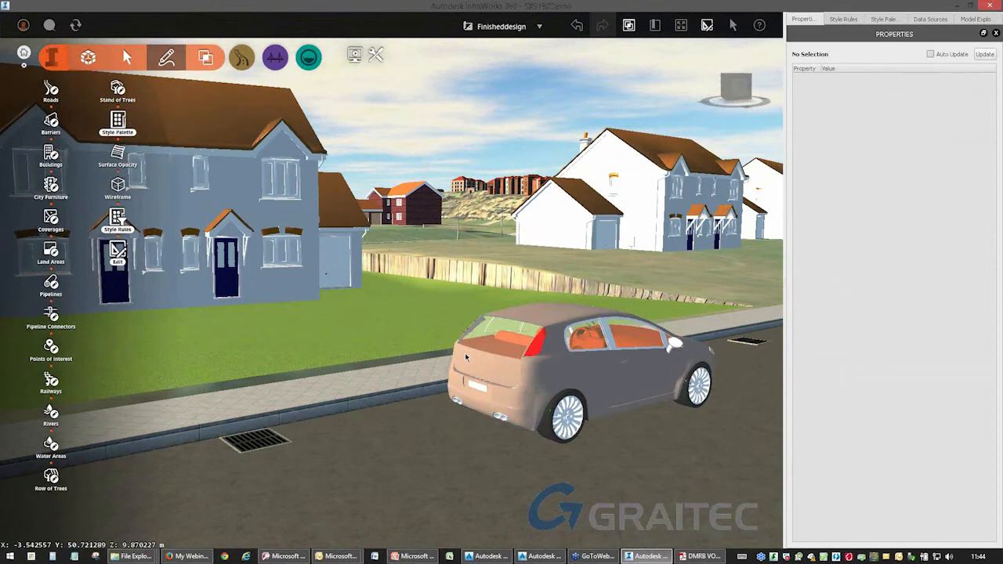
left_click_drag(464, 359, 453, 358)
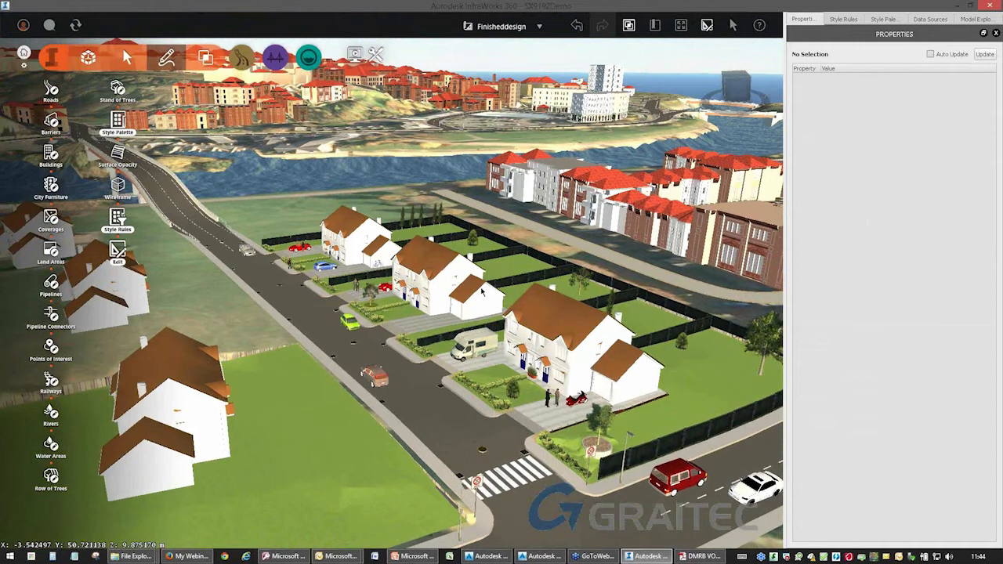
middle_click_drag(497, 280, 475, 260)
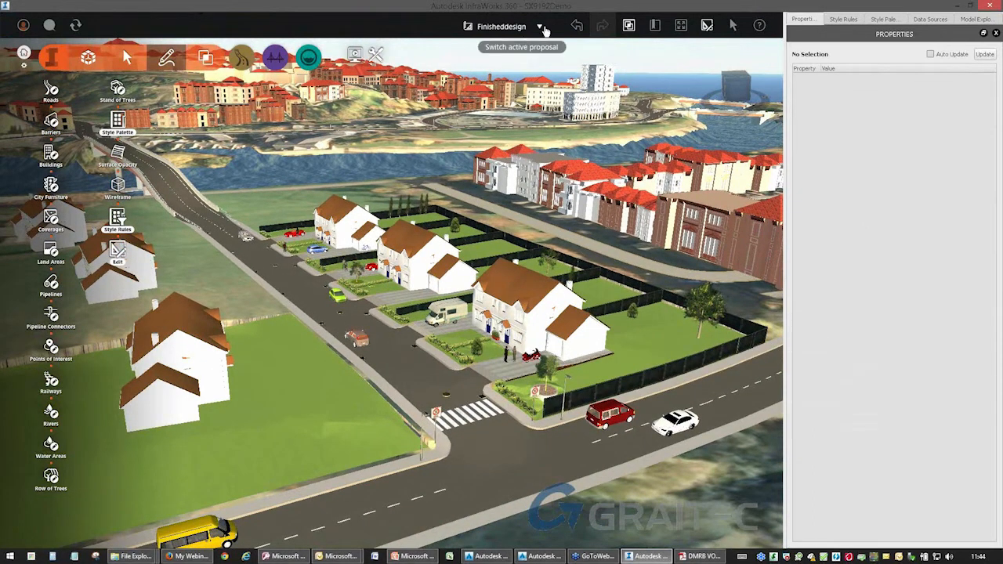
Go to the Finished Proposal bookmark and review the housing development and river bridge from street level up to plan view.
left_click(655, 26)
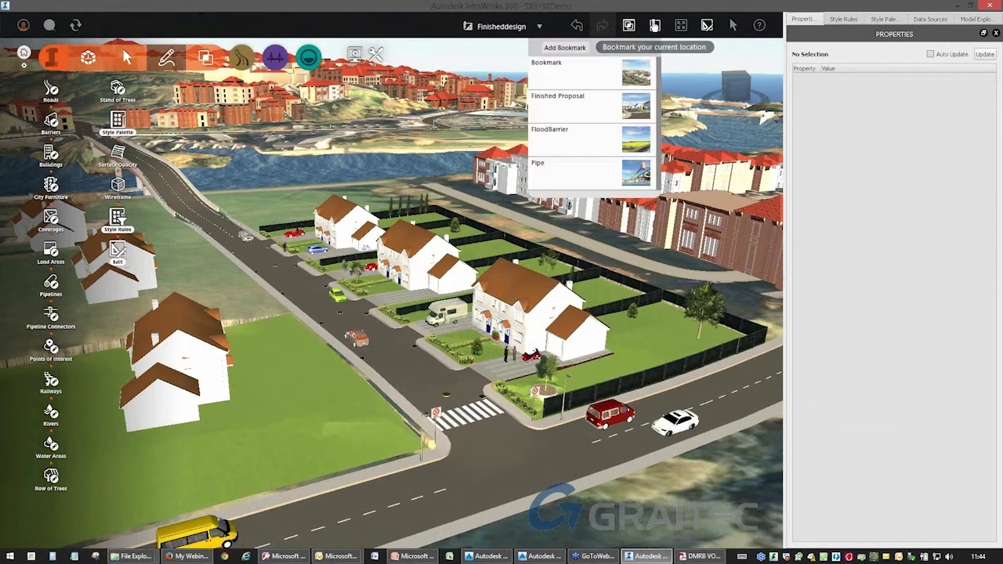
left_click(617, 114)
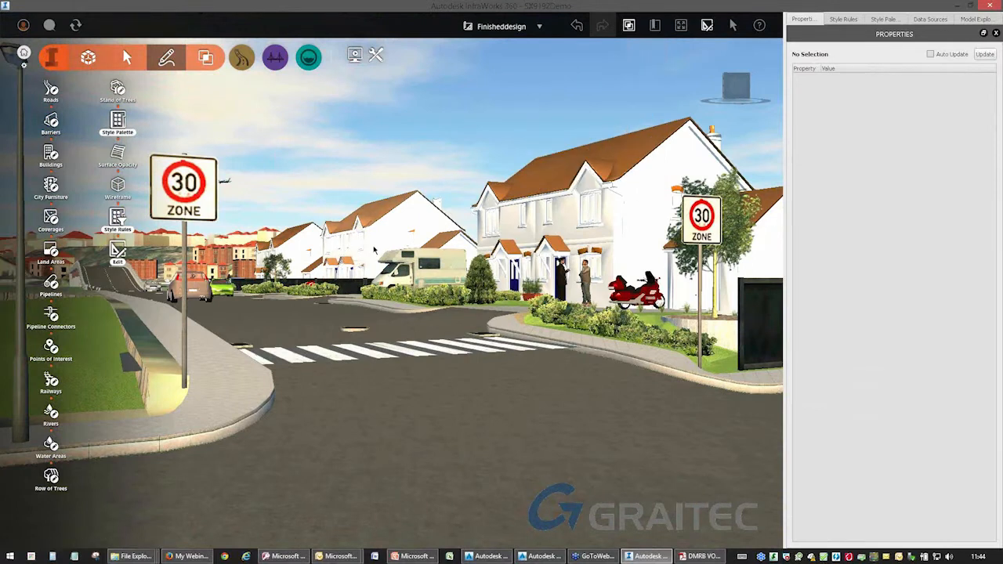
scroll(378, 252, "down", 4)
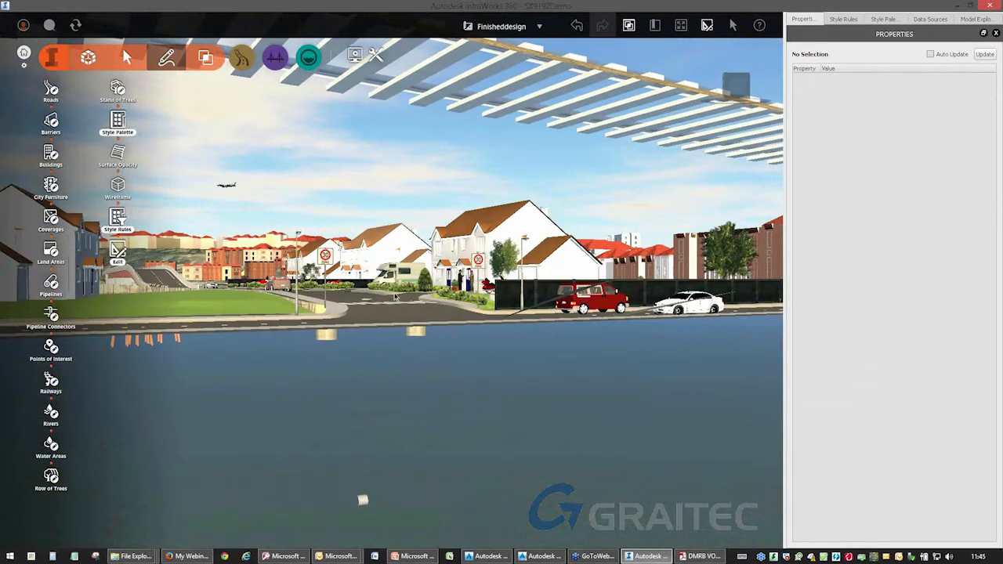
left_click_drag(399, 287, 540, 293)
left_click_drag(503, 324, 523, 249)
scroll(524, 246, "down", 4)
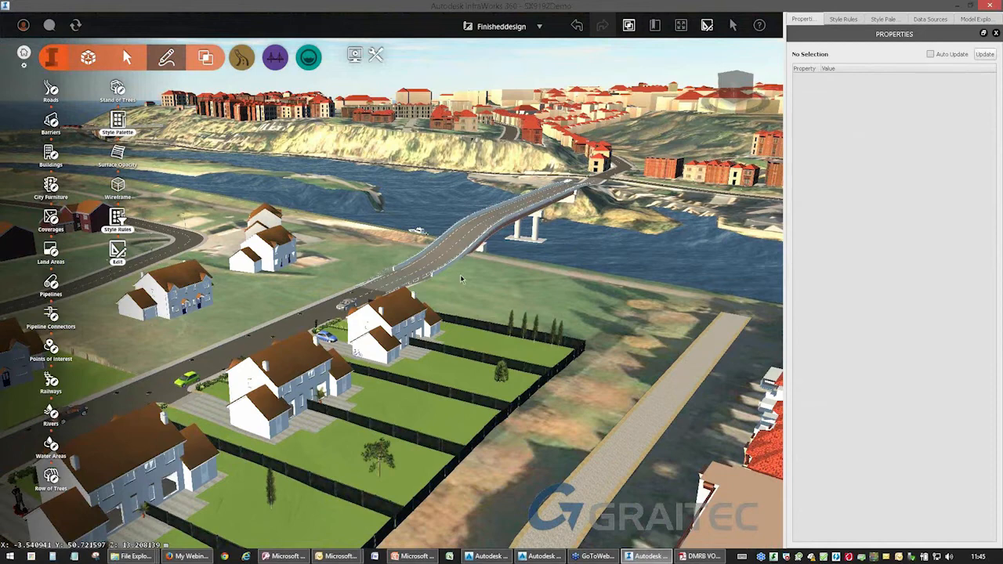
scroll(462, 287, "down", 3)
left_click_drag(459, 297, 508, 400)
scroll(510, 310, "down", 5)
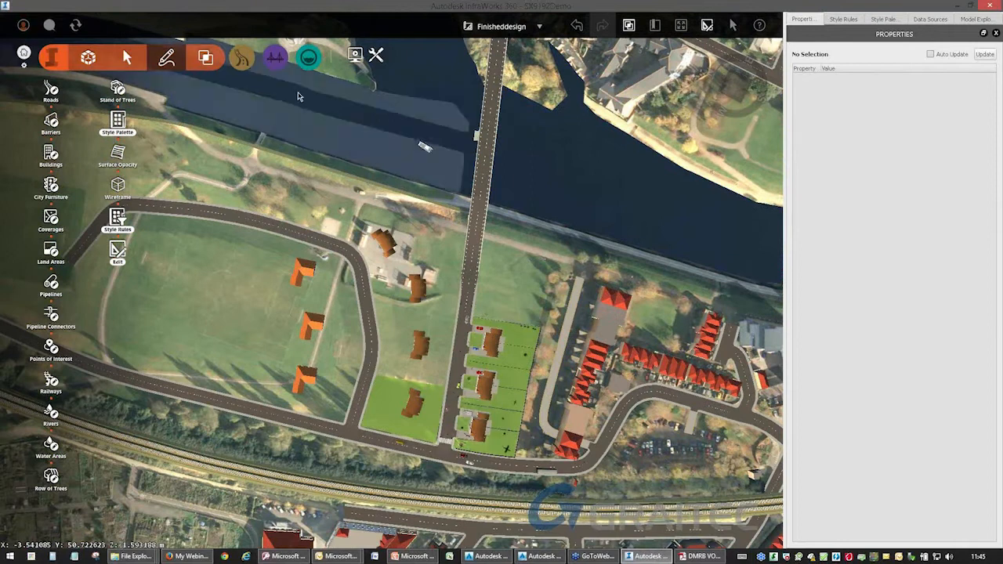
Open the Scenario Browser, dock it with the other side panels, and display the extents of SX919 - Scenario.
left_click(355, 55)
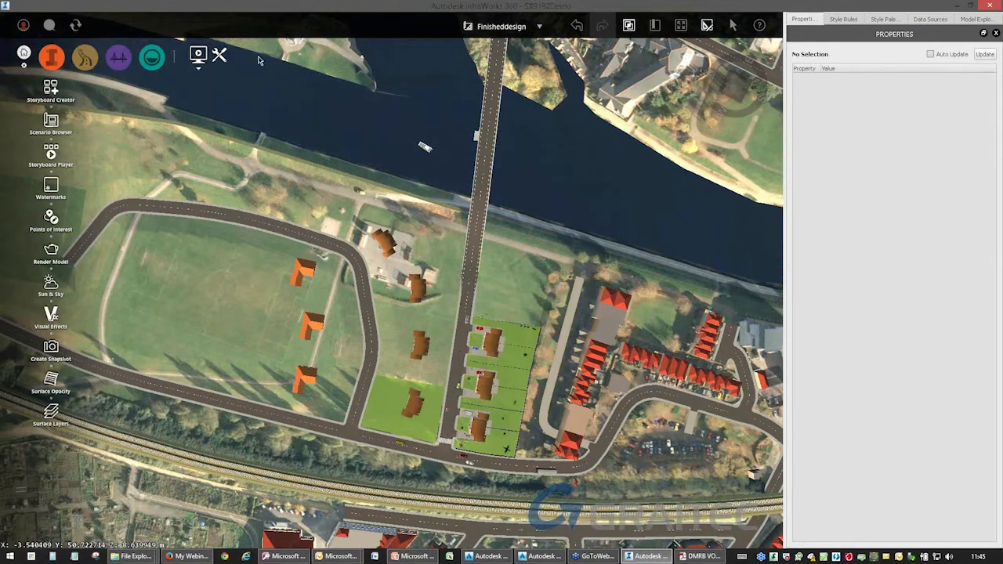
key("ctrl")
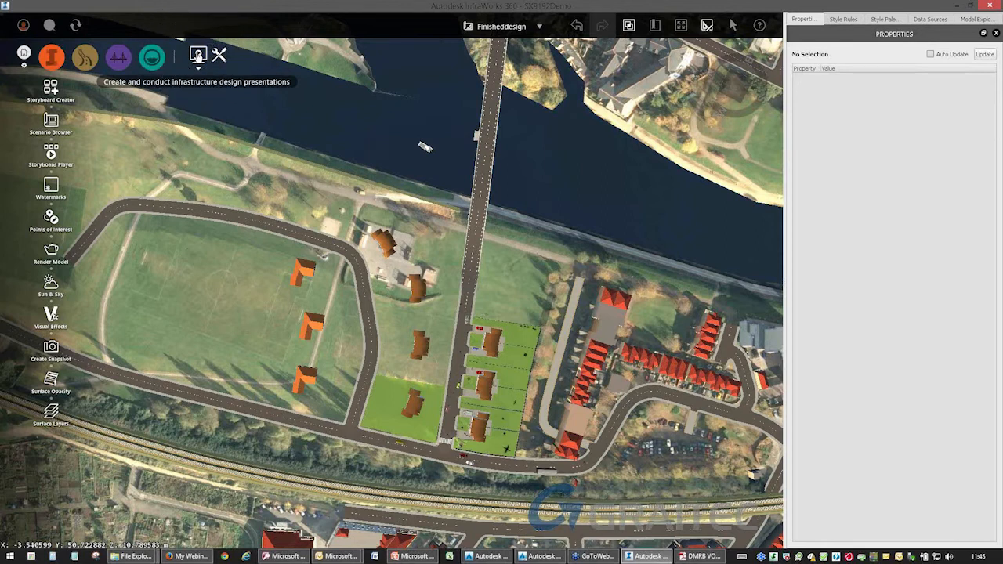
left_click(58, 124)
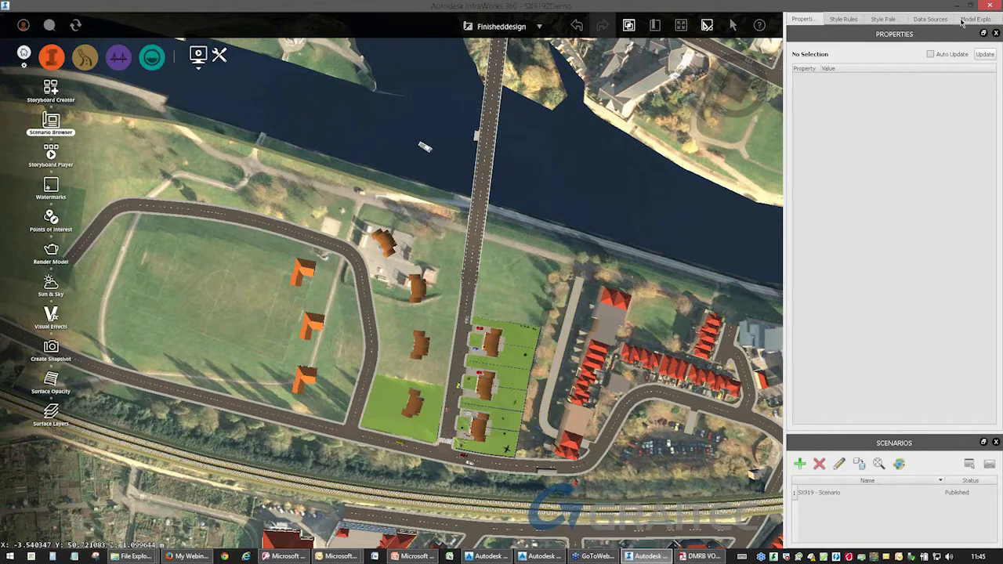
left_click(843, 19)
left_click(885, 19)
left_click(931, 19)
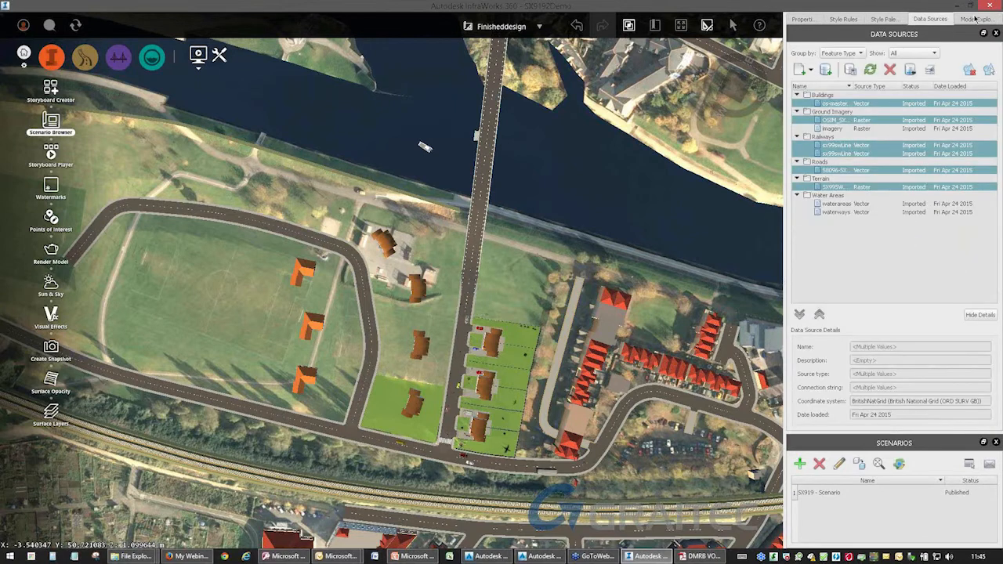
left_click(976, 19)
left_click_drag(864, 443, 862, 138)
left_click(839, 85)
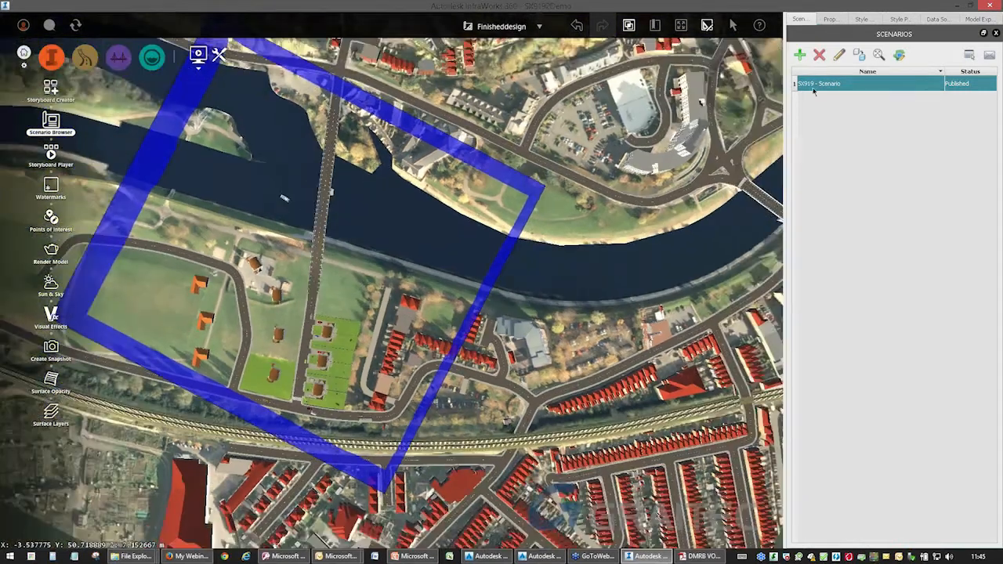
left_click(814, 92)
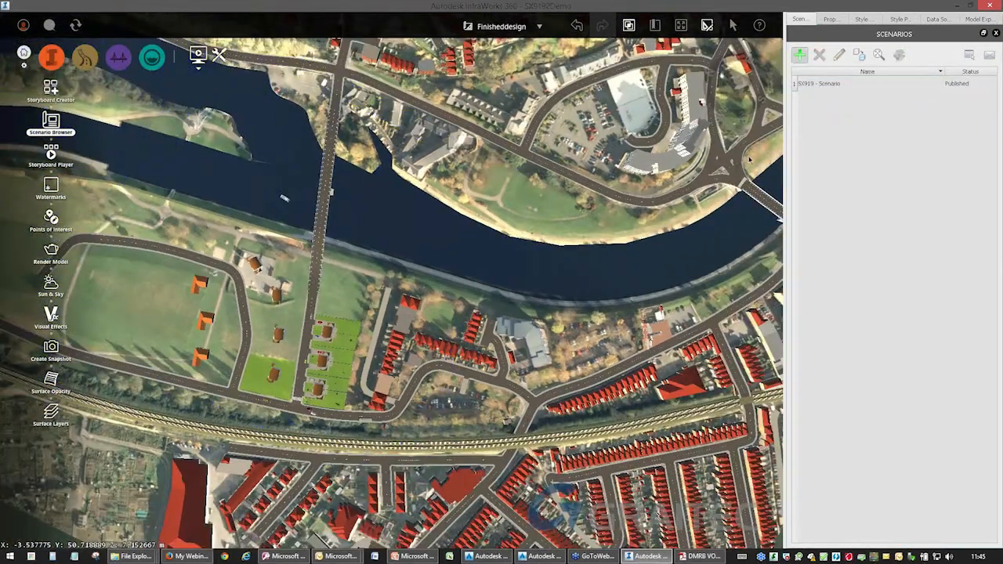
Add a scenario named SX9192Demo - Webinar 2 and draw its four-sided area of interest around the bridge and housing development.
left_click(799, 54)
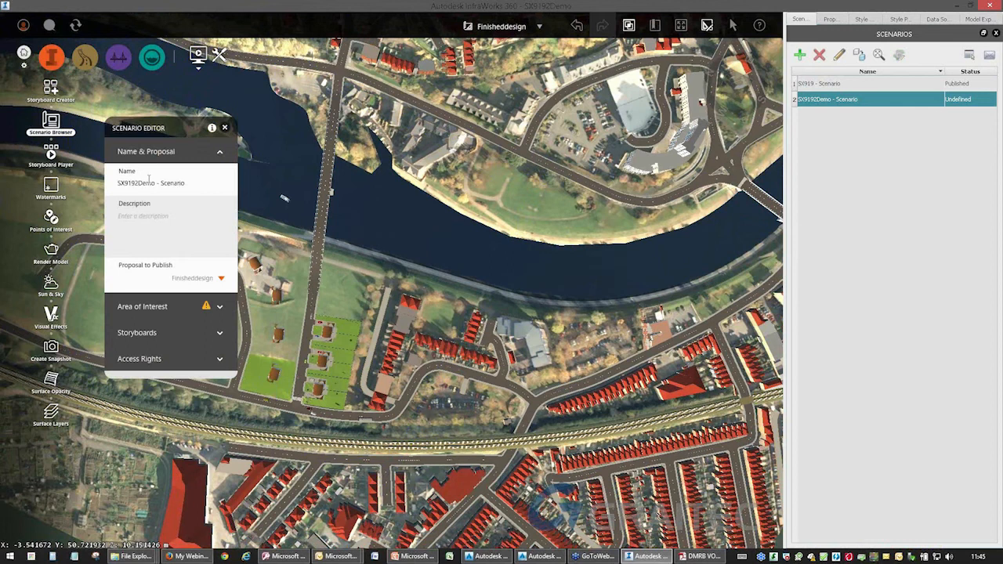
left_click_drag(193, 180, 167, 182)
left_click(221, 311)
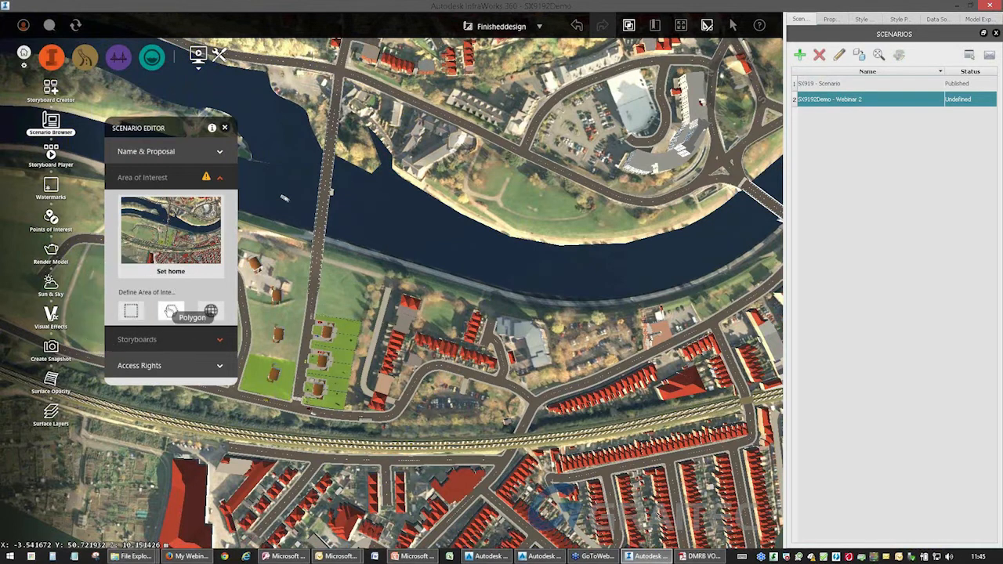
left_click(210, 311)
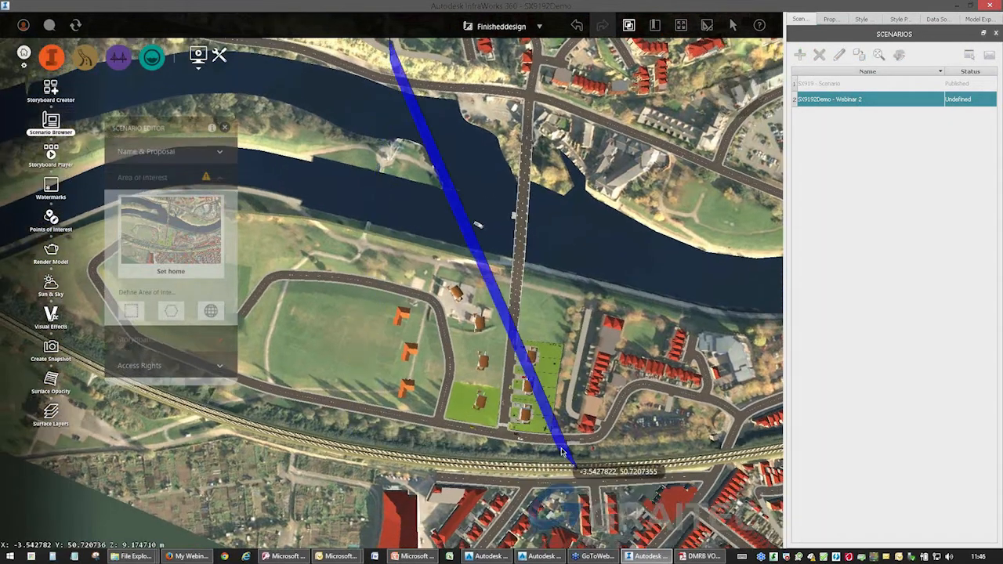
left_click(344, 430)
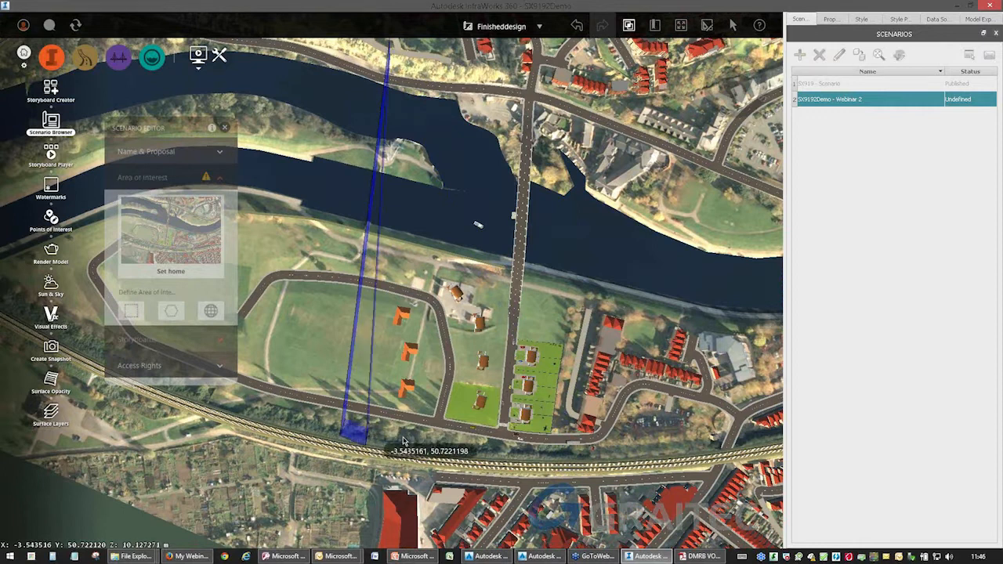
left_click(625, 461)
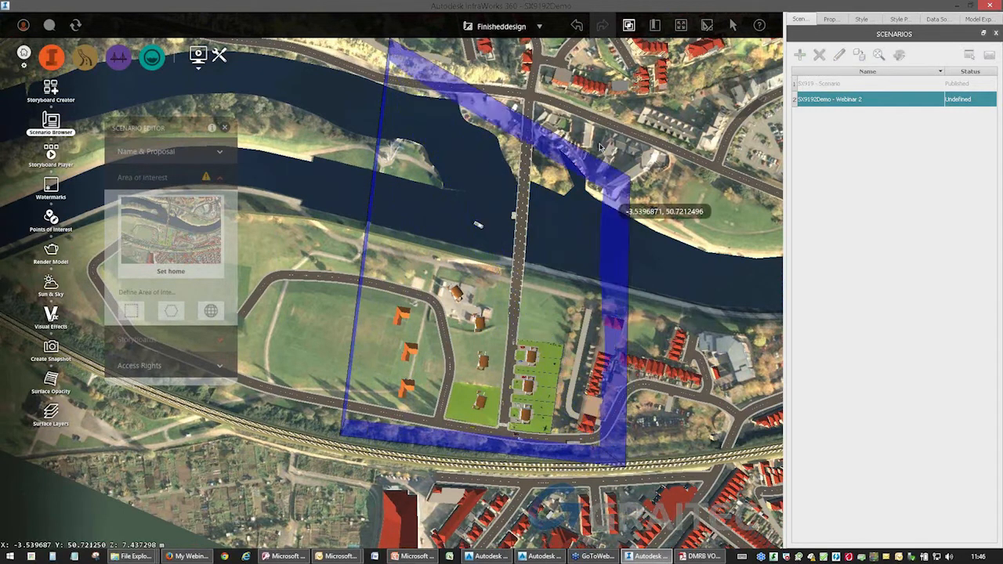
double_click(604, 100)
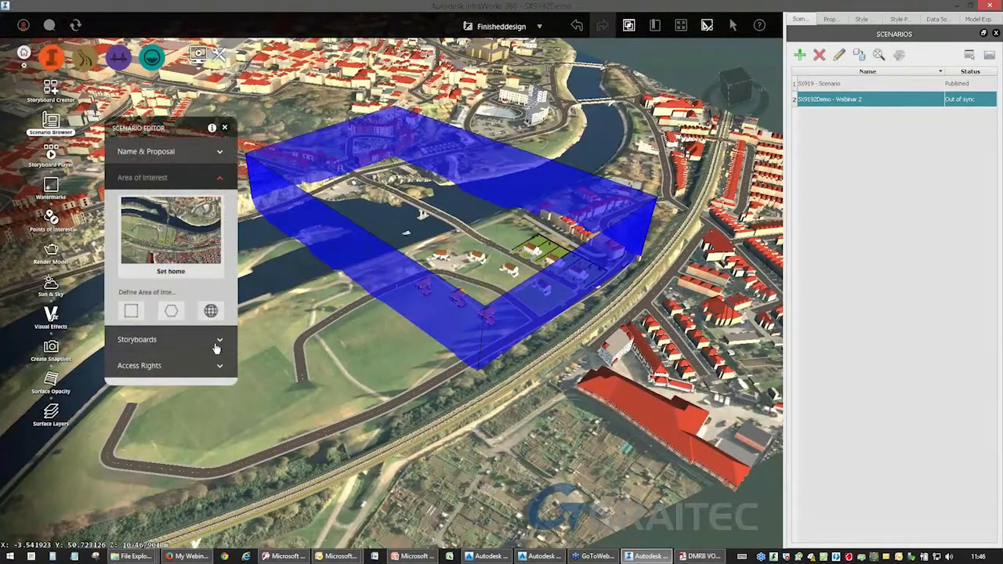
Review the storyboard and access rights options of the SX9192Demo - Webinar 2 scenario and close the scenario editor.
left_click(218, 342)
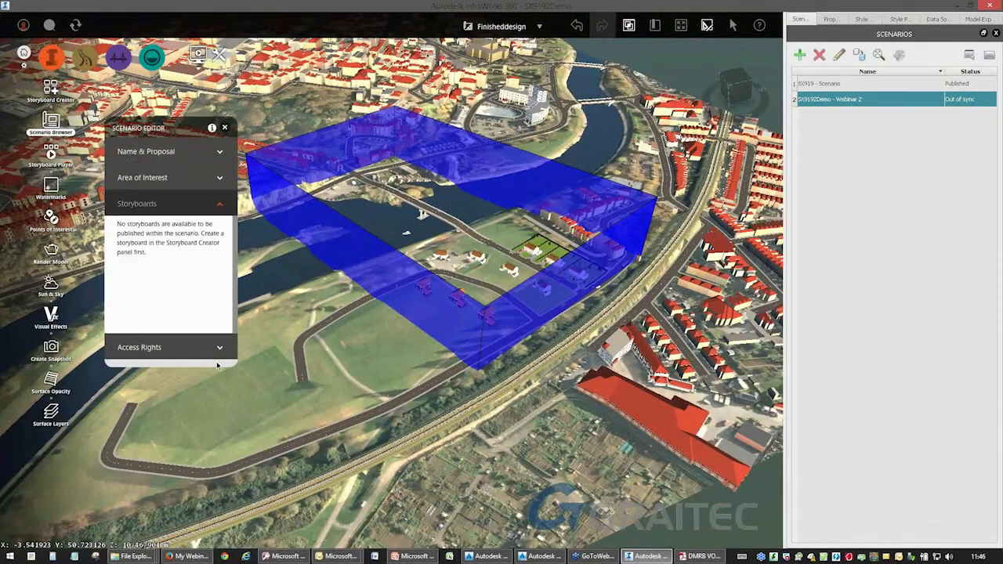
left_click(223, 349)
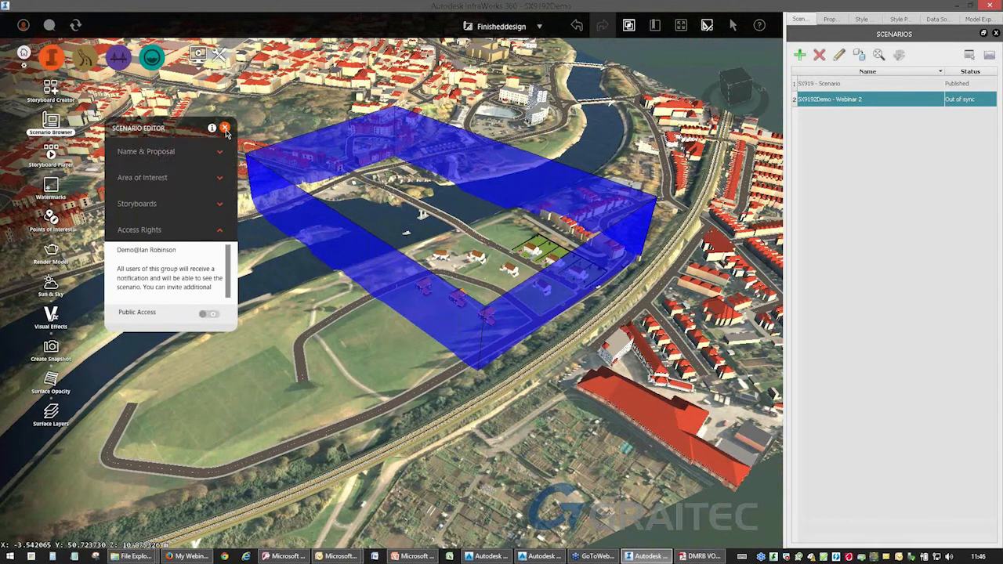
key("ctrl")
key("ctrl")
key("ctrl")
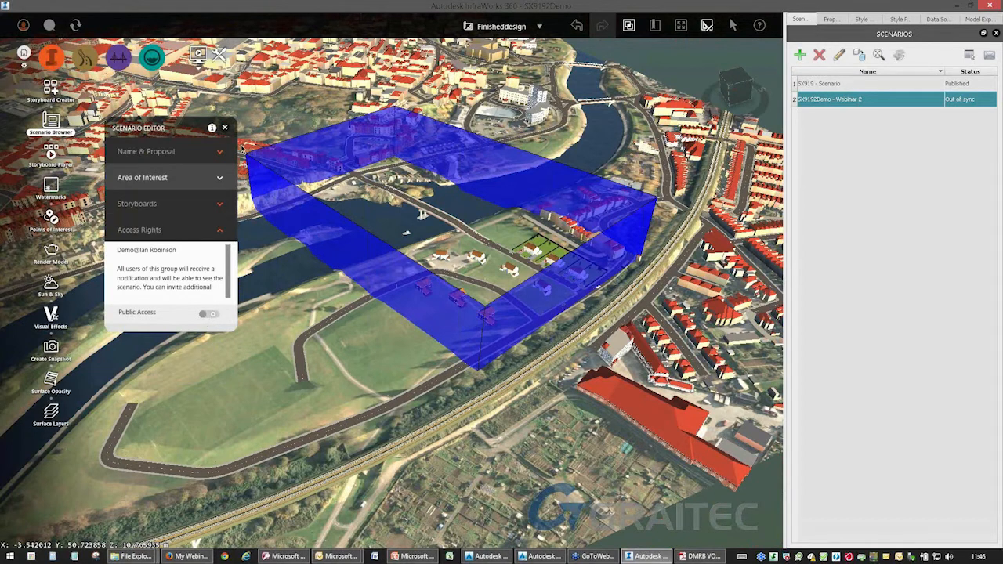
left_click(224, 127)
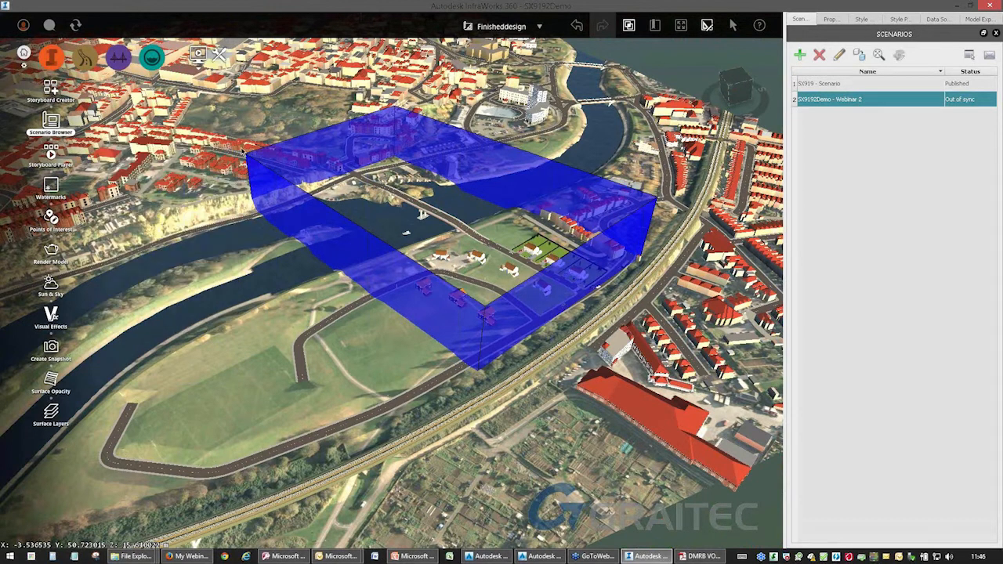
Generate an e-mail invitation to SX919 - Scenario to review its viewing links, and discard the message without saving.
left_click(831, 84)
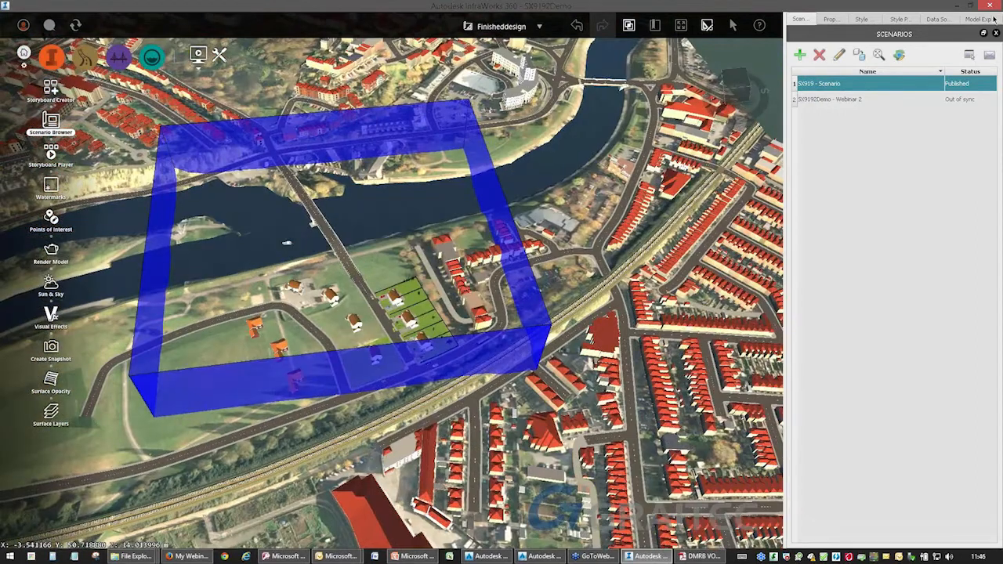
left_click(990, 57)
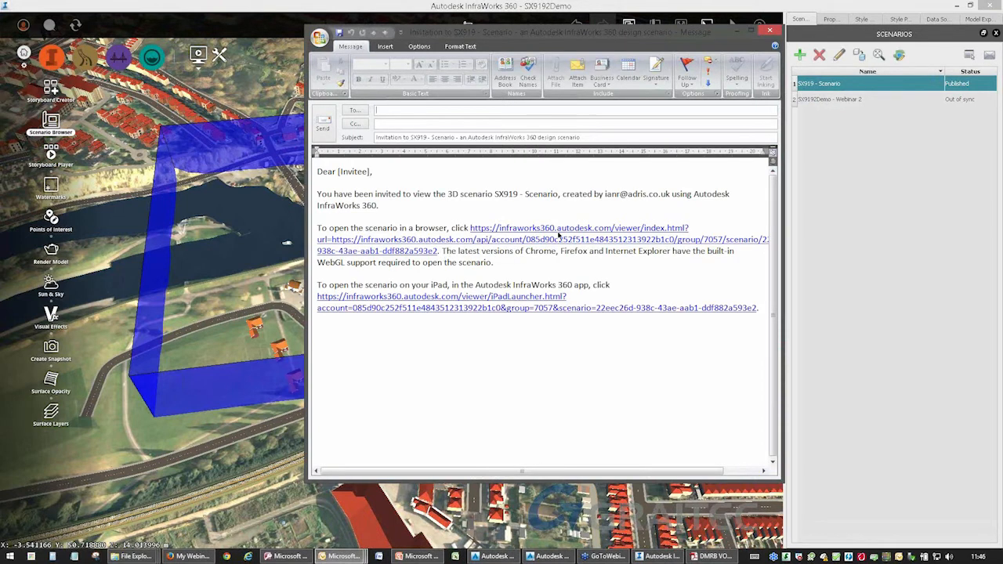
left_click(770, 31)
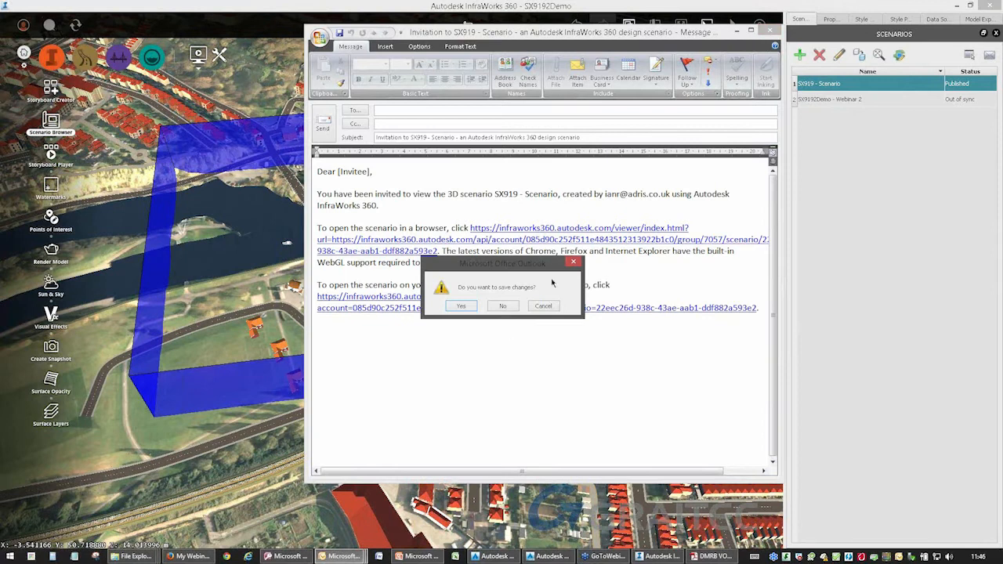
left_click(506, 310)
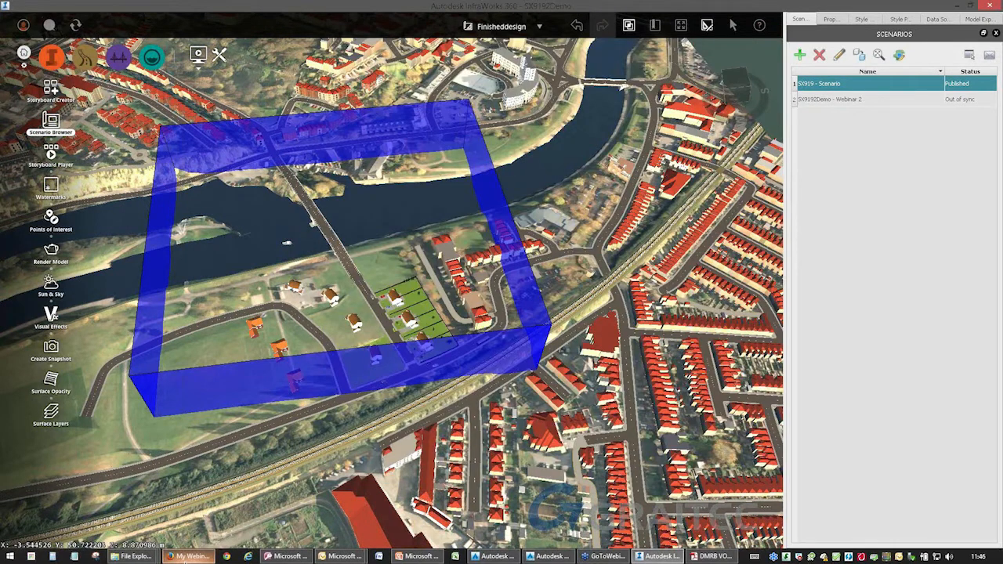
Switch to Outlook, open the notice that model SX9192Demo was published, and examine its web model link.
mouse_move(341, 557)
left_click(326, 519)
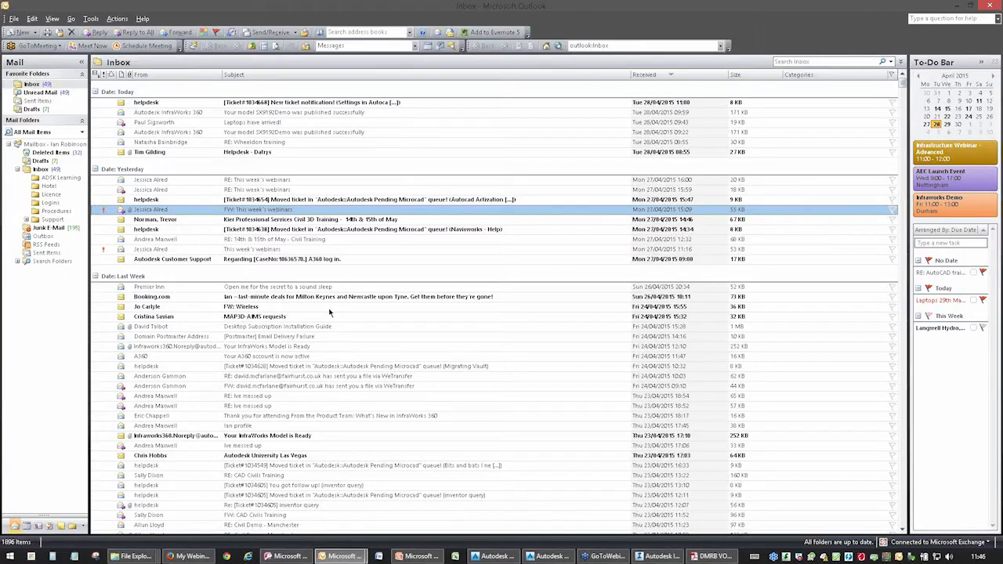
double_click(170, 116)
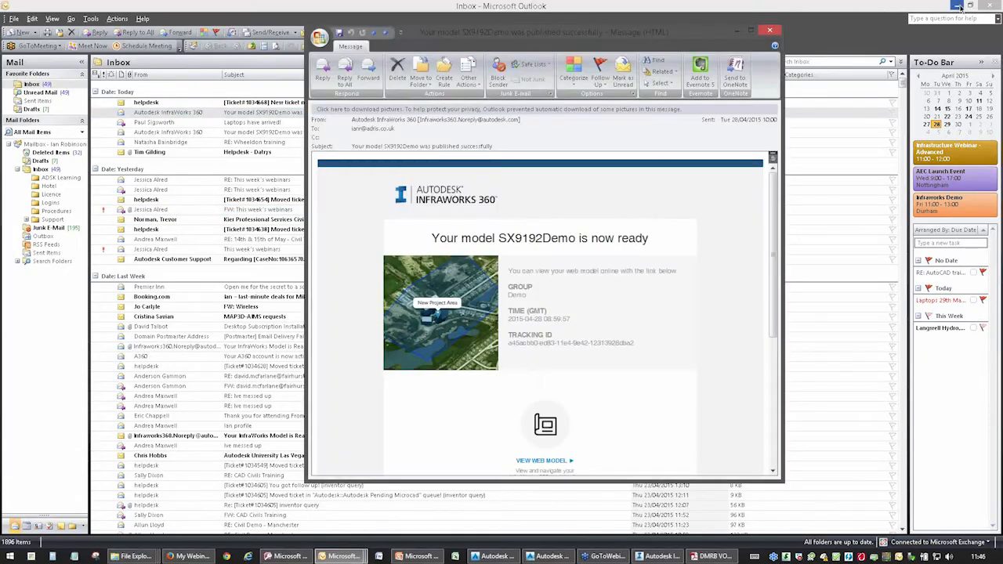
left_click(958, 6)
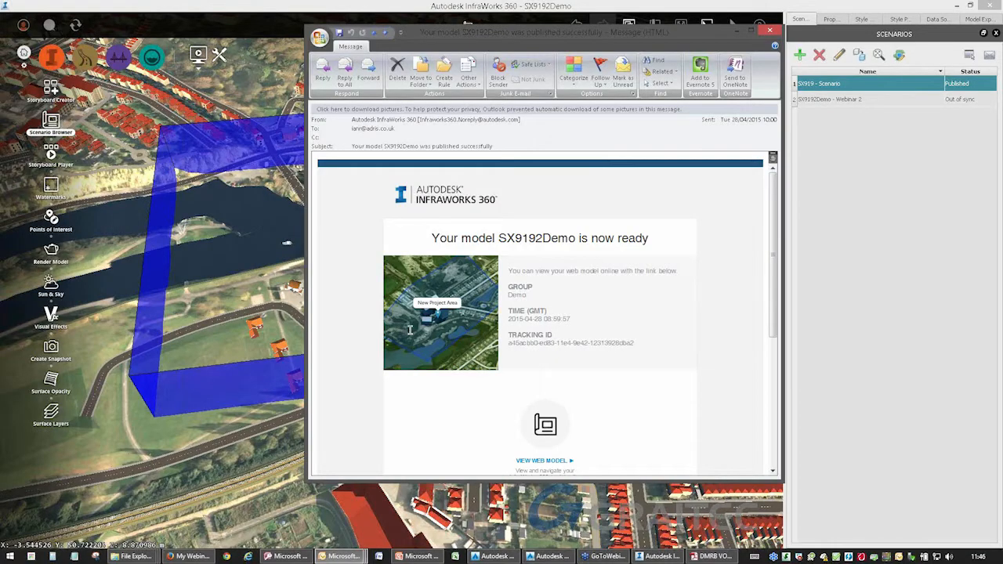
scroll(581, 398, "down", 3)
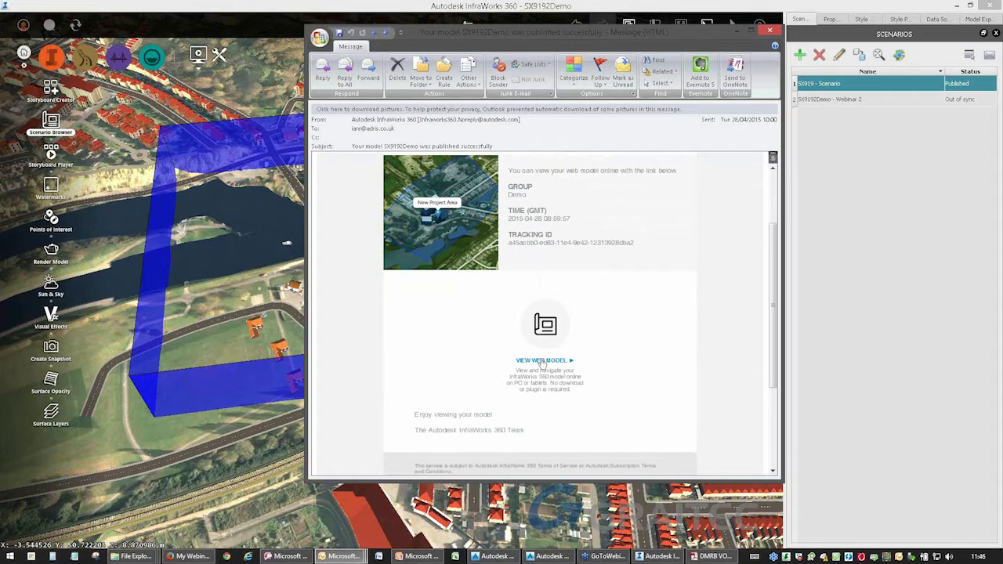
key("ctrl")
key("ctrl")
key("ctrl")
Switch to Internet Explorer and open the bookmarked SX919 - Scenario in the InfraWorks 360 web viewer.
mouse_move(195, 553)
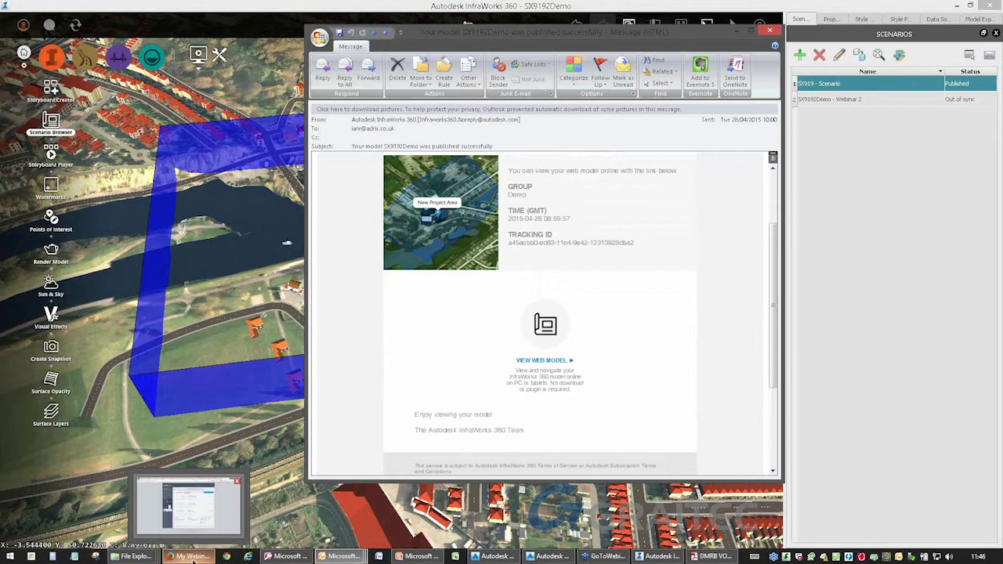
left_click(247, 557)
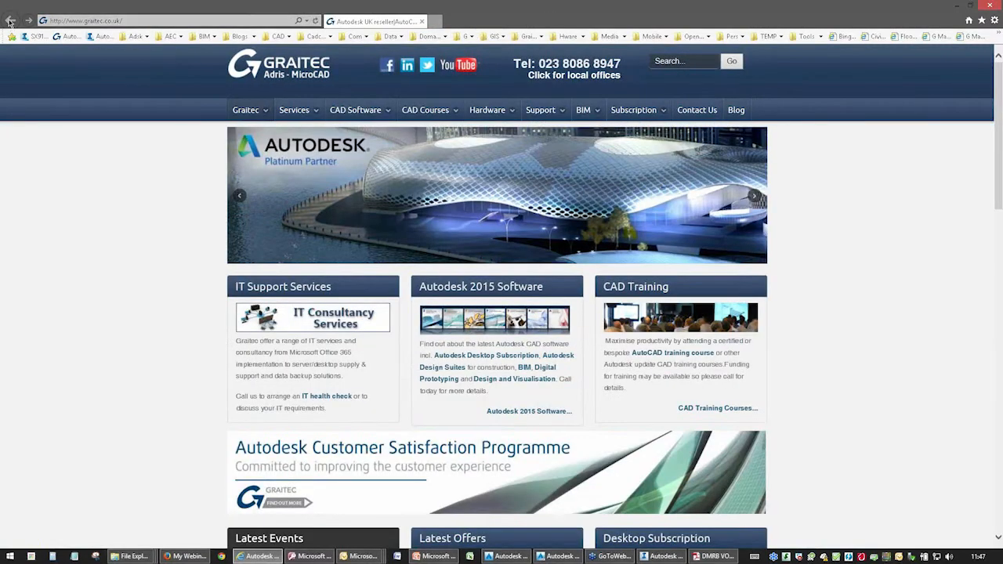
left_click(34, 37)
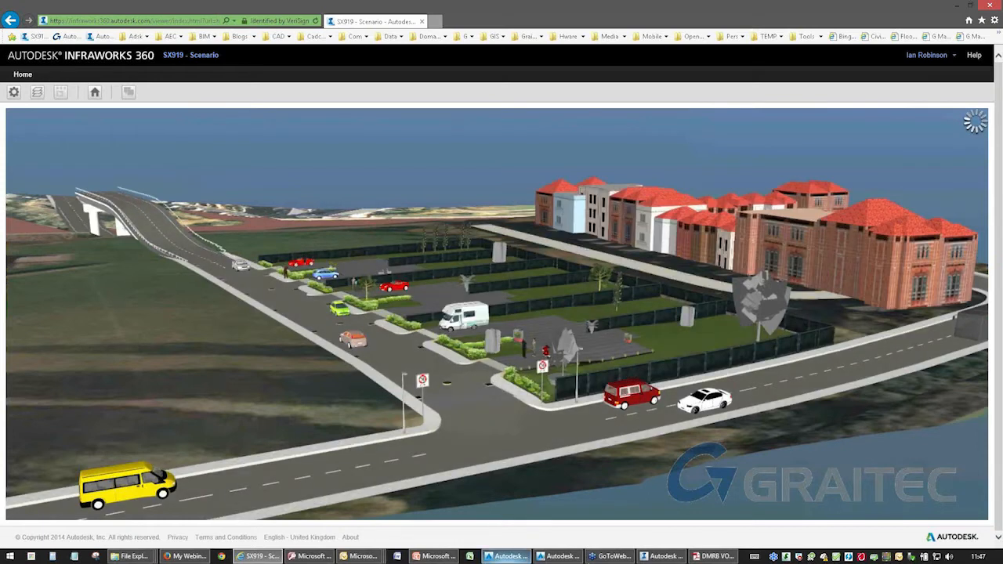
Return to the InfraWorks desktop model and examine the housing plots and roads inside the SX919 scenario extents from several angles.
left_click(665, 557)
left_click_drag(520, 449, 540, 389)
scroll(468, 355, "up", 4)
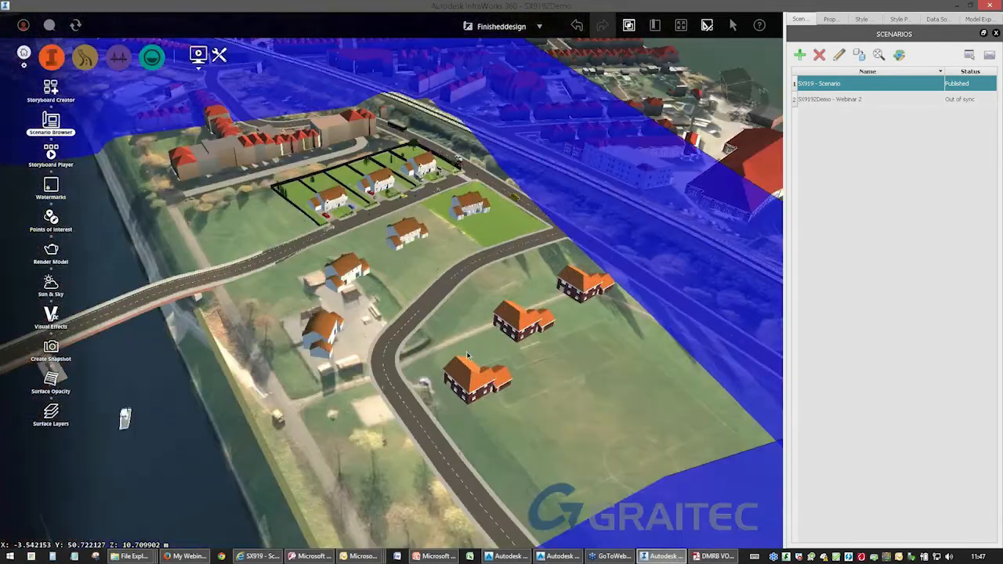
scroll(468, 355, "up", 3)
middle_click_drag(436, 162, 599, 404)
left_click(594, 378)
key("Escape")
left_click_drag(499, 410, 346, 395)
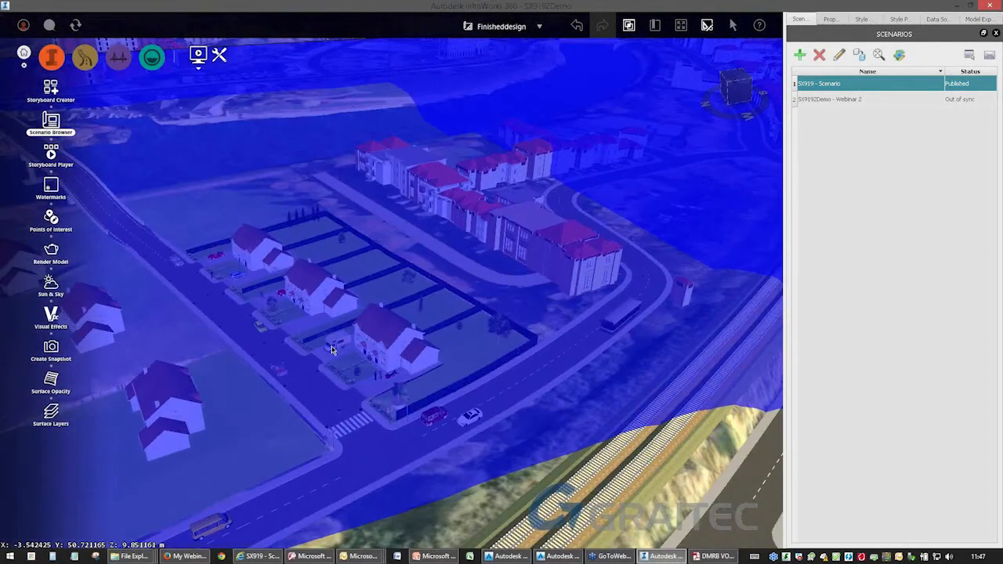
scroll(332, 355, "down", 3)
left_click_drag(336, 359, 351, 449)
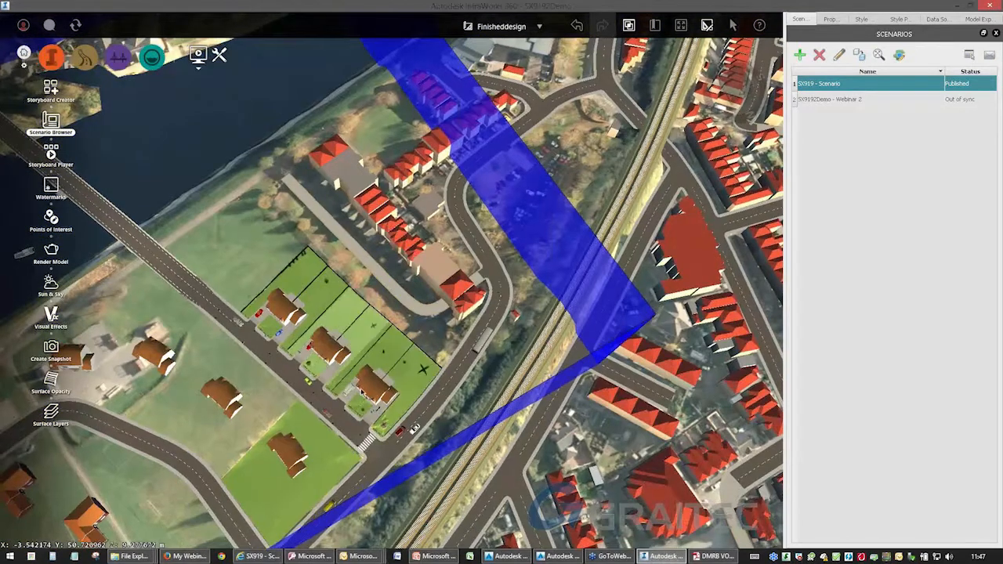
mouse_move(672, 558)
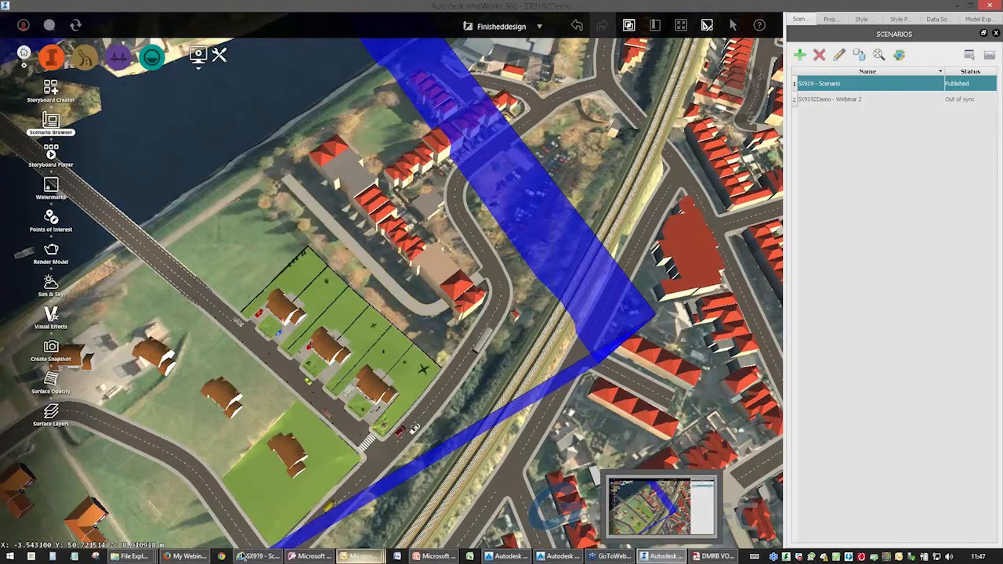
mouse_move(171, 557)
mouse_move(374, 558)
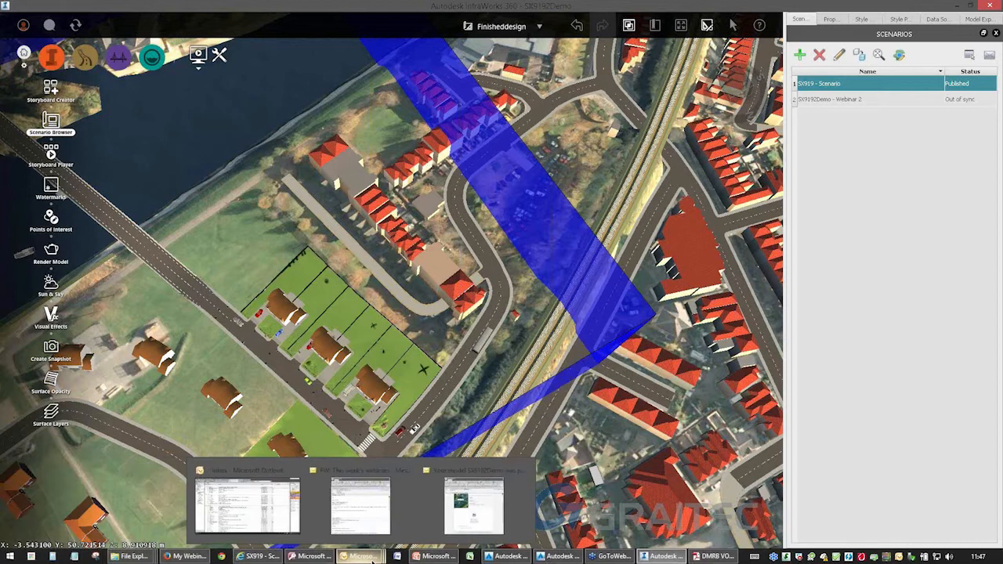
left_click_drag(383, 382, 405, 335)
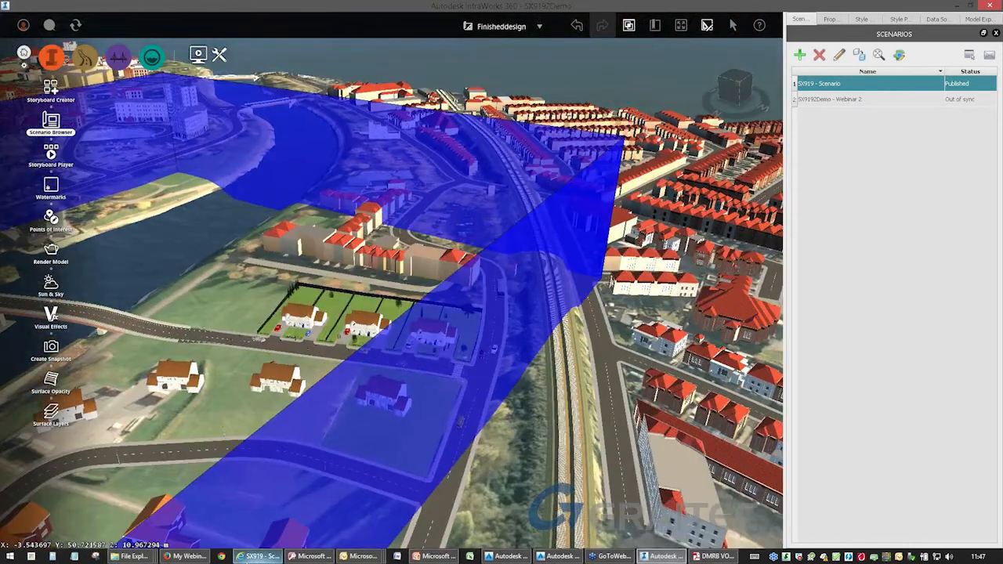
Switch back to the web scenario and look around the fenced plots, bridge and road junction.
left_click(261, 556)
left_click_drag(491, 411, 133, 401)
left_click_drag(742, 404, 523, 398)
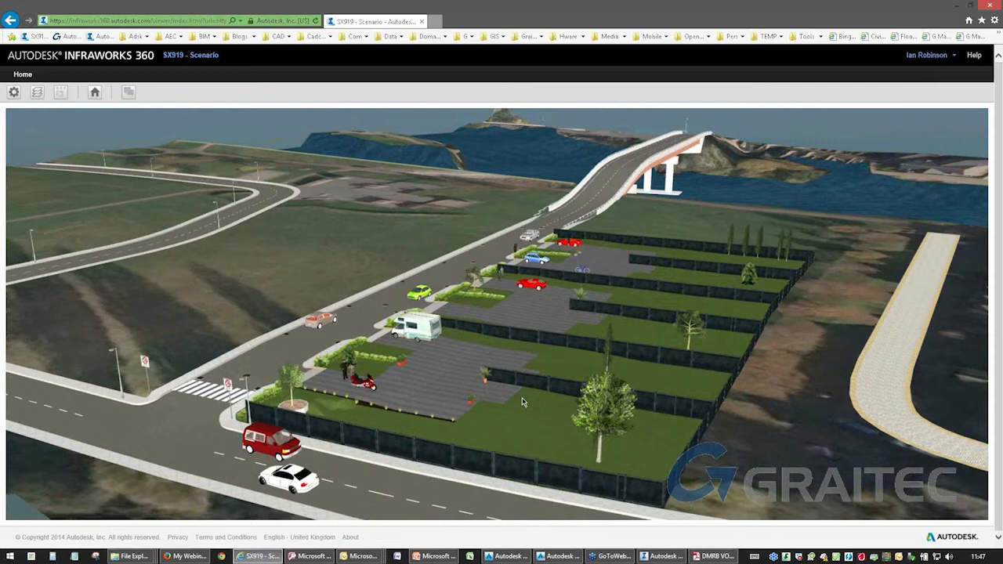
left_click_drag(523, 407, 177, 419)
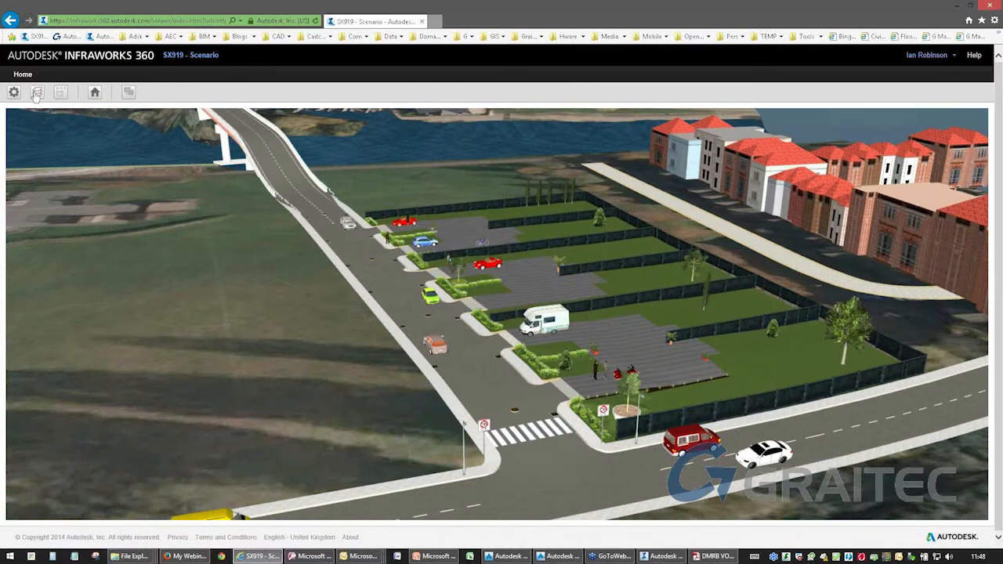
Display the web scenario's layers and toggle Ground and Points of Interest off and back on.
left_click(36, 93)
left_click(10, 132)
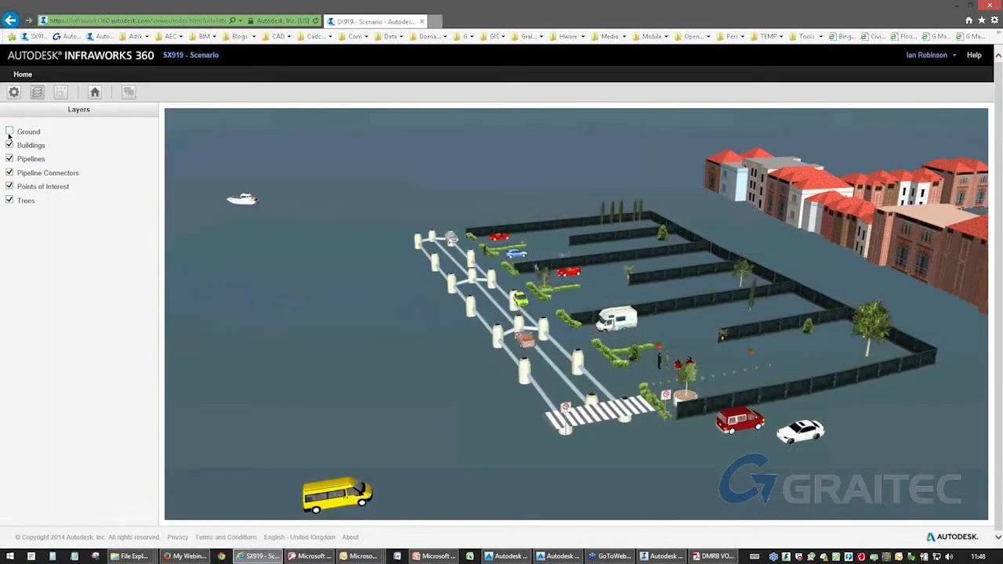
left_click(9, 132)
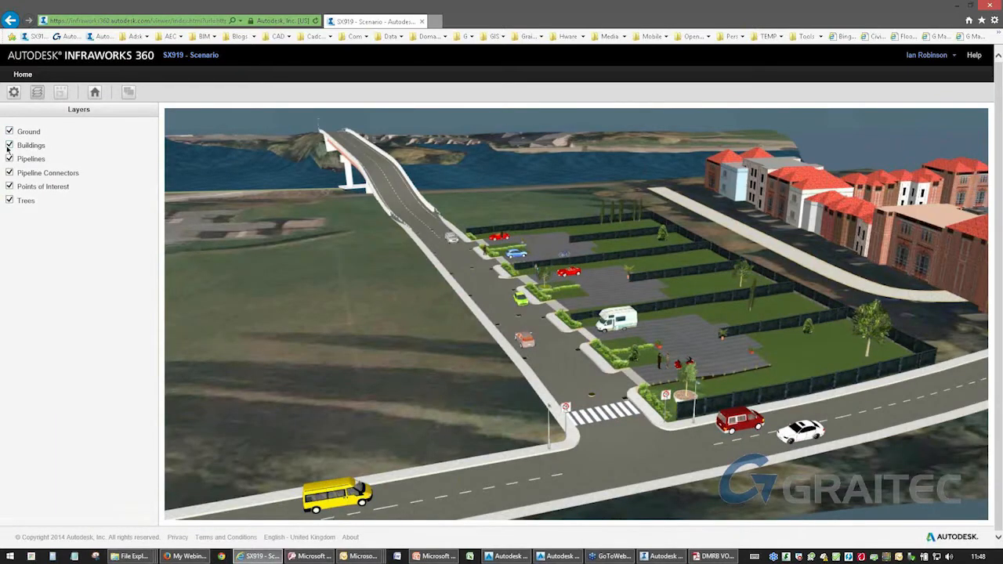
left_click(10, 187)
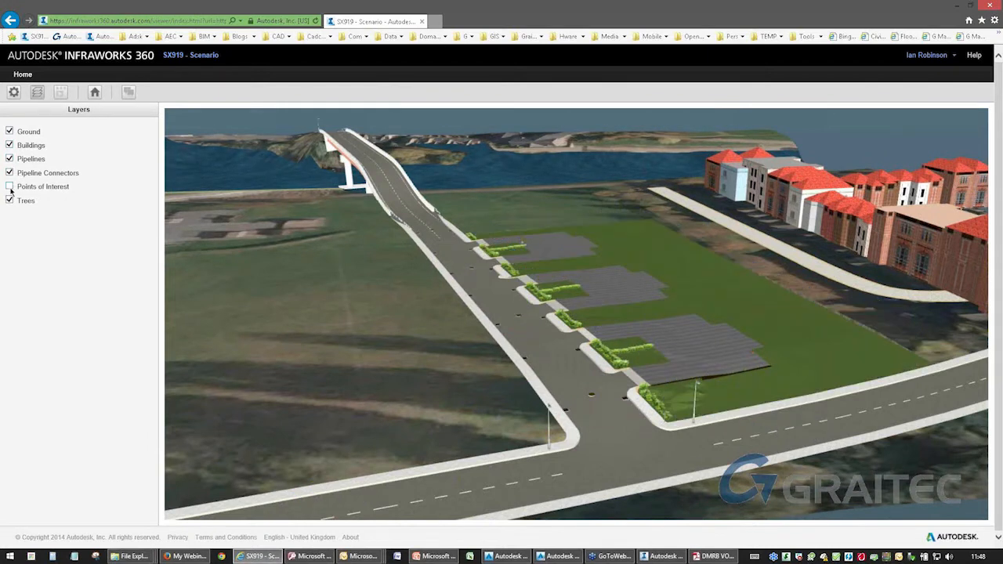
left_click(10, 186)
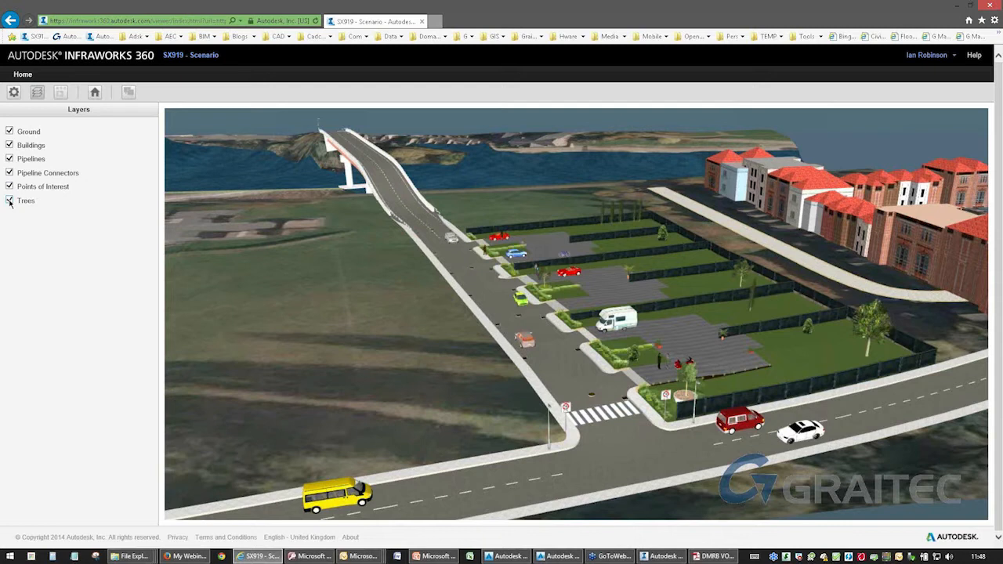
Open the web viewer settings, turn on Show Map, and navigate out to view the whole scenario from above.
left_click(14, 93)
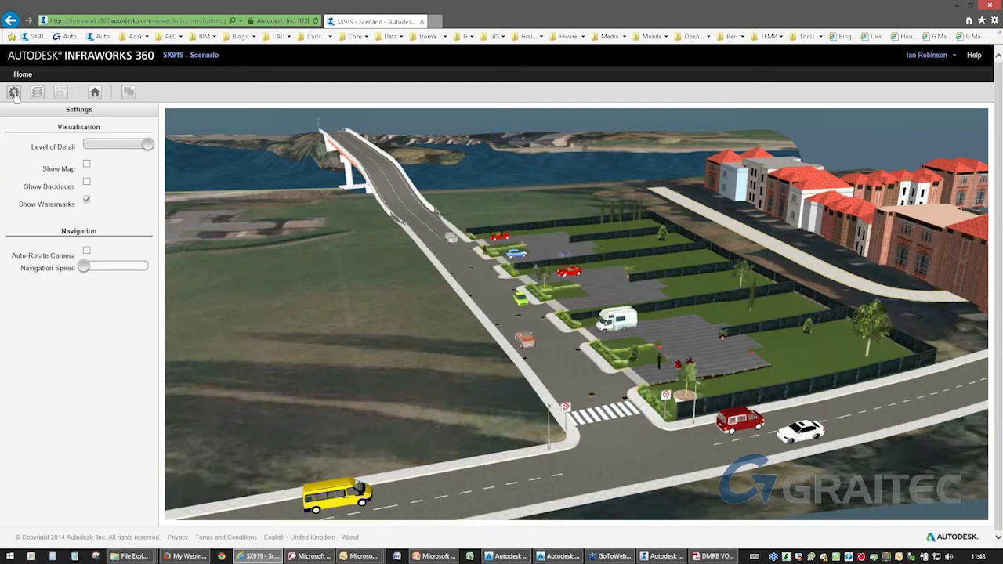
mouse_move(146, 146)
left_mouse_down()
mouse_move(75, 149)
mouse_move(164, 150)
left_mouse_up()
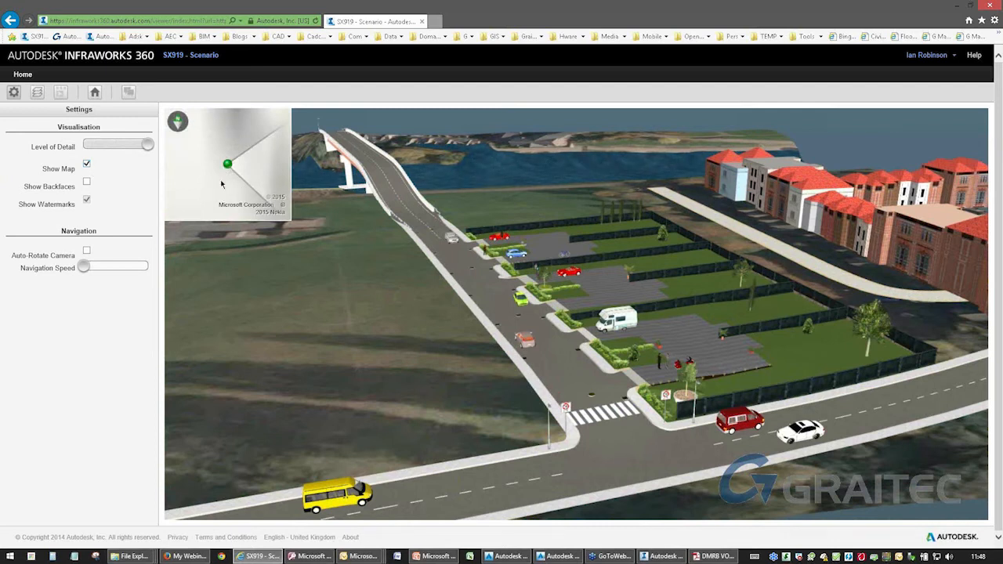
left_click_drag(380, 296, 495, 323)
left_click_drag(327, 338, 550, 392)
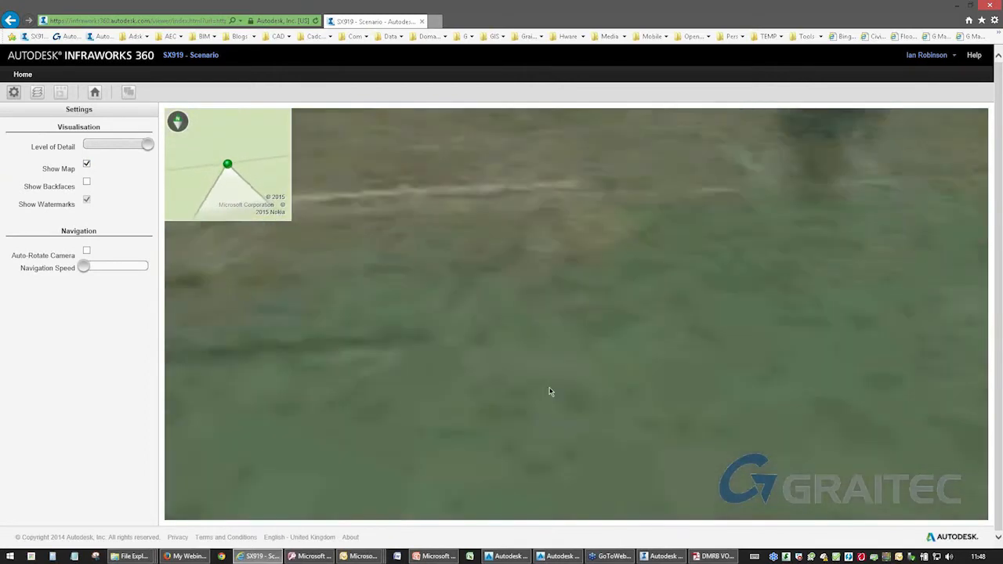
scroll(508, 344, "down", 8)
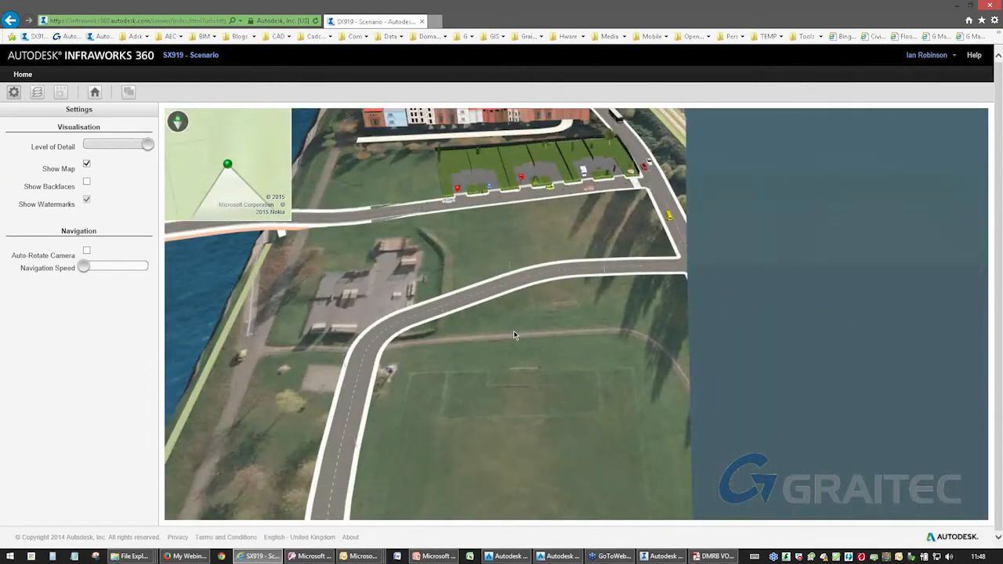
scroll(514, 334, "down", 5)
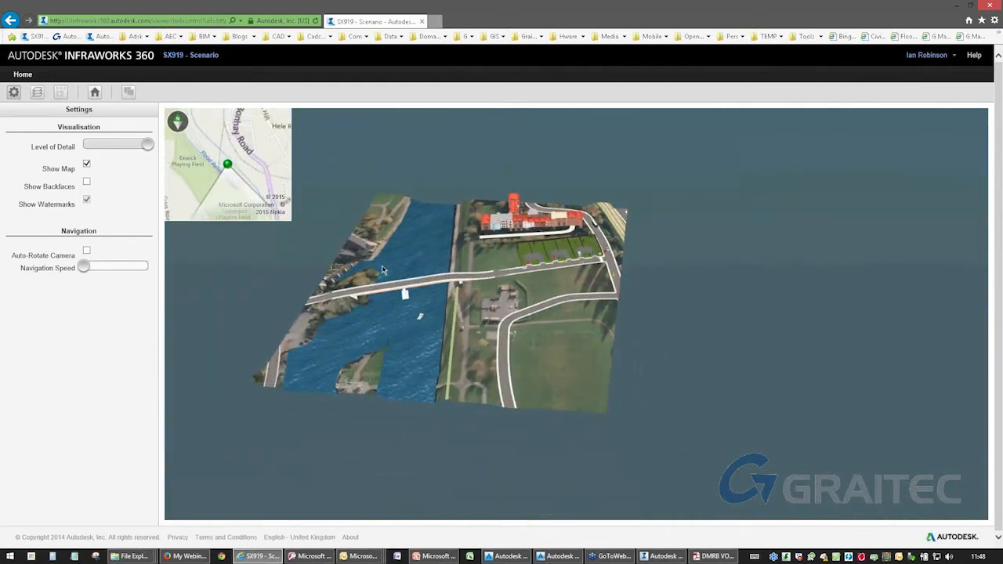
left_click_drag(468, 322, 396, 370)
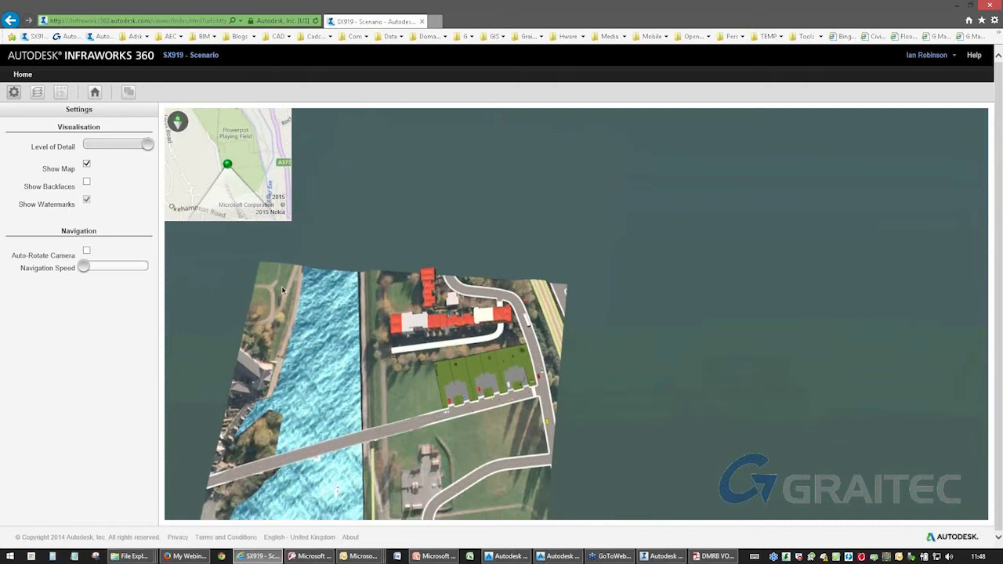
Try a faster navigation speed while touring the buildings and housing plots, and set the camera to auto-rotate.
left_click(86, 250)
left_click_drag(84, 266, 125, 273)
left_click(87, 251)
right_click_drag(480, 339, 608, 376)
scroll(508, 233, "up", 5)
right_click_drag(287, 400, 282, 327)
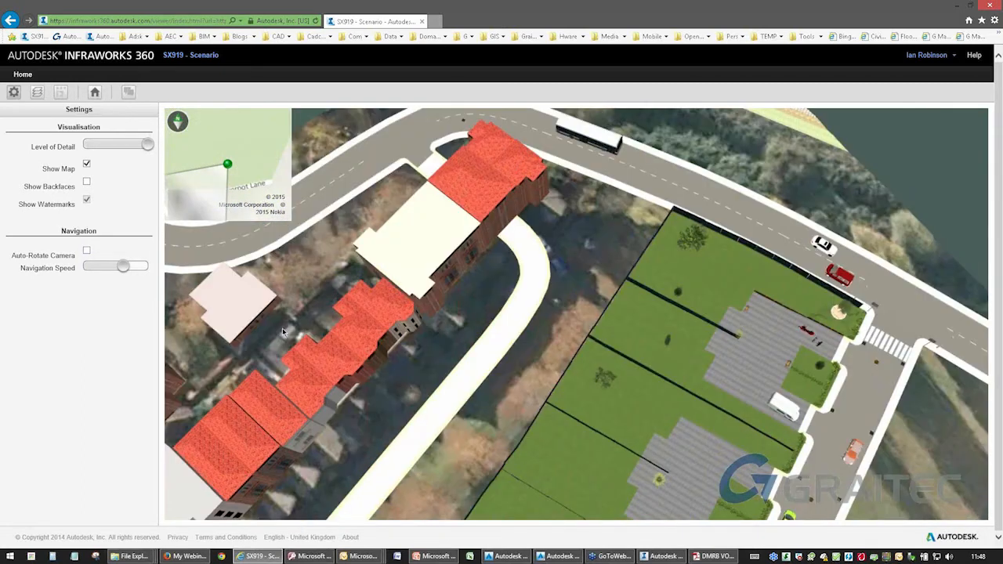
left_click_drag(500, 376, 407, 287)
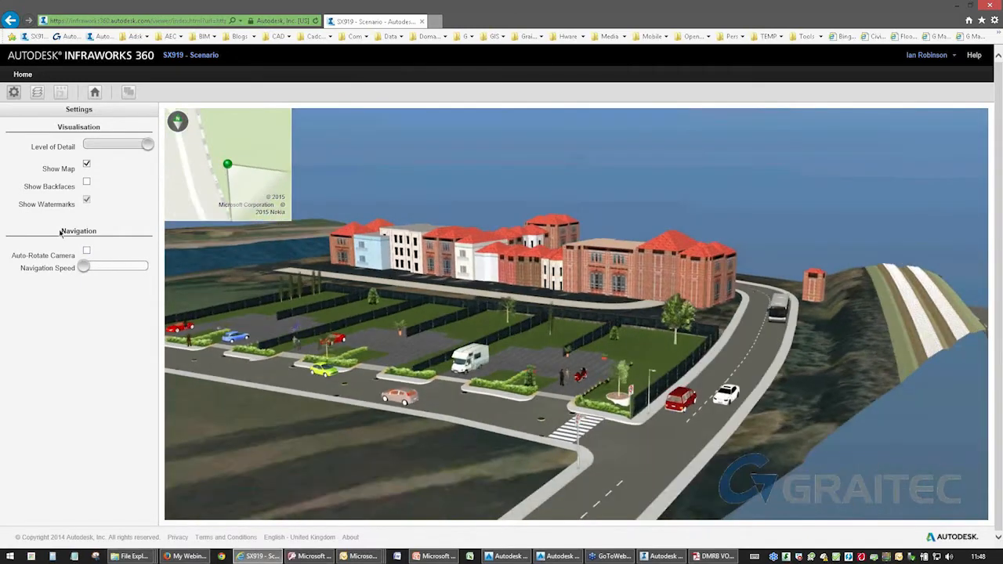
left_click(86, 253)
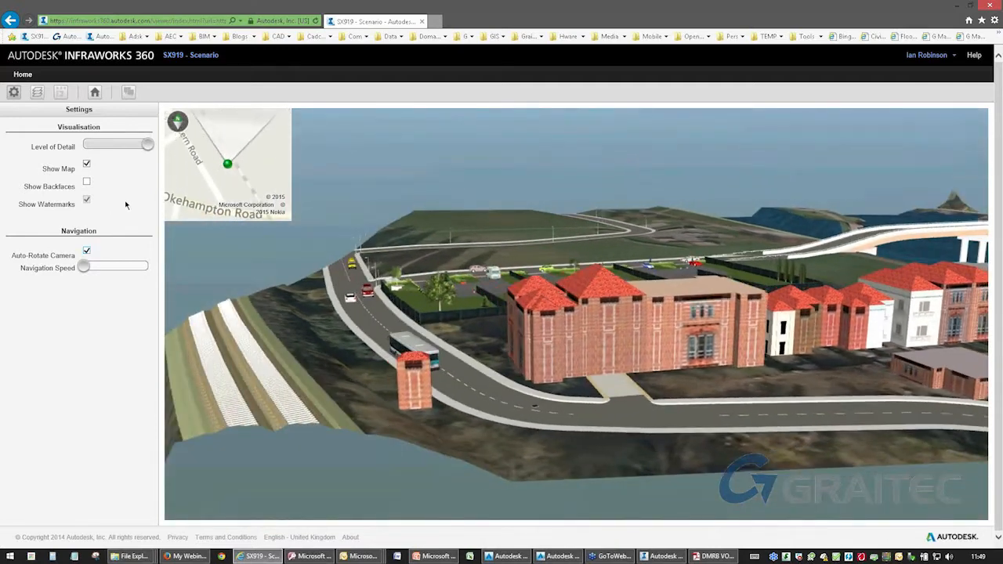
Switch to the InfraWorks introduction webinar presentation in PowerPoint.
left_click(421, 559)
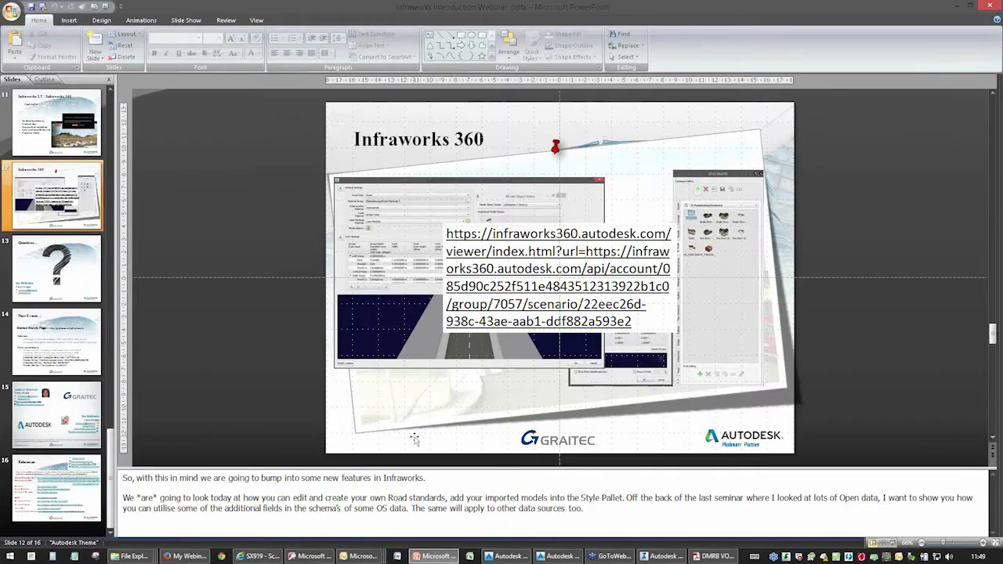